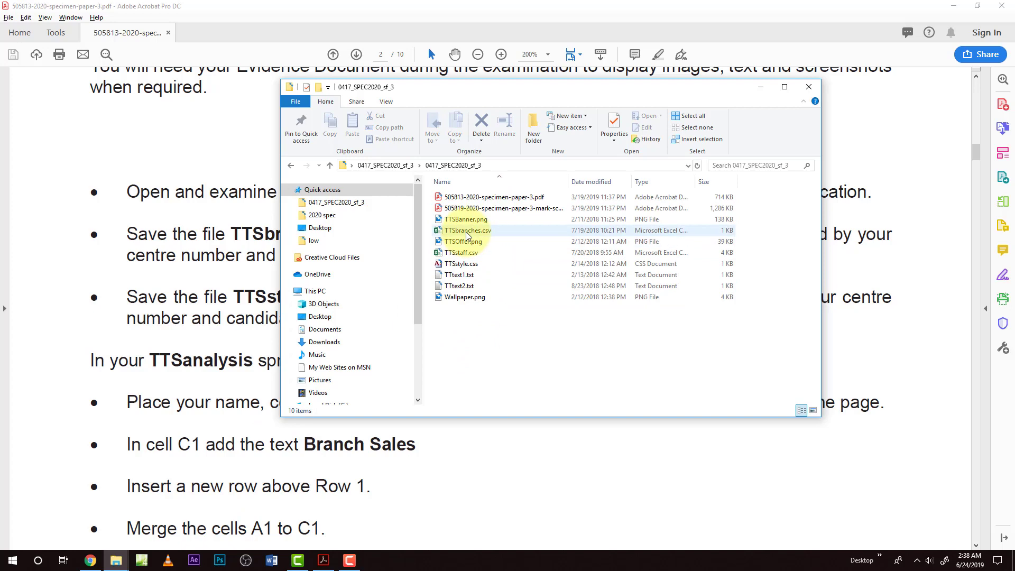
Step: Open TTSstaff.csv and TTSbranches.csv in Excel, then bring the exam paper PDF to the front
left_click(460, 254)
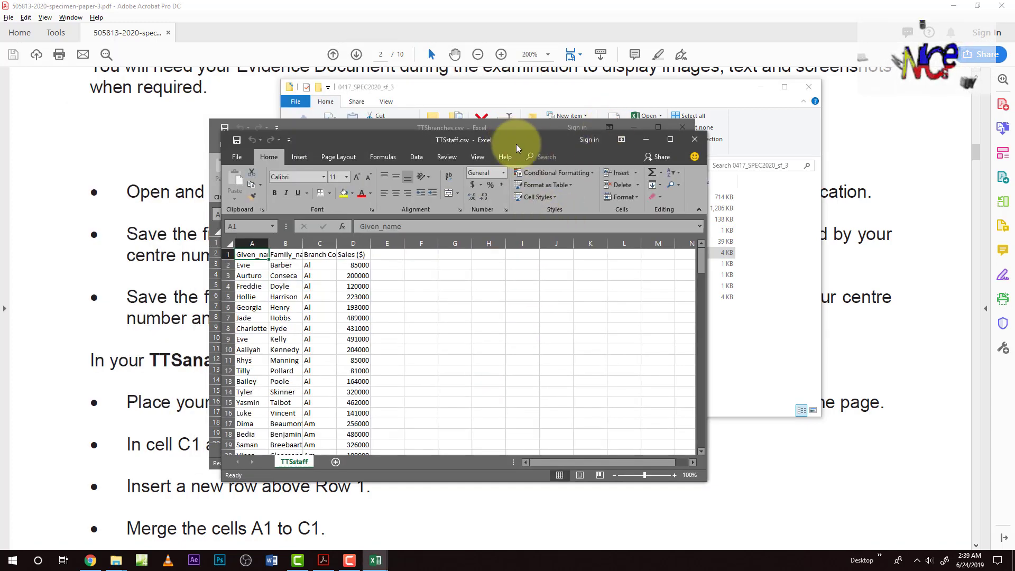
left_click_drag(513, 127, 368, 122)
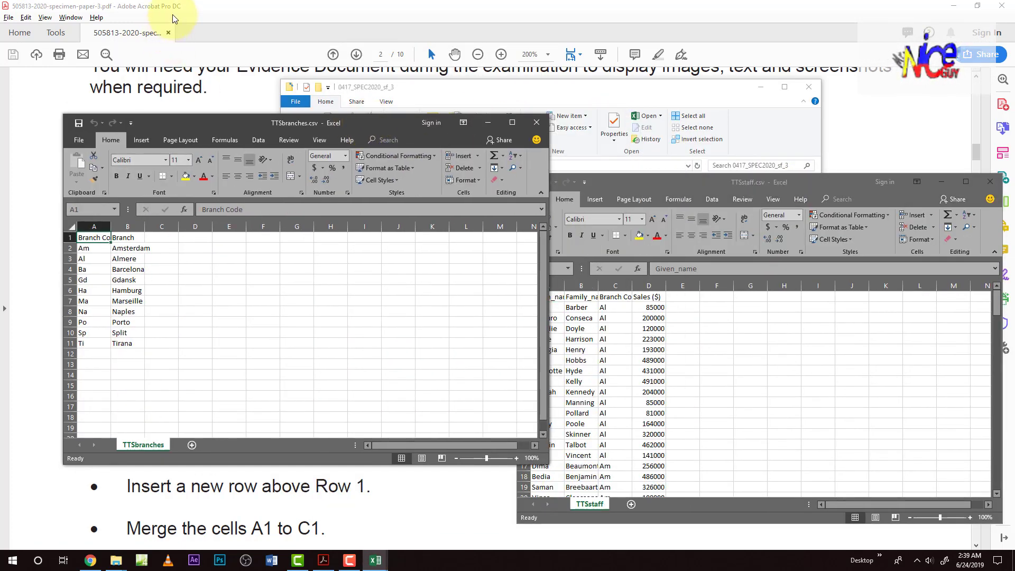
left_click(43, 131)
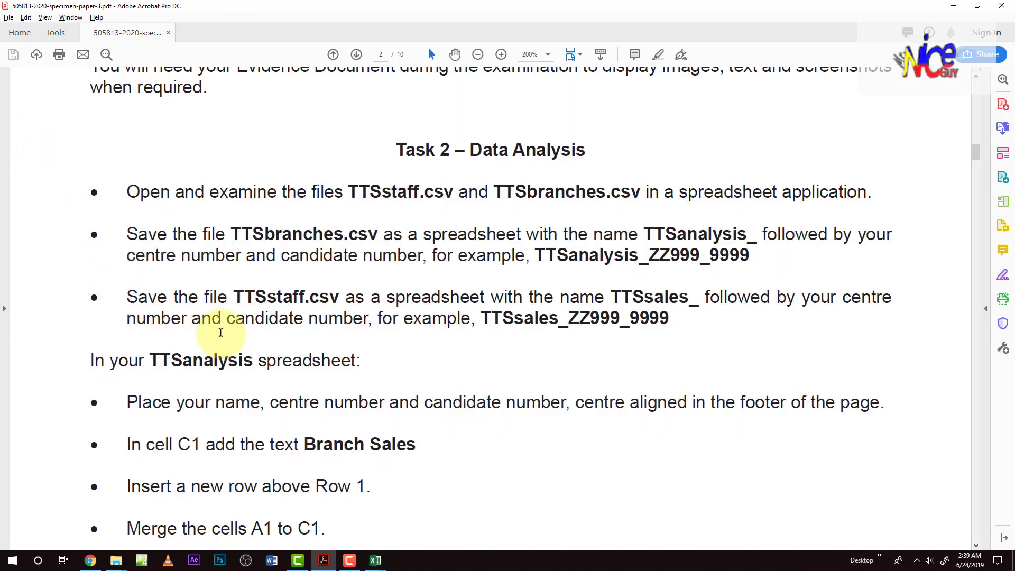
Step: Highlight 'centre number' and the example name TTSanalysis_ZZ999_9999, then switch to TTSbranches.csv
scroll(221, 332, "down", 1)
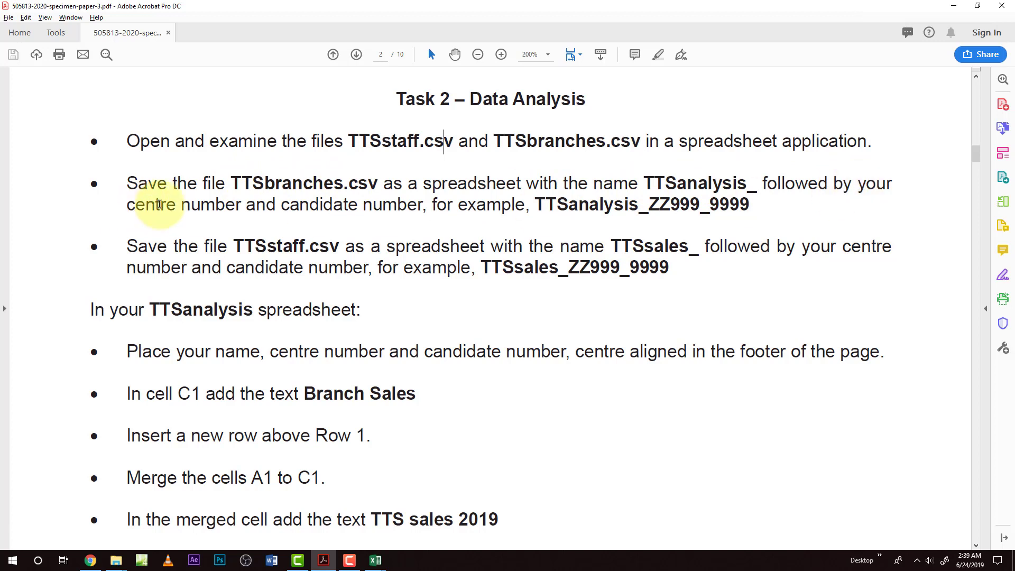
left_click_drag(159, 204, 243, 206)
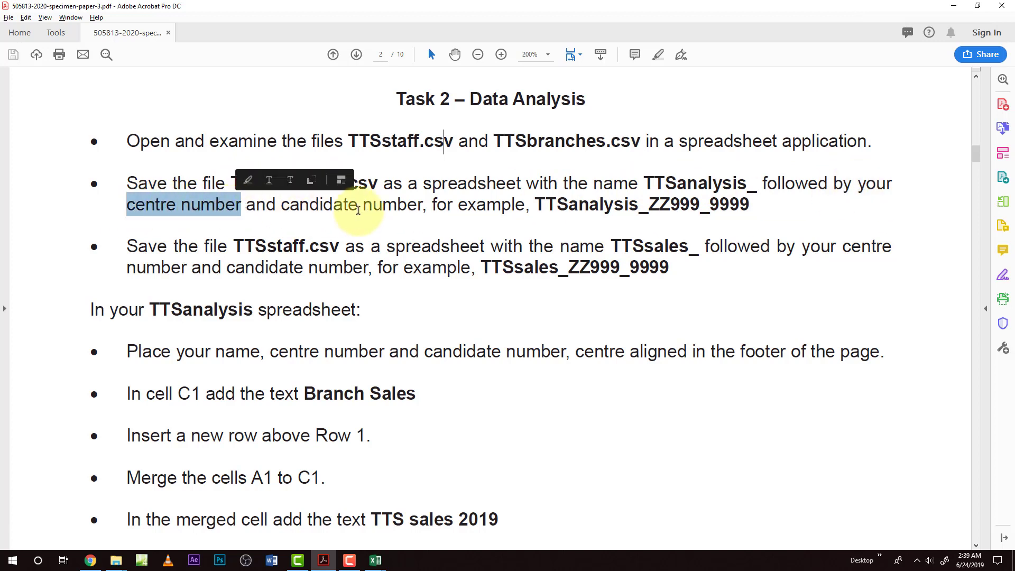
left_click_drag(536, 205, 750, 209)
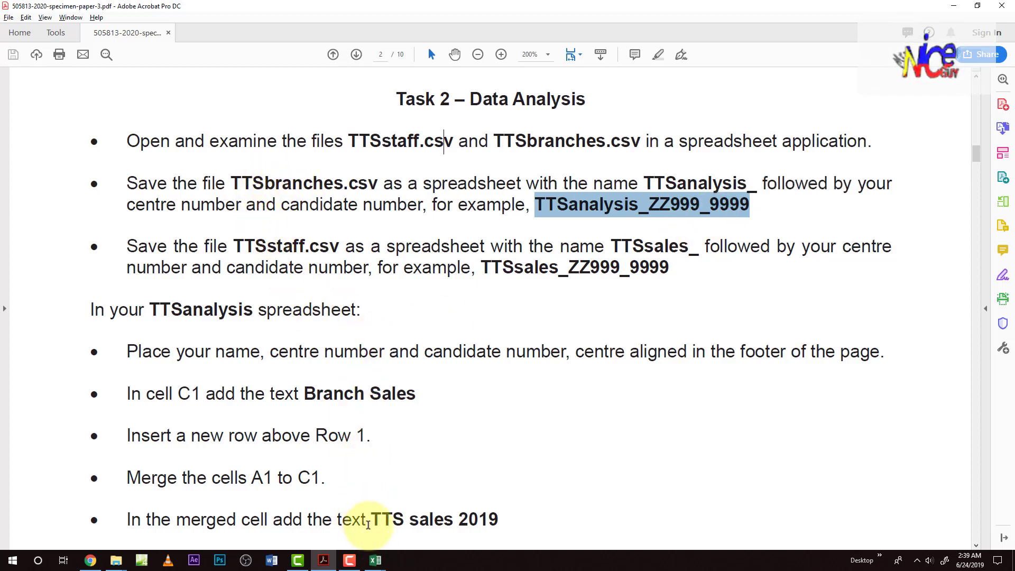
left_click(372, 564)
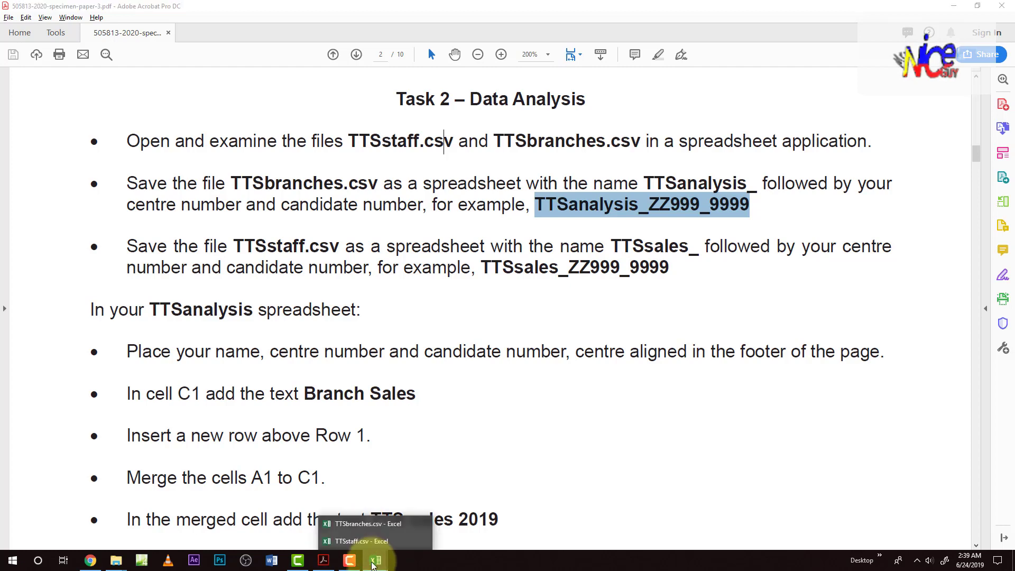
left_click(362, 524)
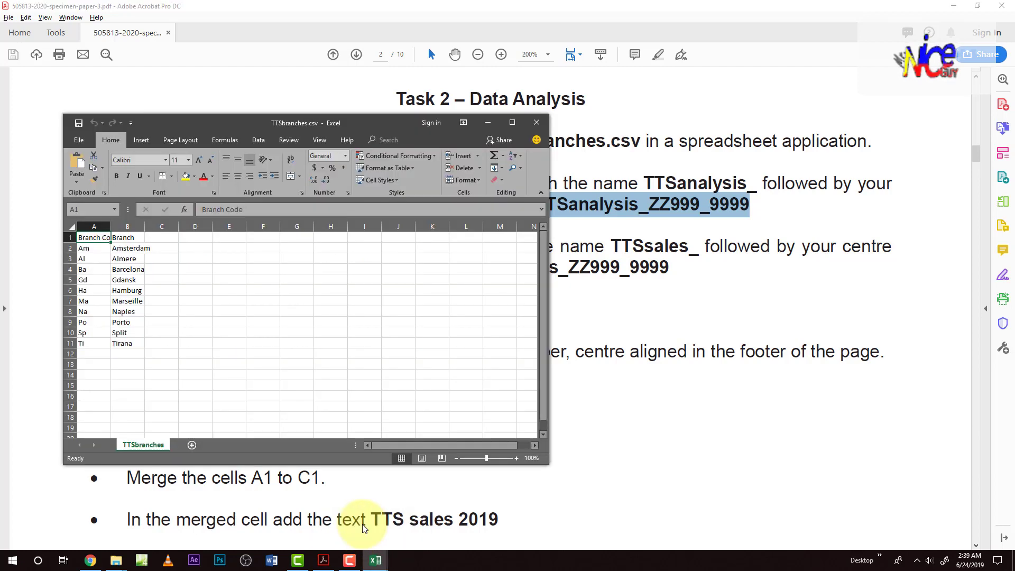
Step: Save TTSbranches as the Excel workbook TTSanalysis_ZZ999_9999.xlsx
left_click(511, 122)
key("F12")
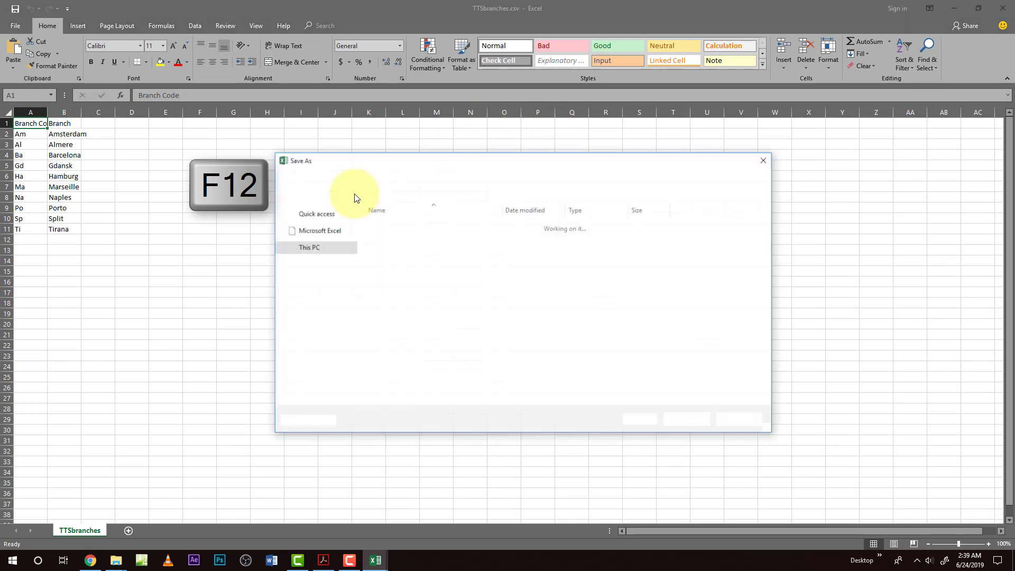
scroll(322, 263, "down", 3)
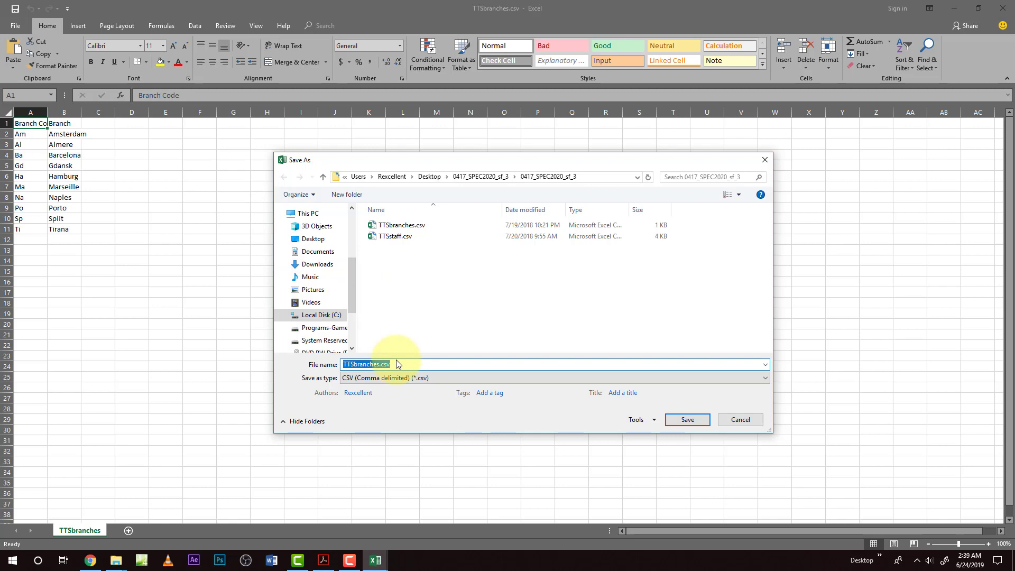
left_click(413, 378)
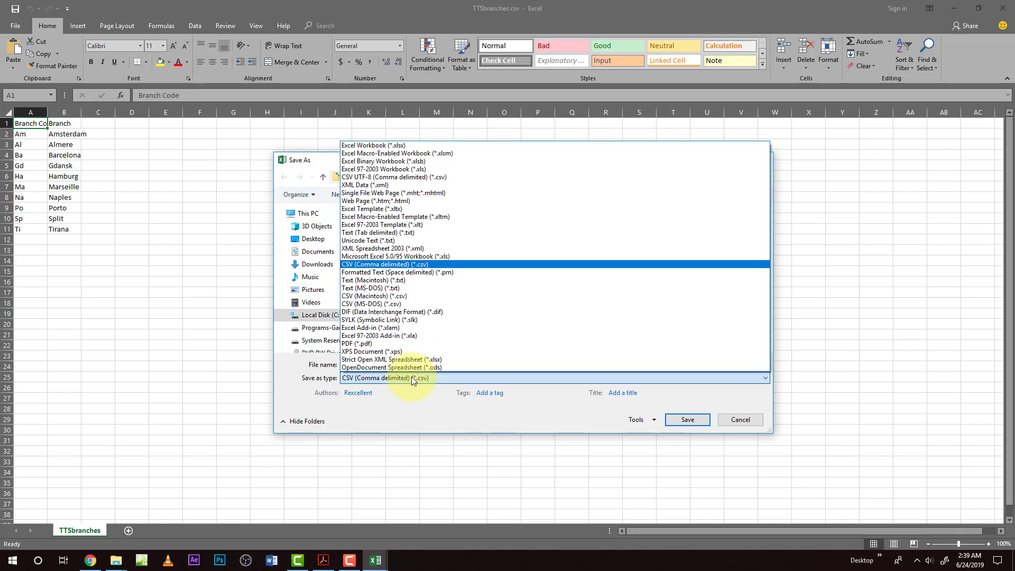
left_click(370, 146)
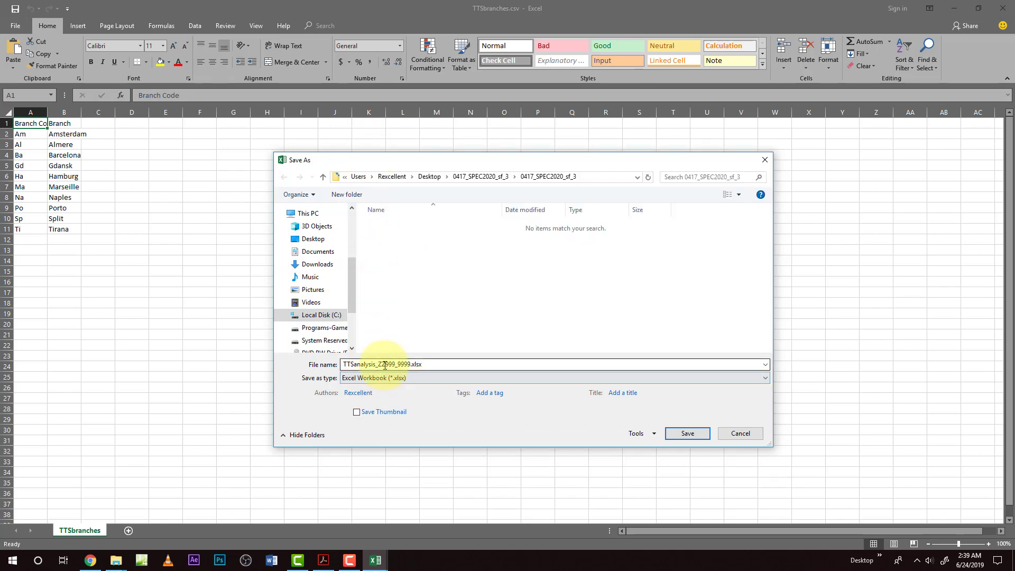
left_click(670, 433)
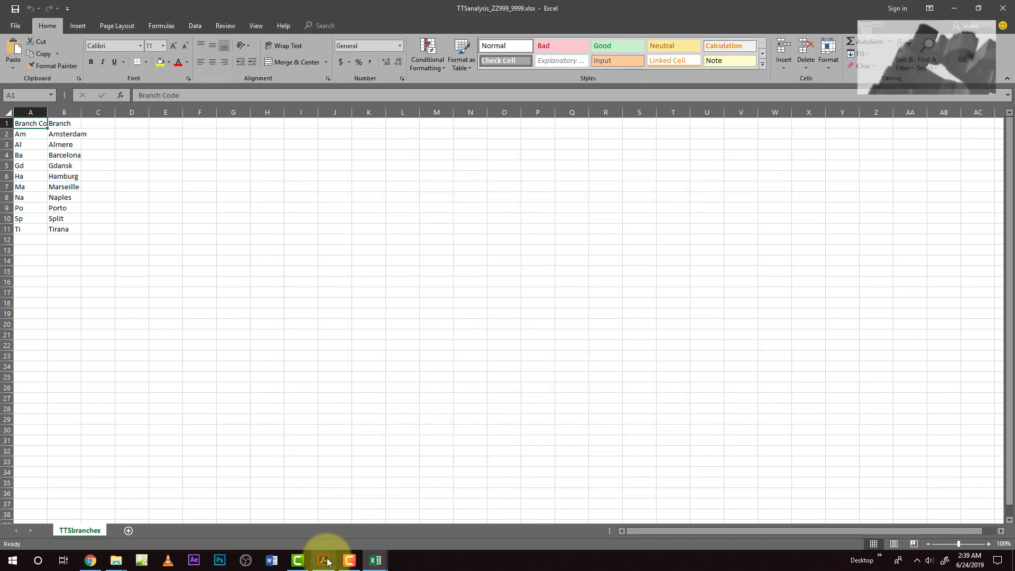
Step: Highlight the TTSstaff instruction and example name TTSsales_ZZ999_9999, then switch to TTSstaff.csv
left_click(323, 560)
left_click(157, 246)
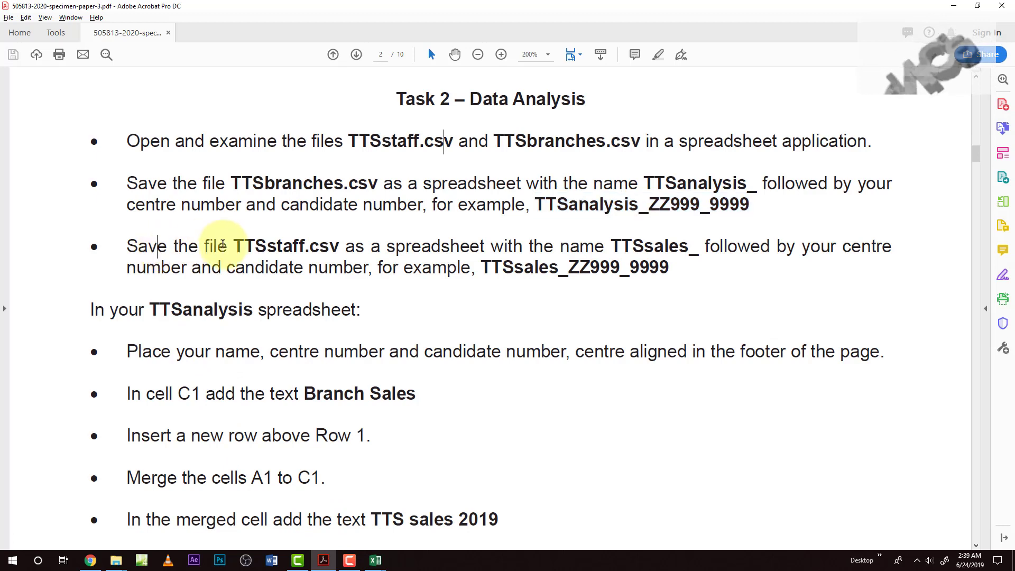
left_click_drag(244, 247, 299, 247)
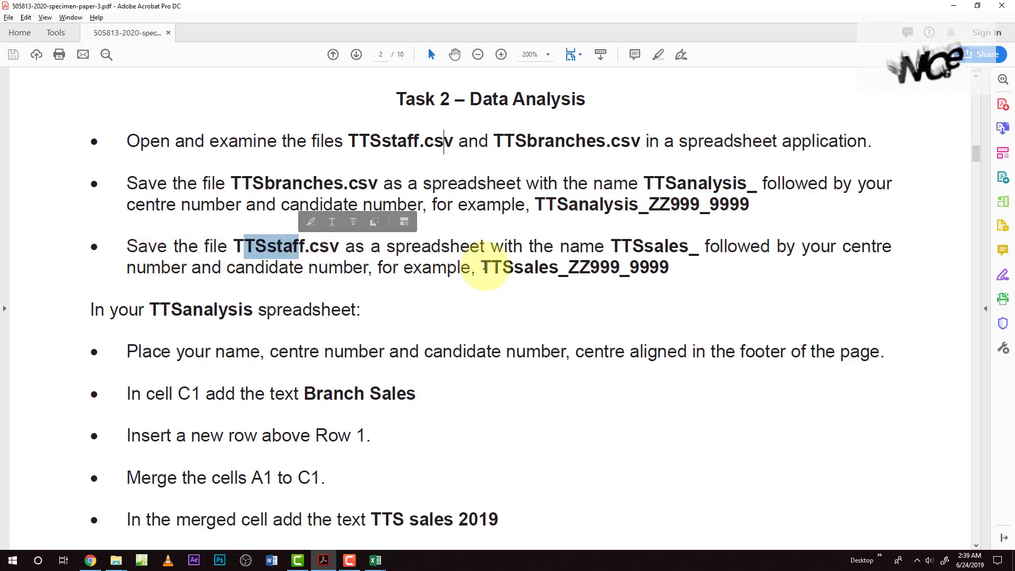
left_click_drag(482, 267, 667, 280)
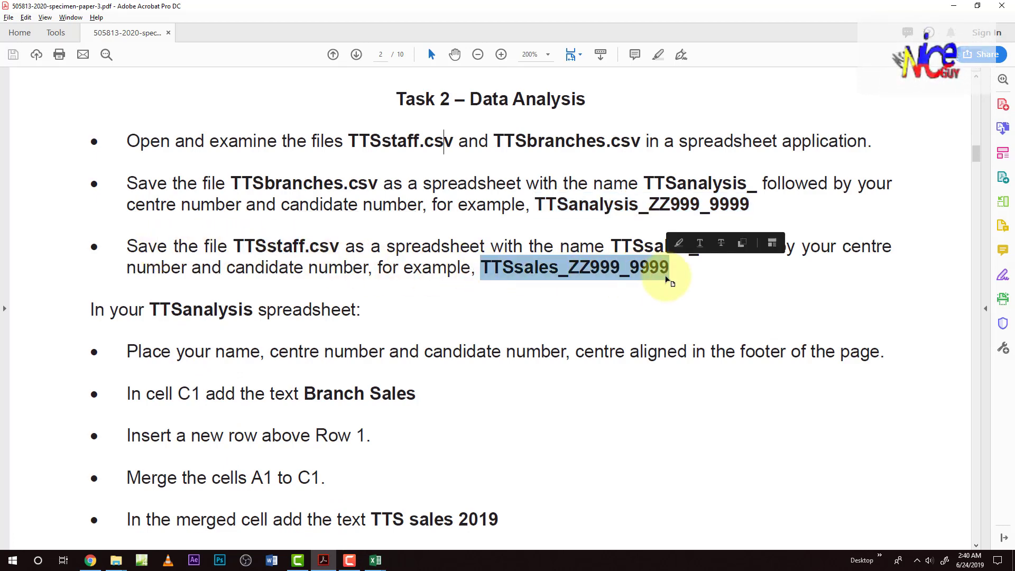
left_click(371, 560)
left_click(360, 541)
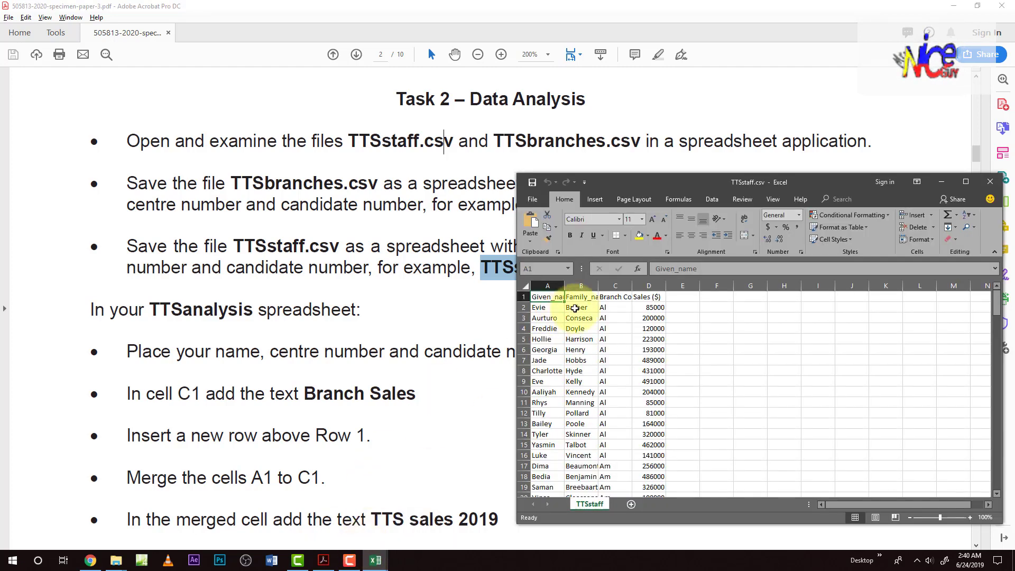
Step: Save TTSstaff as the Excel workbook TTSsales_ZZ999_9999.xlsx and mark the file-saving instructions done
left_click_drag(645, 185, 510, 189)
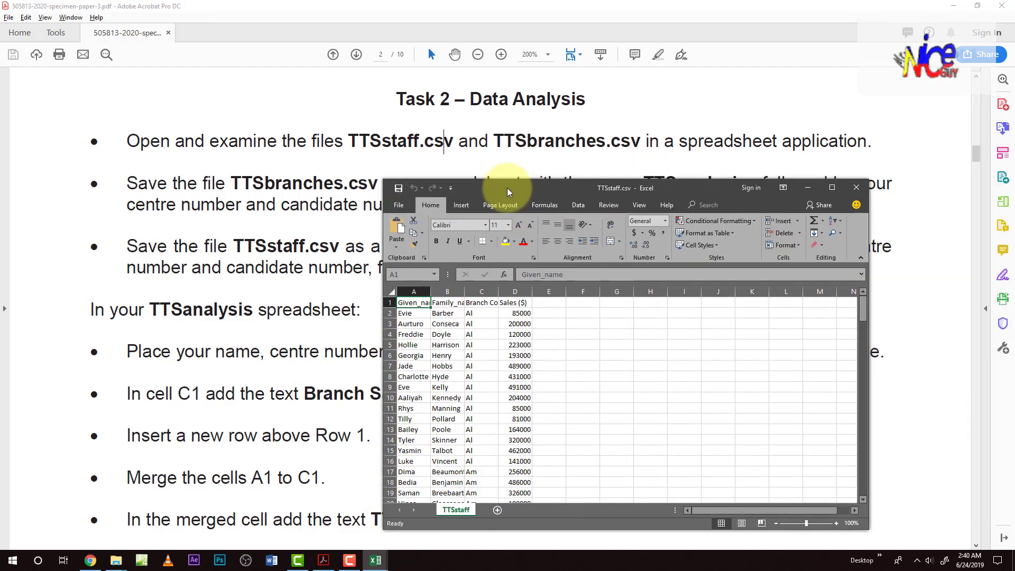
key("F12")
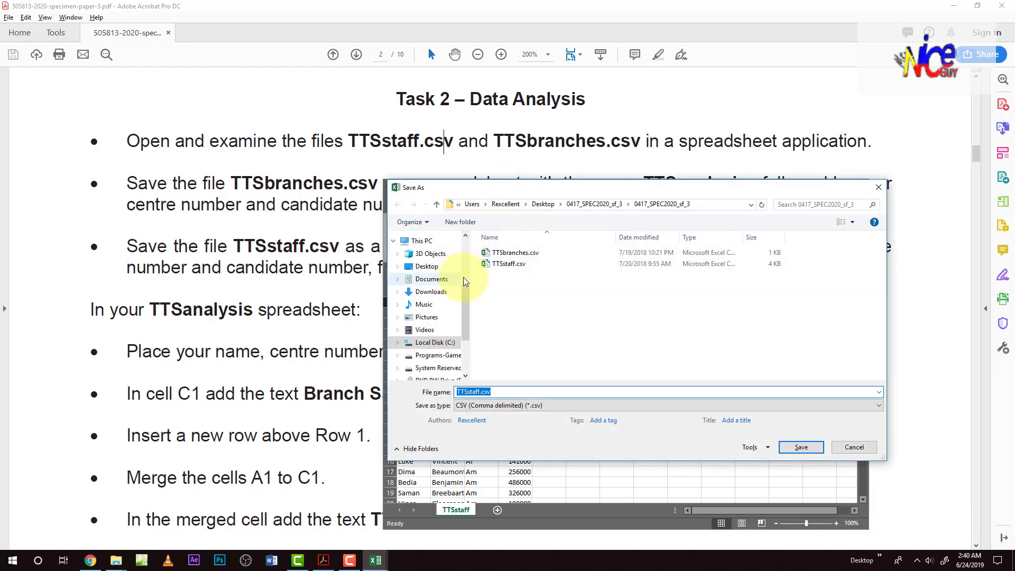
left_click(499, 407)
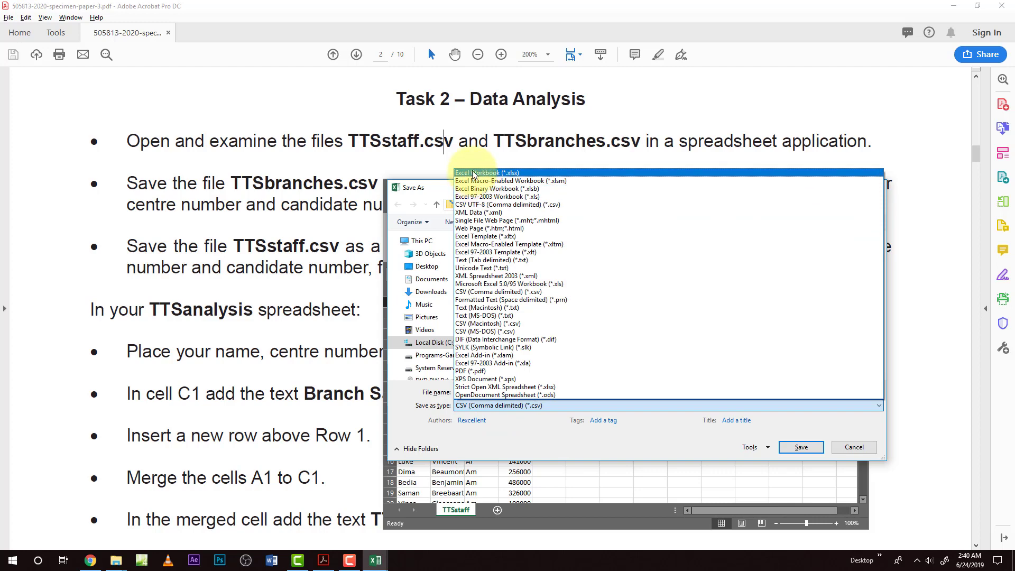
left_click(472, 163)
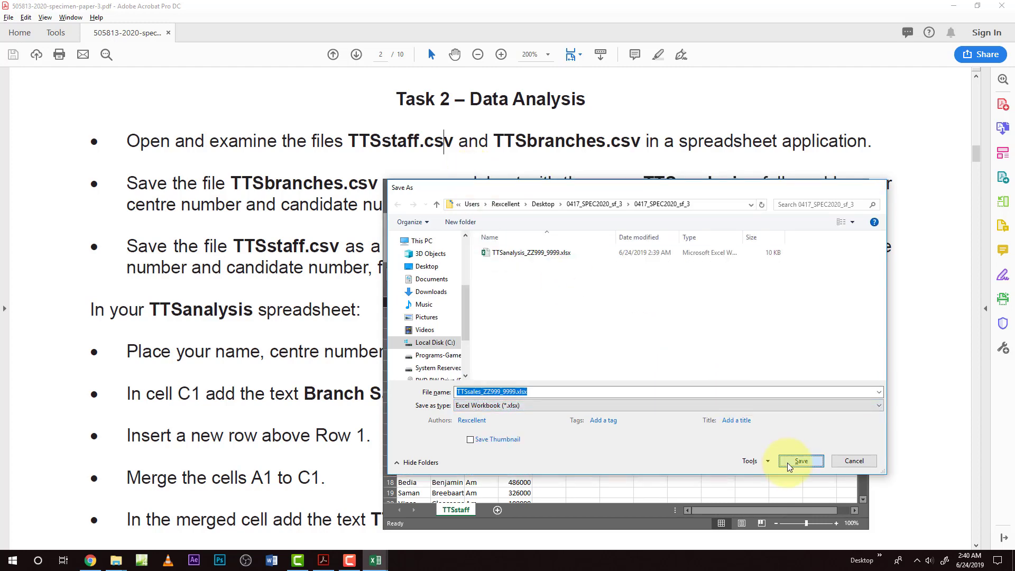
left_click(801, 461)
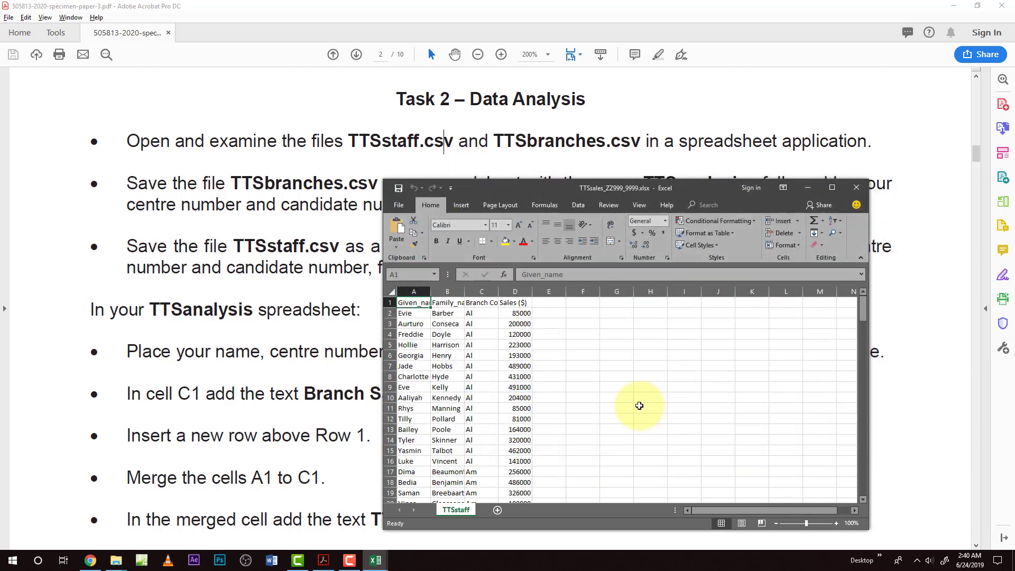
left_click(264, 270)
left_click_drag(682, 267, 123, 145)
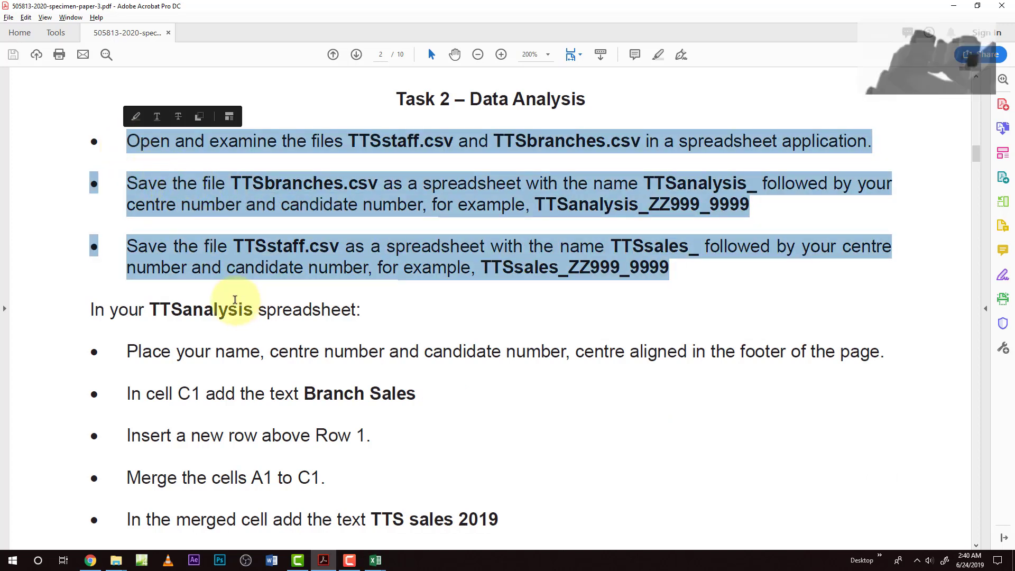
Step: Highlight the footer instruction for name, centre number and candidate number, then return to TTSanalysis
left_click_drag(254, 310, 110, 310)
scroll(211, 385, "down", 1)
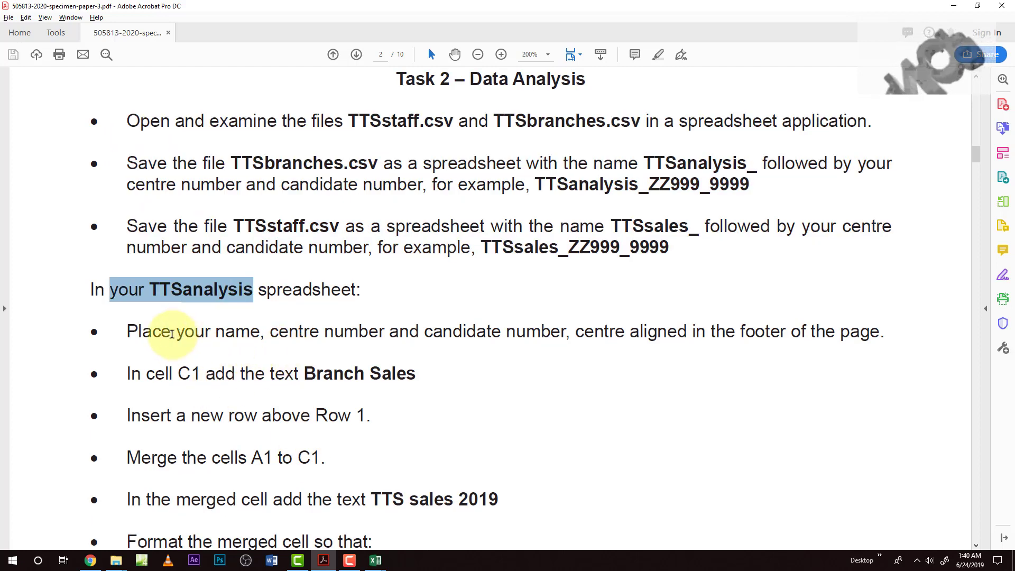
left_click_drag(176, 333, 528, 332)
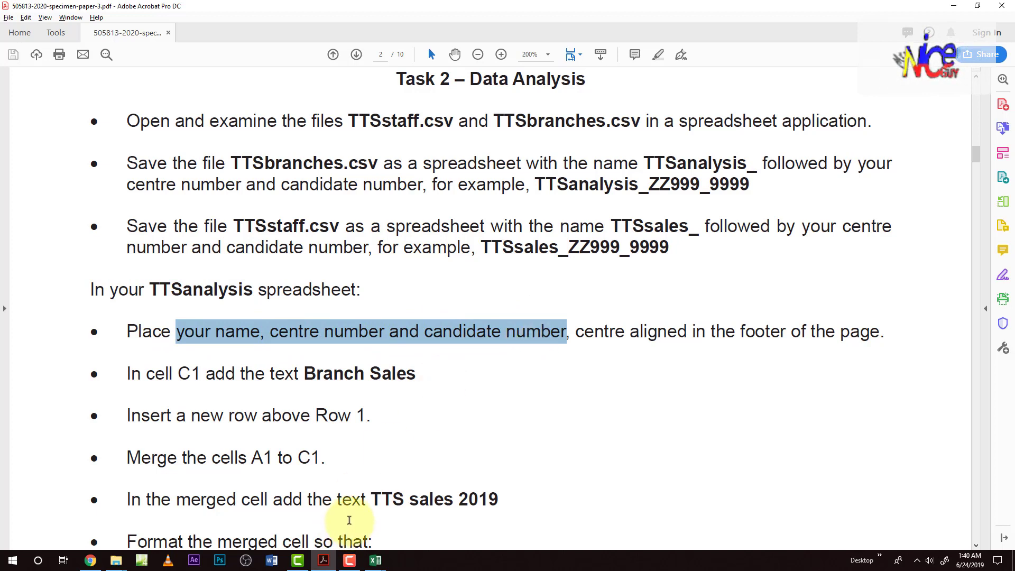
key("alt+Tab")
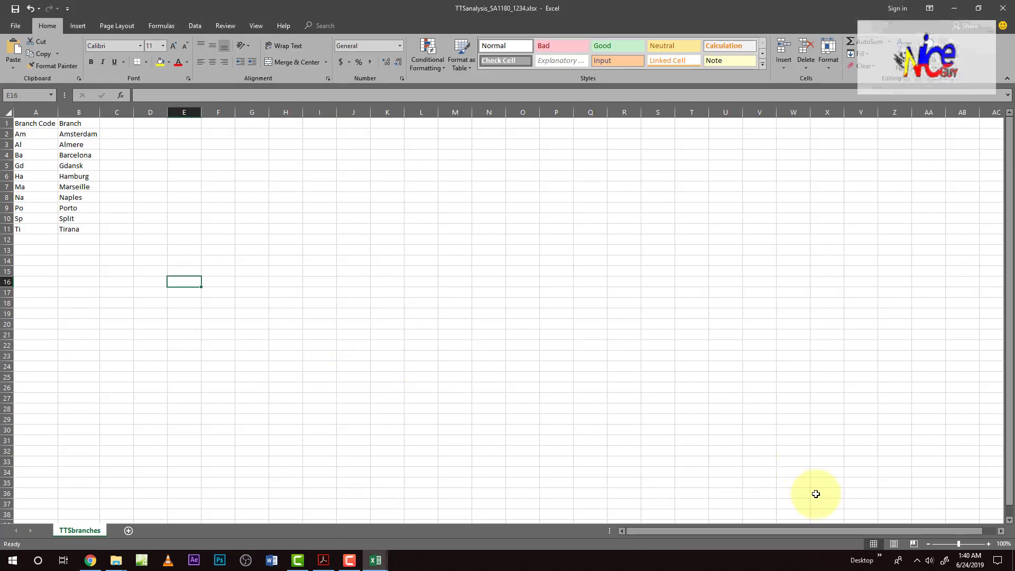
Step: Edit the centre footer of the TTSanalysis sheet in Page Layout view
left_click(893, 543)
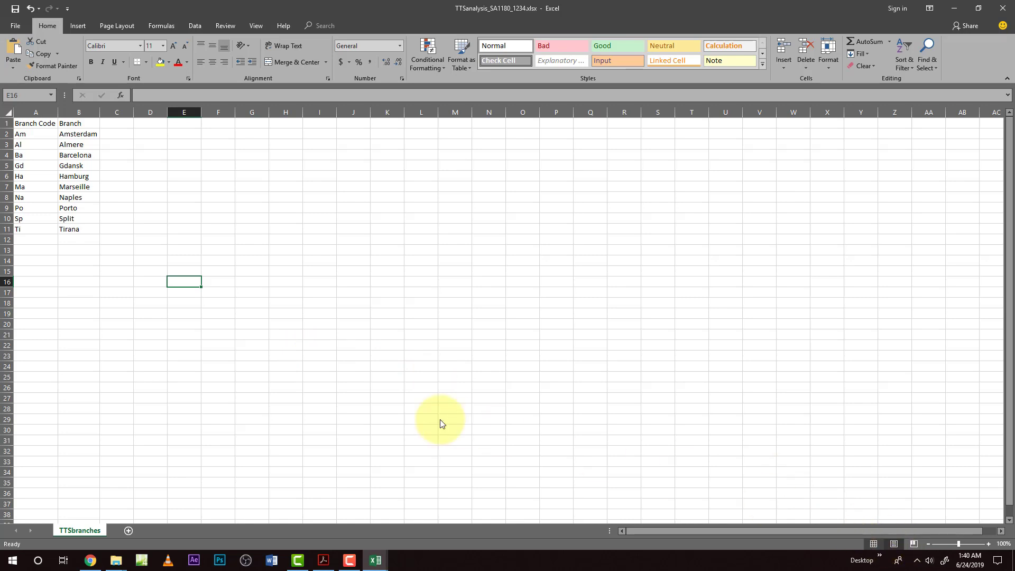
scroll(292, 388, "down", 10)
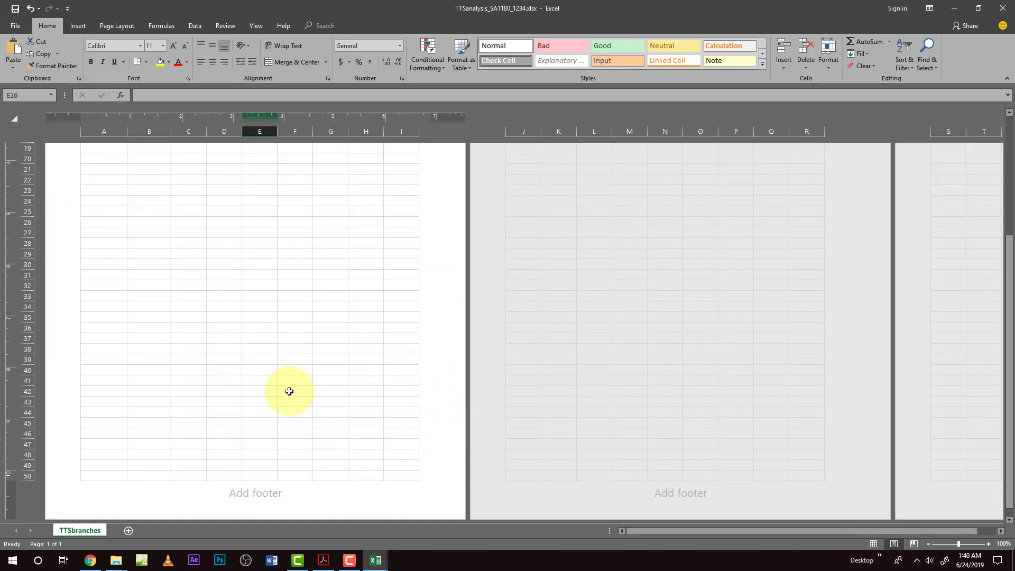
left_click(252, 367)
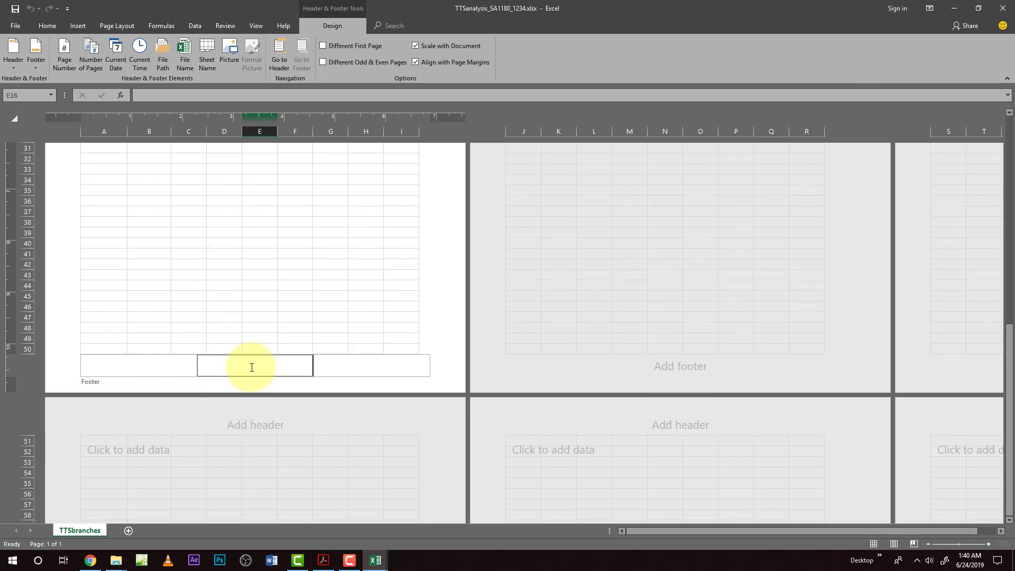
Step: Copy 'Branch Sales' from the exam paper and return the sheet to Normal view
key("alt+Tab")
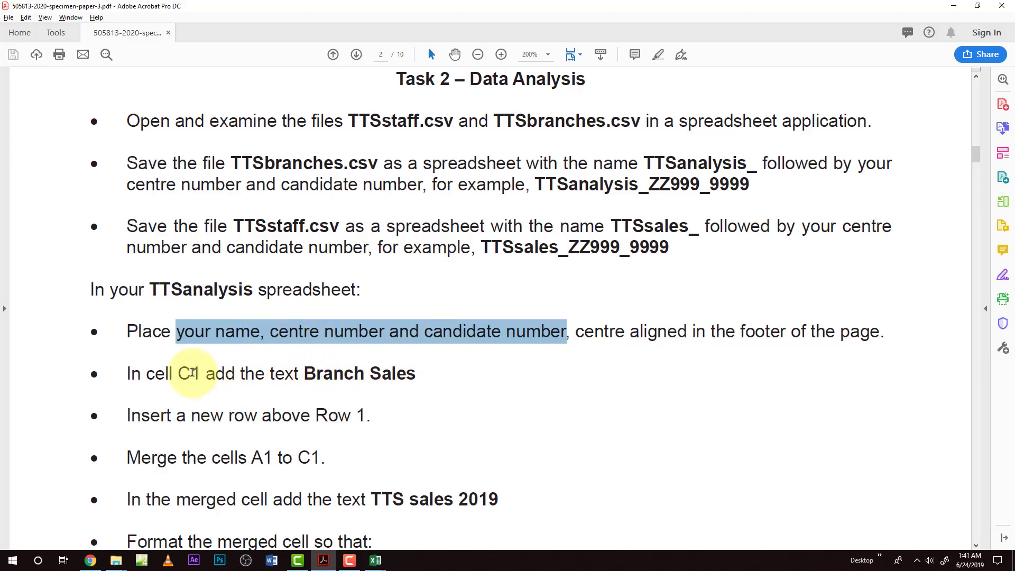
left_click_drag(303, 373, 424, 390)
key("ctrl+c")
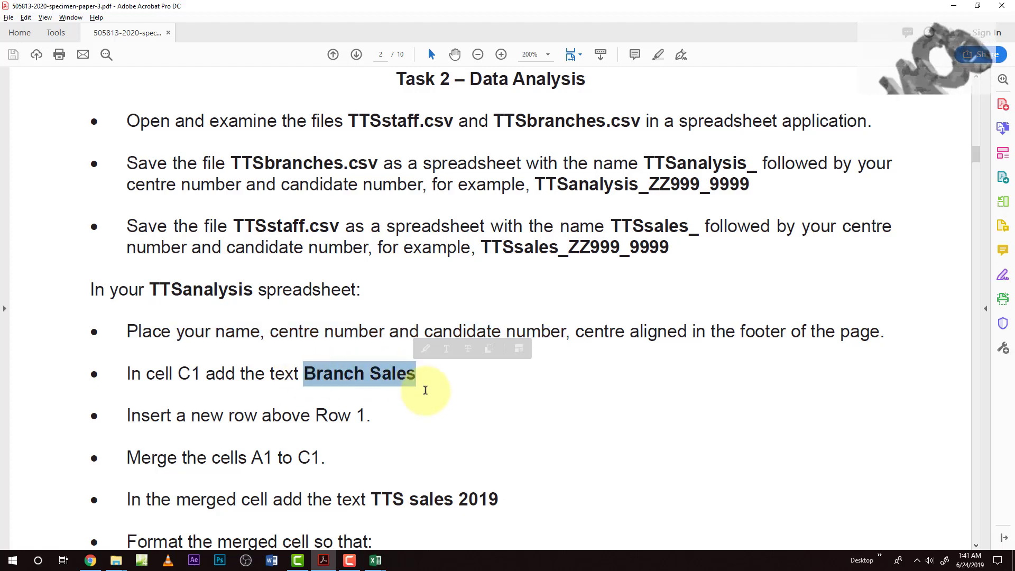
key("alt+Tab")
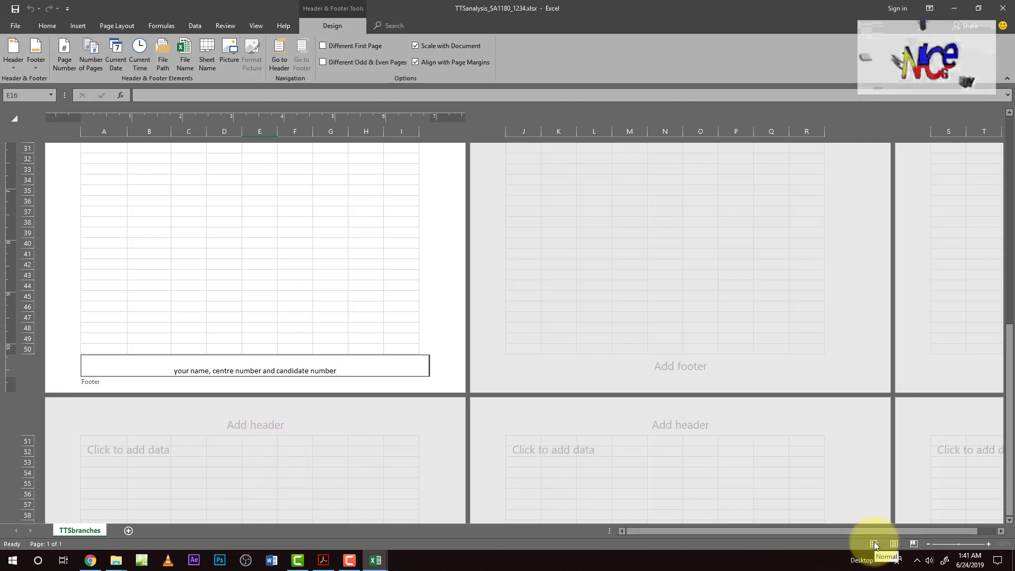
left_click(330, 264)
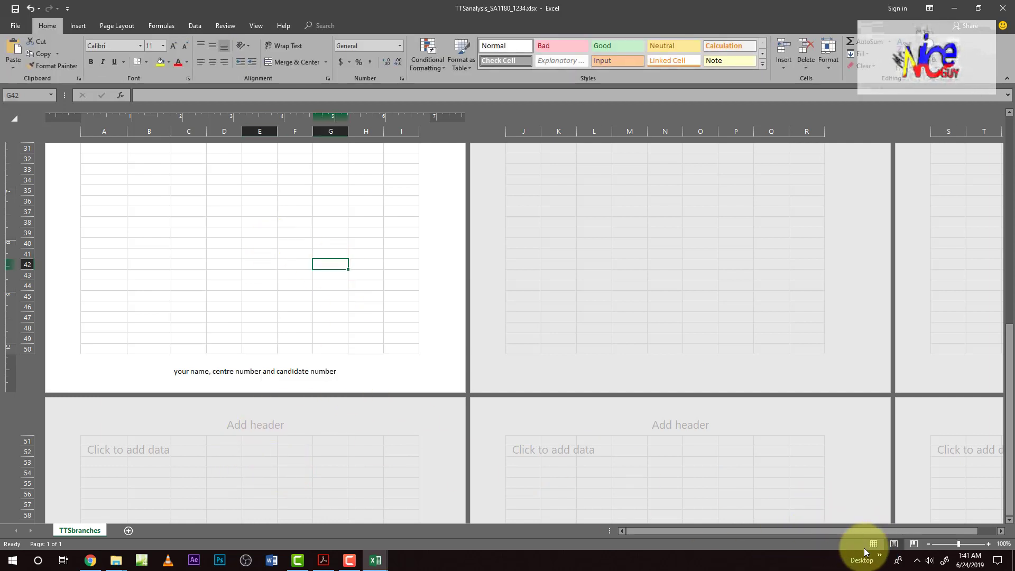
left_click(873, 544)
scroll(153, 367, "up", 6)
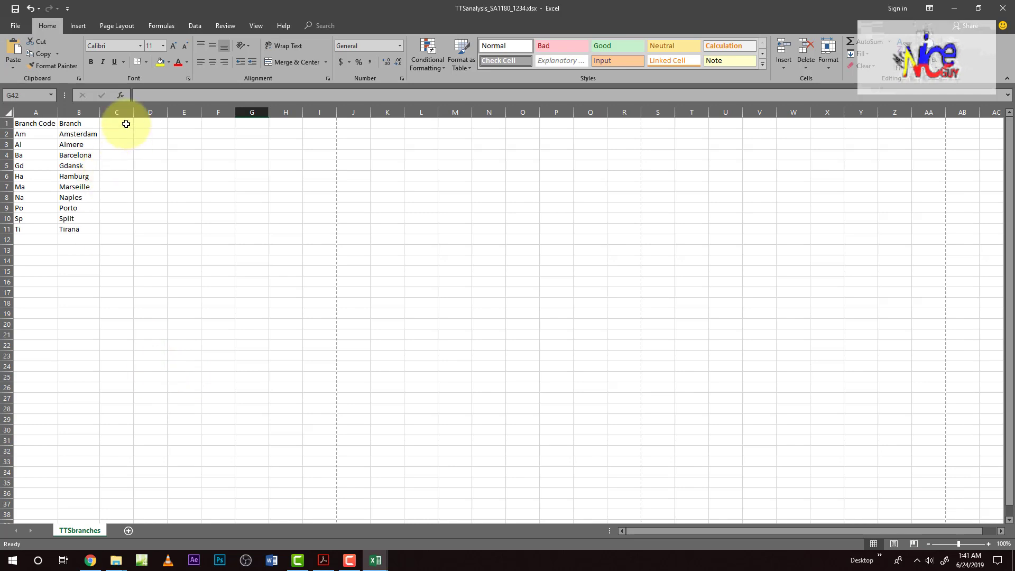
Step: Paste 'Branch Sales' into C1 and autofit column C to fit it
key("ctrl+v")
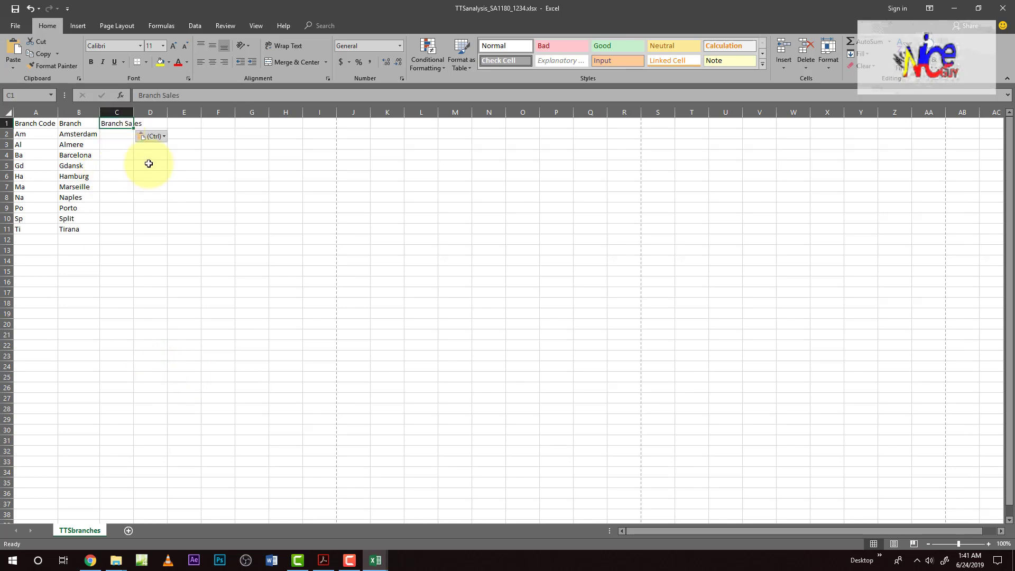
double_click(133, 112)
key("alt+Tab")
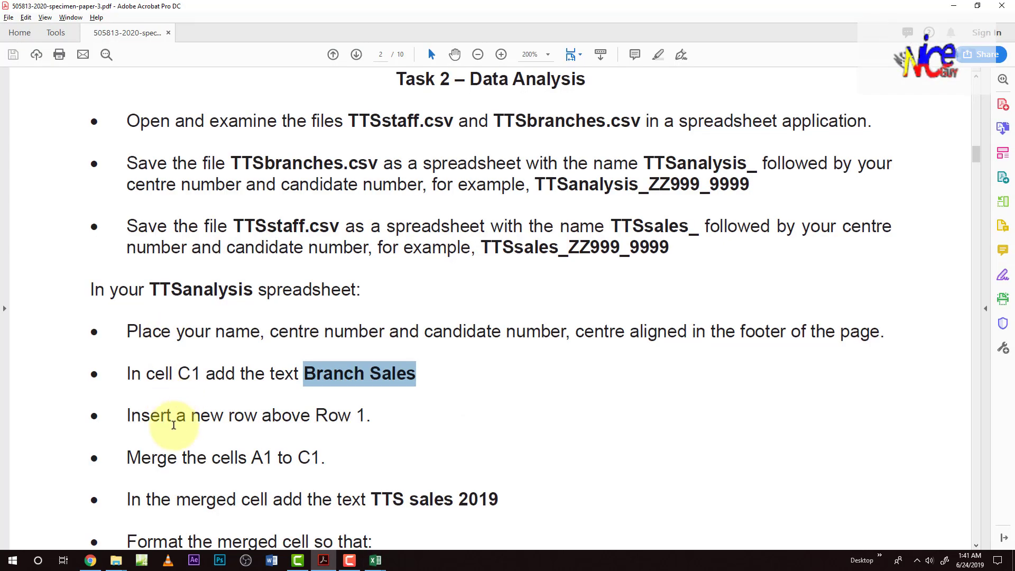
scroll(173, 425, "down", 1)
left_click_drag(128, 365, 264, 370)
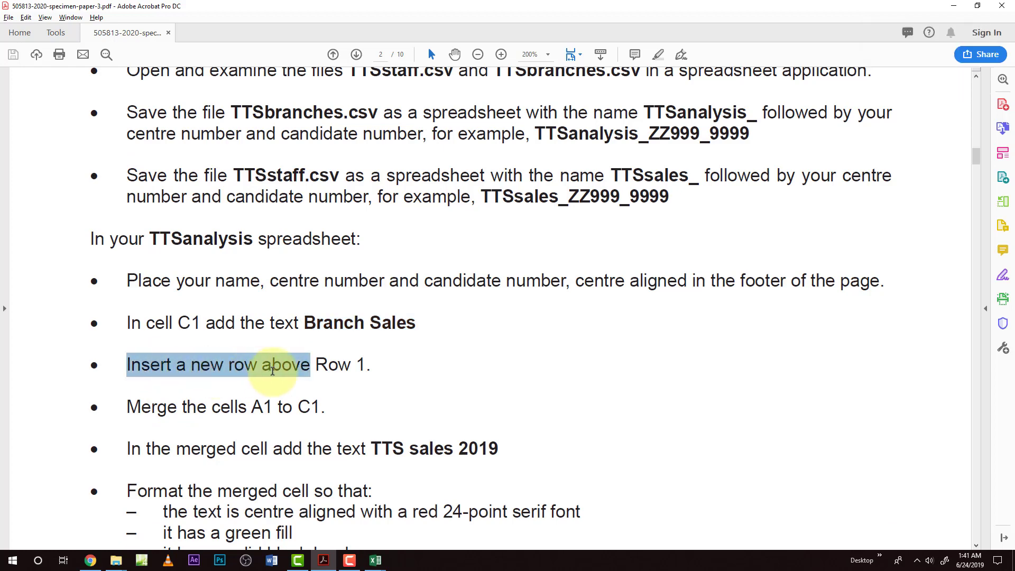
key("alt+Tab")
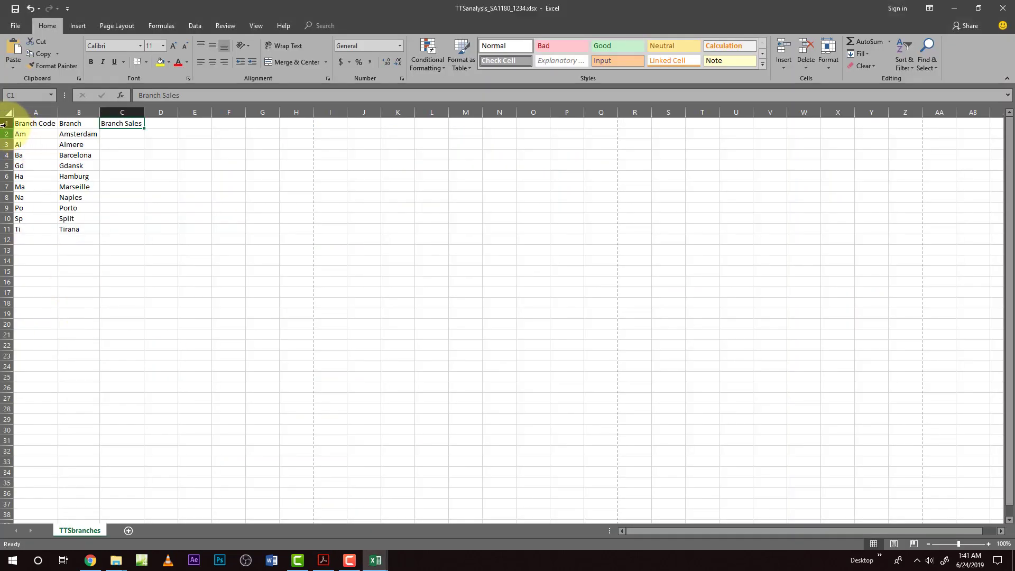
Step: Insert a blank row above the branch data and merge and centre A1:C1
right_click(7, 123)
left_click(45, 197)
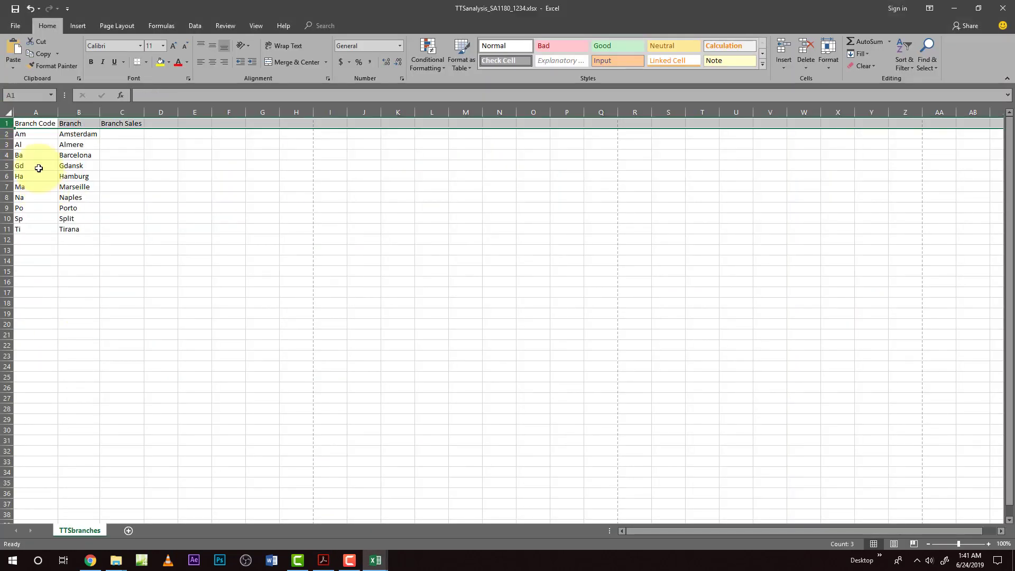
left_click(23, 115)
key("alt+Tab")
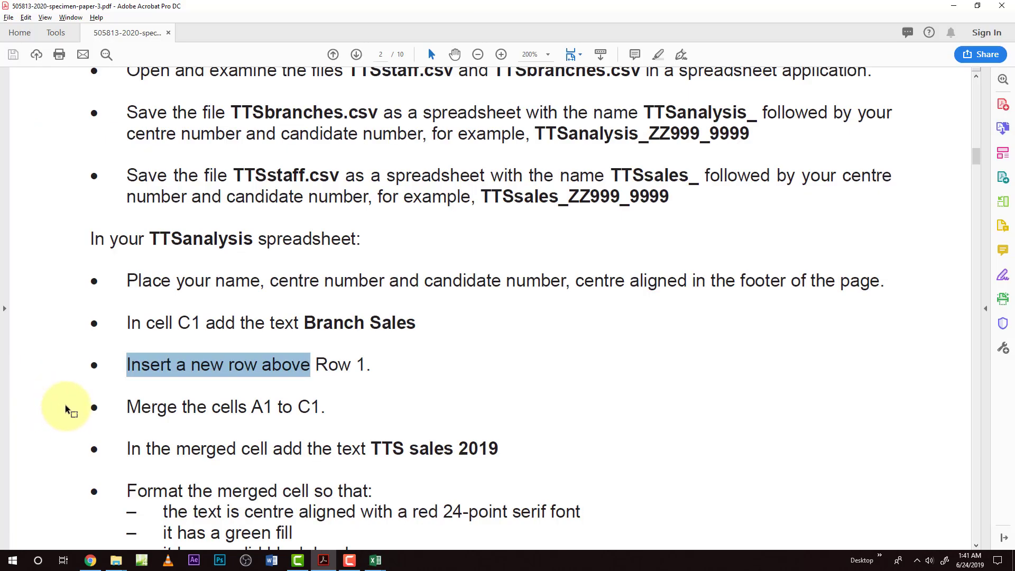
scroll(257, 357, "down", 1)
key("alt+Tab")
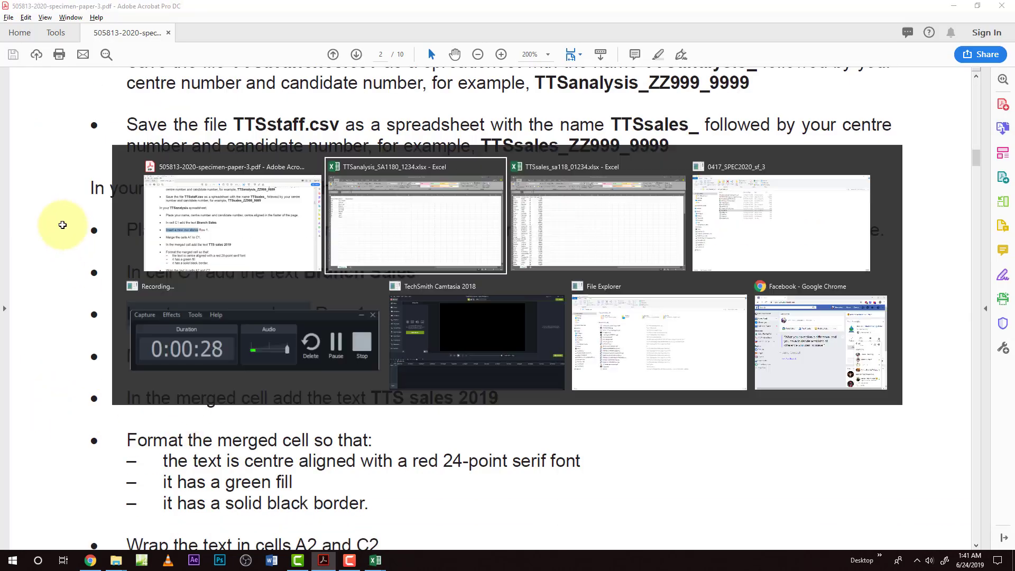
left_click_drag(32, 124, 113, 126)
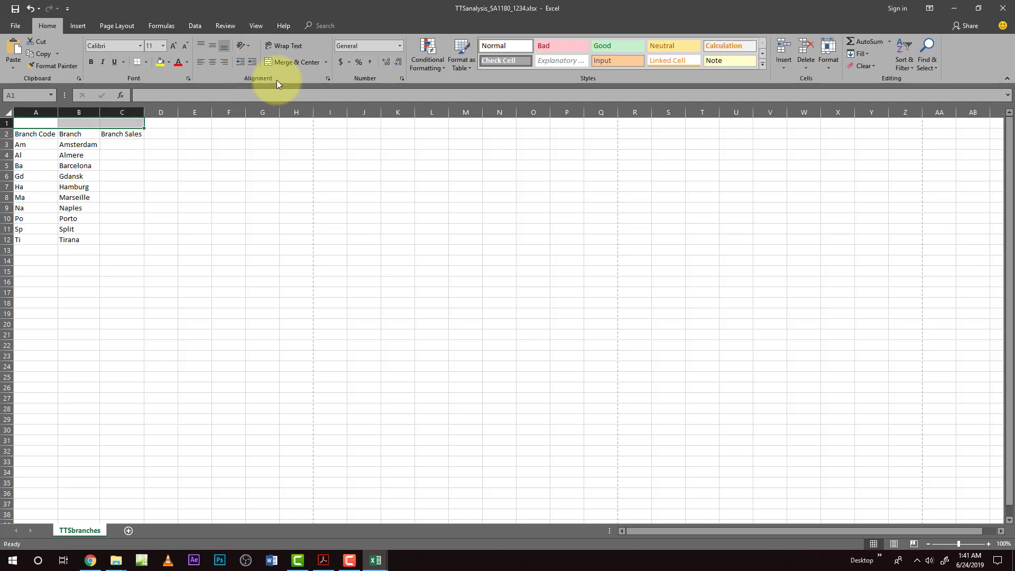
left_click(281, 62)
Step: Paste 'TTS sales 2019' into A1 and re-merge and centre it across A1:C1
key("alt+Tab")
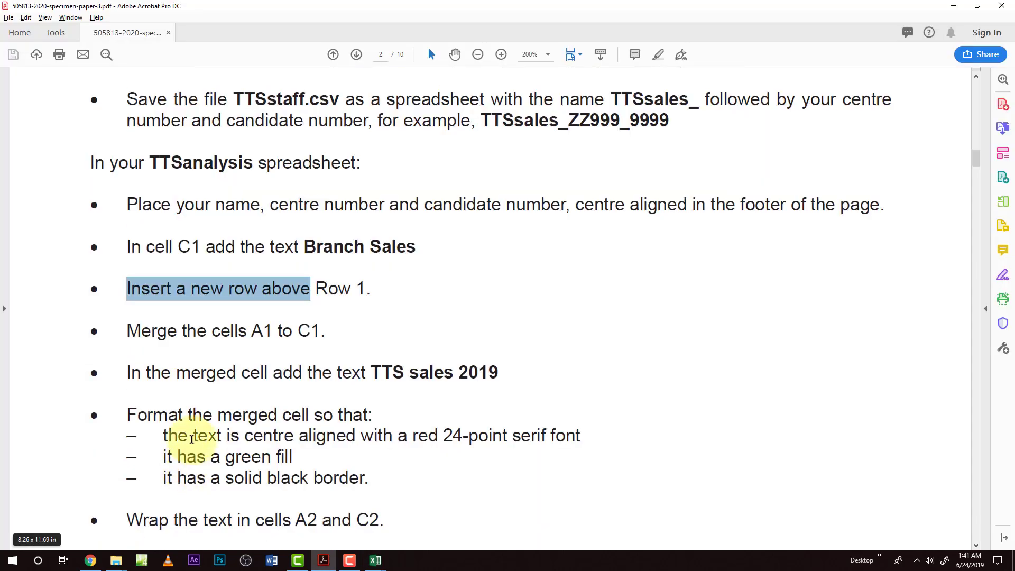
left_click_drag(372, 372, 467, 376)
key("alt+Tab")
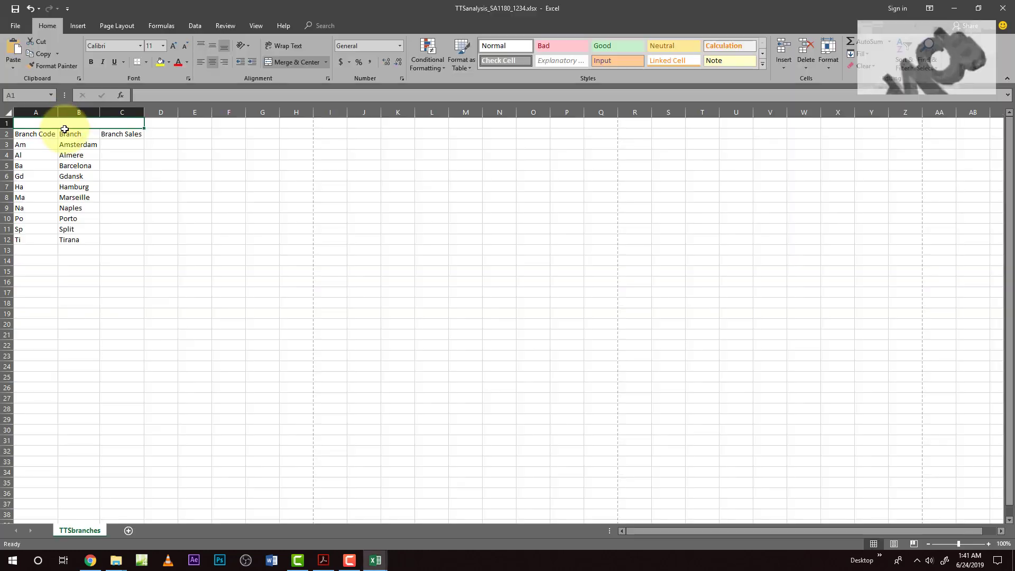
key("ctrl+v")
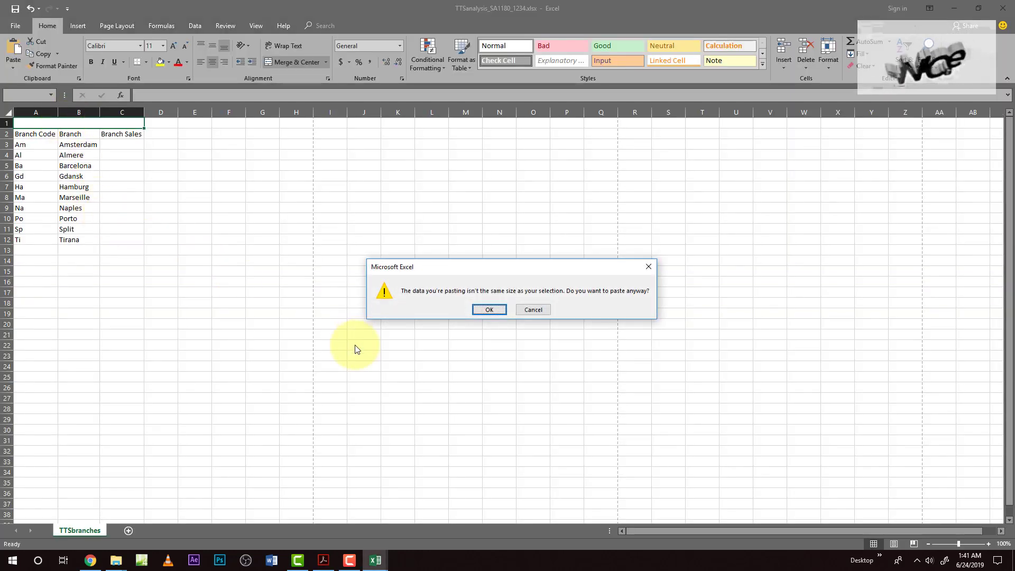
left_click(488, 310)
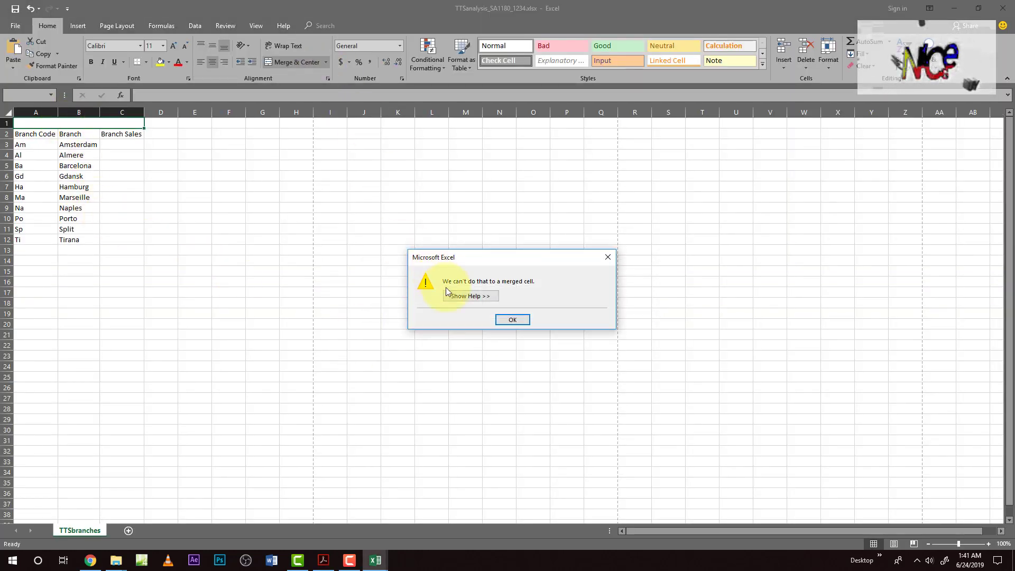
left_click(512, 320)
left_click(296, 62)
left_click(23, 123)
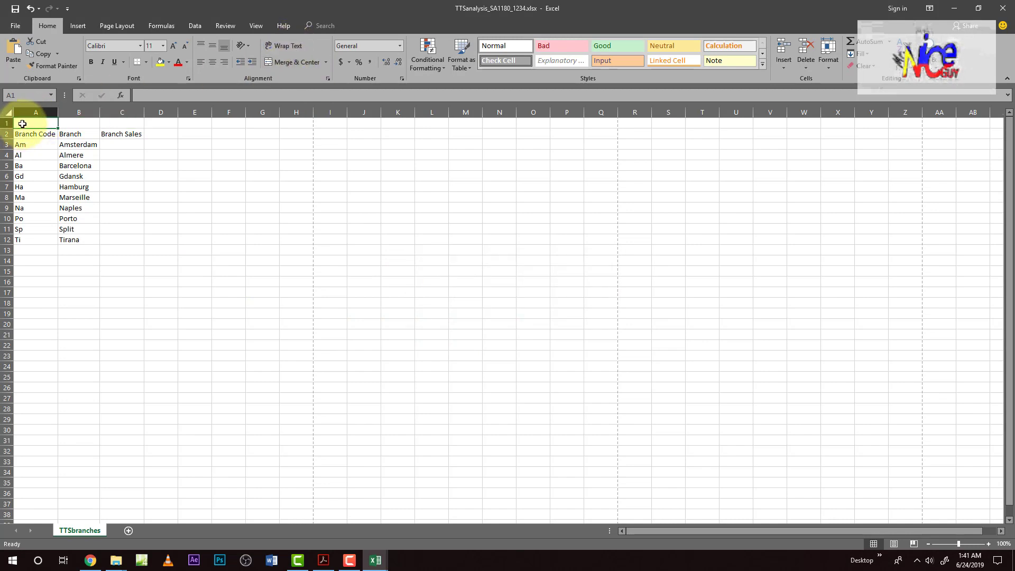
type("TTS sales 2019")
left_click_drag(33, 123, 106, 124)
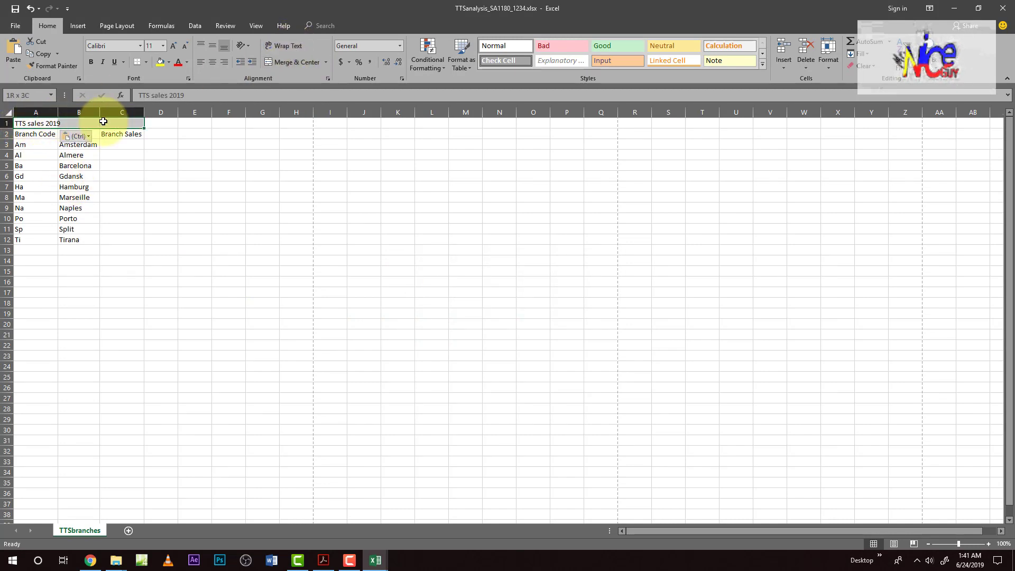
left_click(295, 61)
key("alt+Tab")
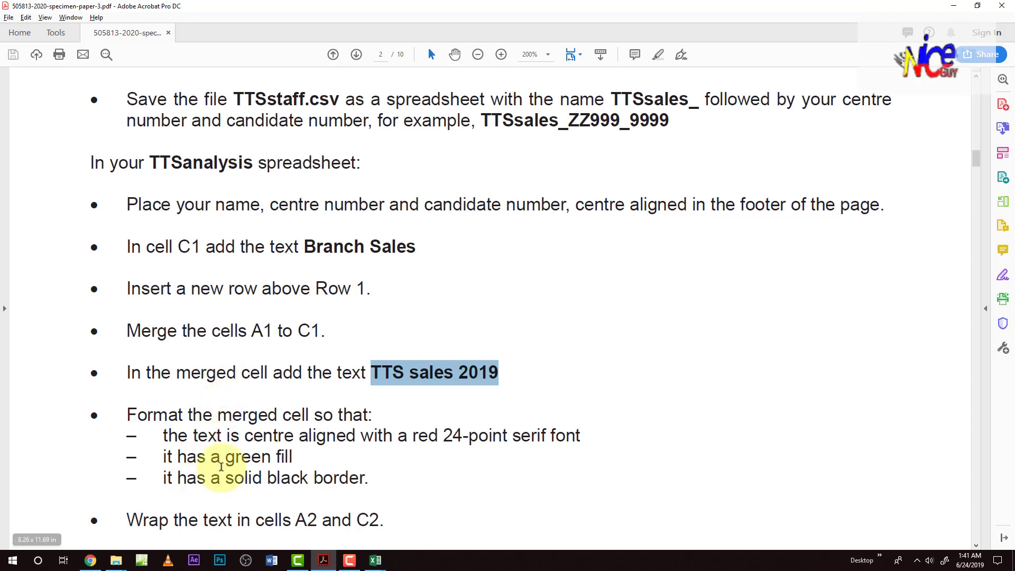
Step: Format the TTS sales 2019 title as red, 24-point Times New Roman
scroll(219, 479, "down", 2)
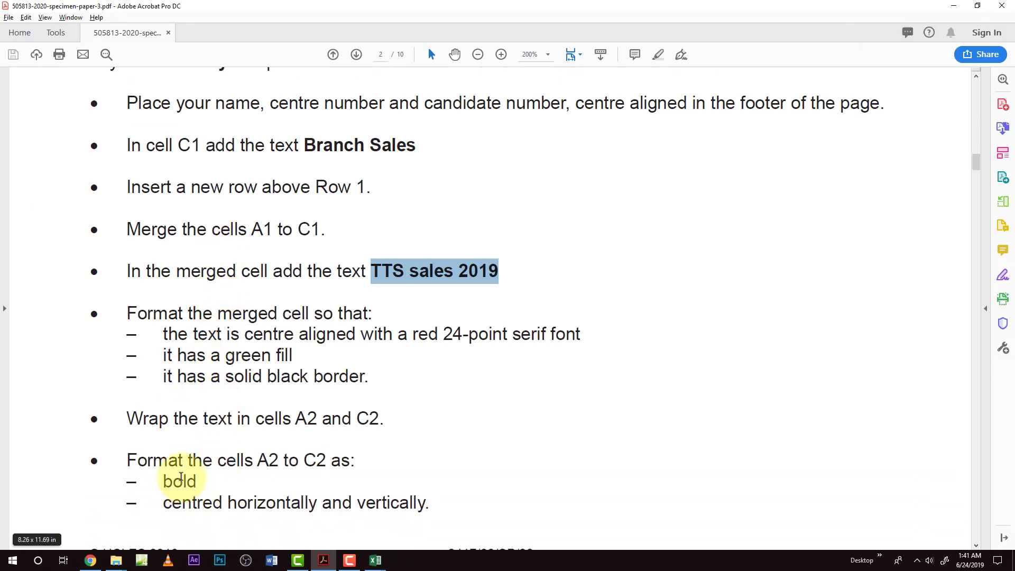
scroll(255, 403, "down", 1)
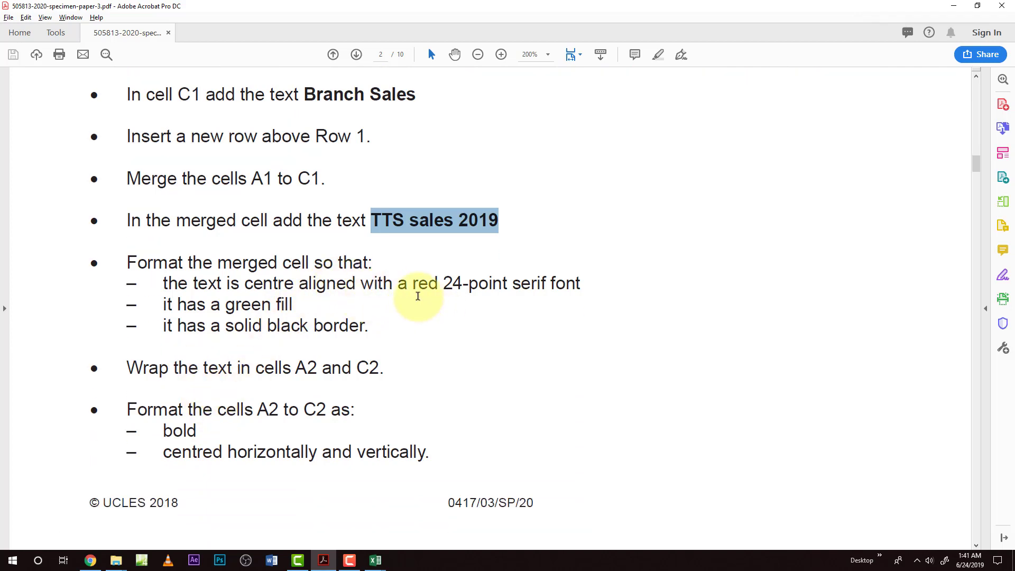
key("alt+Tab")
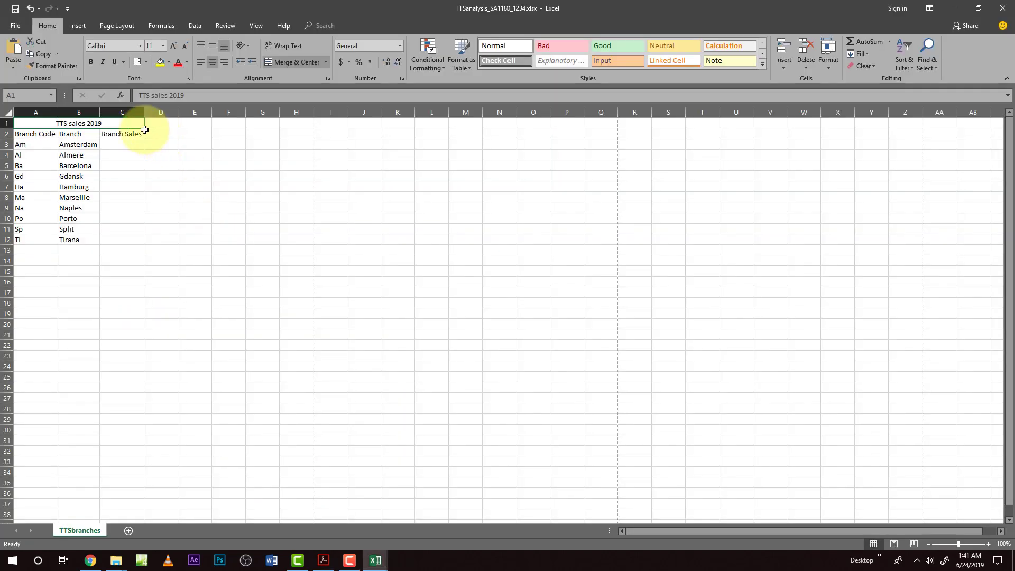
left_click(175, 64)
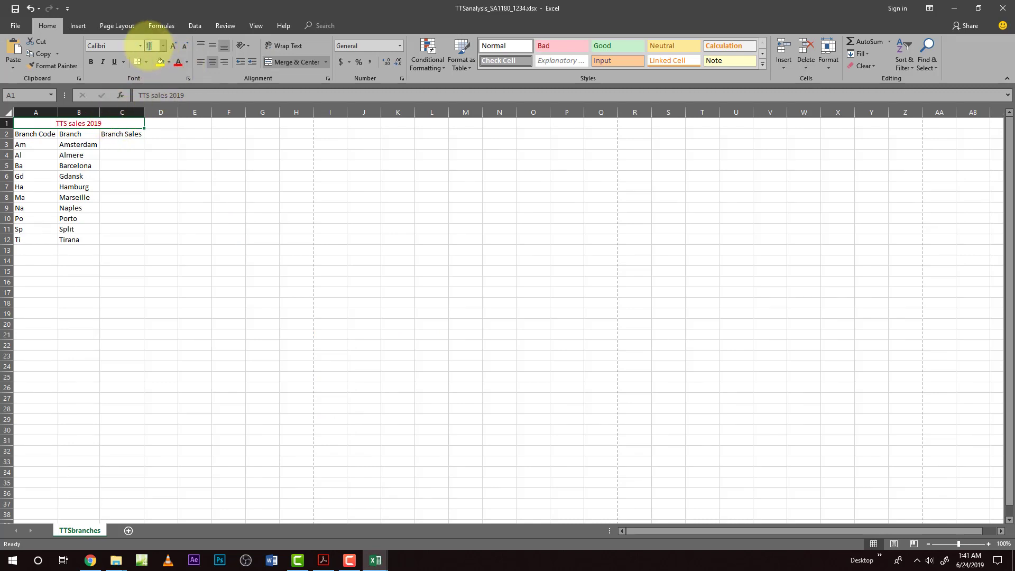
key("Return")
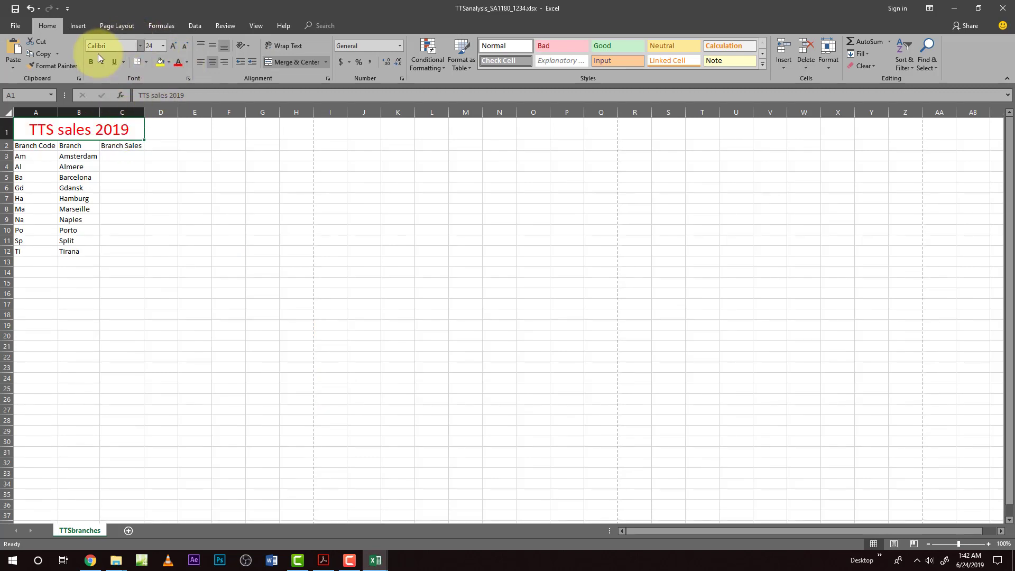
left_click(138, 46)
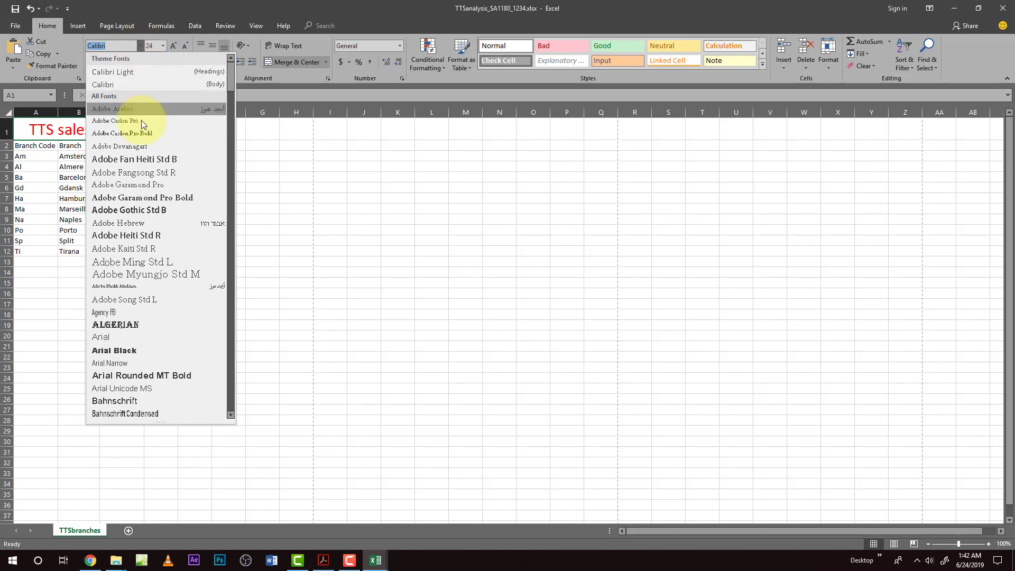
type("ti")
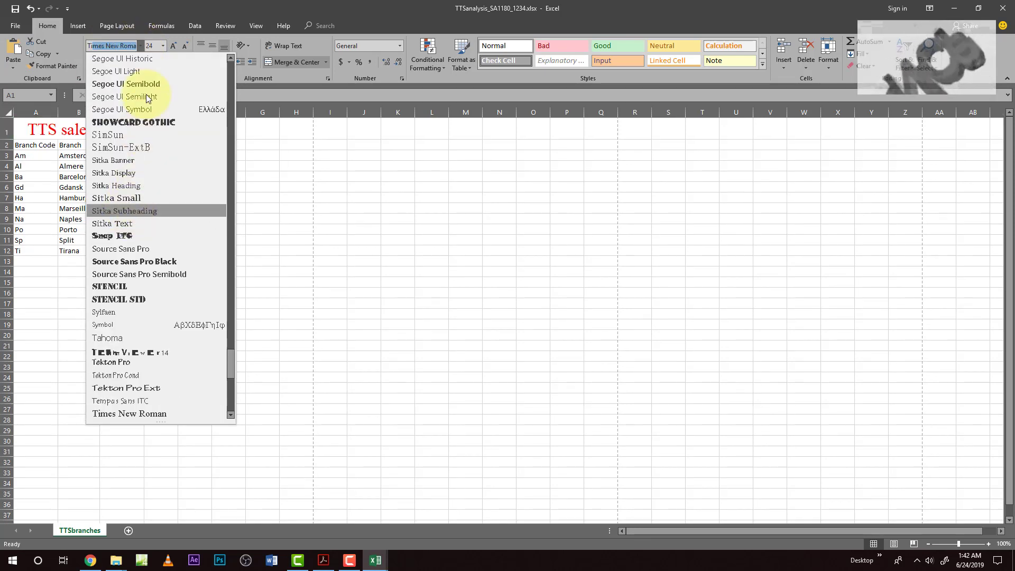
key("Return")
Step: Give the merged title cell a green fill
key("alt+Tab")
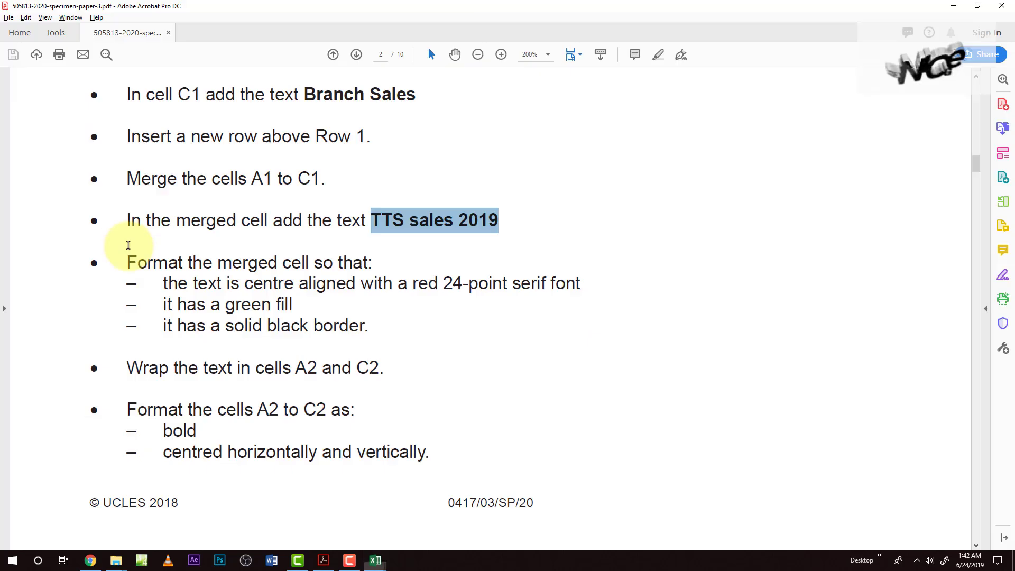
left_click_drag(162, 306, 292, 306)
key("alt+Tab")
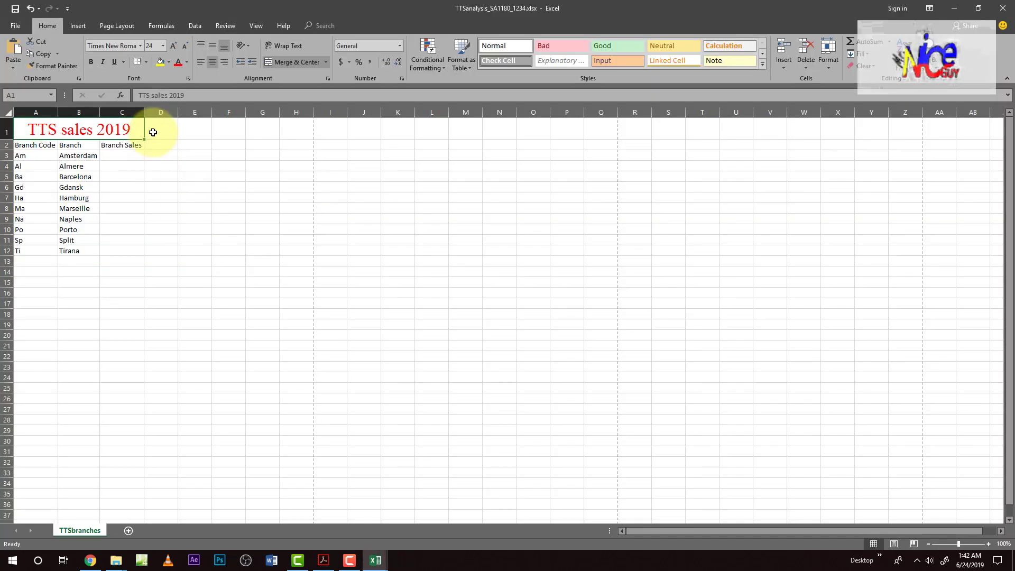
left_click(170, 62)
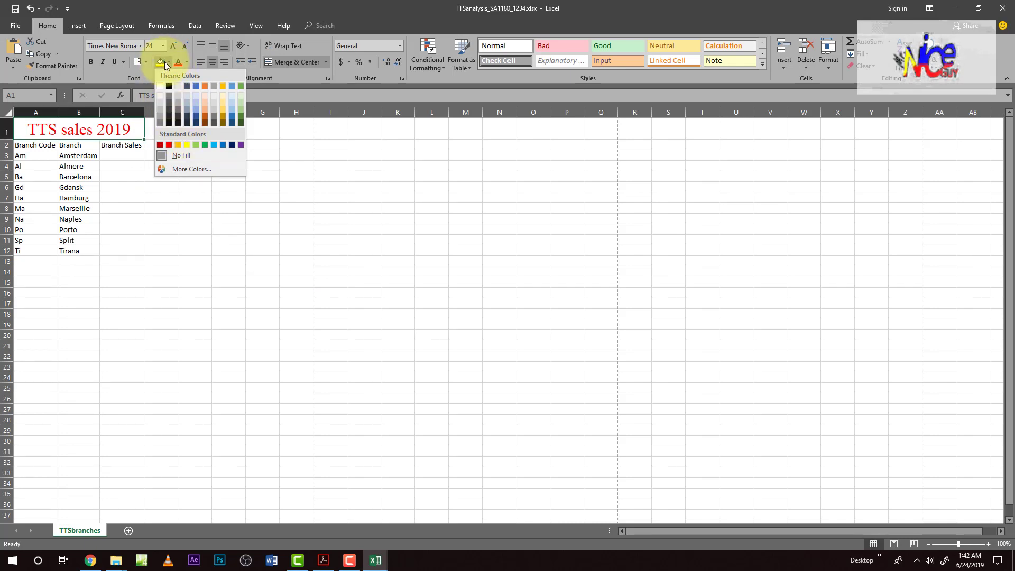
left_click(204, 143)
Step: Add a solid black outside border to the title cell and check the print preview
key("alt+Tab")
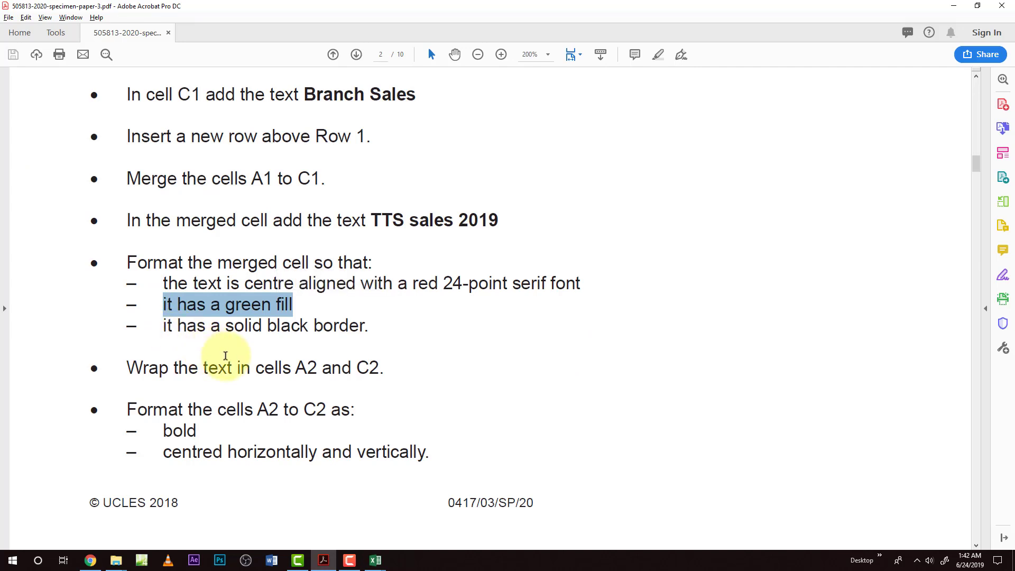
left_click_drag(188, 327, 287, 331)
key("alt+Tab")
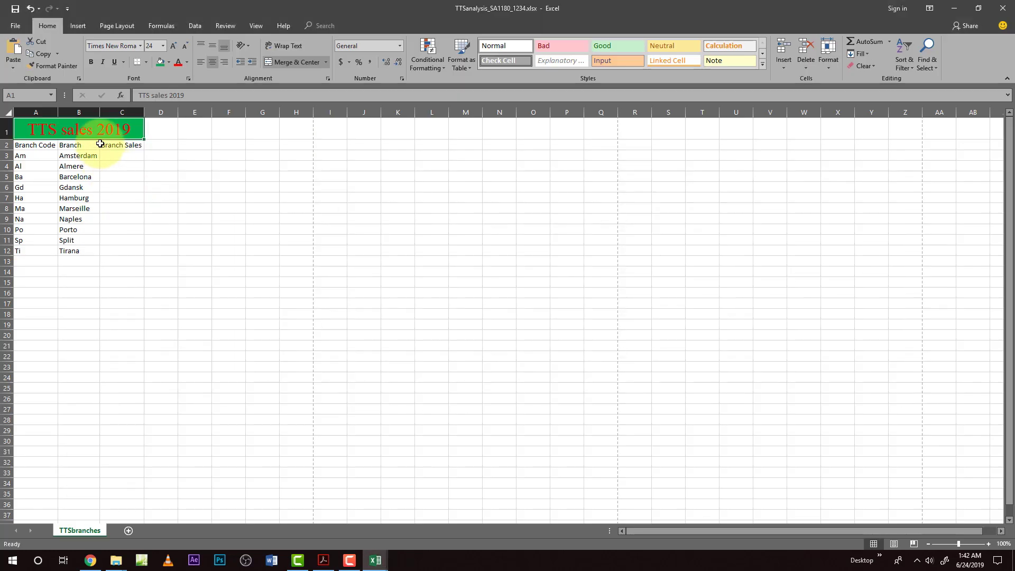
left_click(148, 198)
left_click(99, 131)
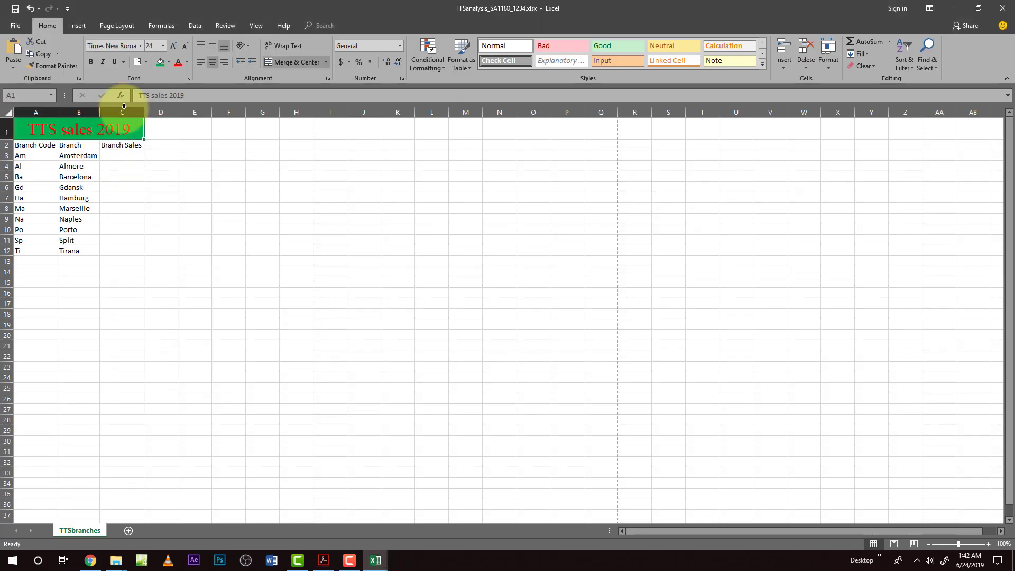
left_click(145, 62)
left_click(173, 164)
left_click(191, 218)
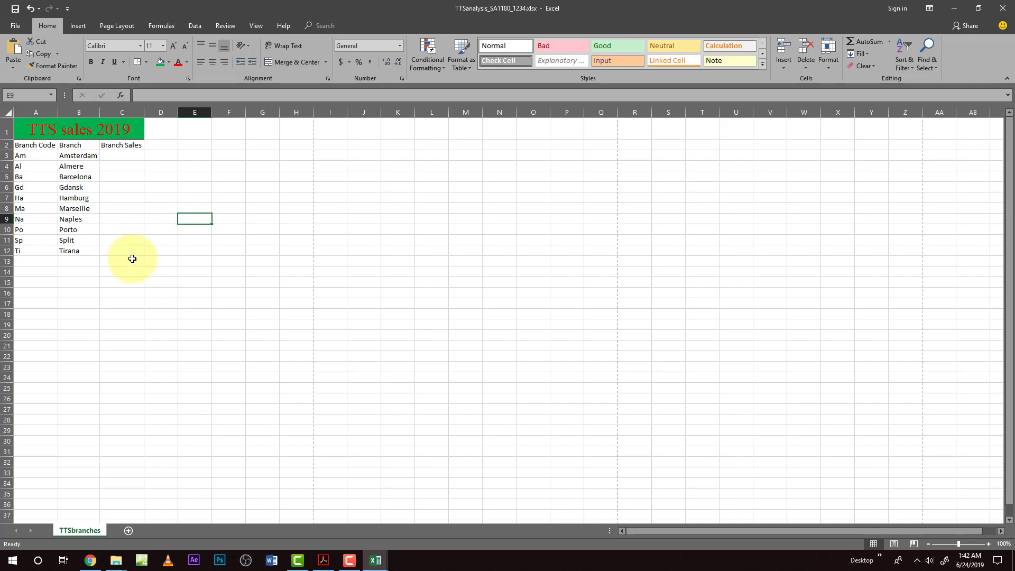
key("ctrl+p")
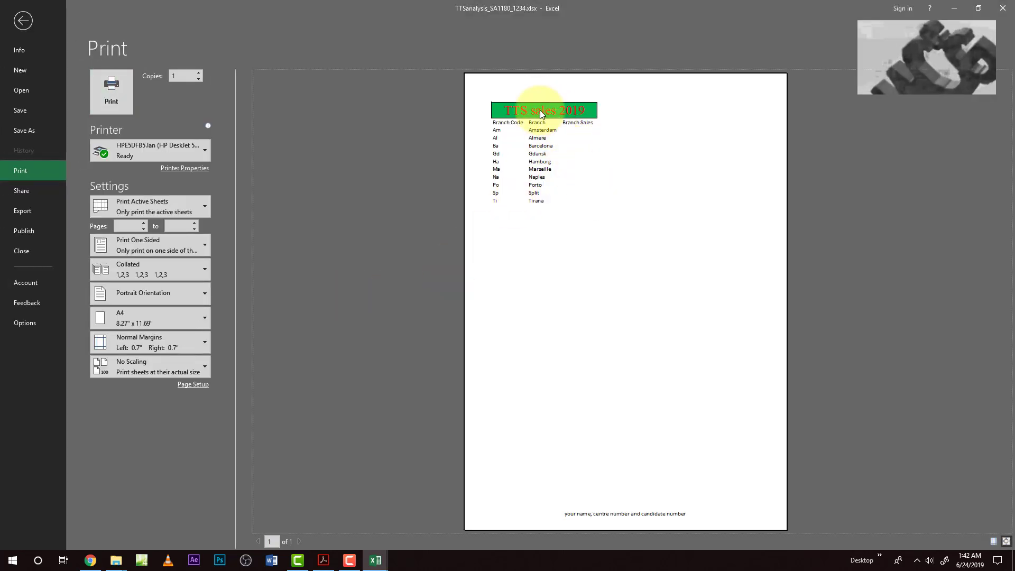
left_click(22, 21)
key("alt+Tab")
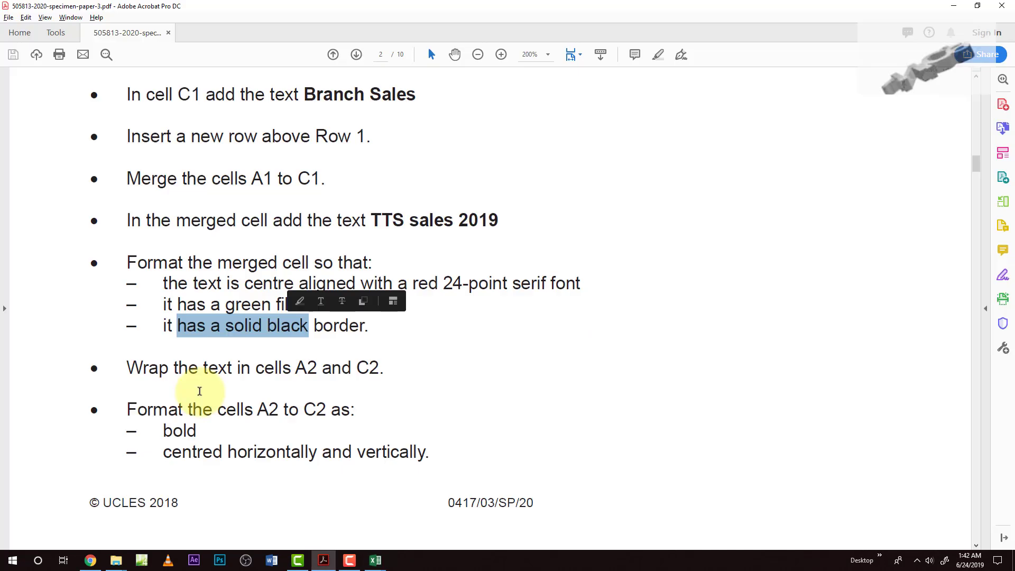
Step: Wrap the text of the A2:C2 headings
scroll(199, 391, "down", 3)
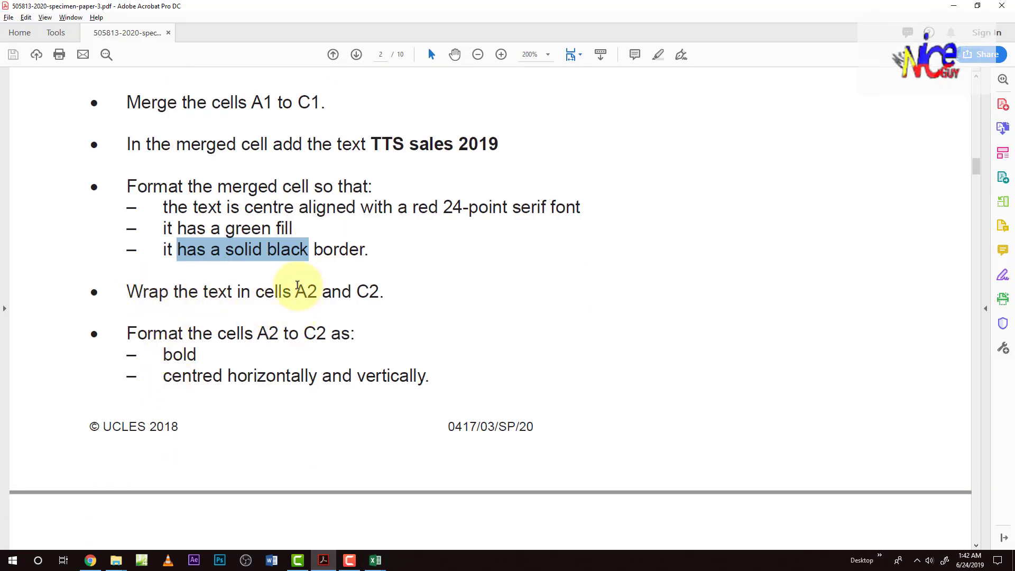
left_click_drag(296, 288, 372, 292)
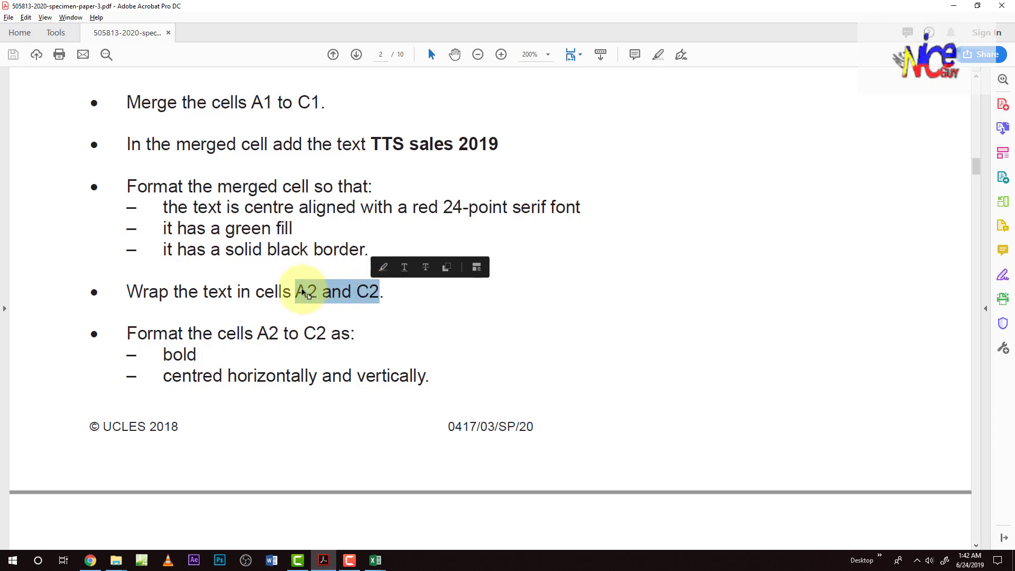
key("alt+Tab")
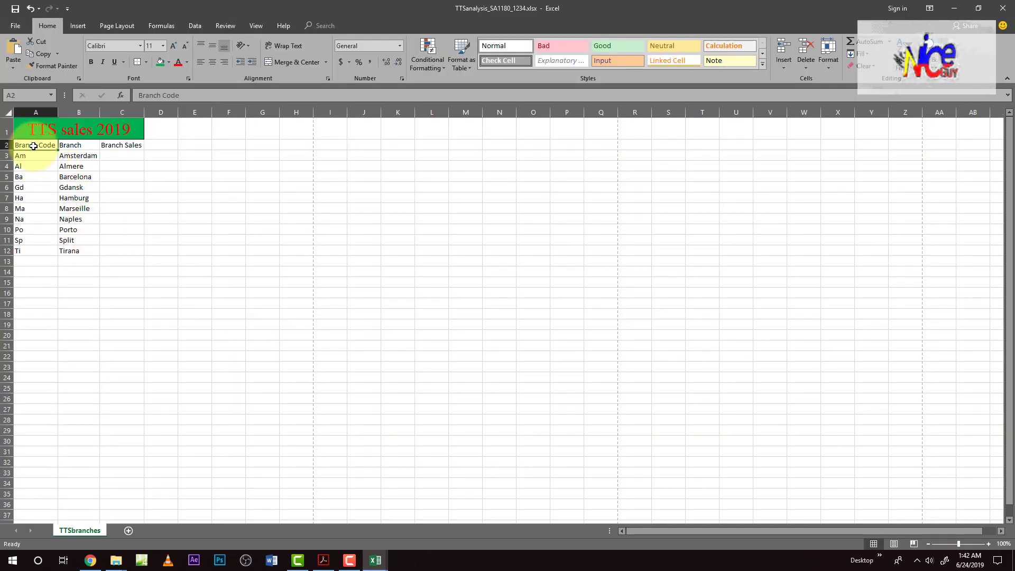
left_click_drag(33, 146, 113, 144)
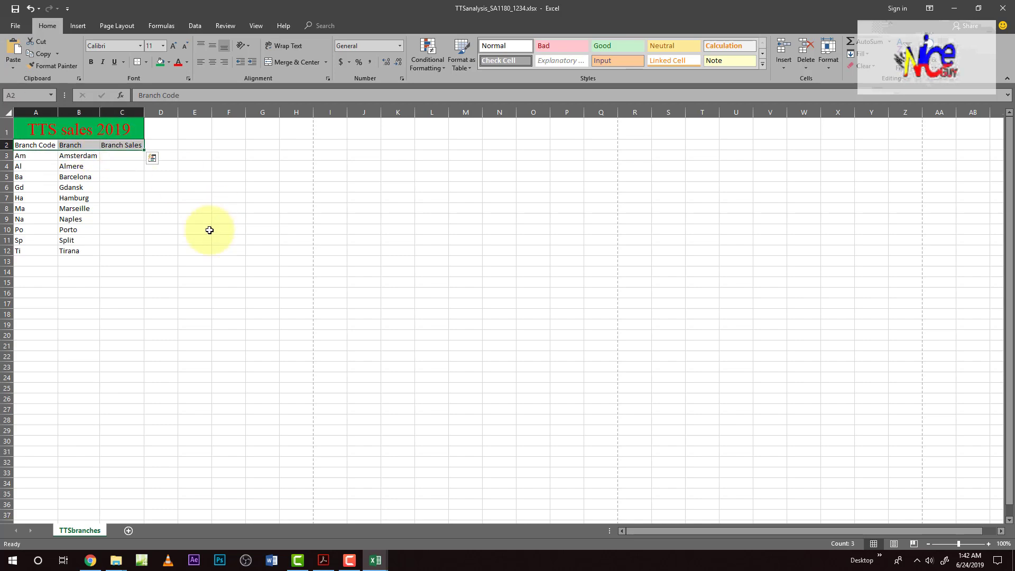
left_click(286, 47)
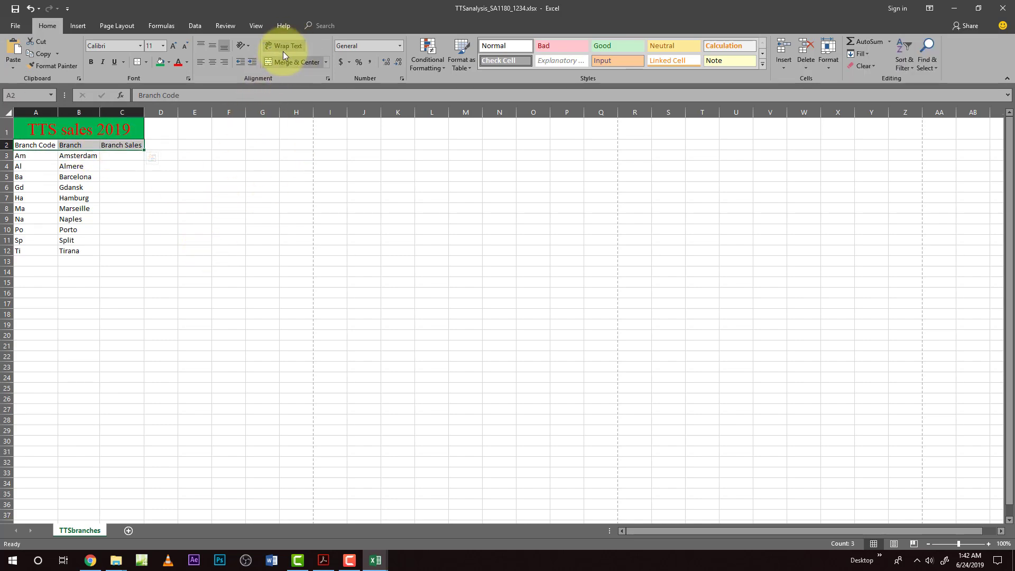
Step: Make the Branch Code, Branch and Branch Sales headings bold
key("alt+Tab")
scroll(184, 391, "down", 3)
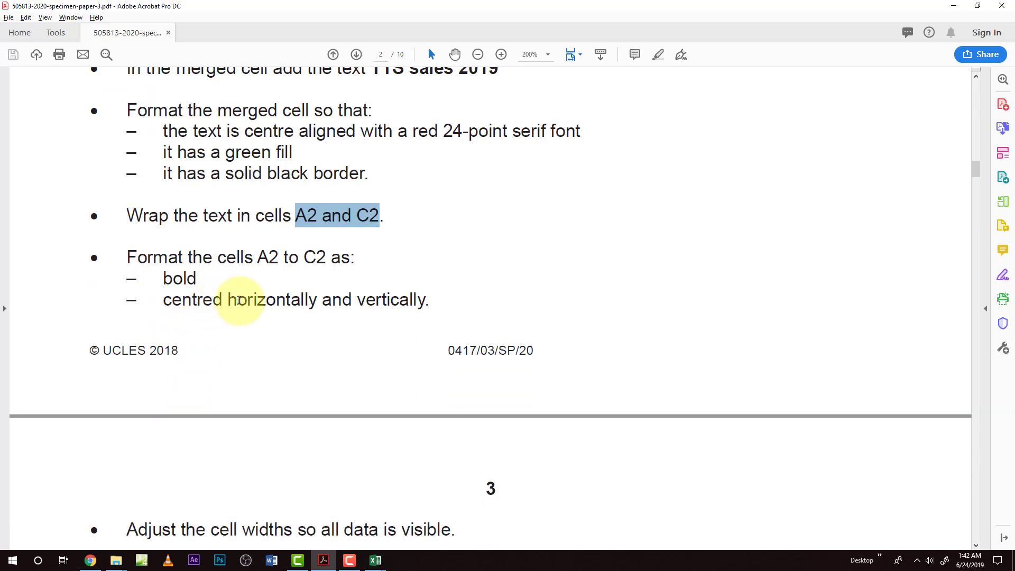
key("alt+Tab")
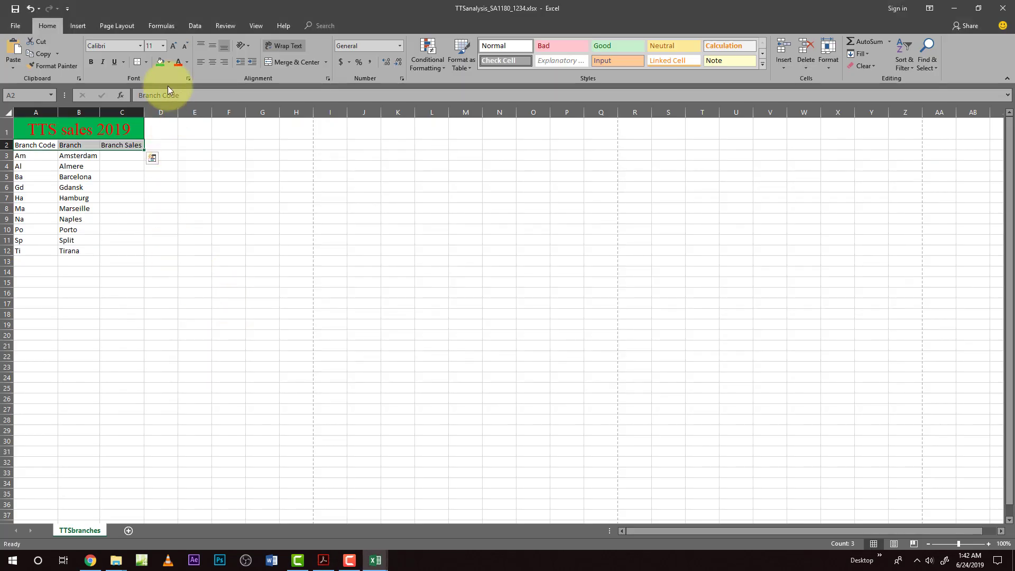
left_click(91, 62)
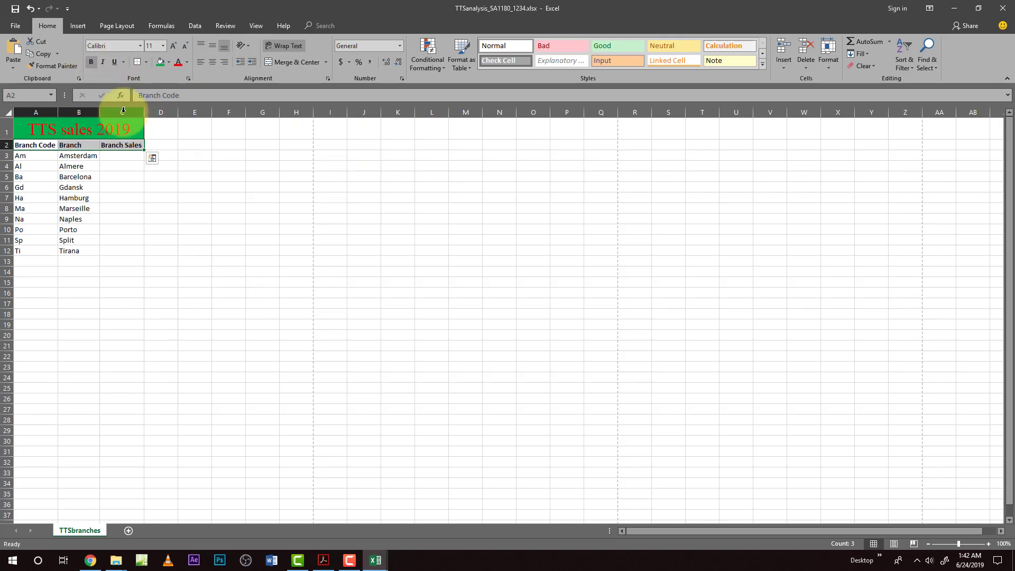
Step: Centre the A2:C2 headings both horizontally and vertically via Format Cells alignment
left_click_drag(38, 146, 136, 145)
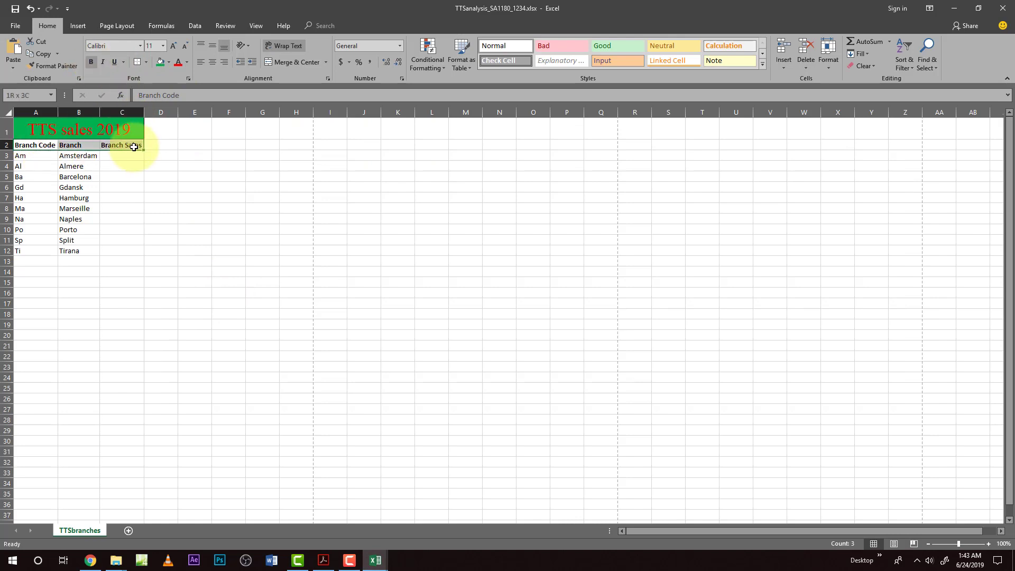
right_click(79, 150)
left_click(119, 339)
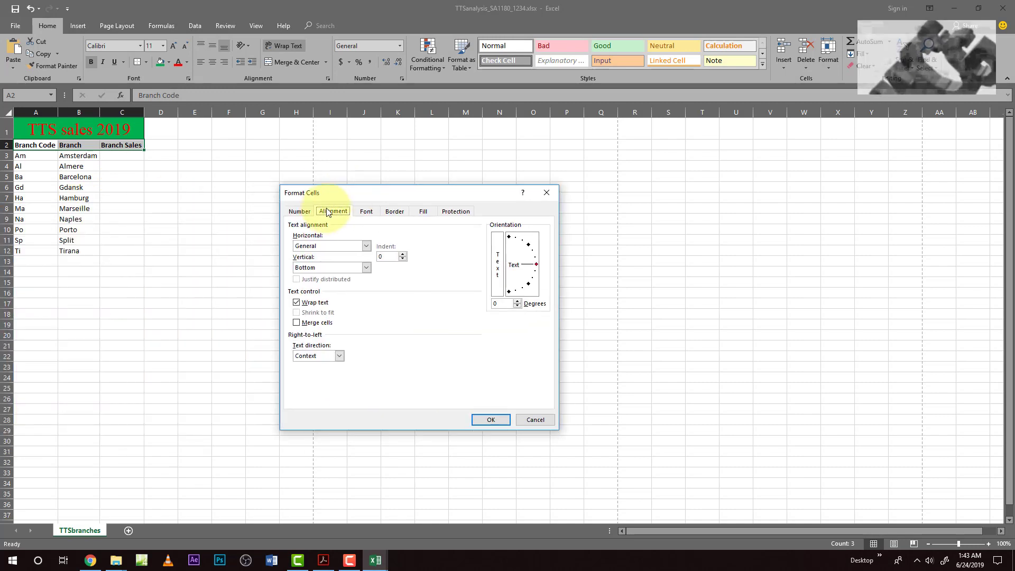
left_click(366, 246)
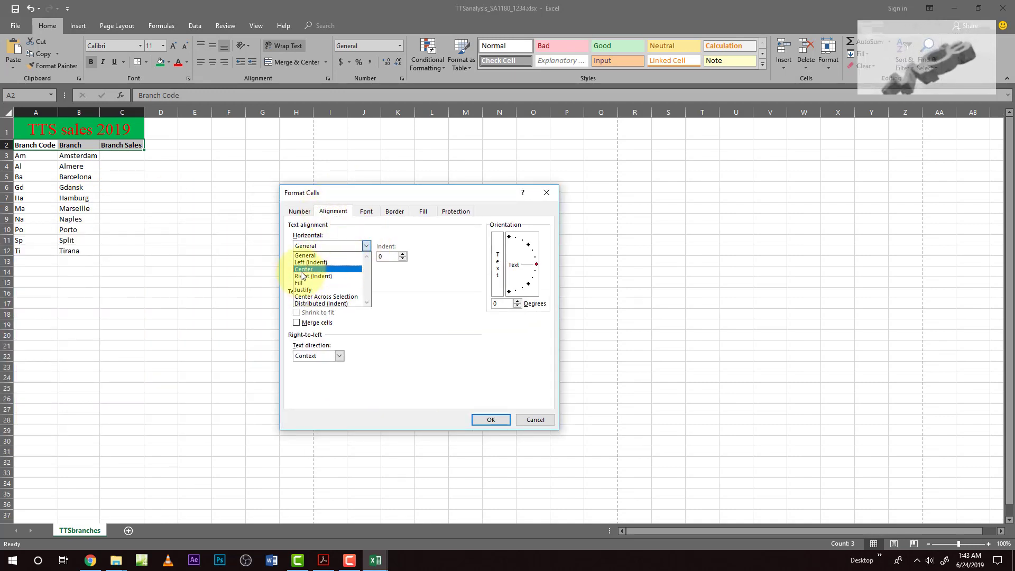
left_click(303, 269)
left_click(366, 267)
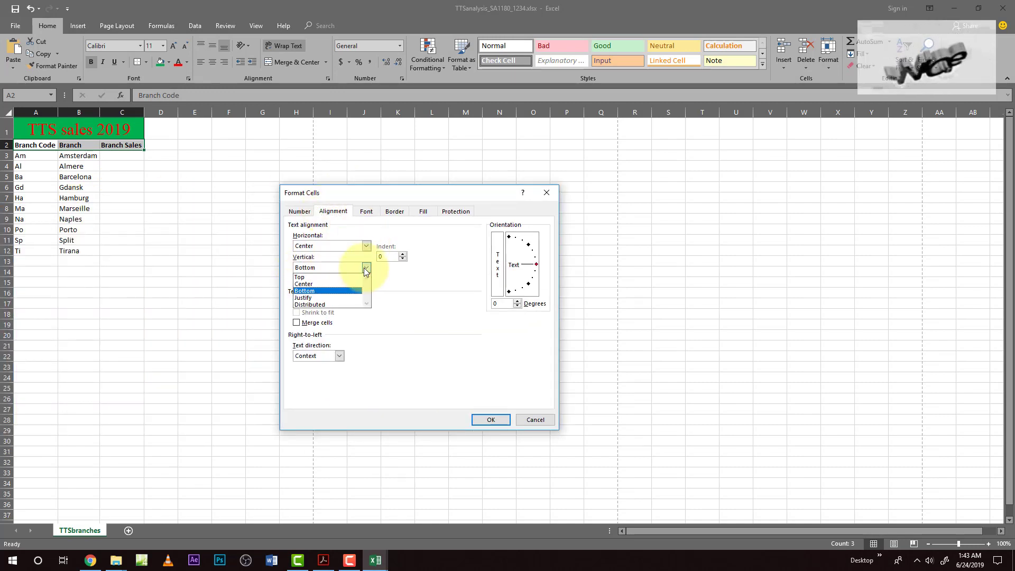
left_click(303, 284)
left_click(489, 419)
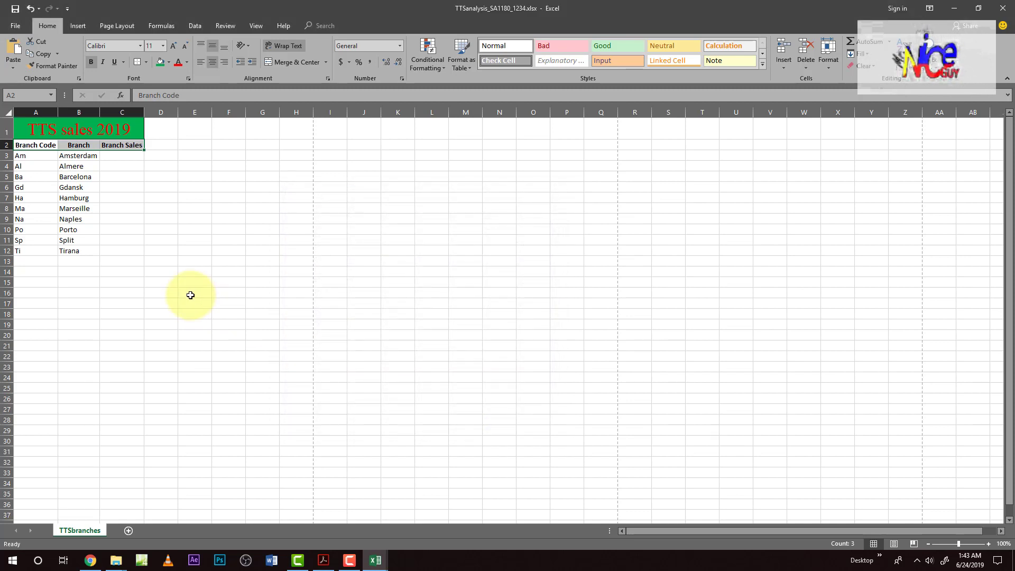
key("alt+Tab")
scroll(169, 317, "down", 5)
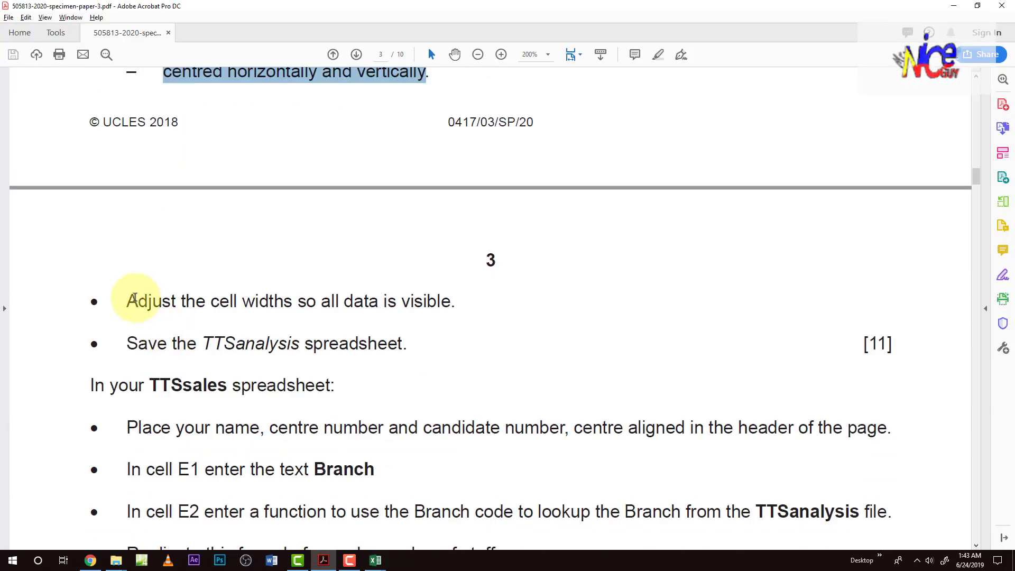
Step: Check the TTSanalysis column widths by selecting the whole sheet
left_click_drag(127, 300, 451, 300)
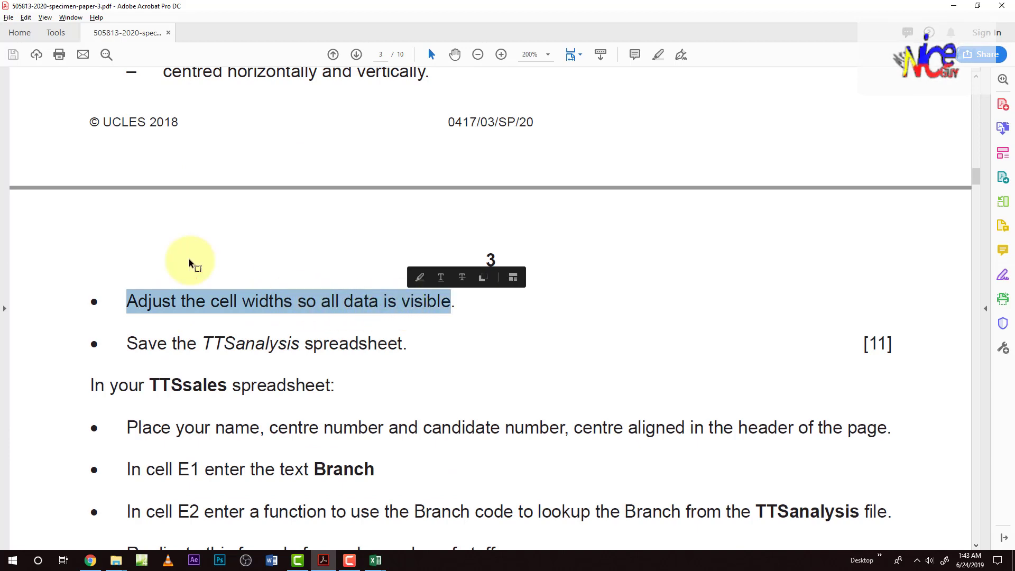
key("alt+Tab")
left_click(8, 112)
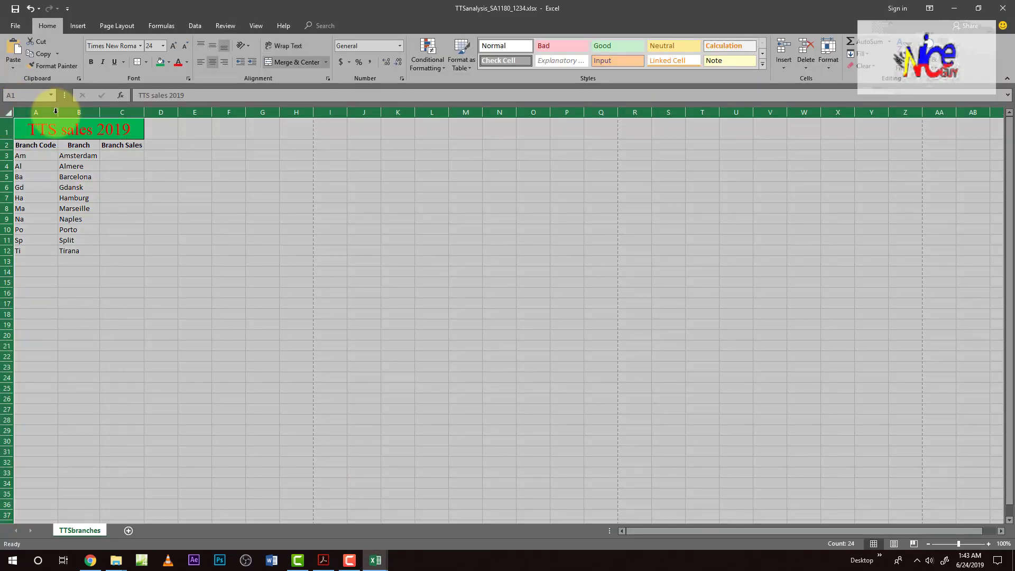
left_click(247, 253)
key("alt+Tab")
scroll(227, 363, "down", 2)
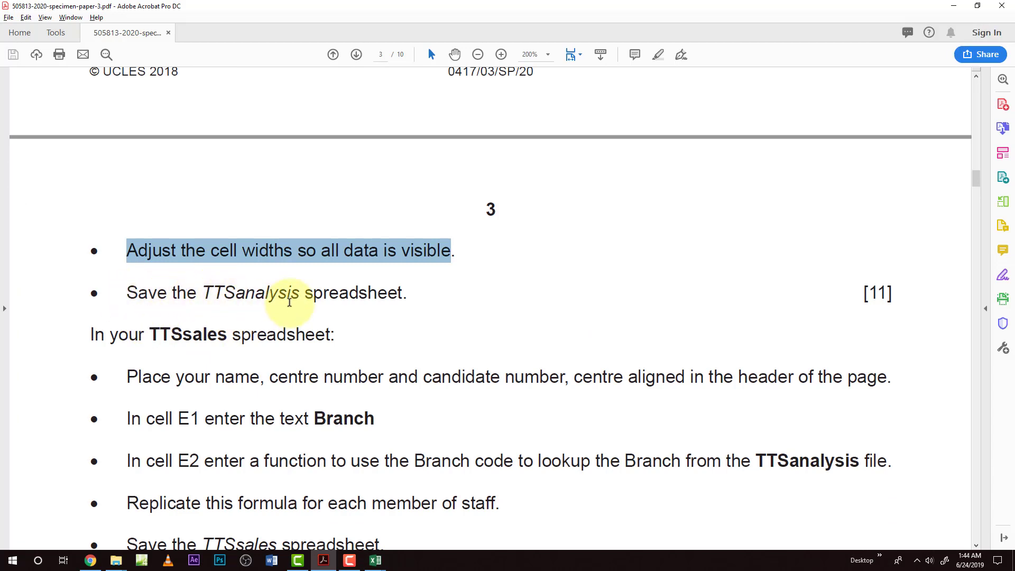
key("alt+Tab")
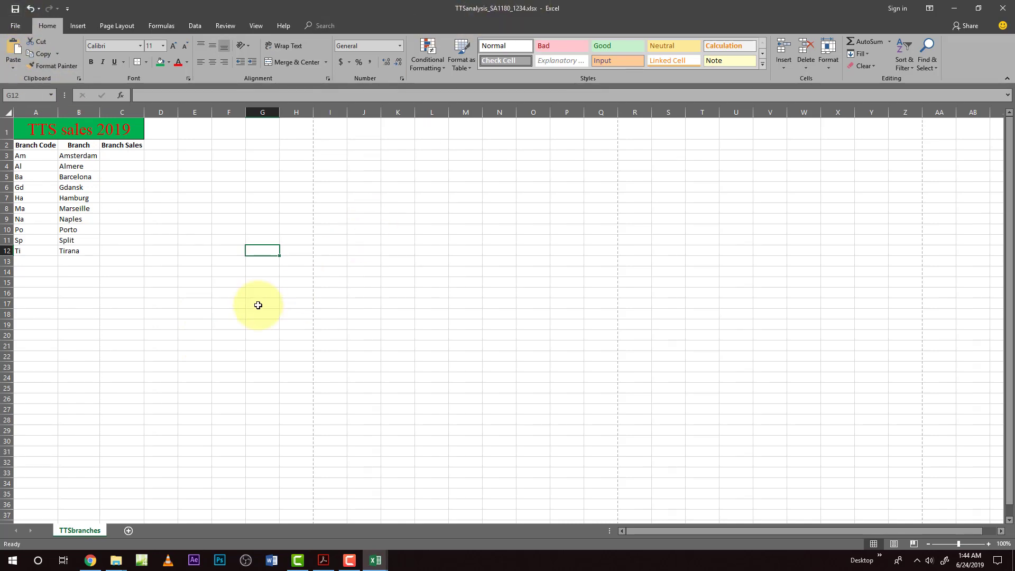
Step: Bring up the TTSsales workbook and read its spreadsheet instructions in the exam paper
key("alt+Tab")
scroll(187, 373, "down", 2)
scroll(141, 351, "down", 1)
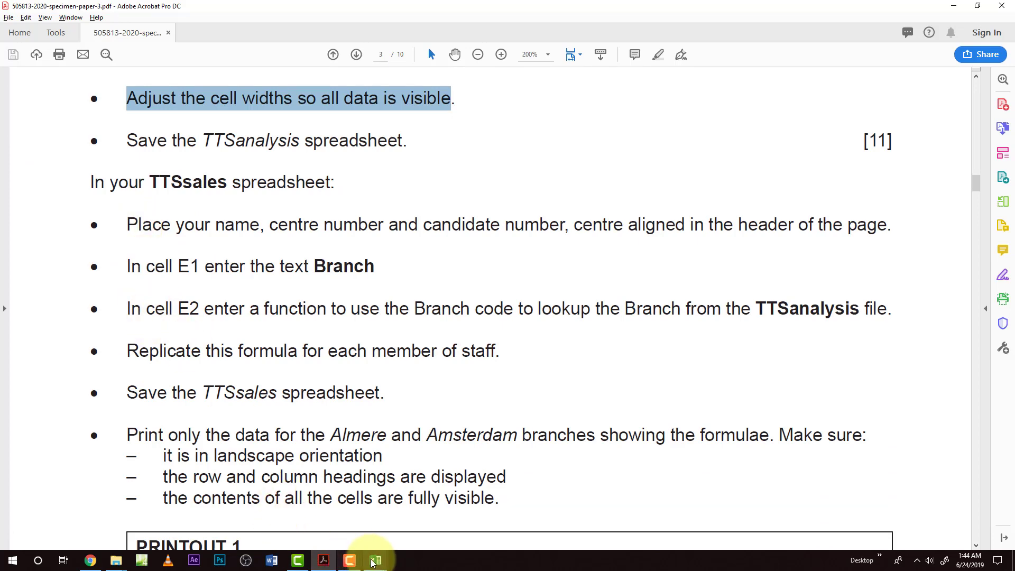
left_click(358, 541)
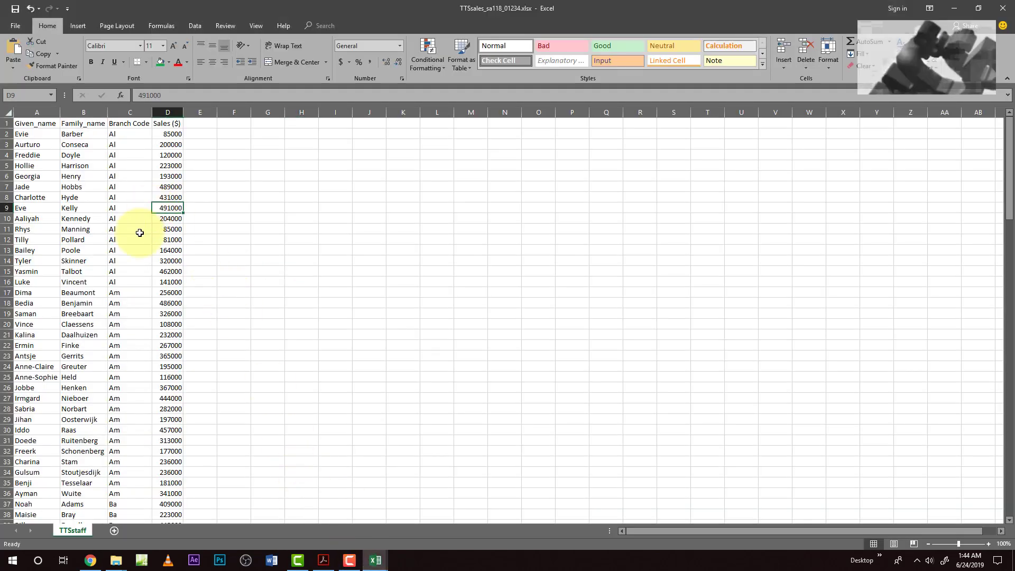
key("alt+Tab")
scroll(177, 339, "down", 1)
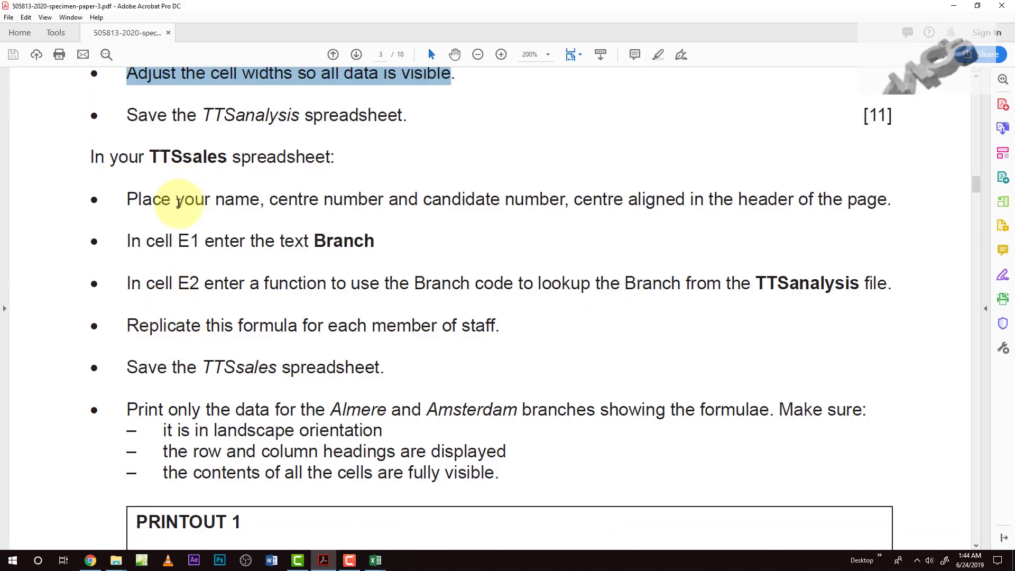
Step: Add a centred page header reading 'your name, centre number and candidate number'
left_click_drag(176, 199, 529, 201)
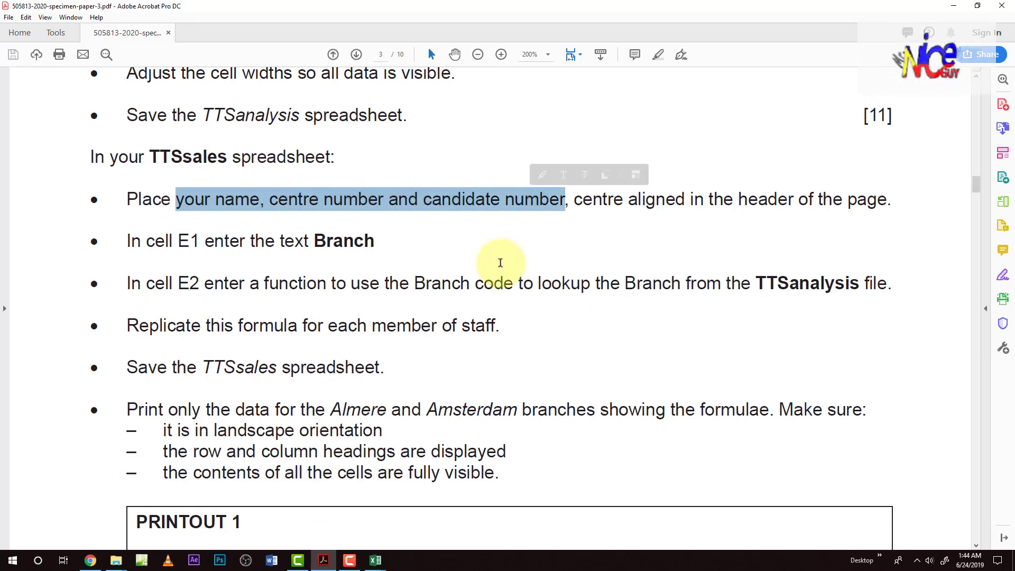
key("alt+Tab")
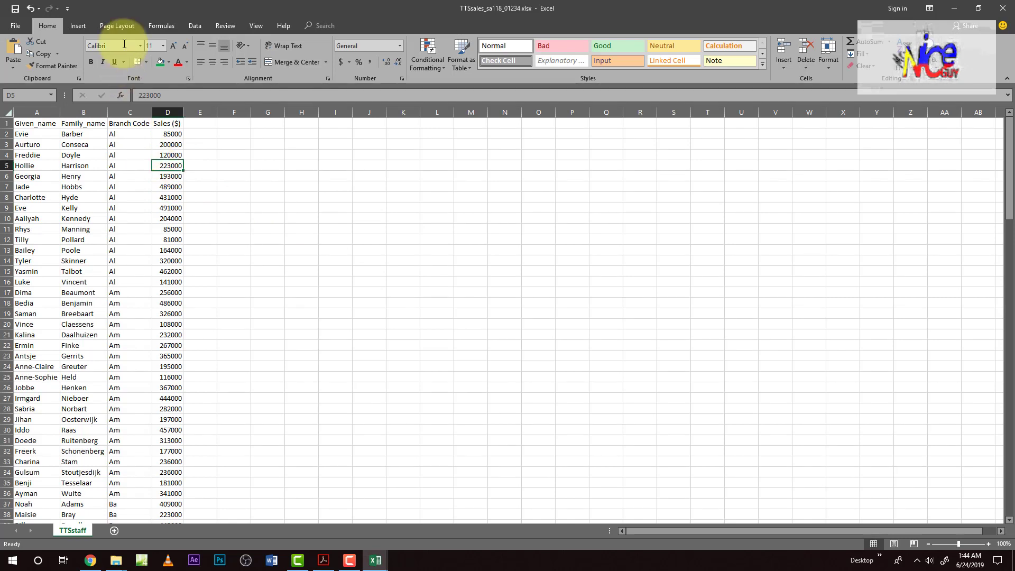
left_click(123, 25)
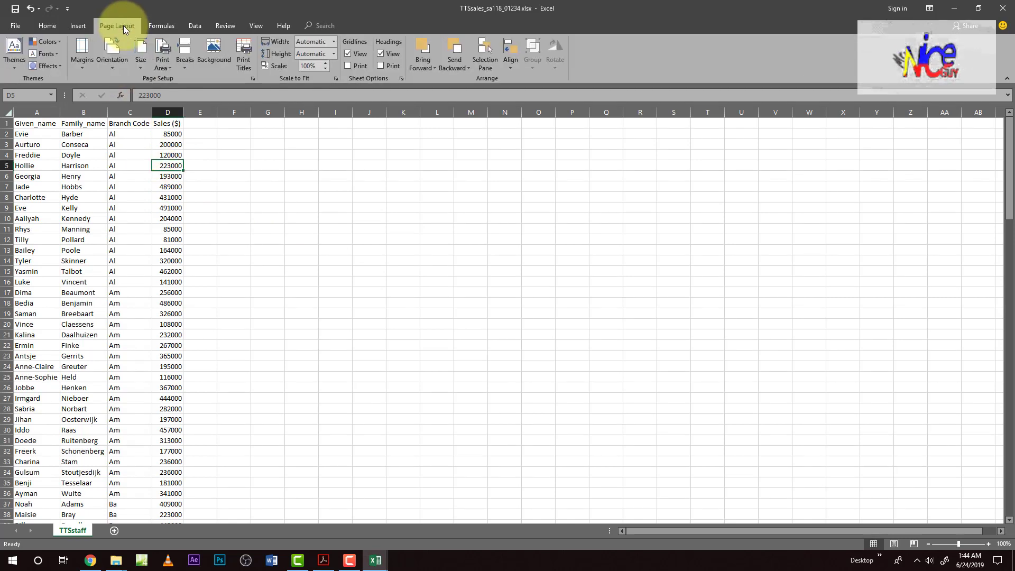
left_click(253, 79)
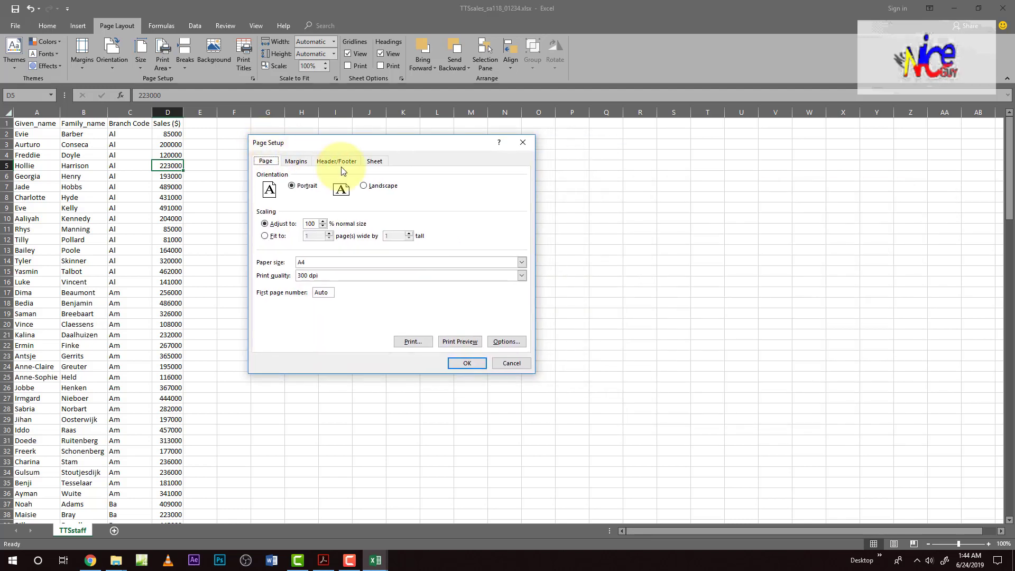
left_click(342, 167)
left_click(356, 229)
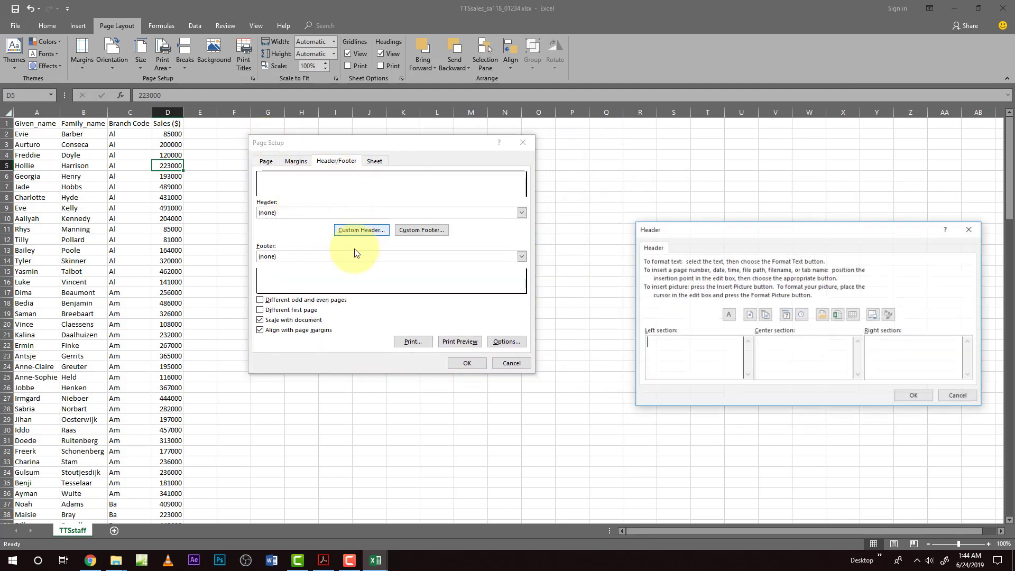
left_click_drag(747, 236, 215, 240)
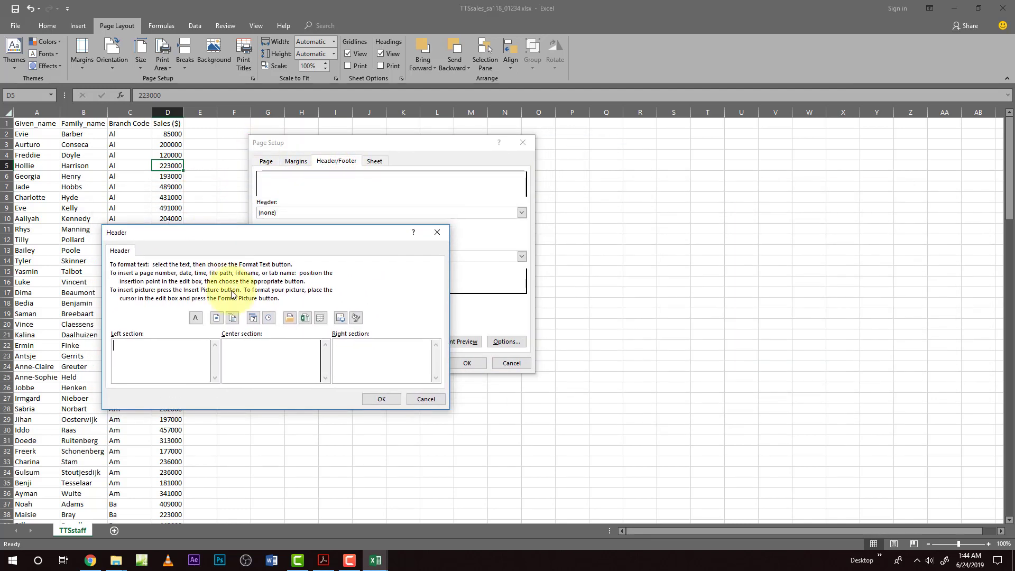
left_click(243, 348)
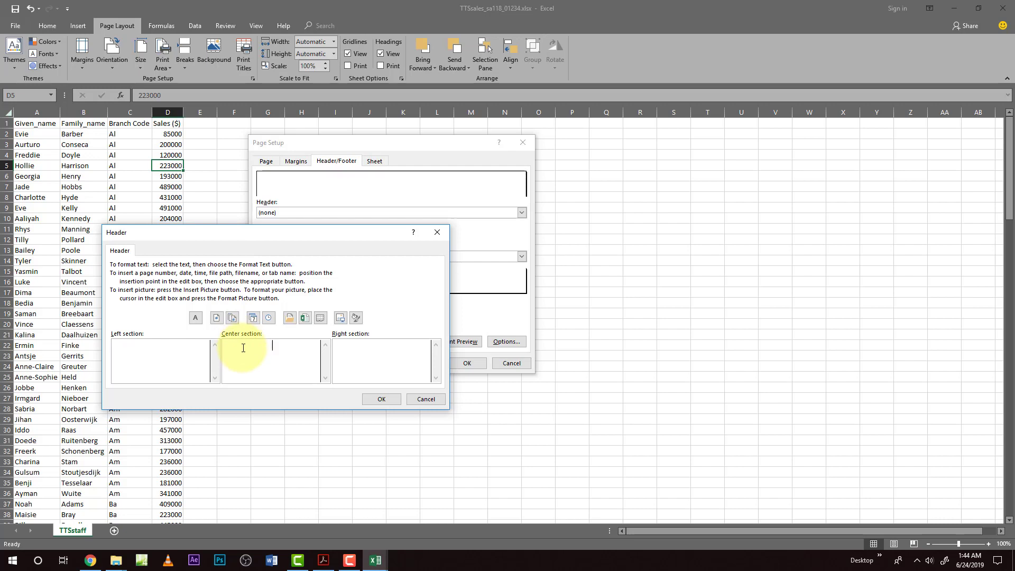
left_click(378, 399)
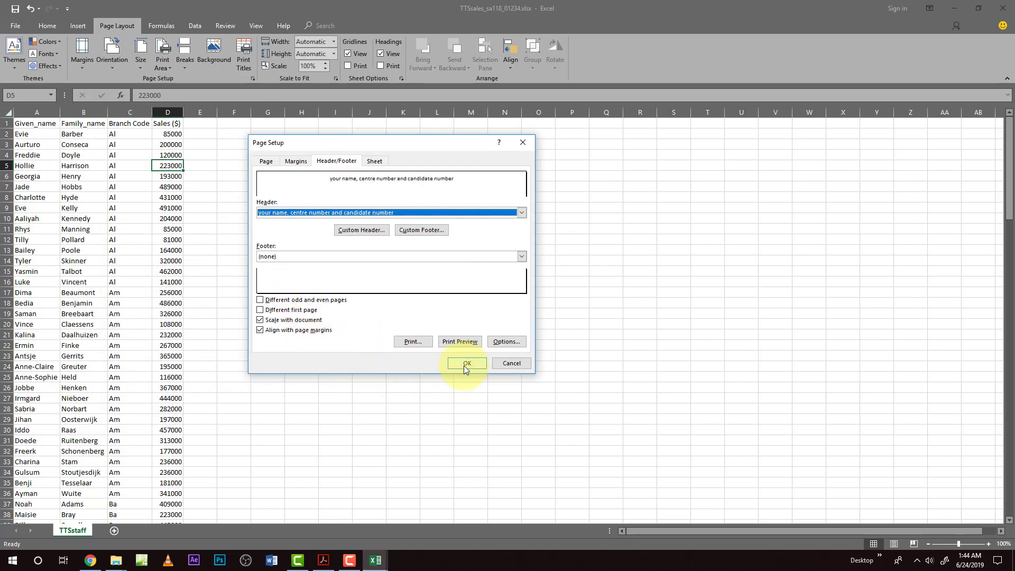
left_click(466, 364)
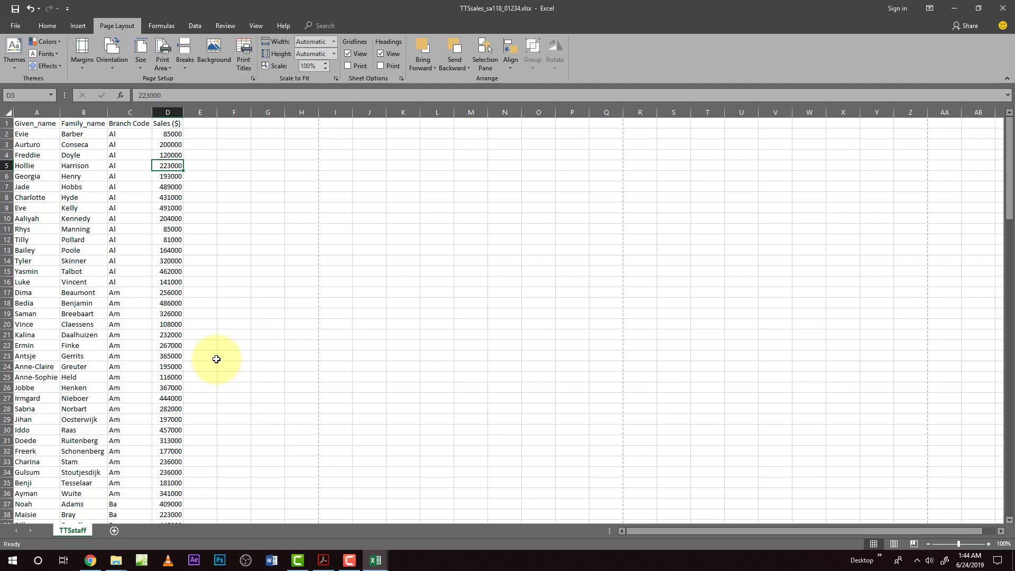
Step: Check the header in print preview, then return to the exam paper
key("ctrl+p")
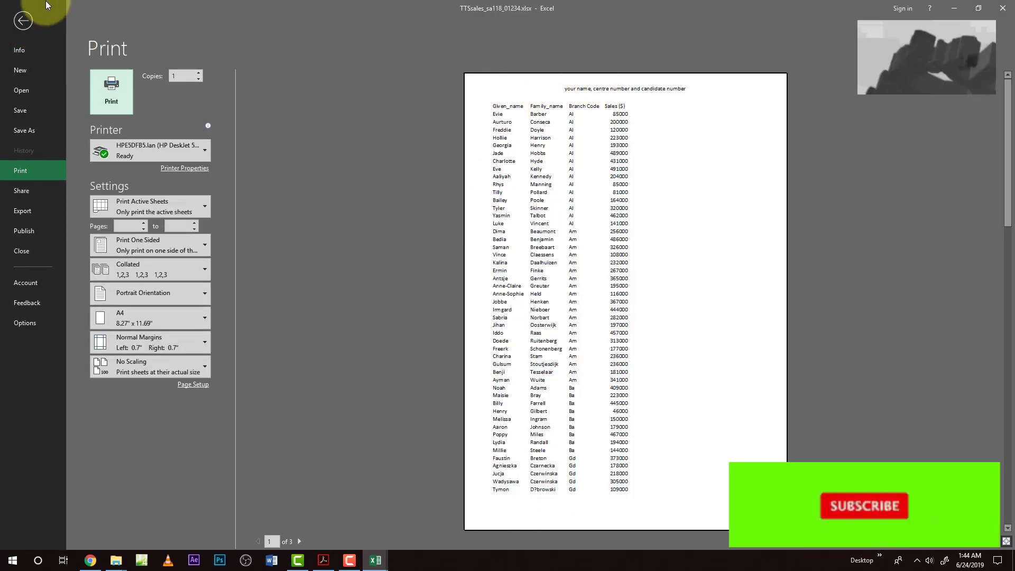
left_click(24, 21)
key("alt+Tab")
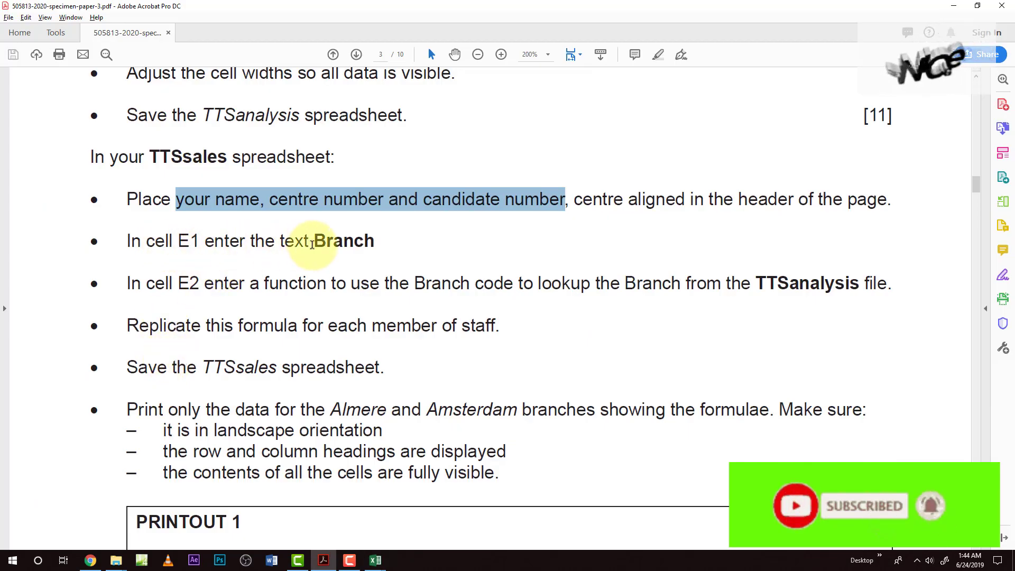
Step: Copy the word 'Branch' from the exam paper into cell E1
left_click_drag(312, 244, 371, 252)
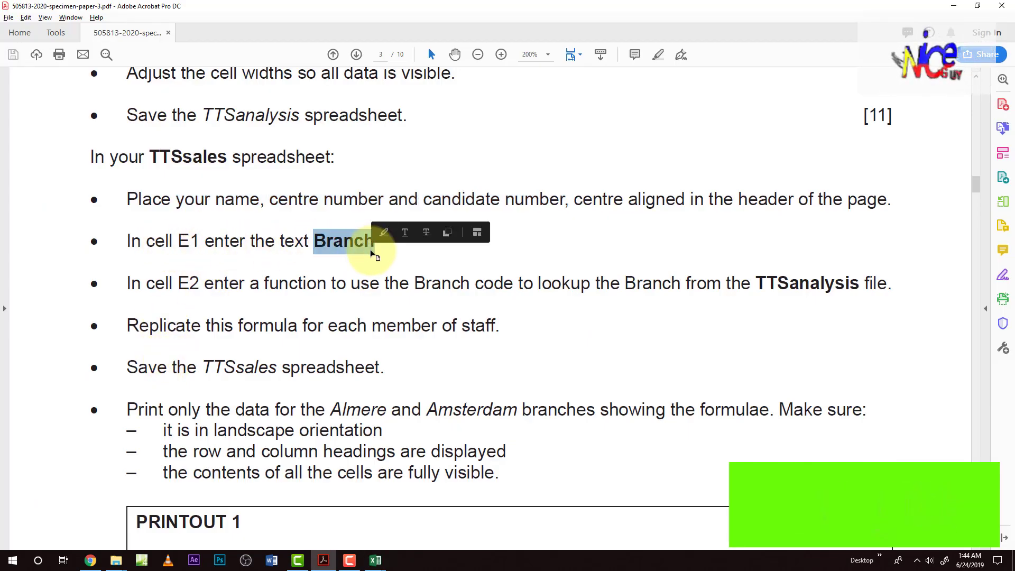
key("alt+Tab")
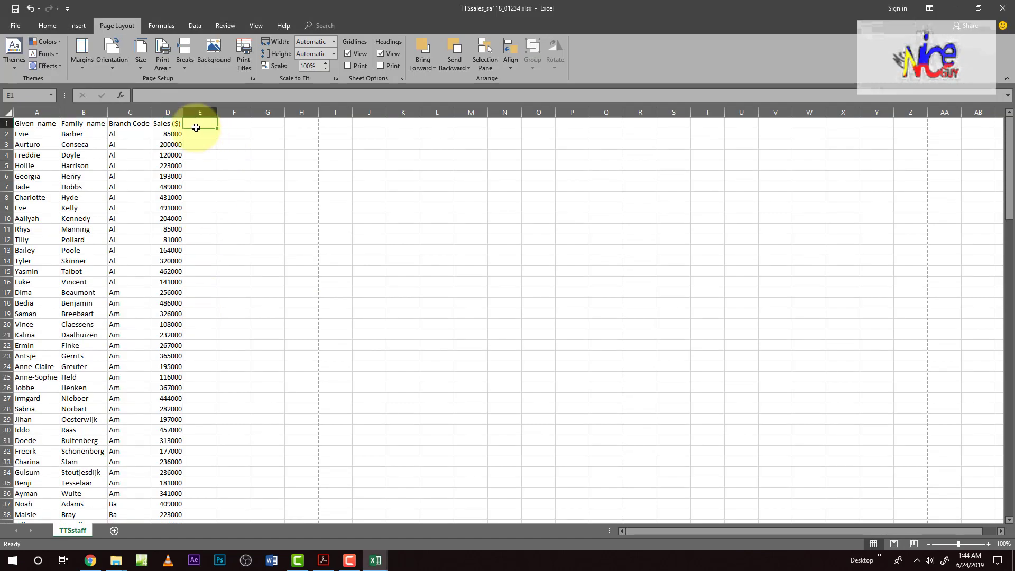
key("alt+Tab")
scroll(183, 258, "down", 1)
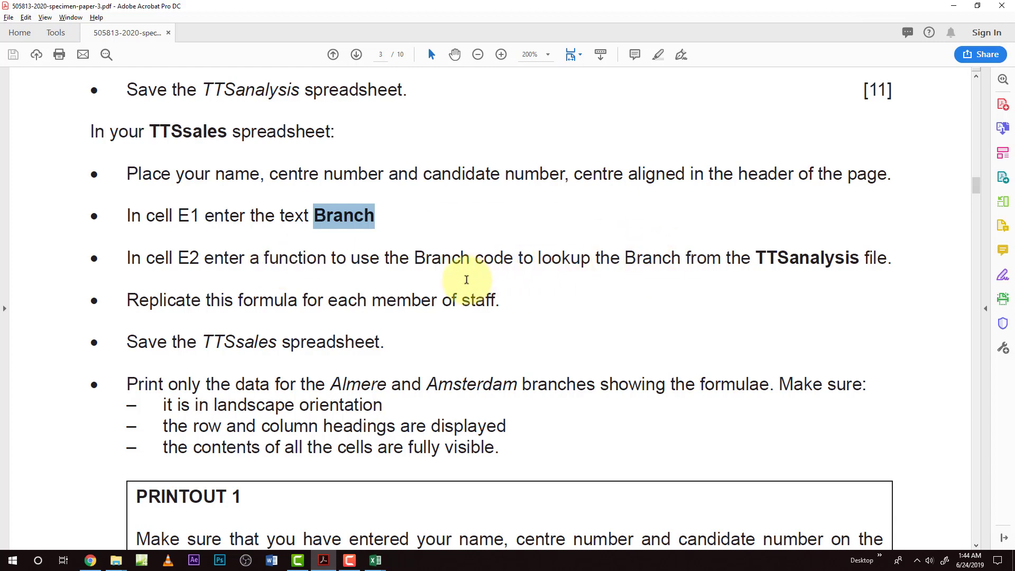
key("ctrl+c")
key("alt+Tab")
key("ctrl+v")
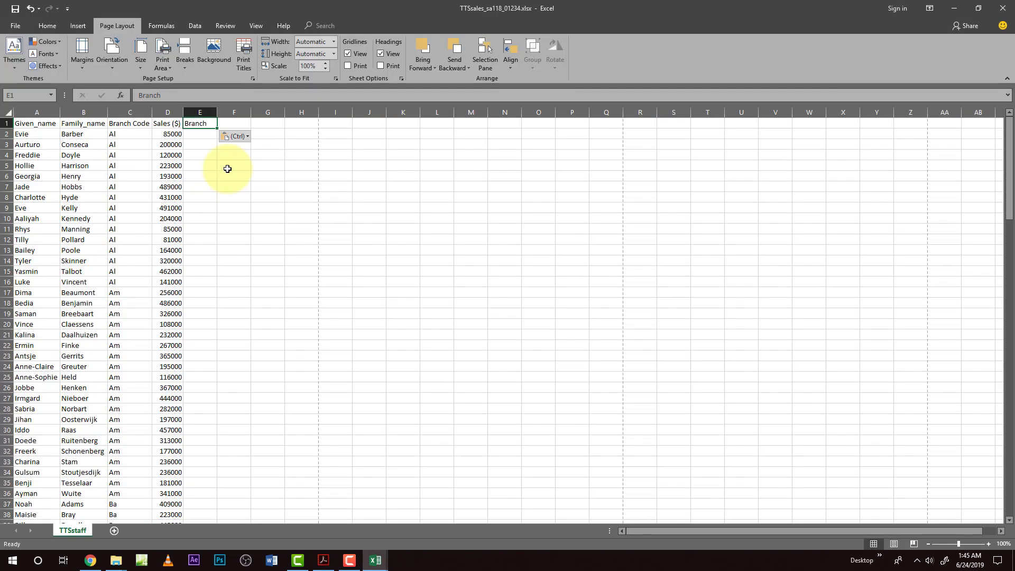
Step: Read the E2 lookup instruction and start inserting a function in cell E2
key("alt+Tab")
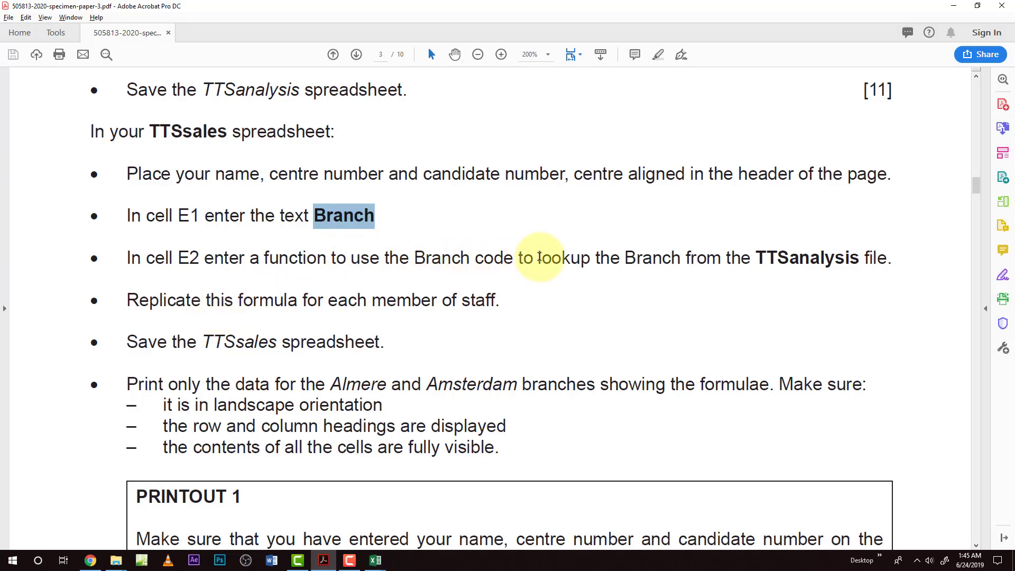
left_click_drag(518, 258, 620, 259)
key("alt+Tab")
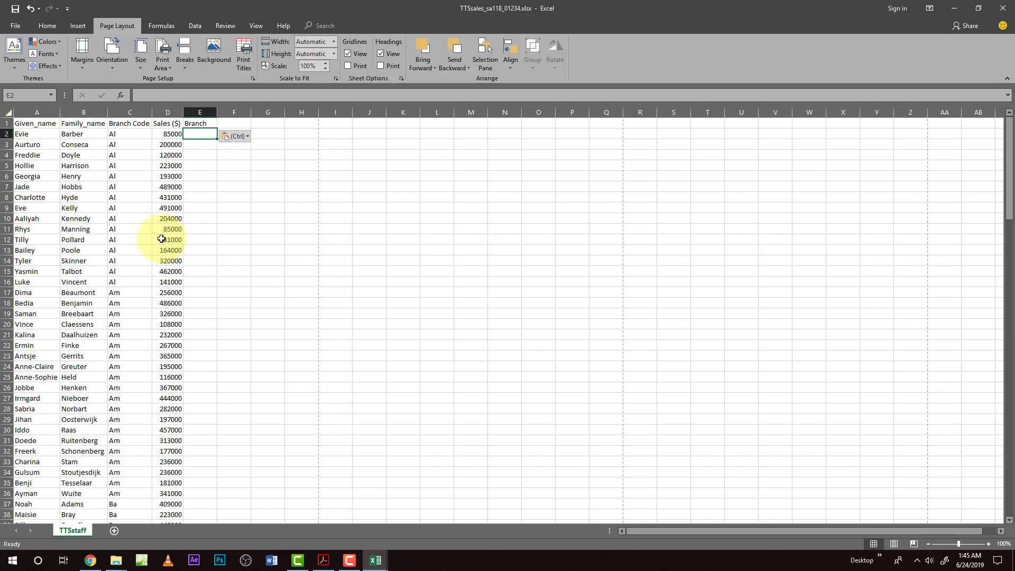
left_click(122, 93)
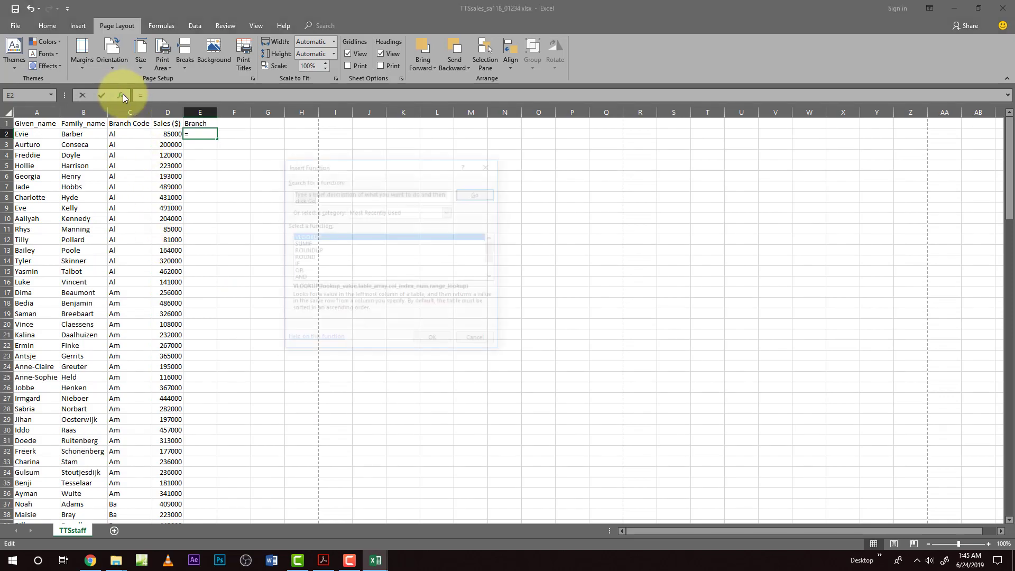
Step: Choose VLOOKUP for E2 with C2 as the lookup value
left_click_drag(328, 168, 479, 166)
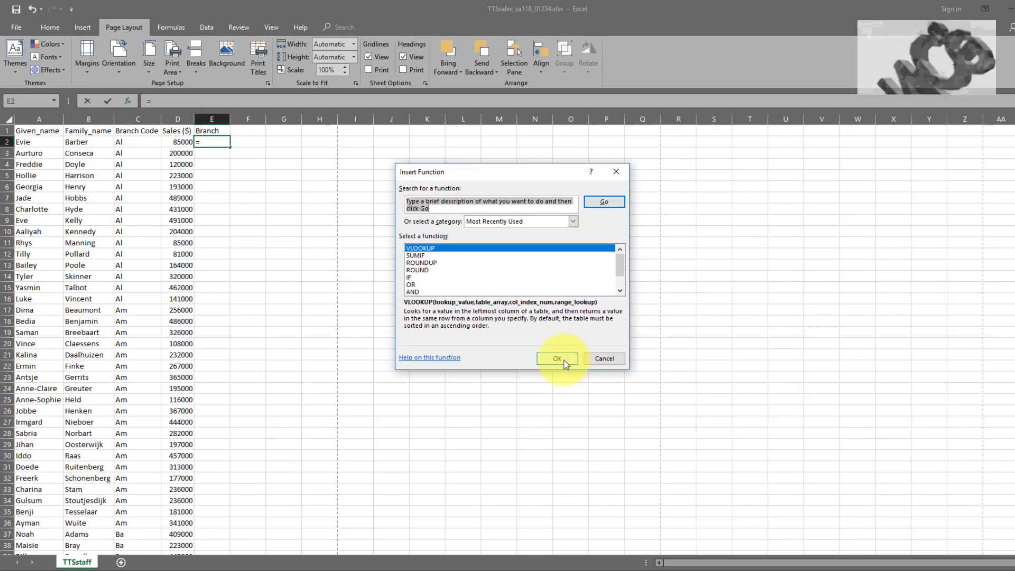
left_click(581, 335)
left_click_drag(515, 237, 558, 245)
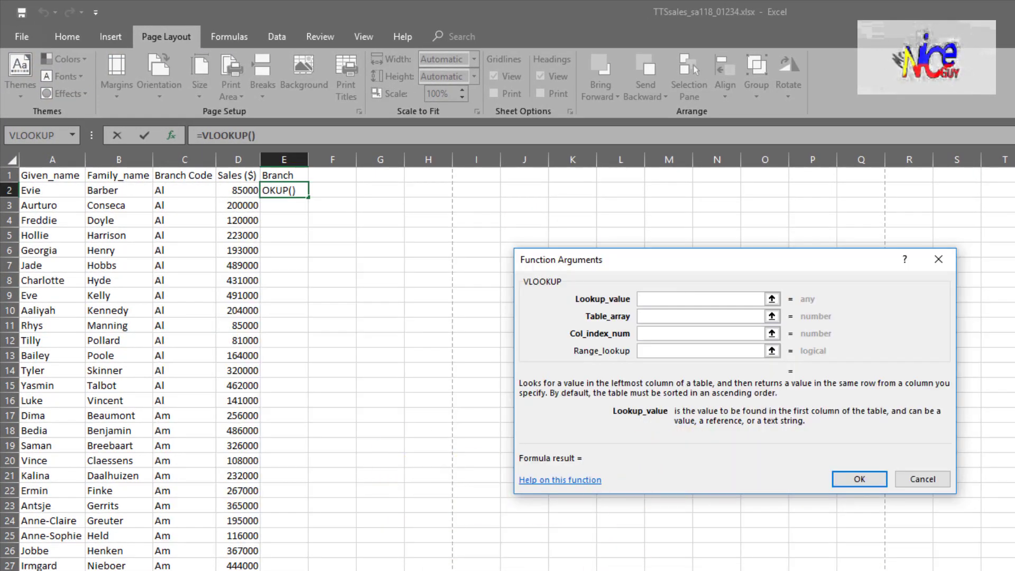
left_click(324, 560)
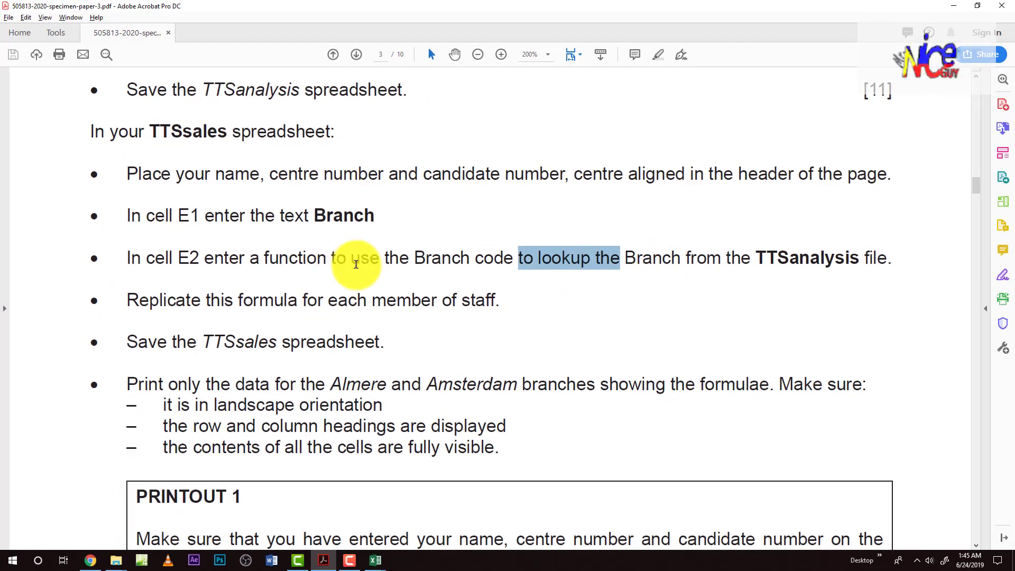
key("alt+Tab")
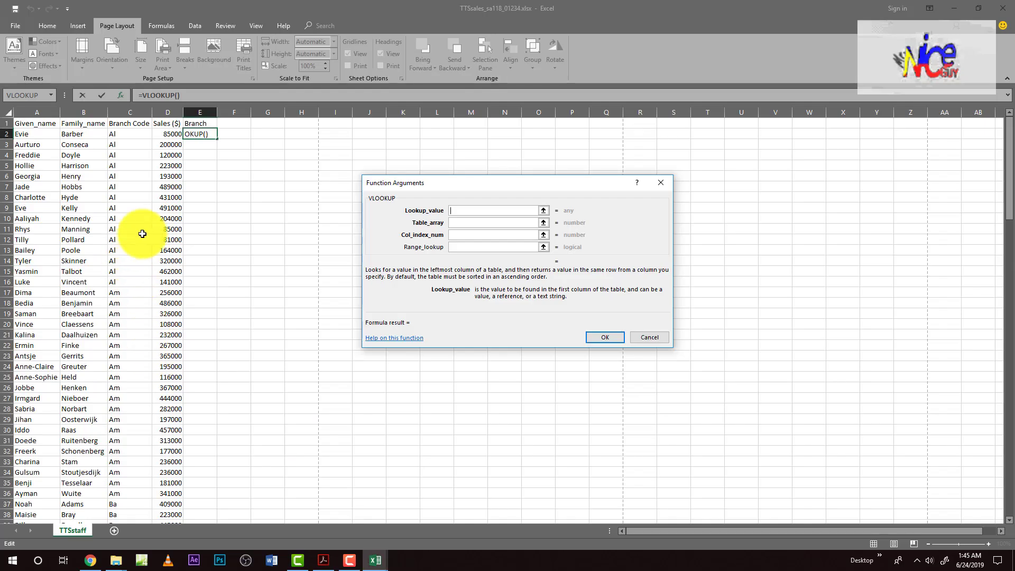
Step: Use TTSbranches!$A$3:$B$12 as the table, column 2, match type 0, and confirm the formula
left_click(483, 226)
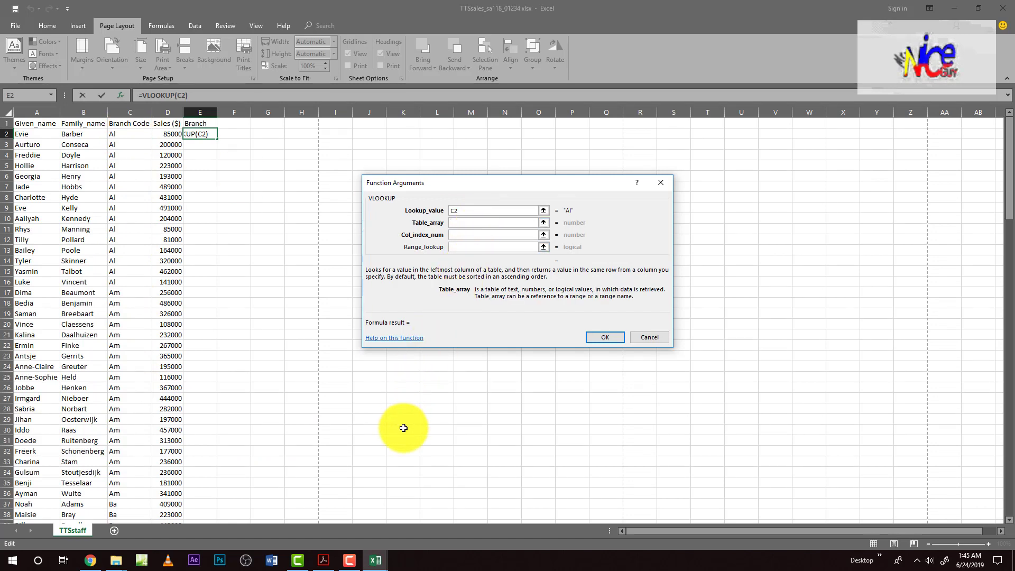
left_click(374, 561)
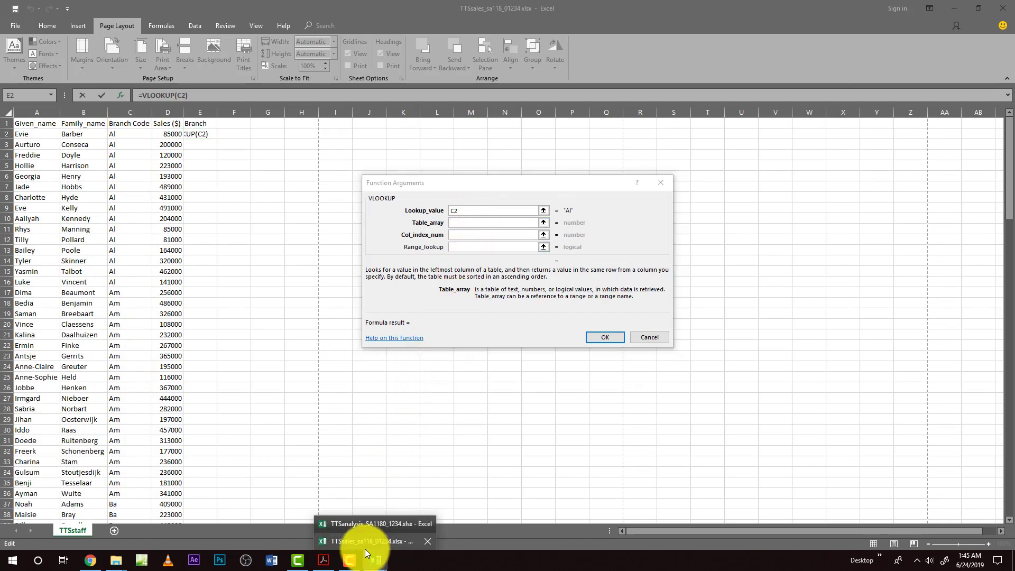
left_click(357, 525)
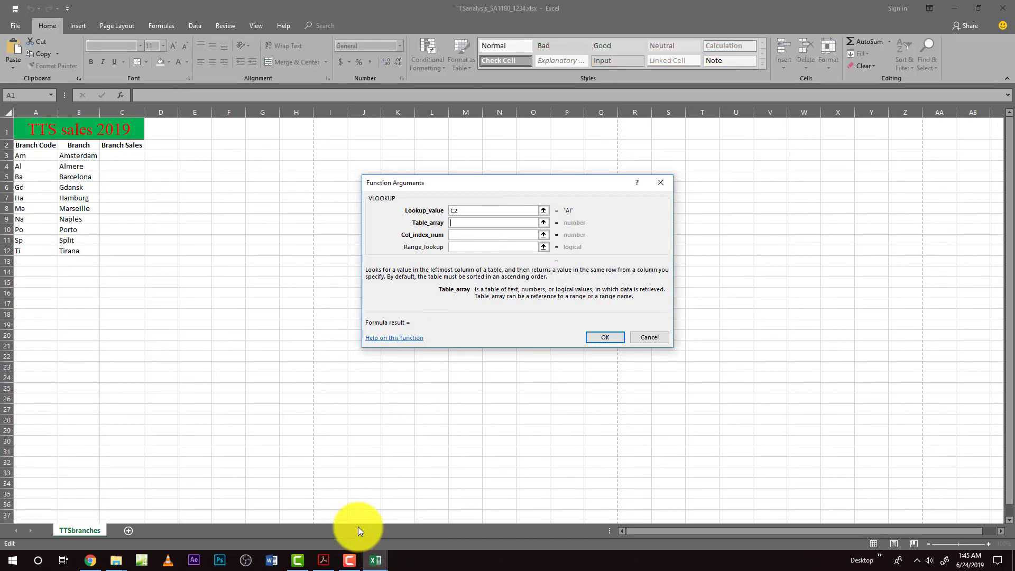
left_click_drag(30, 155, 75, 251)
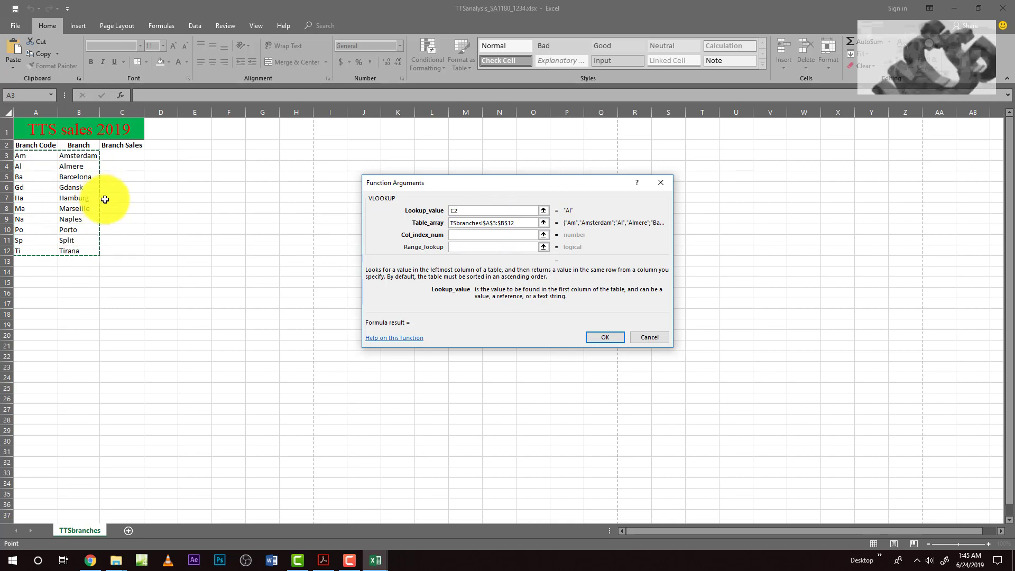
left_click(452, 235)
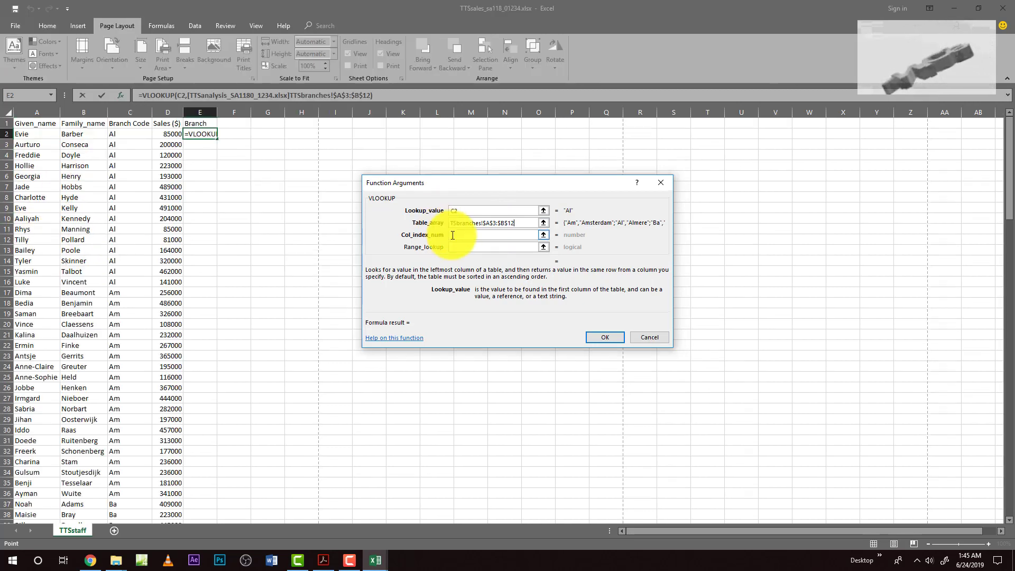
type("2")
left_click(469, 247)
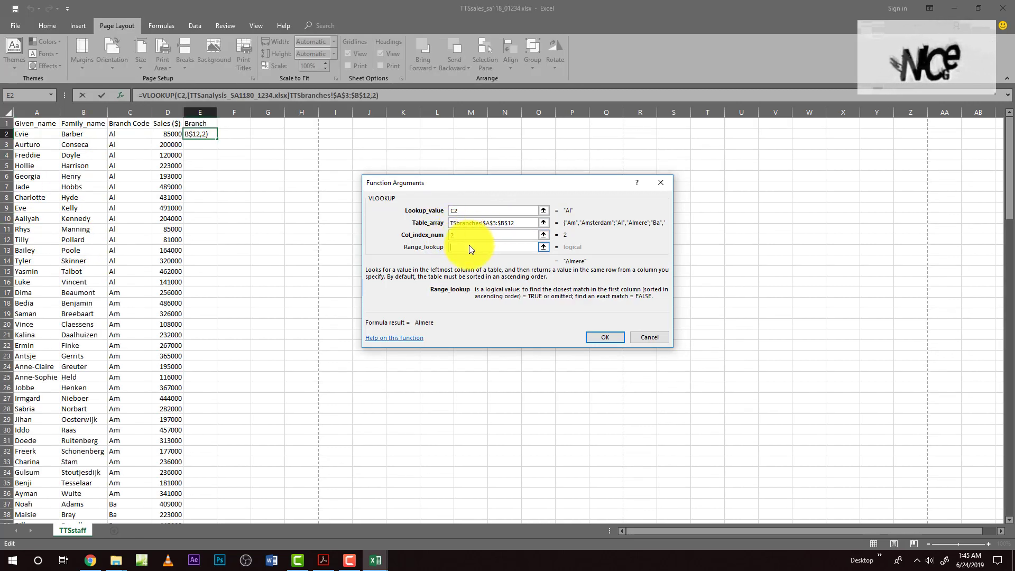
type("0")
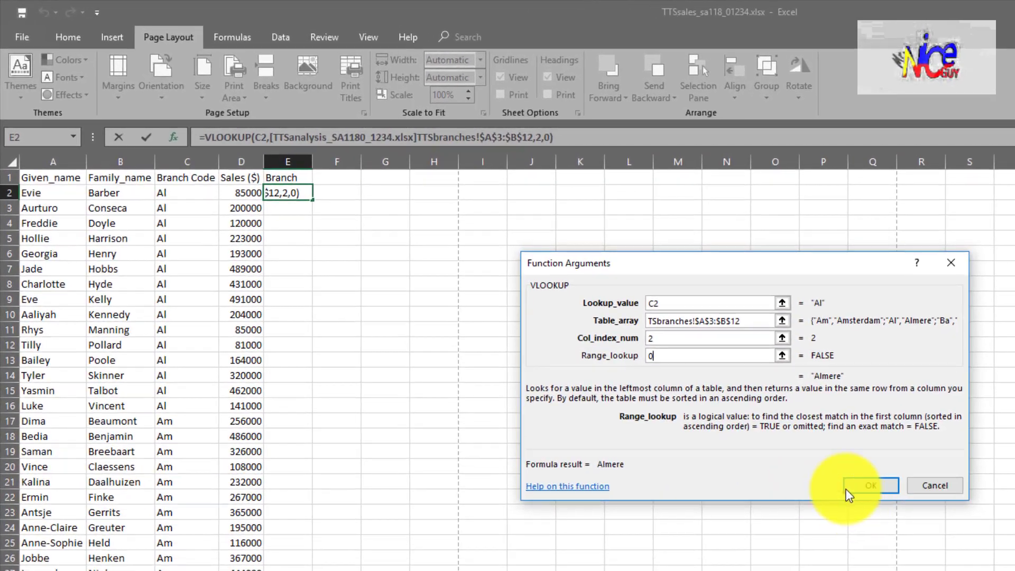
left_click(588, 339)
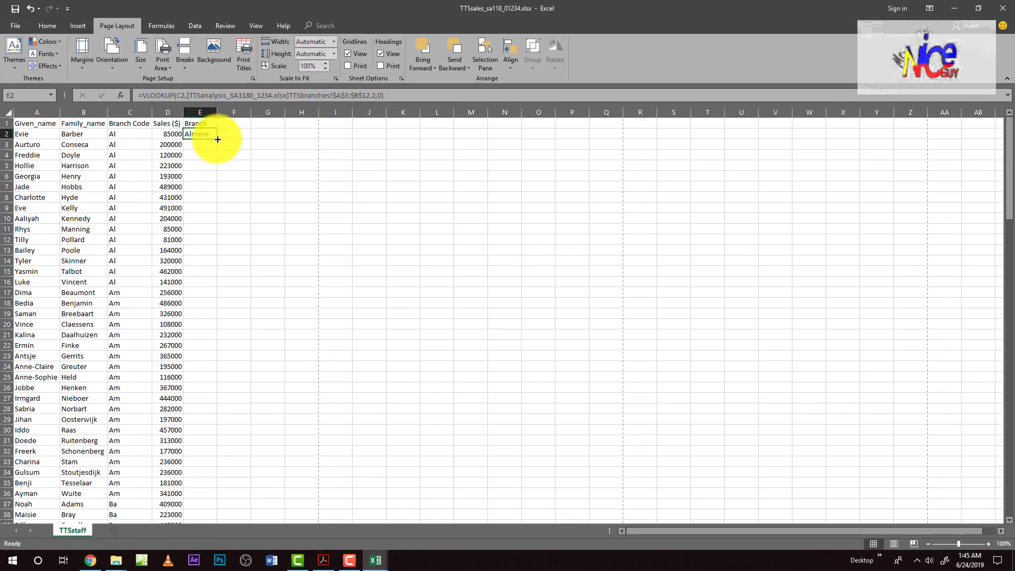
key("alt+Tab")
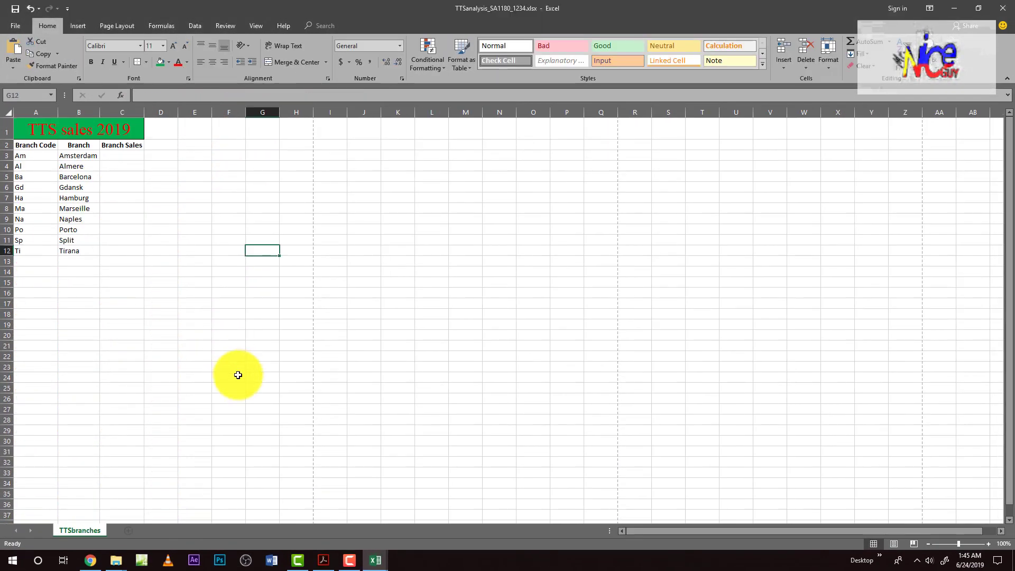
Step: Copy the VLOOKUP down column E and AutoFit the column to show names like Amsterdam
key("alt+Tab")
left_click(323, 560)
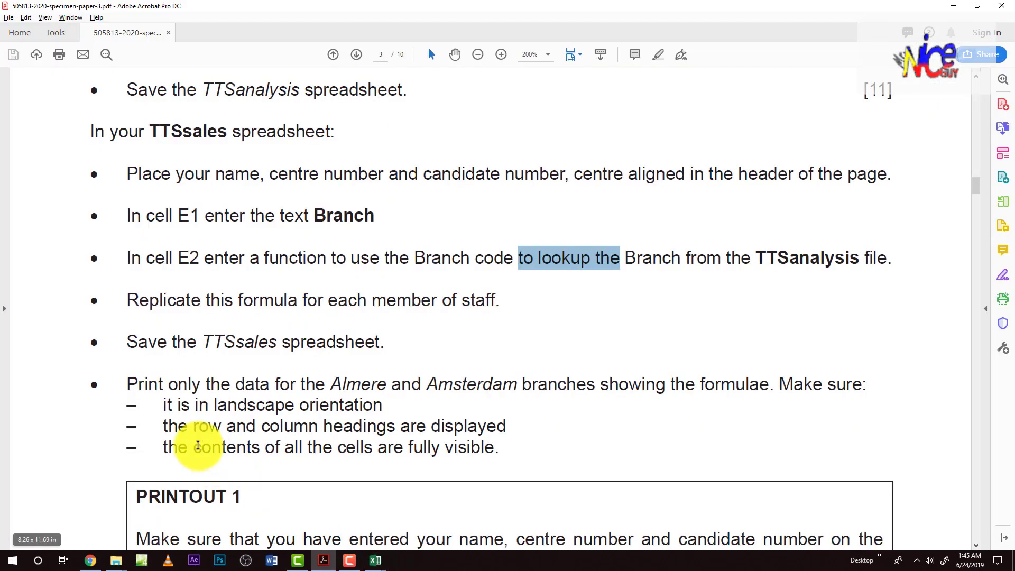
scroll(159, 402, "down", 1)
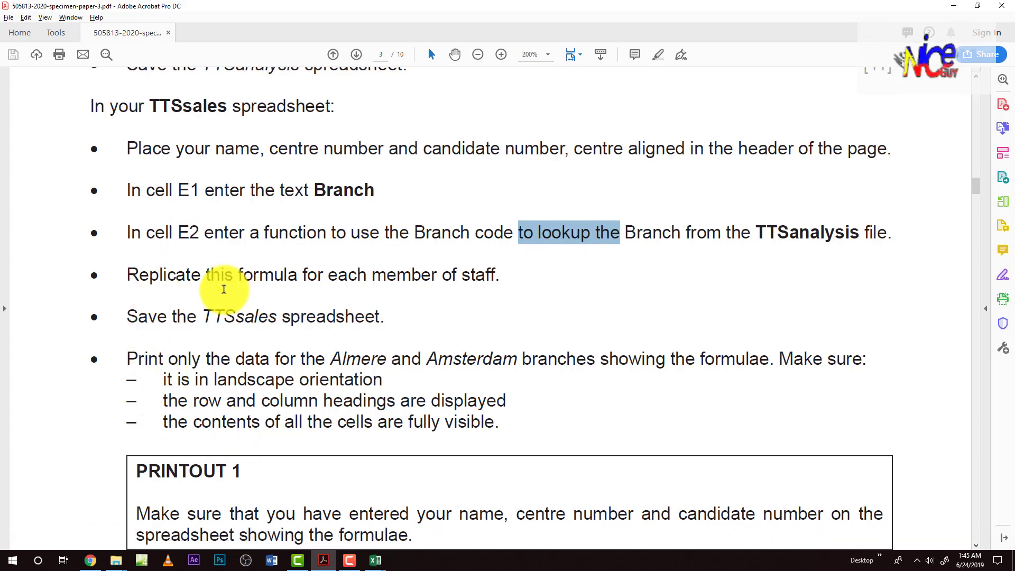
key("alt+Tab")
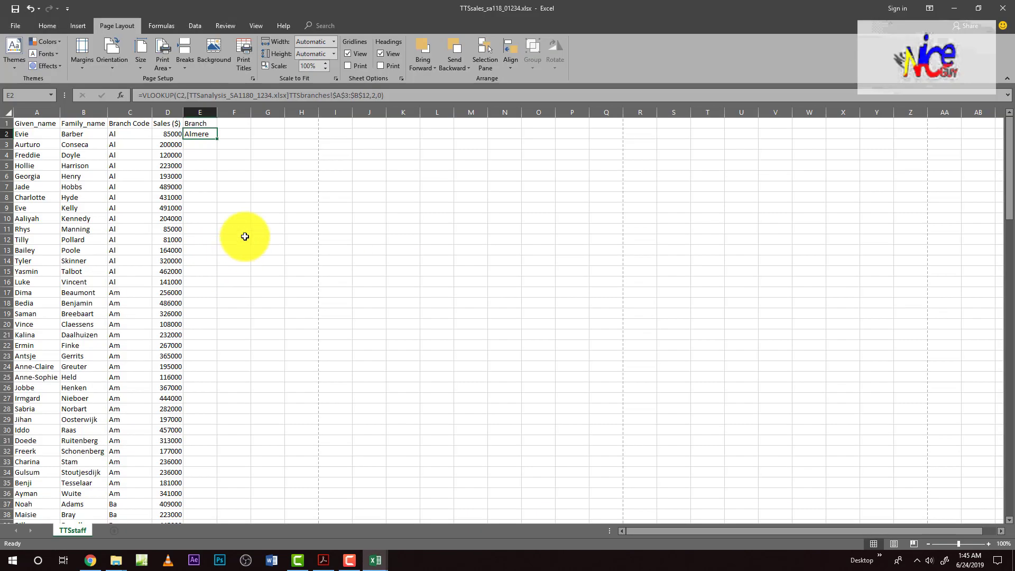
double_click(219, 140)
scroll(200, 386, "down", 2)
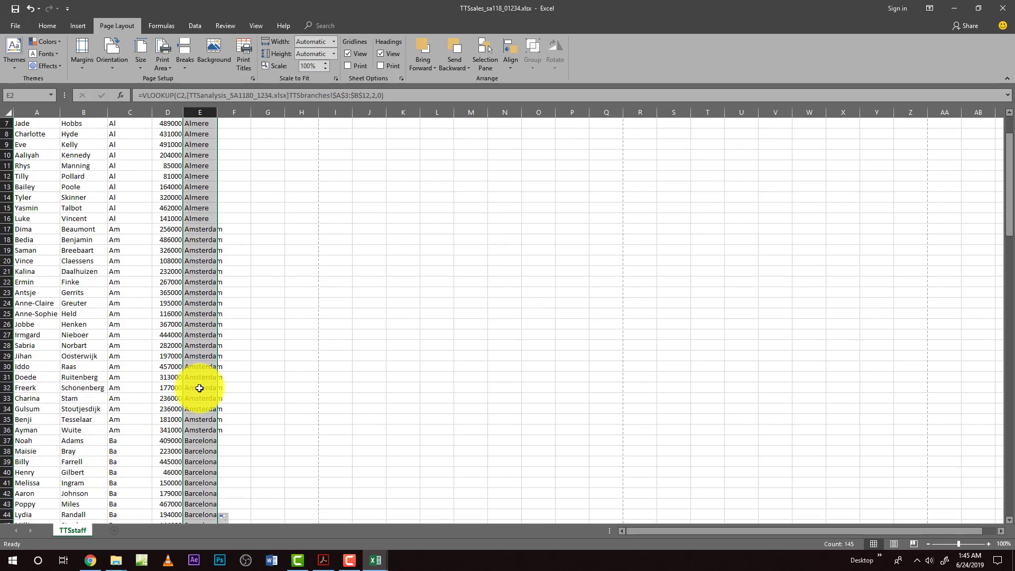
double_click(216, 118)
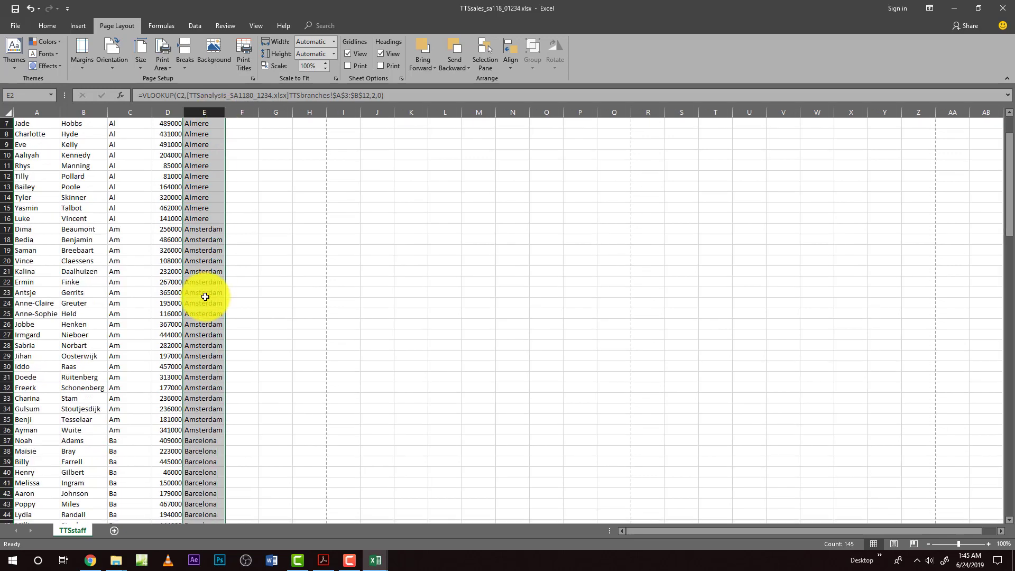
left_click(121, 324)
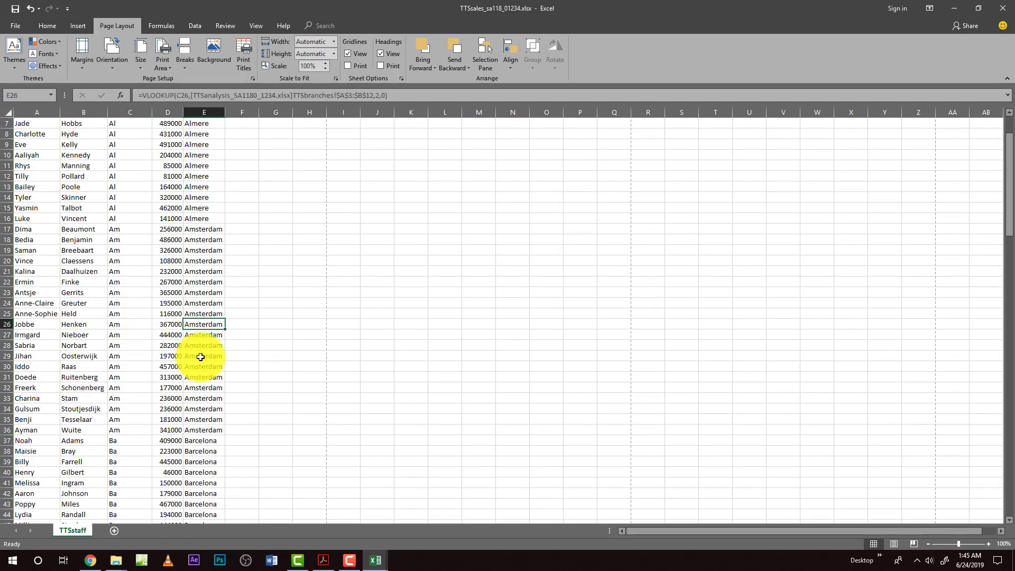
Step: Review the next exam instruction, then select a cell in the TTSsales staff table
key("alt+Tab")
scroll(170, 385, "down", 3)
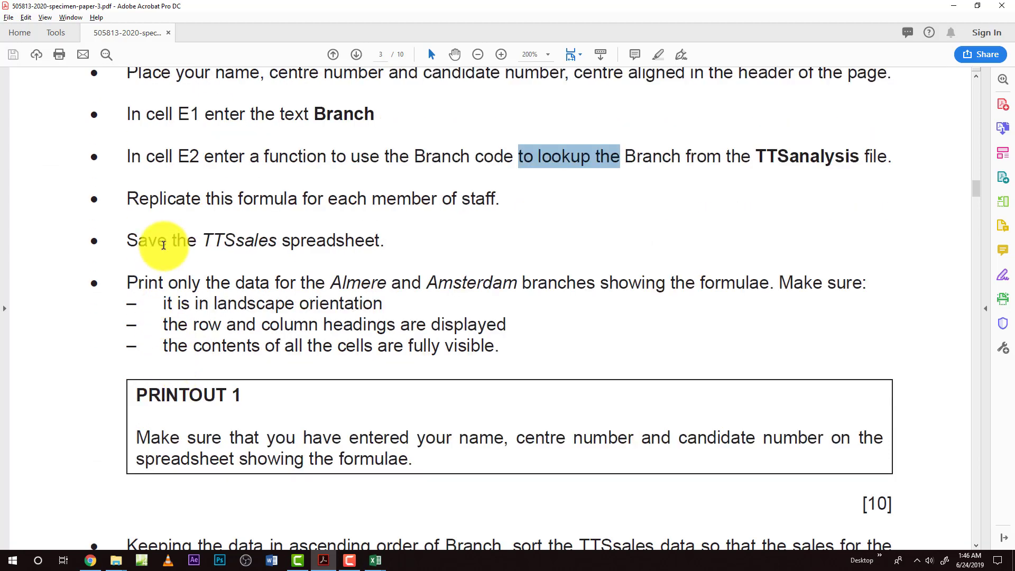
key("alt+Tab")
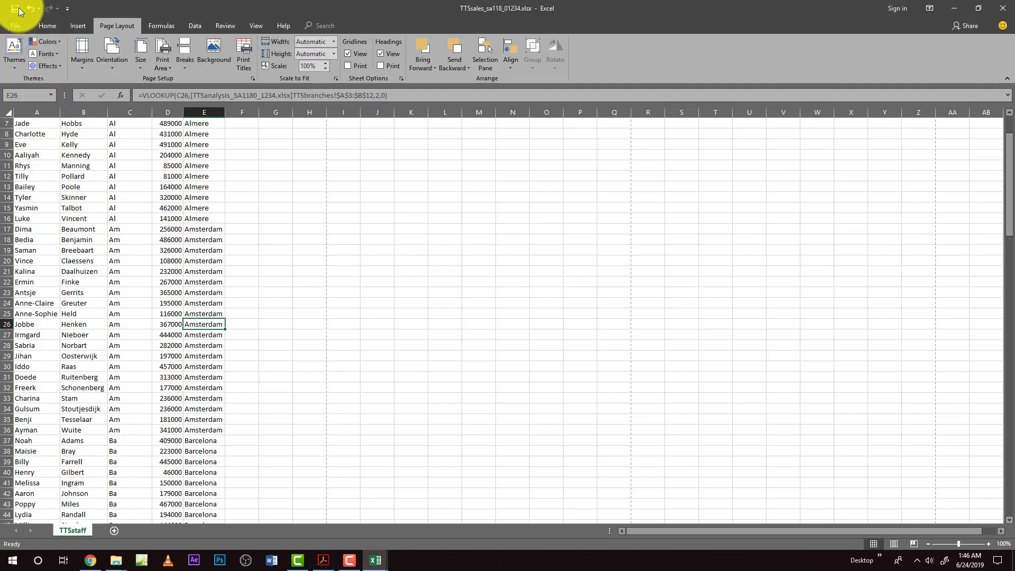
key("alt+Tab")
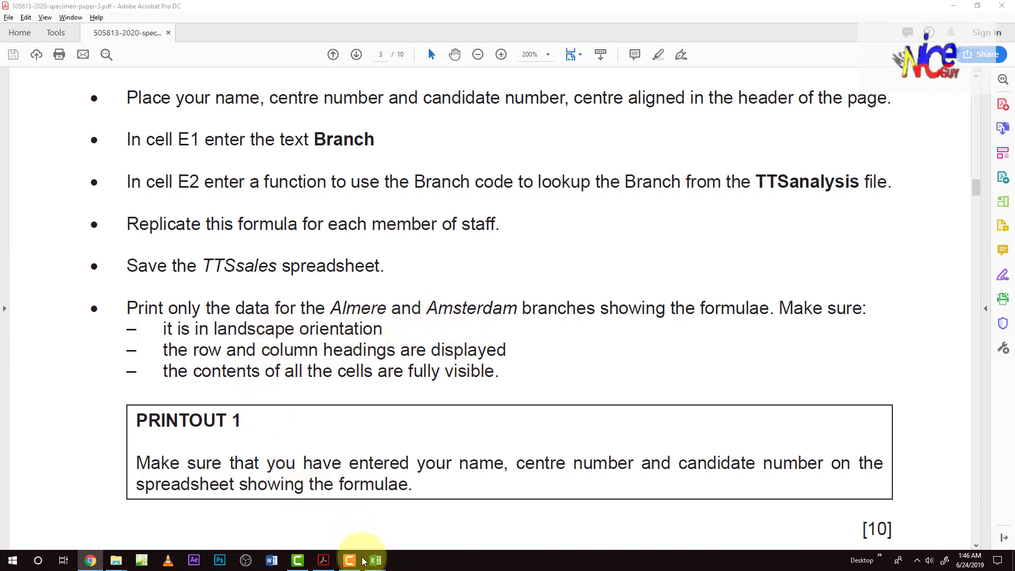
mouse_move(373, 565)
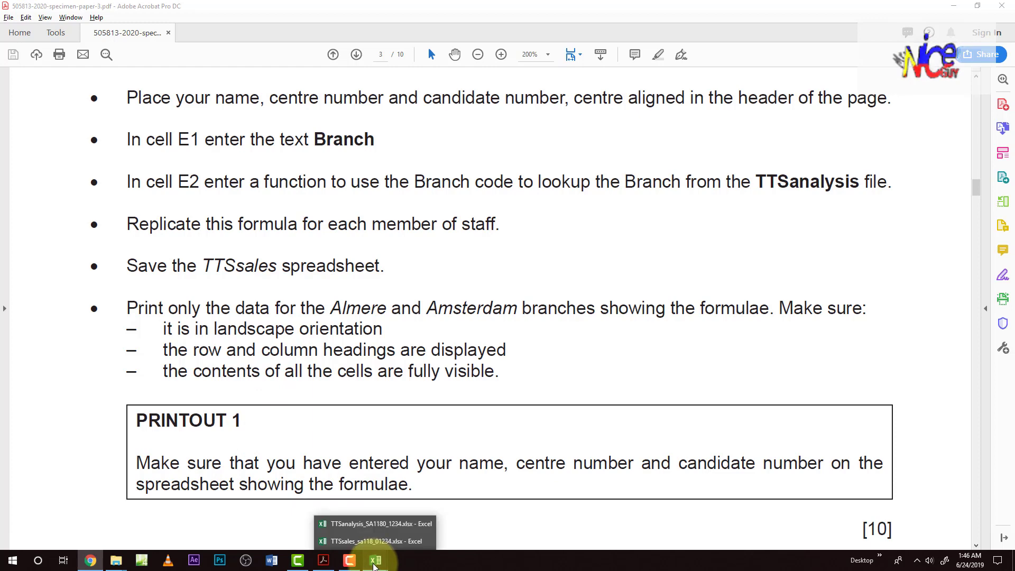
left_click(370, 541)
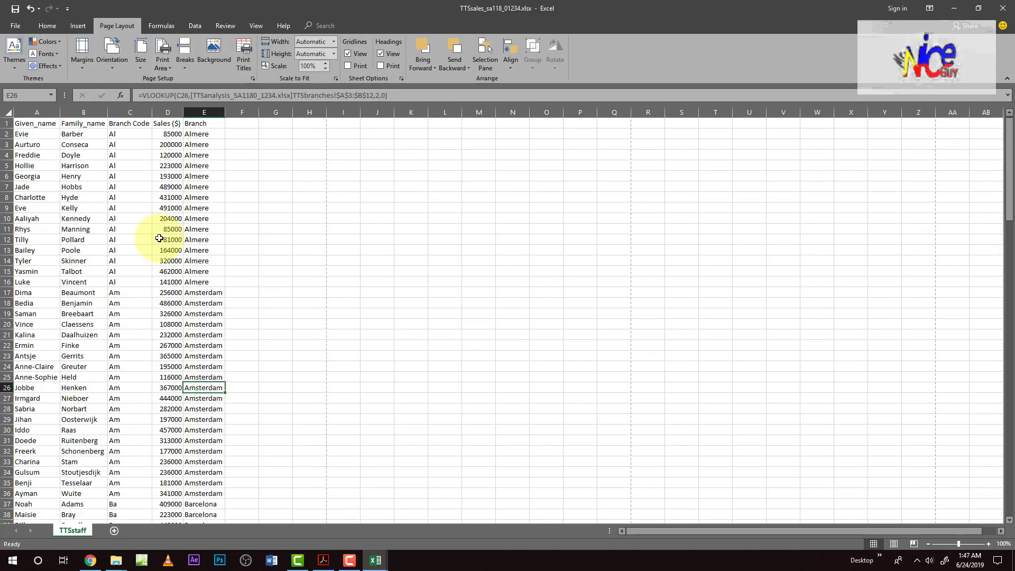
left_click(129, 157)
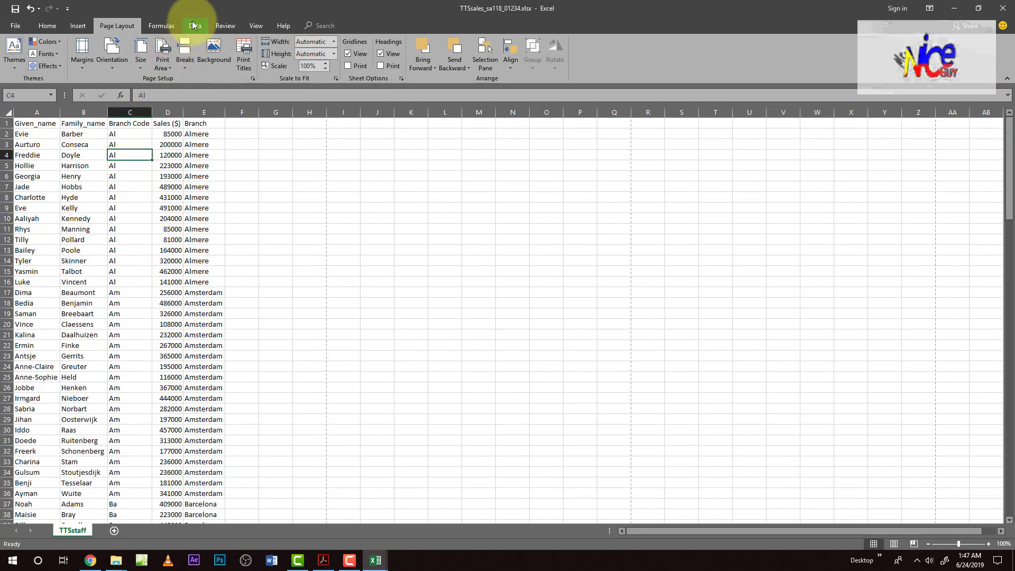
left_click(194, 26)
Step: Filter the Branch column to show only Almere and Amsterdam rows
left_click(371, 50)
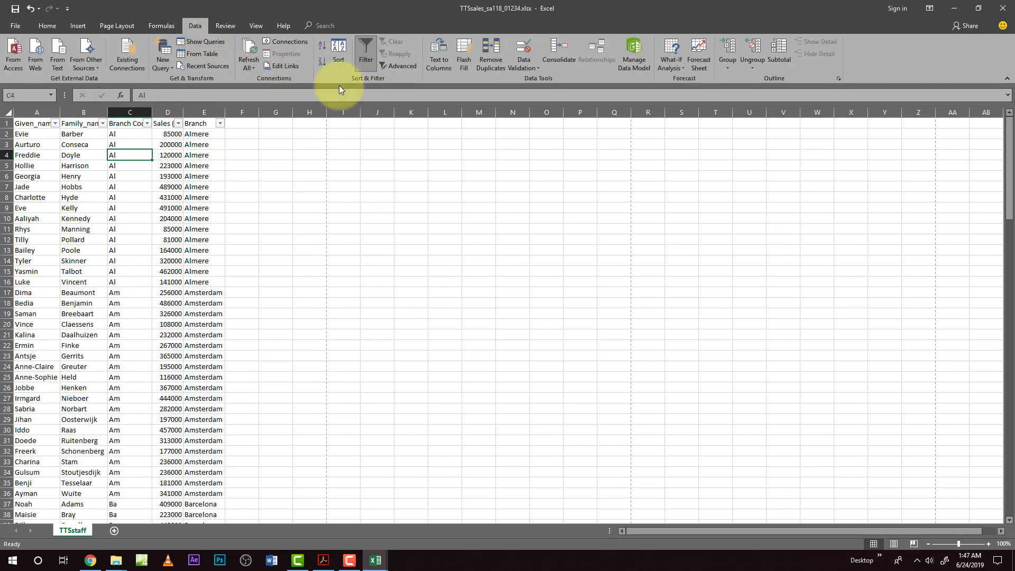
left_click(220, 125)
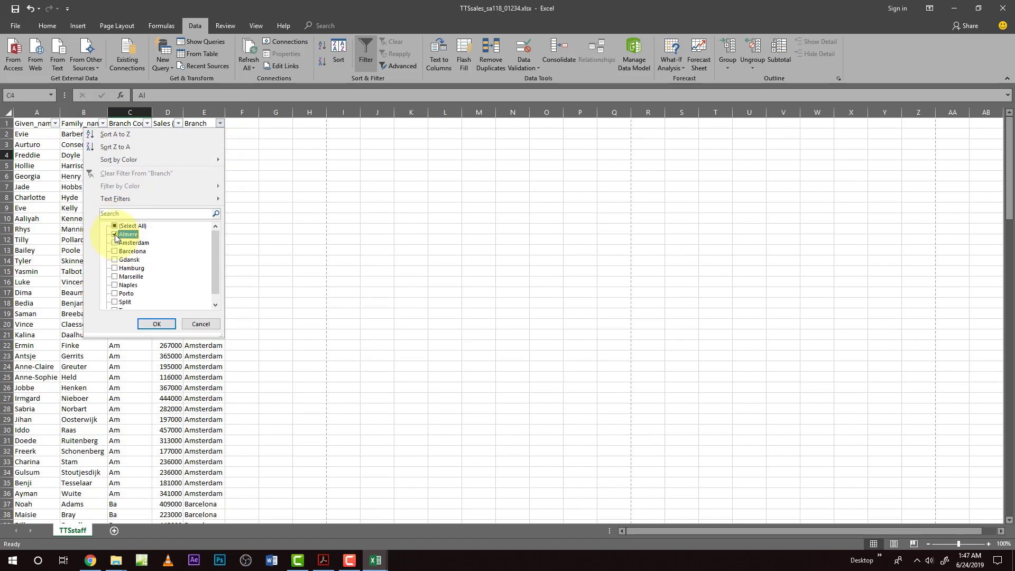
left_click(156, 324)
scroll(205, 317, "down", 5)
scroll(209, 238, "up", 5)
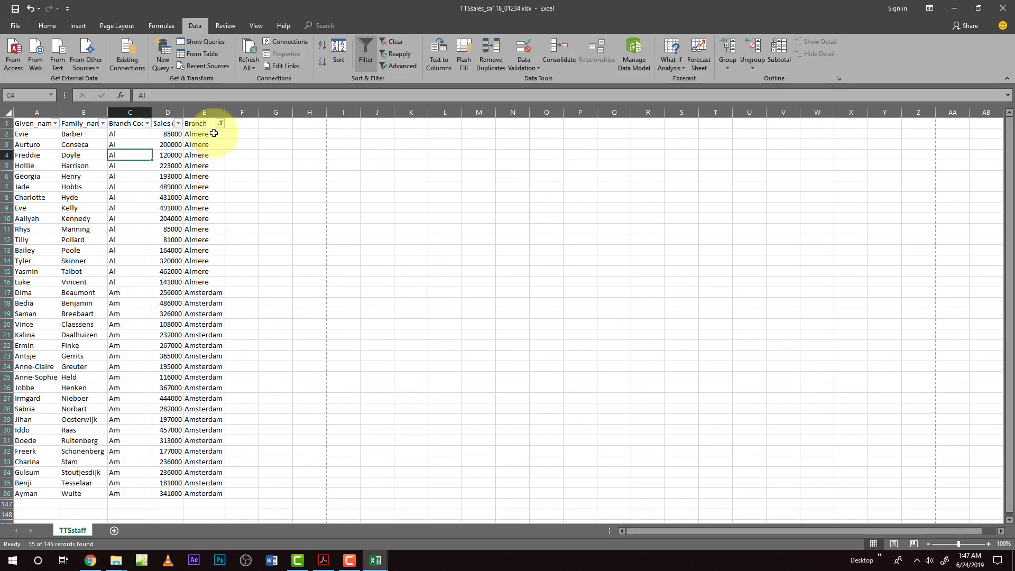
Step: Inspect the Branch custom filter without changing it, then return to the exam paper
left_click(221, 123)
mouse_move(137, 198)
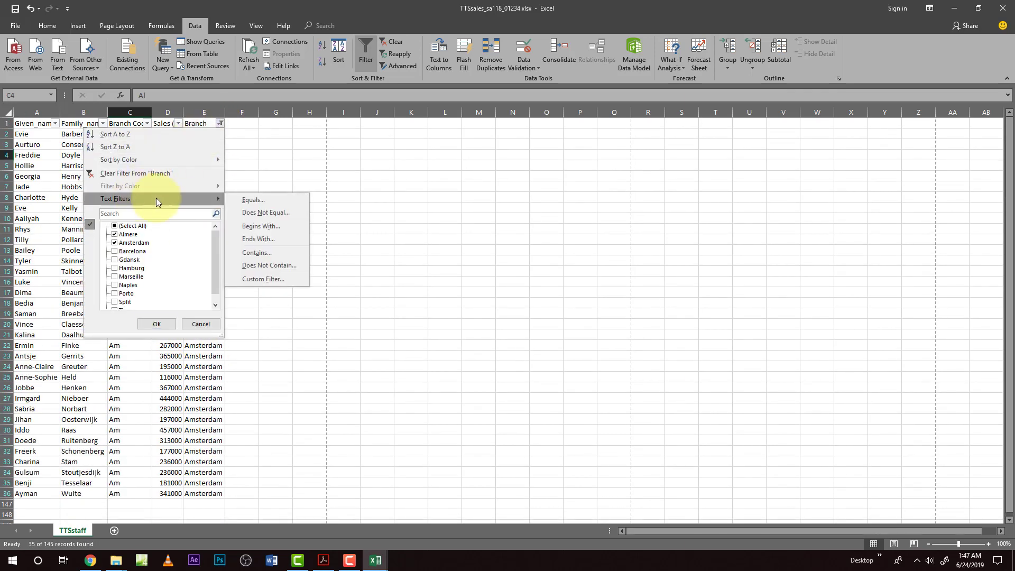
left_click(236, 278)
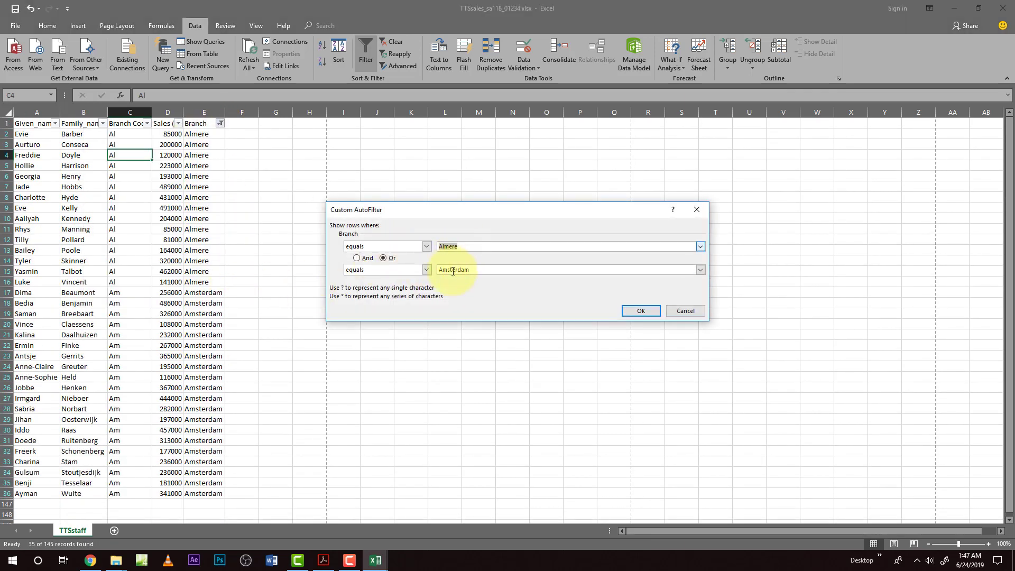
left_click(676, 313)
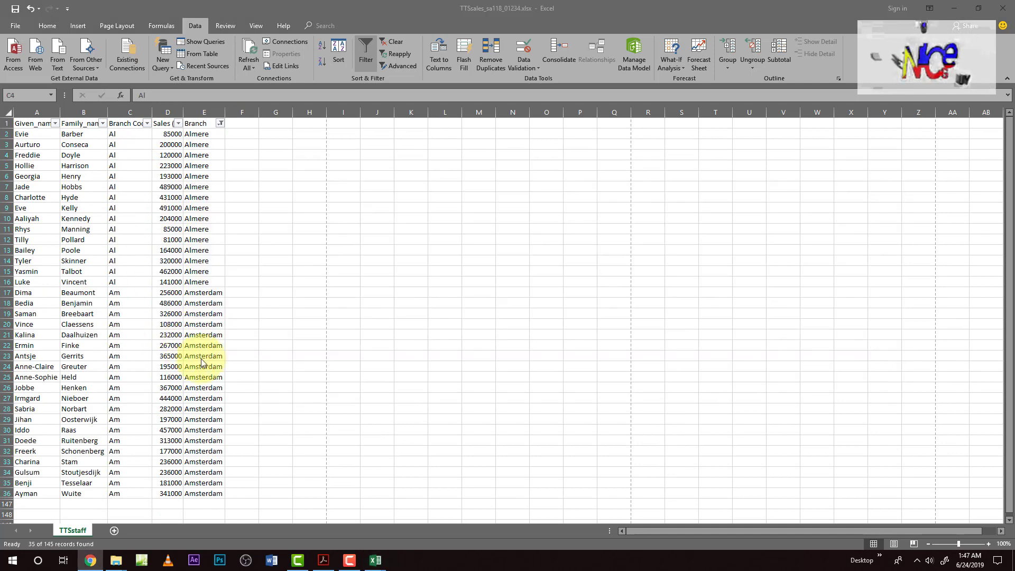
left_click(322, 559)
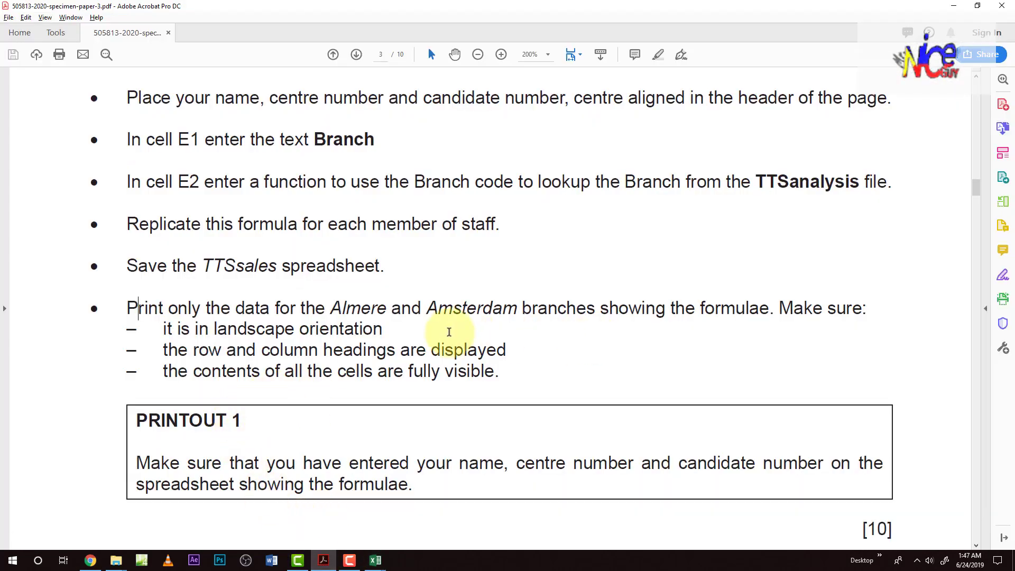
Step: Show formulas with Ctrl+` and AutoFit all columns so column E's VLOOKUPs show fully
key("alt+Tab")
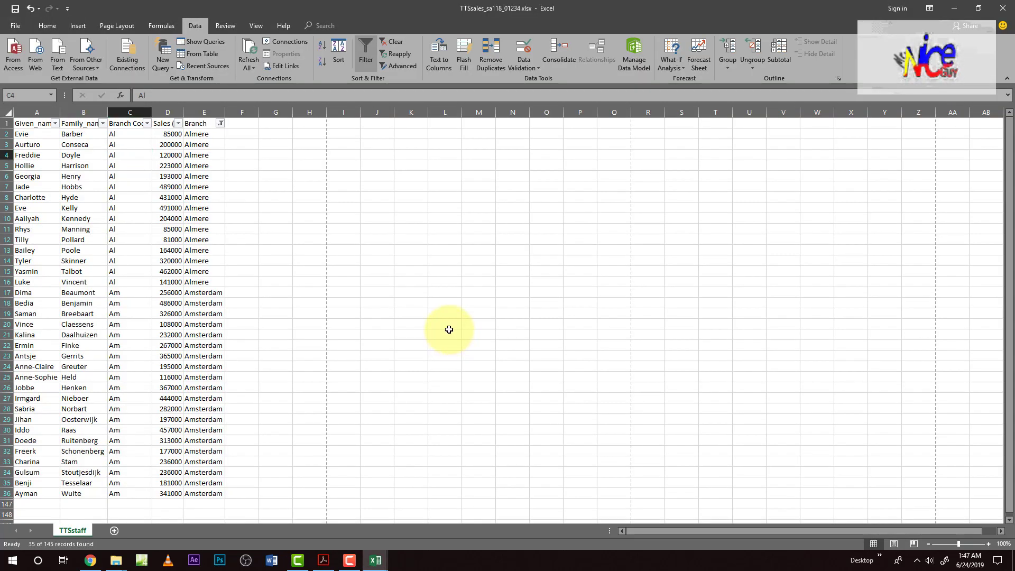
key("ctrl+grave")
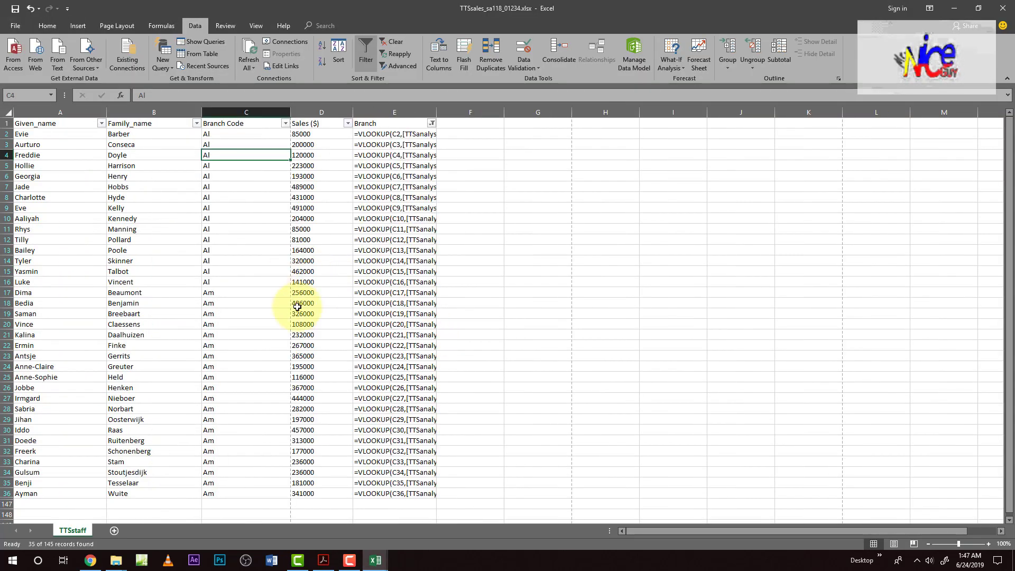
left_click(8, 109)
double_click(105, 114)
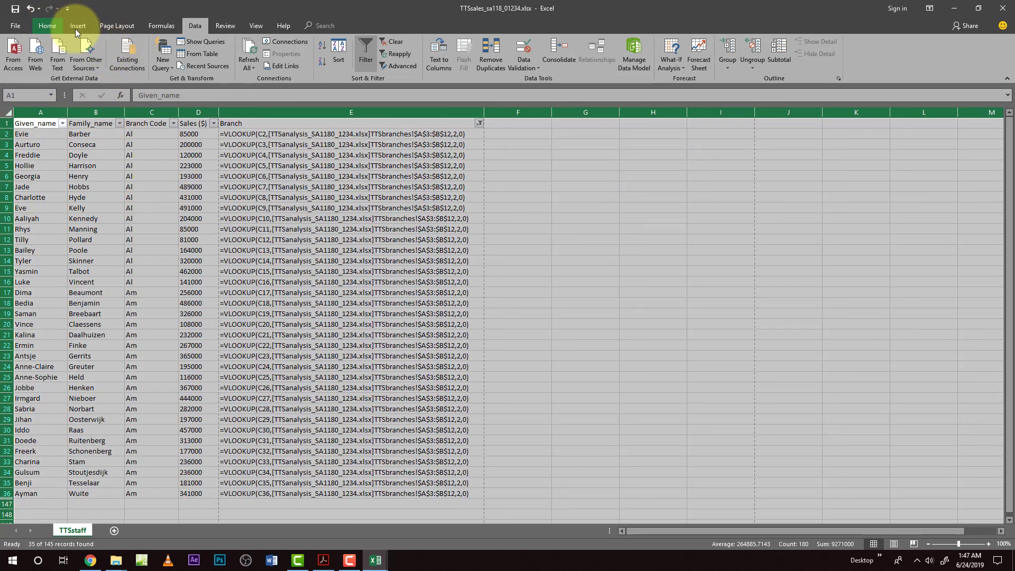
left_click(157, 27)
left_click(500, 44)
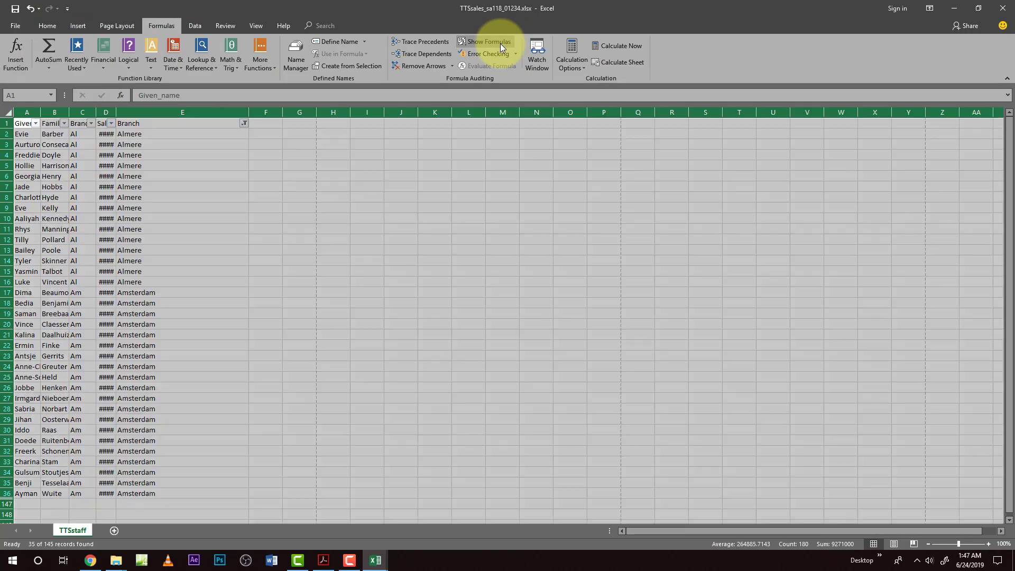
left_click(500, 44)
left_click(261, 226)
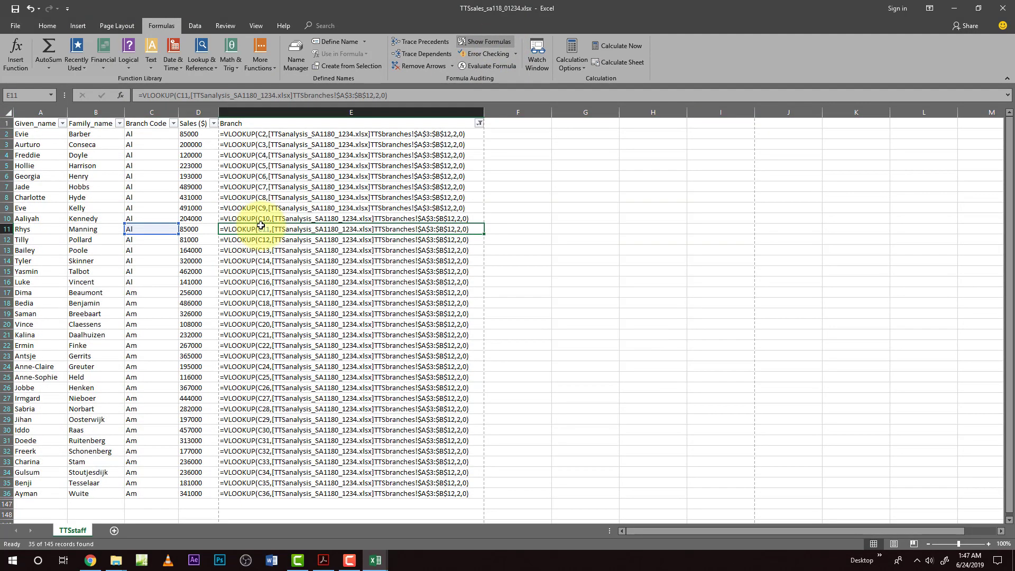
key("alt+Tab")
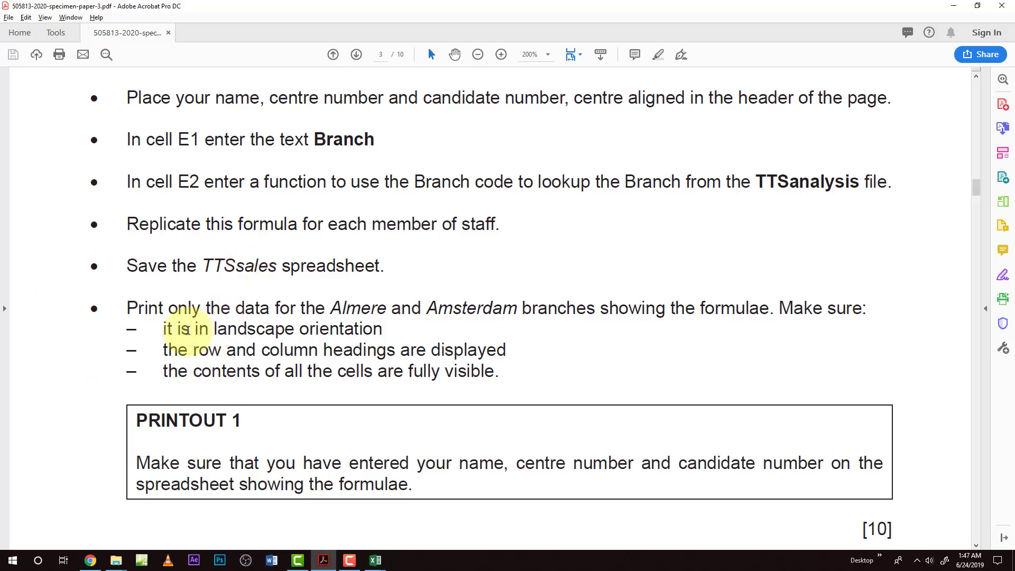
Step: Set the page orientation to landscape
key("alt+Tab")
left_click(114, 29)
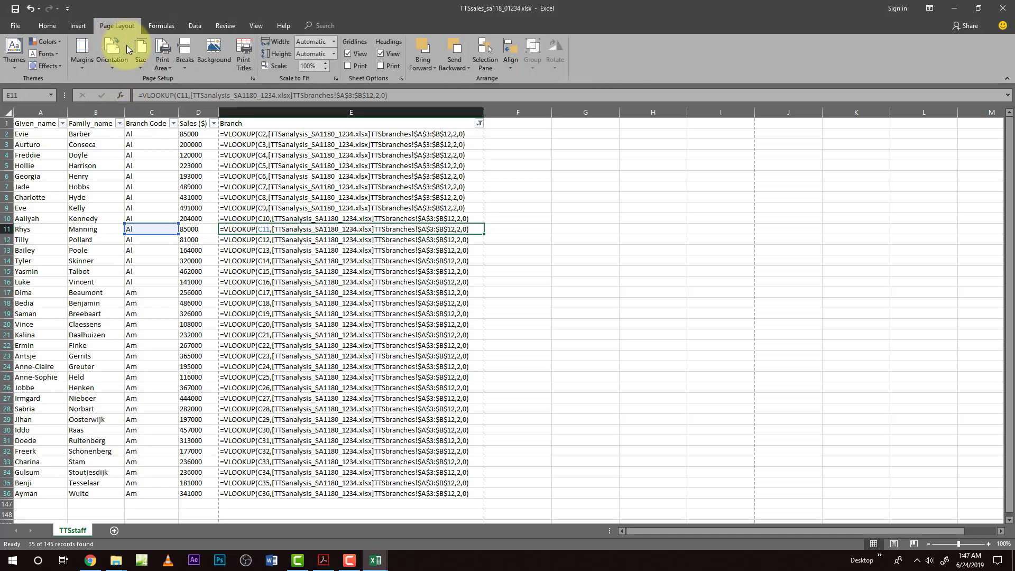
left_click(115, 68)
left_click(125, 109)
Step: Print row and column headings and preview the two-page formulae printout
key("alt+Tab")
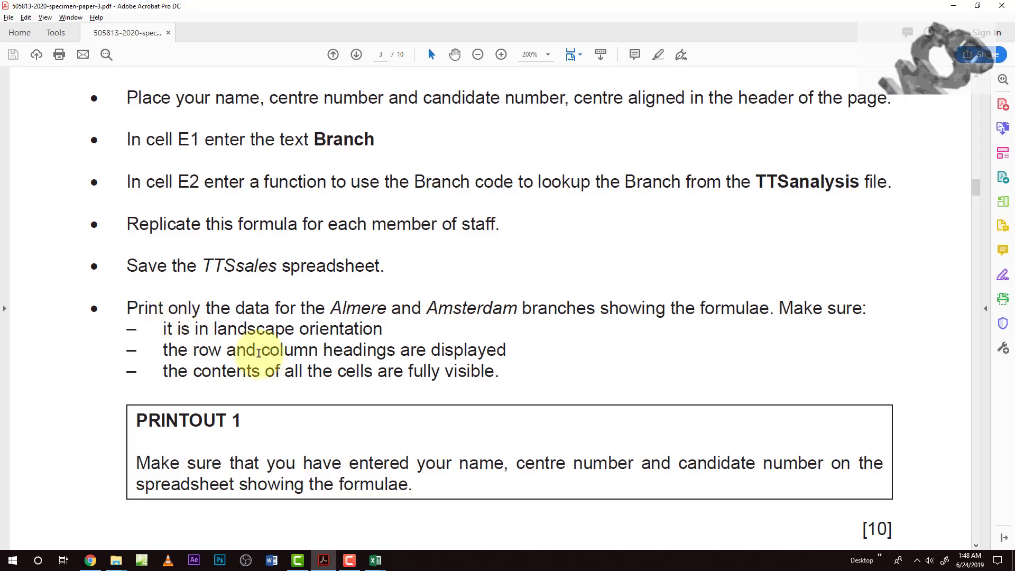
left_click_drag(162, 350, 458, 351)
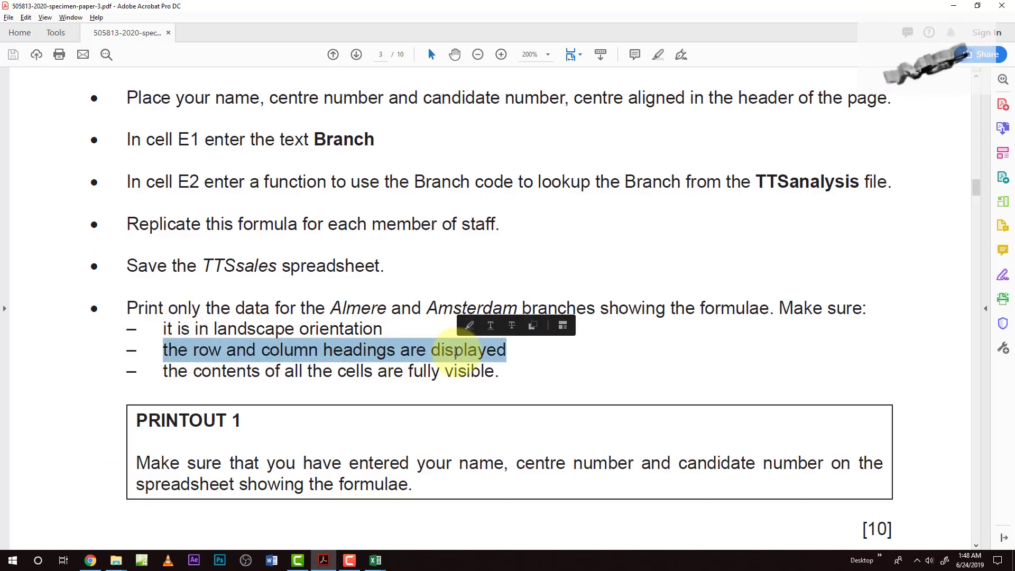
key("alt+Tab")
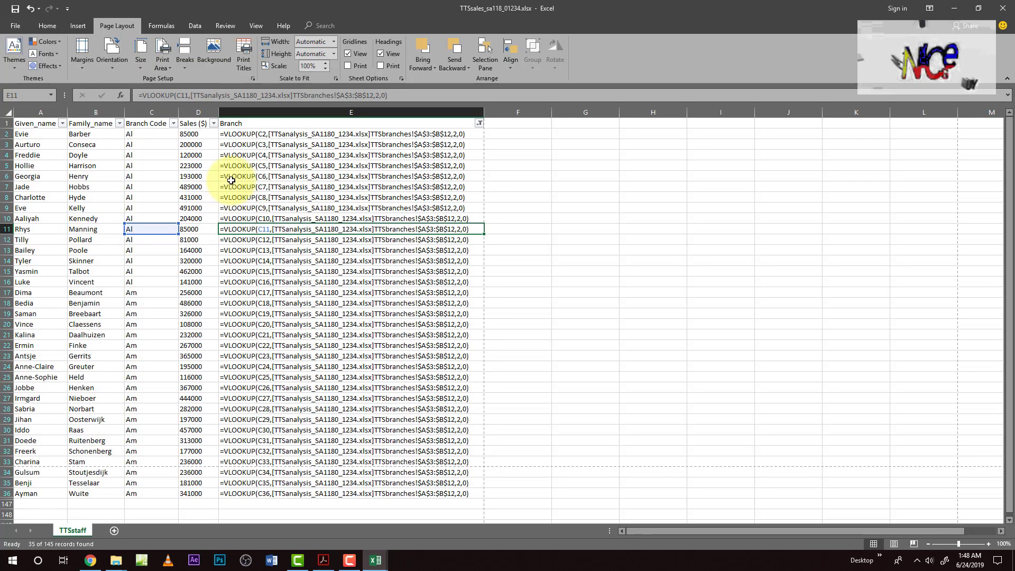
key("ctrl+p")
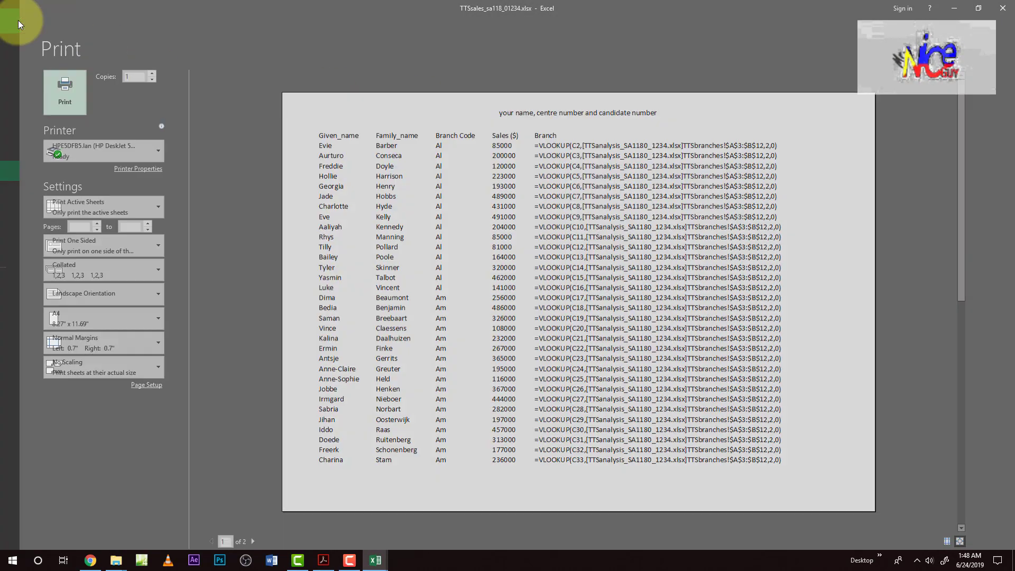
left_click(19, 21)
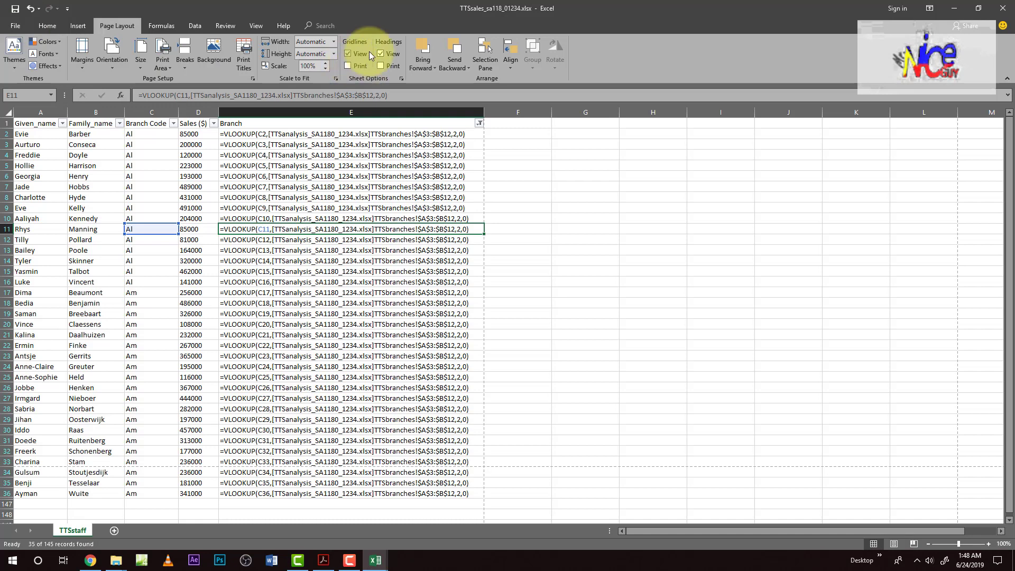
left_click(379, 66)
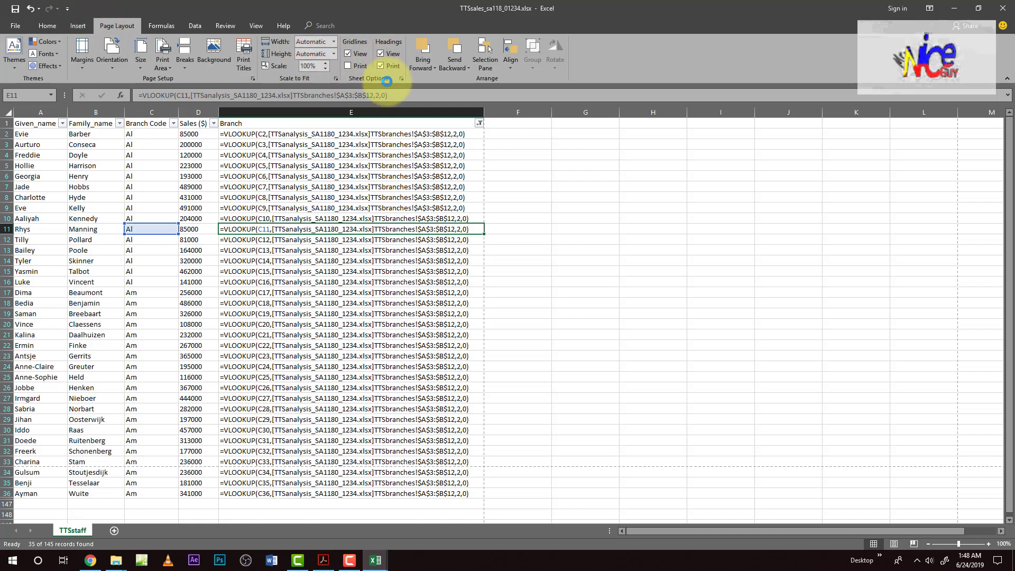
key("ctrl+p")
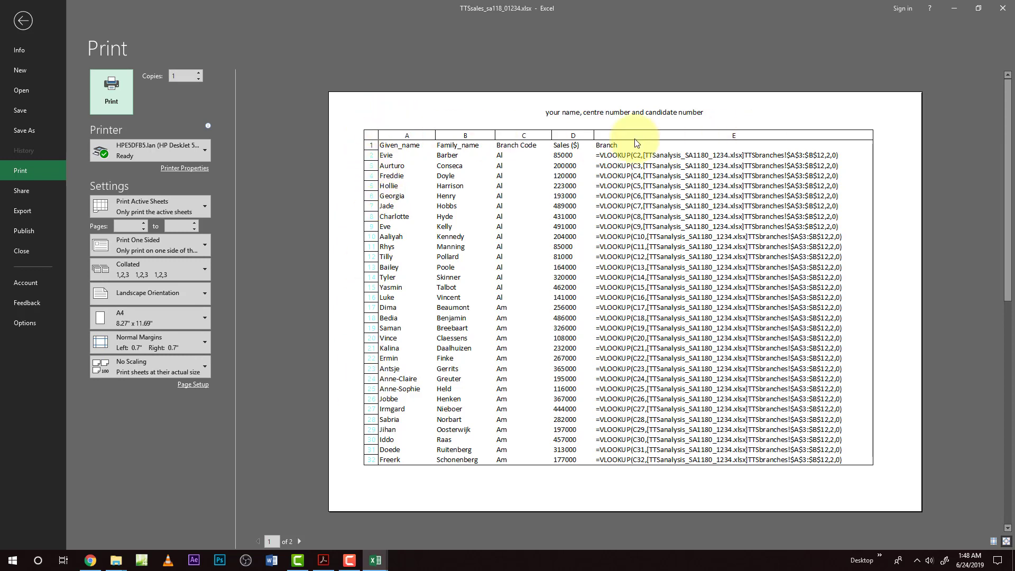
key("alt+Tab")
scroll(212, 333, "down", 1)
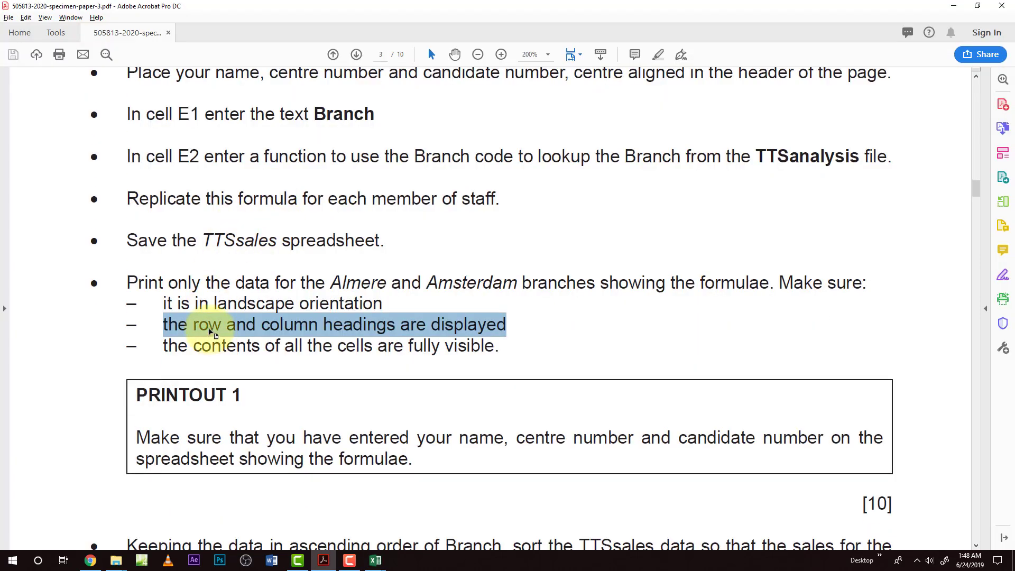
key("alt+Tab")
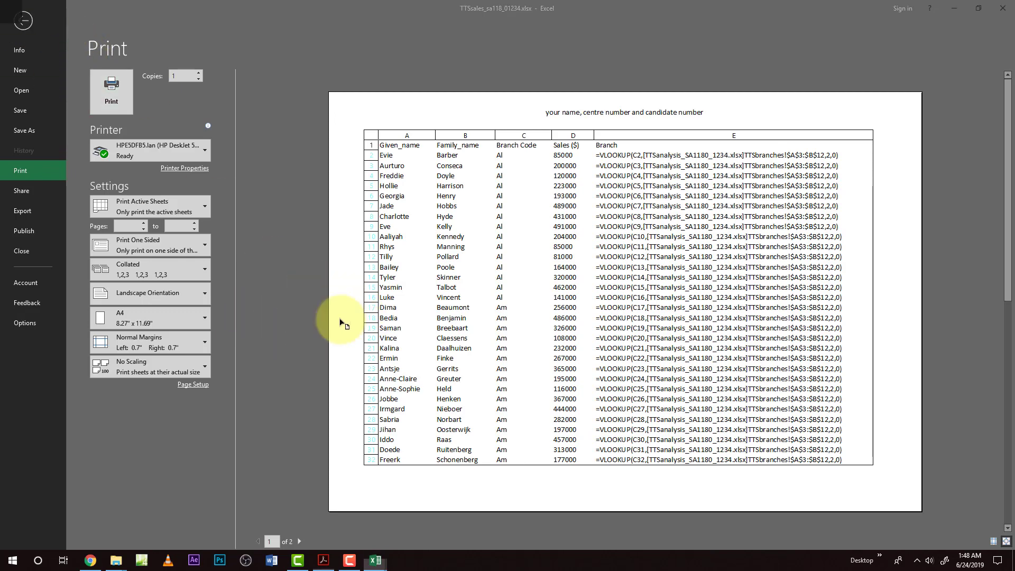
key("alt+Tab")
scroll(253, 380, "down", 1)
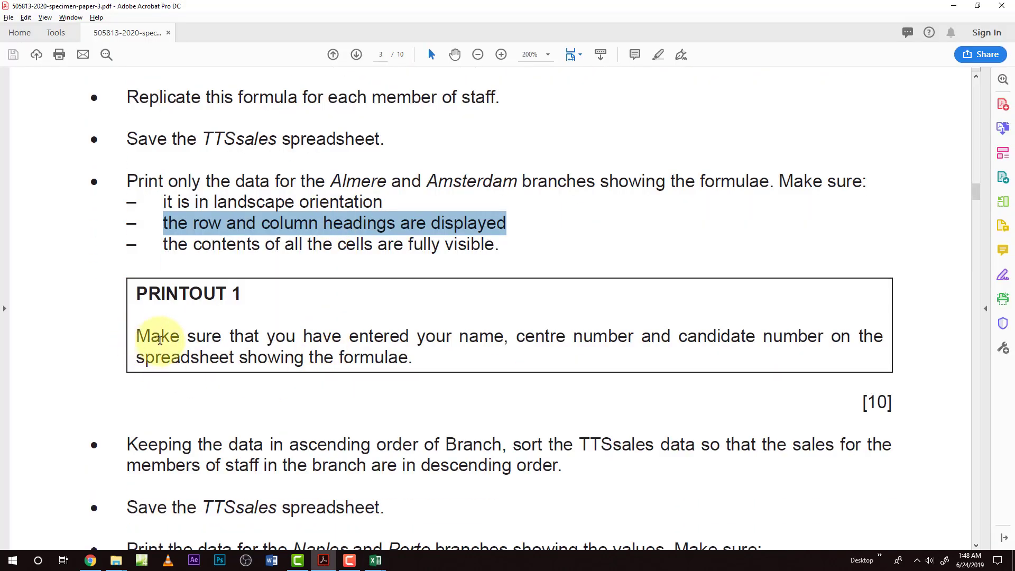
left_click_drag(162, 335, 565, 339)
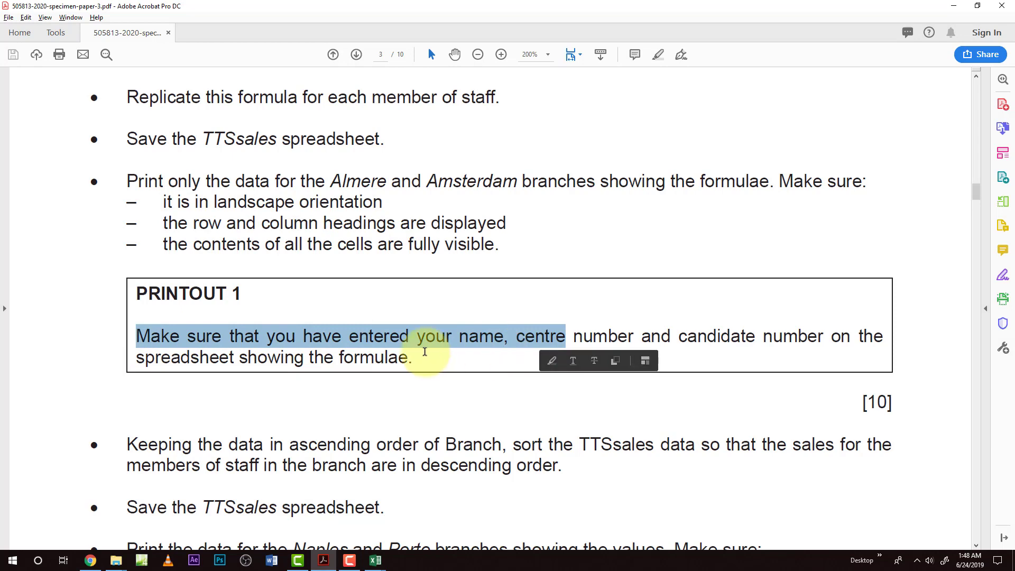
key("alt+Tab")
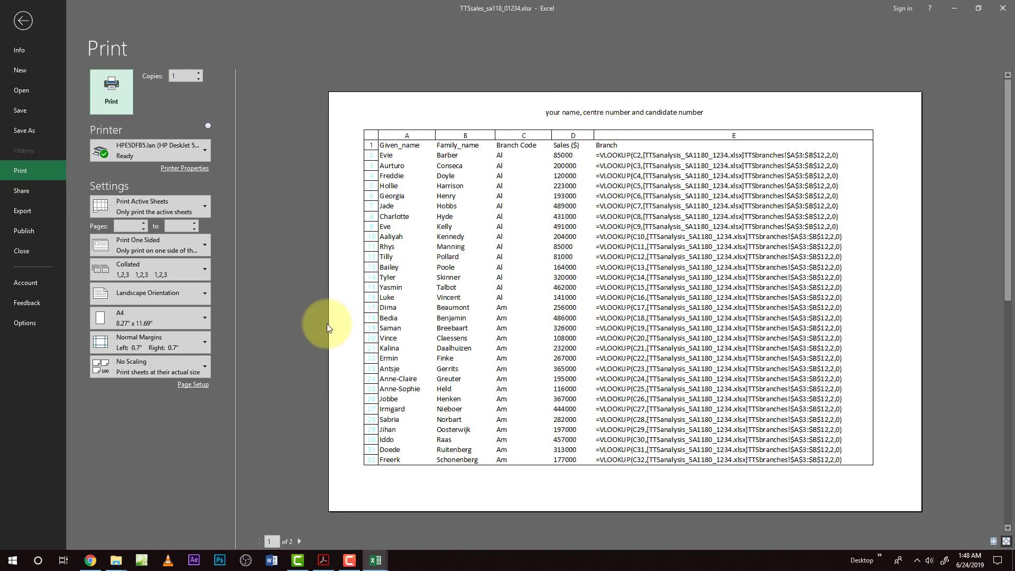
key("alt+Tab")
scroll(246, 390, "up", 8)
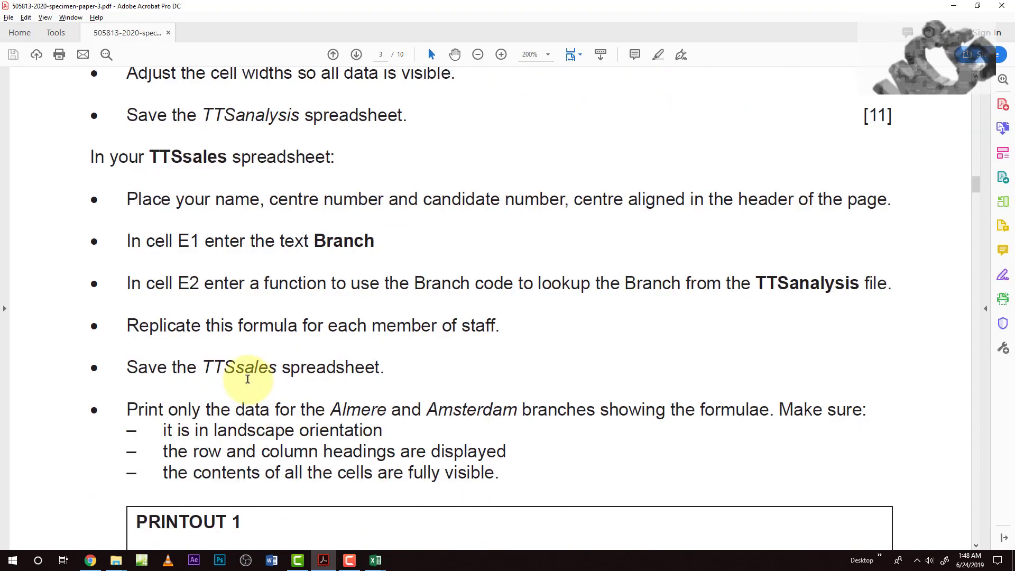
scroll(246, 390, "up", 10)
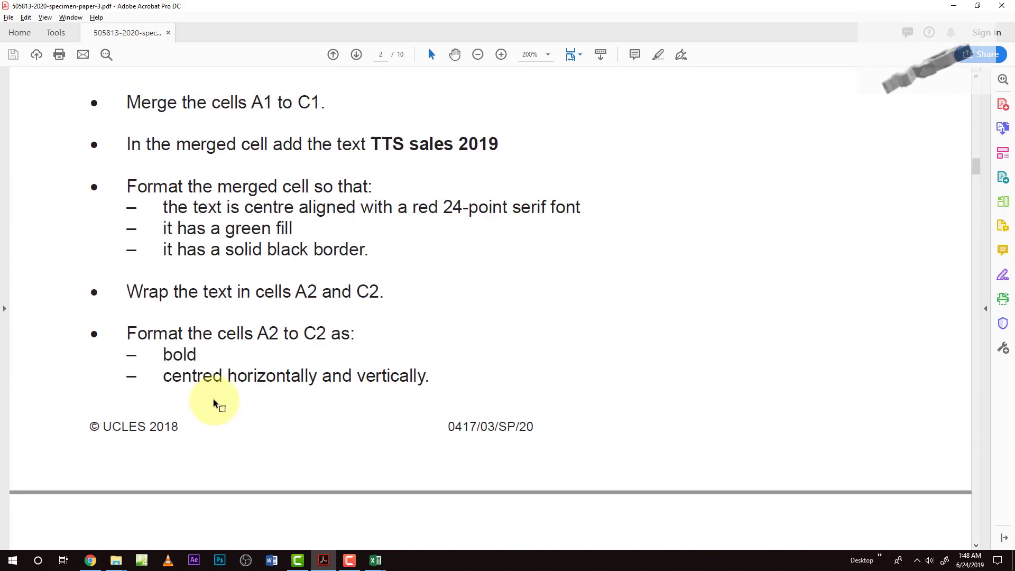
scroll(213, 396, "up", 3)
scroll(231, 416, "down", 2)
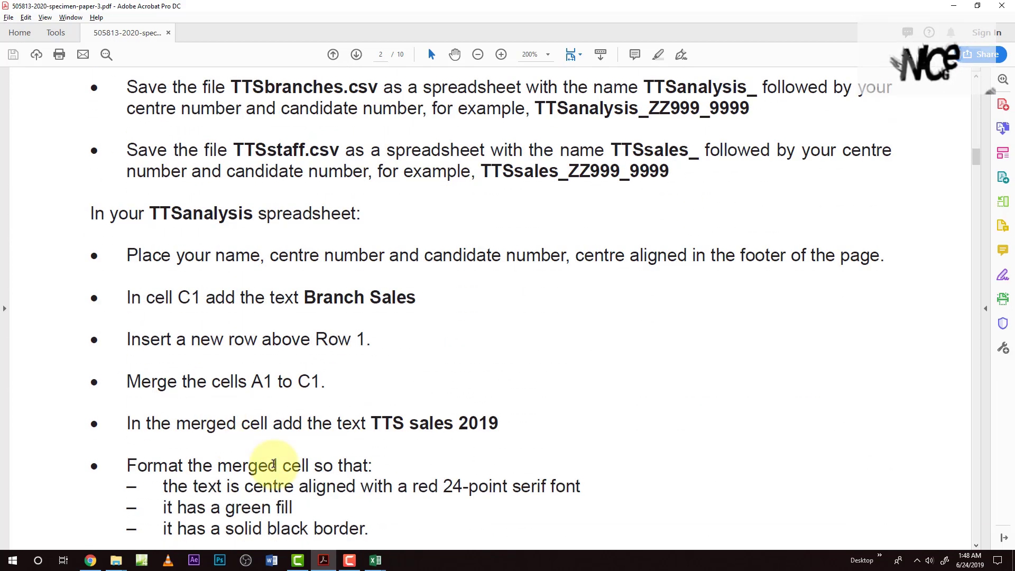
scroll(213, 449, "down", 10)
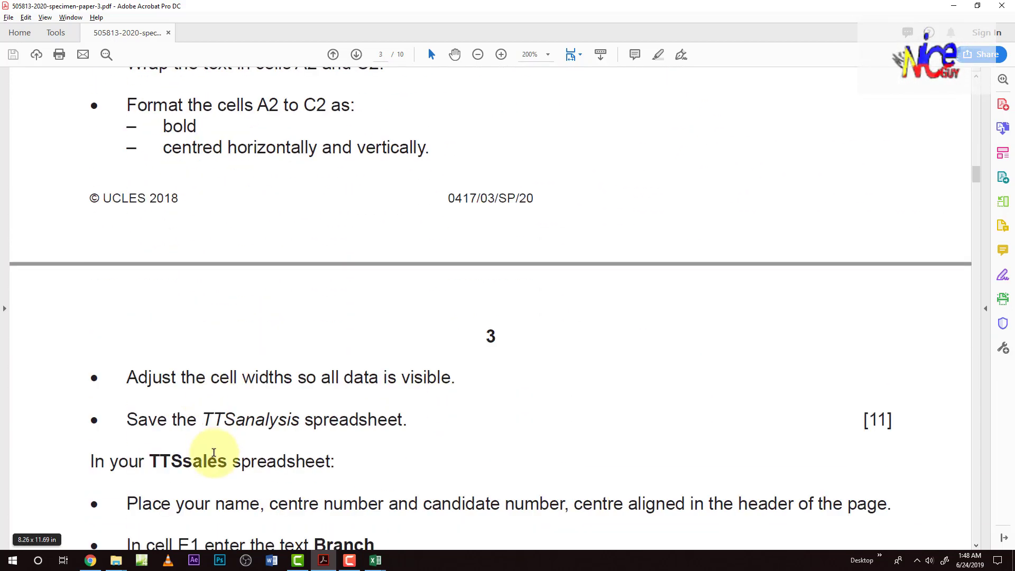
scroll(214, 449, "down", 1)
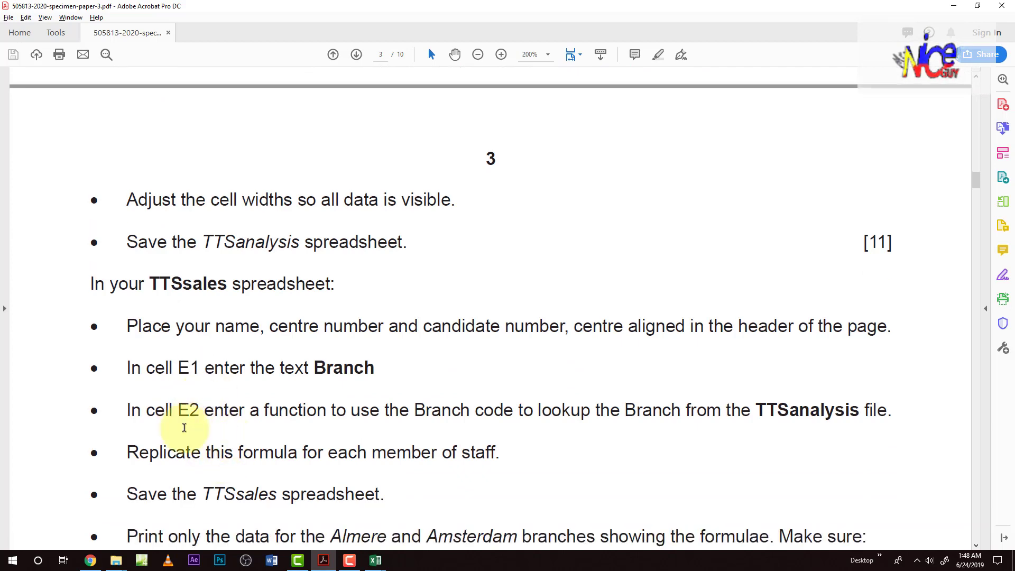
scroll(154, 340, "up", 7)
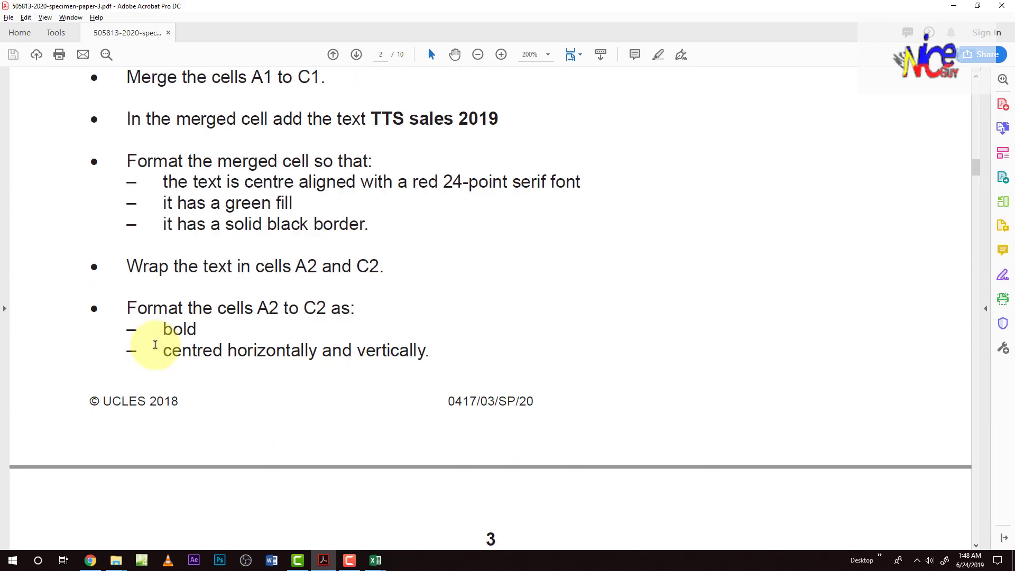
scroll(153, 347, "down", 3)
scroll(154, 391, "down", 12)
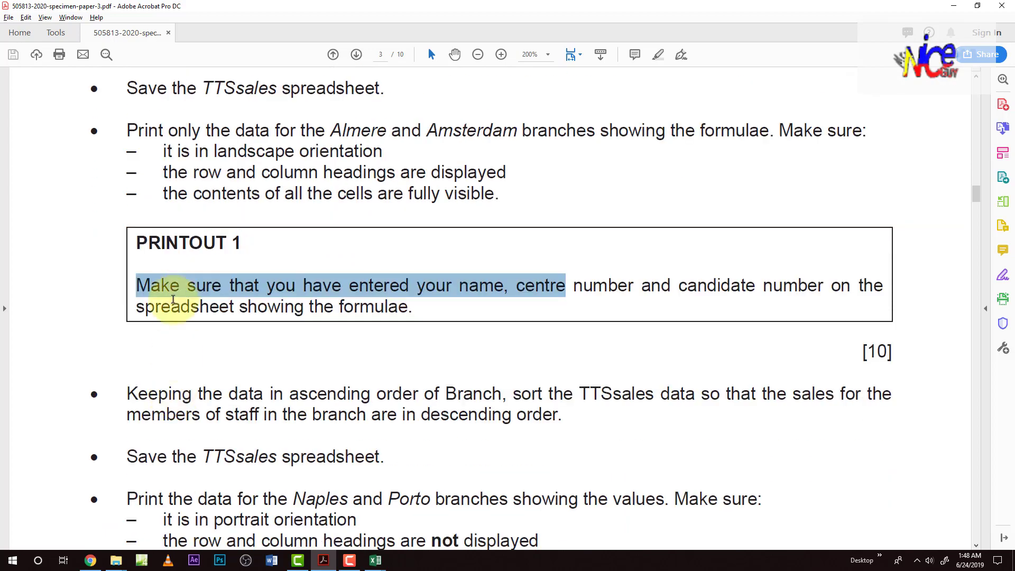
left_click(170, 306)
key("alt+Tab")
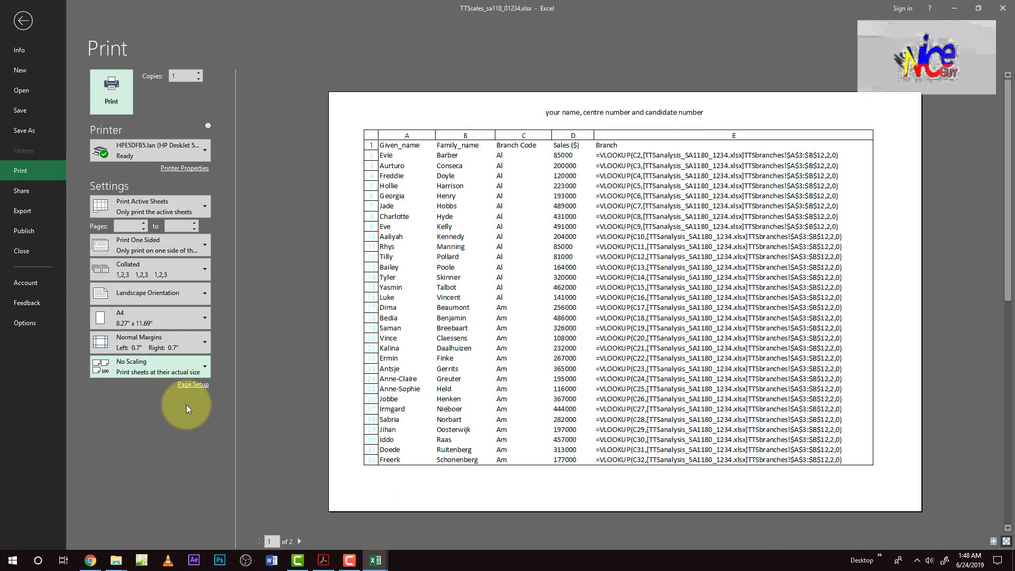
Step: Leave print preview, leave the paper size unchanged, and scroll the exam paper to PRINTOUT 2
left_click(27, 22)
right_click(74, 530)
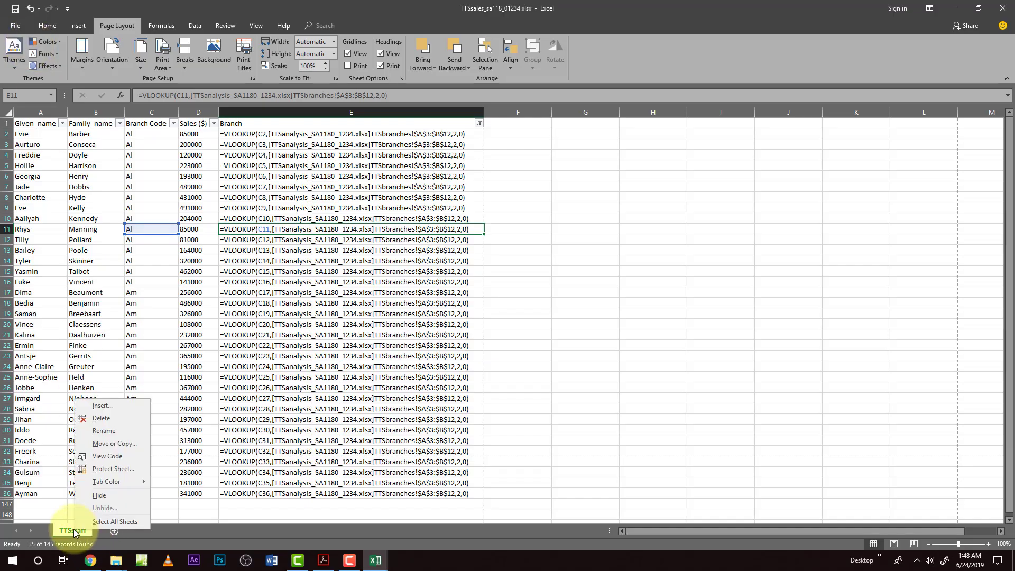
left_click(203, 464)
key("alt+Tab")
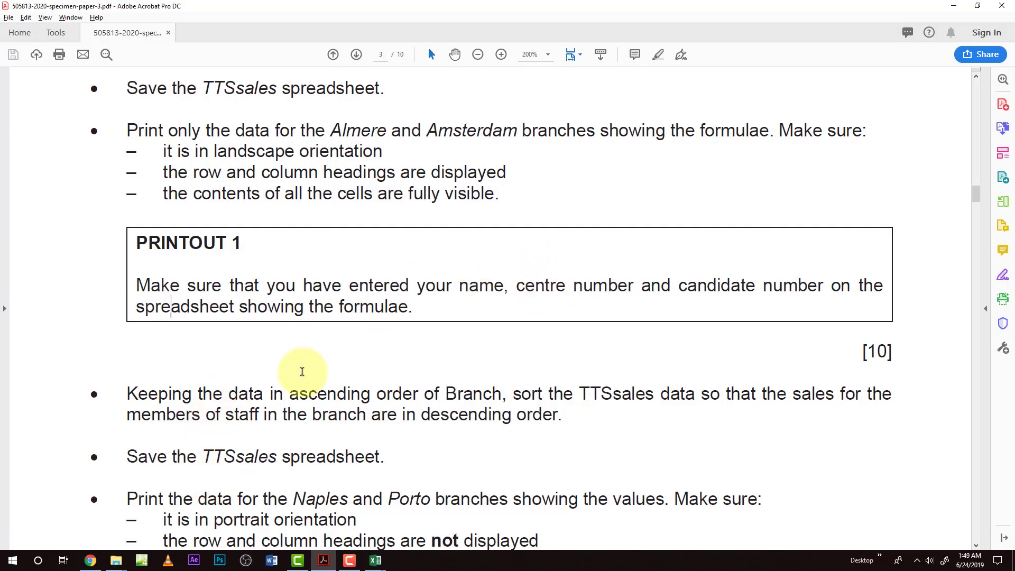
key("alt+Tab")
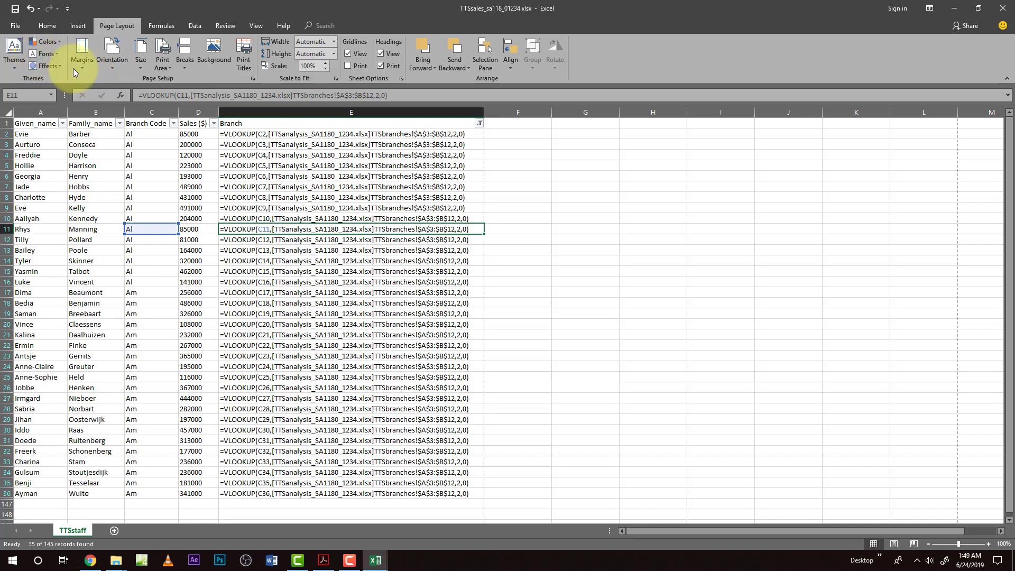
left_click(138, 64)
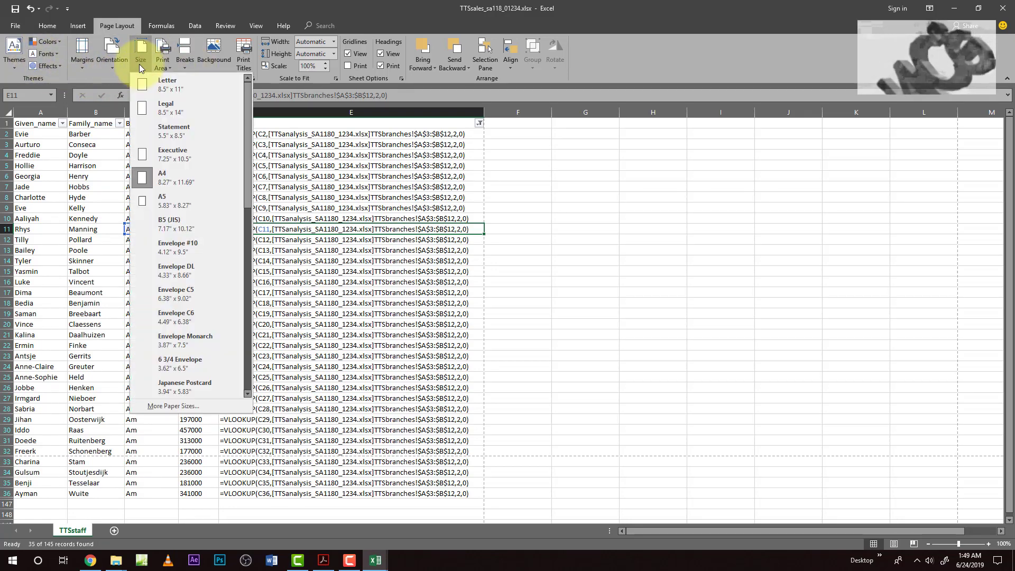
left_click(374, 341)
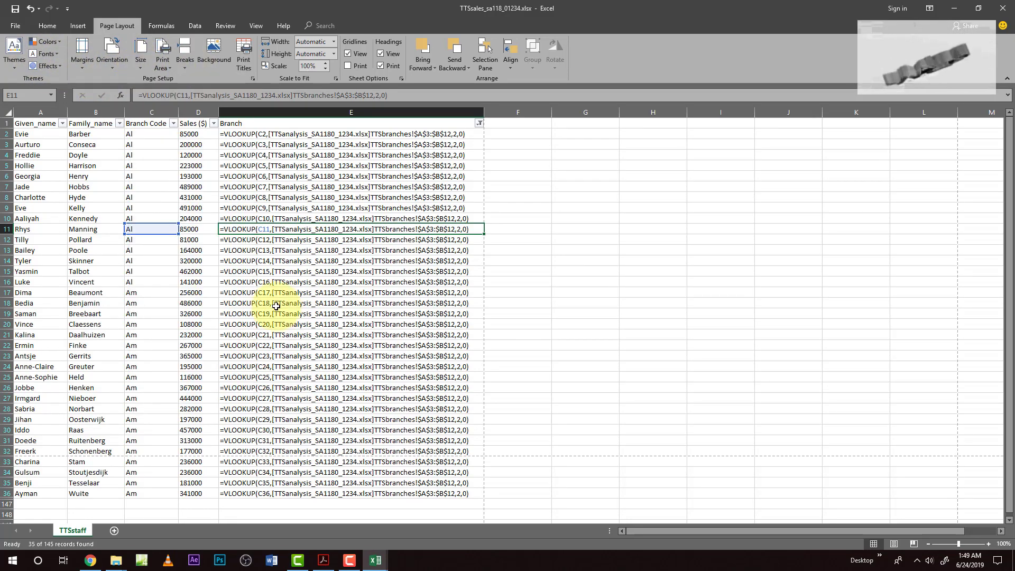
key("alt+Tab")
scroll(207, 412, "down", 3)
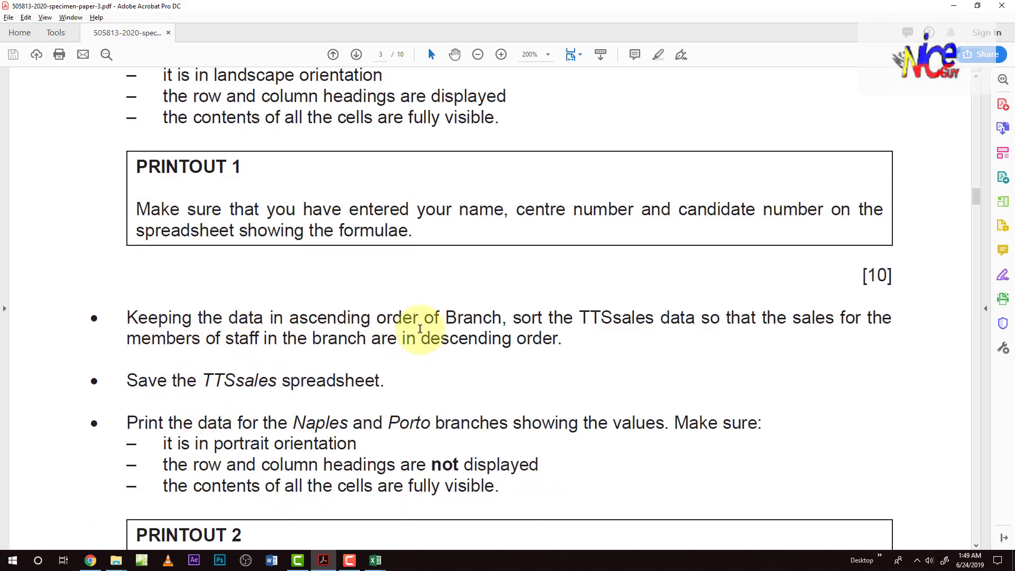
Step: Highlight the sort instruction: Branch ascending, sales descending, then return to Excel
left_click_drag(438, 318, 834, 320)
left_click_drag(206, 338, 370, 341)
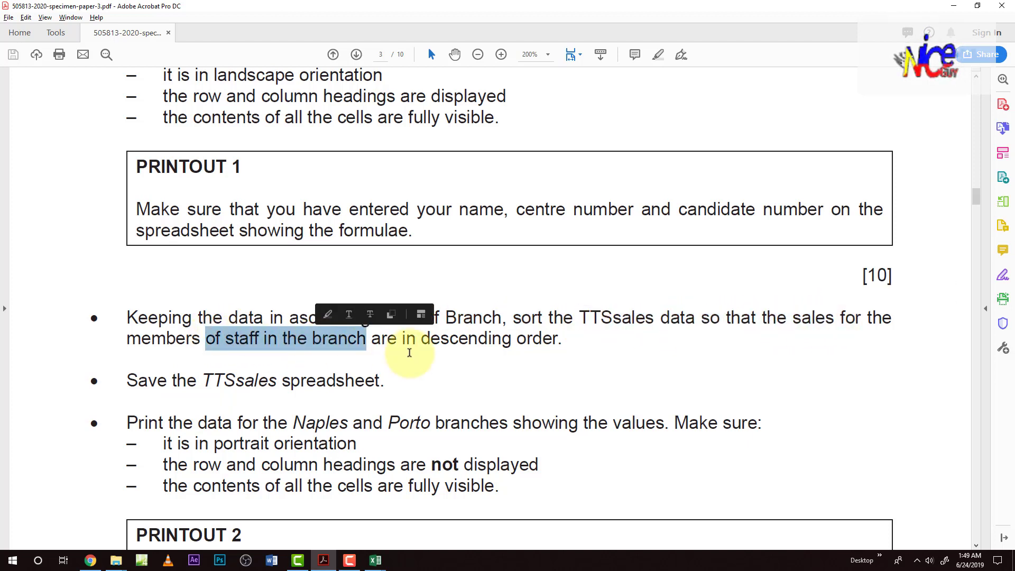
left_click(407, 352)
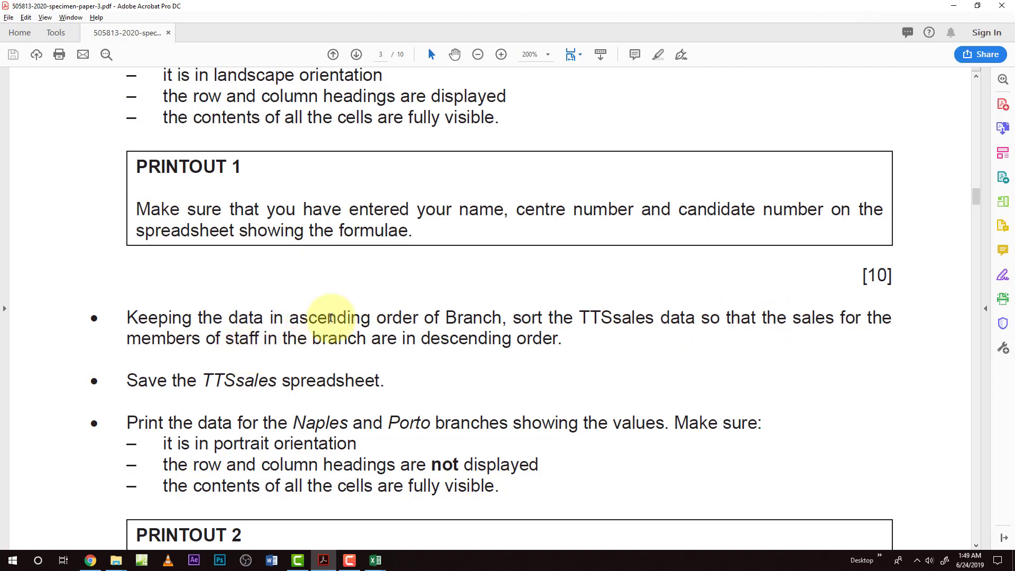
left_click_drag(328, 319, 421, 324)
key("alt+Tab")
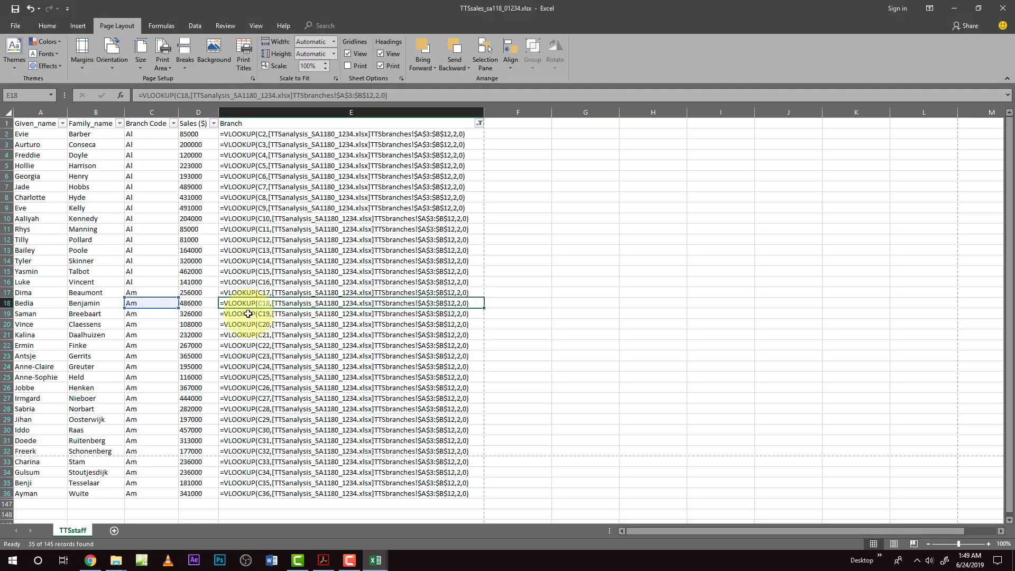
Step: Create a copy of the TTSstaff sheet, check the new tab, and return to TTSstaff
right_click(72, 530)
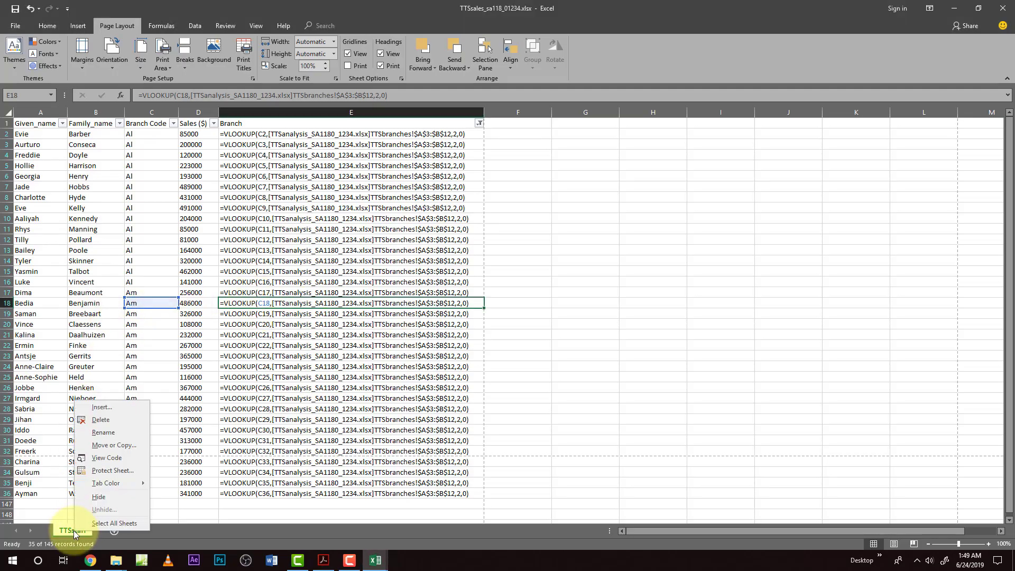
left_click(98, 448)
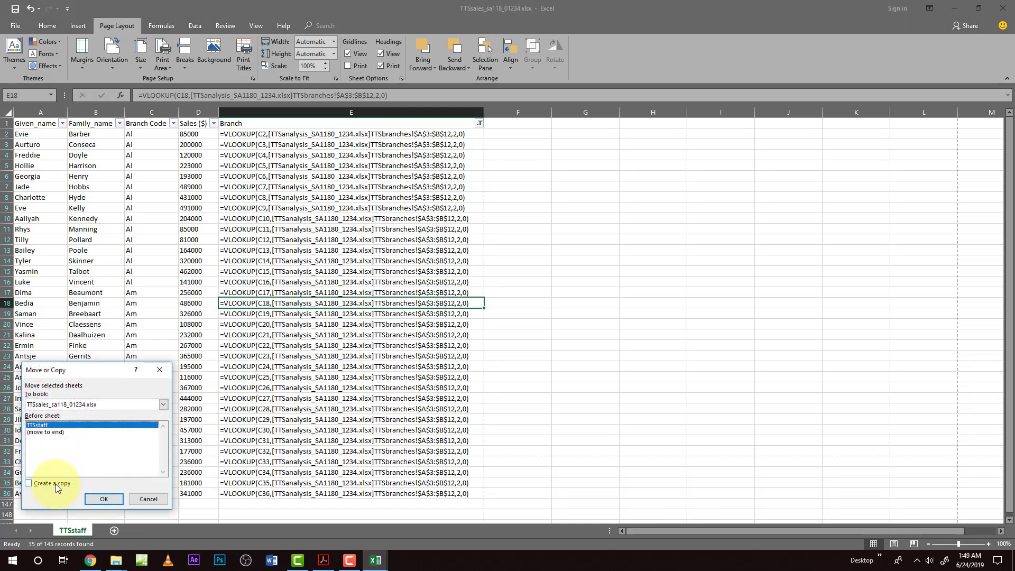
left_click(104, 499)
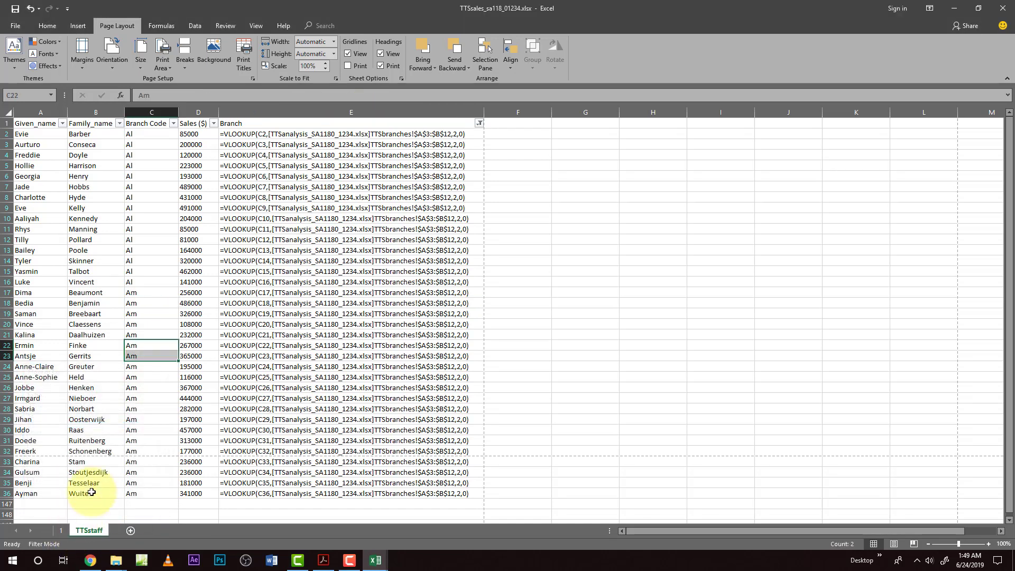
left_click(86, 438)
left_click(61, 531)
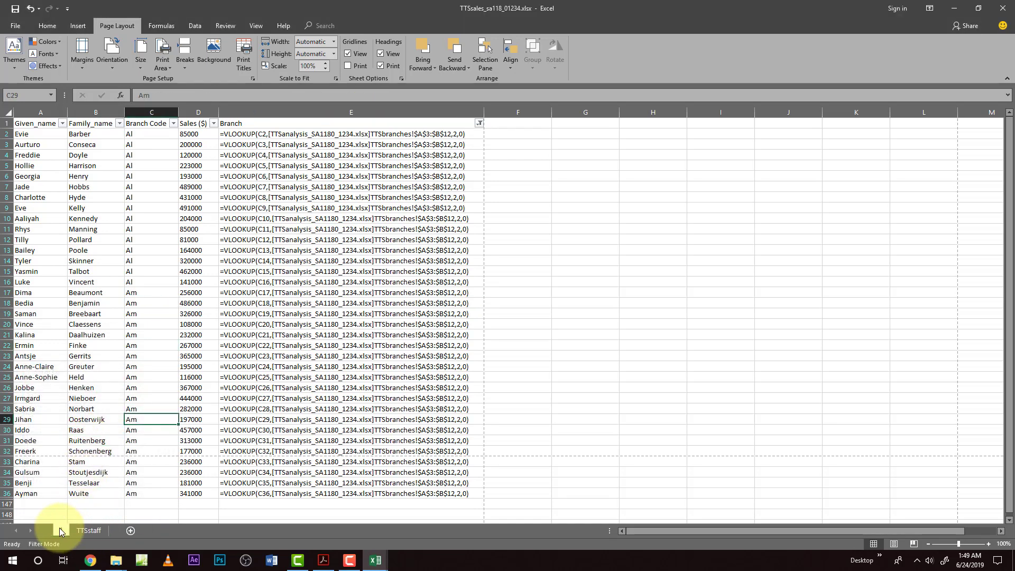
left_click(87, 531)
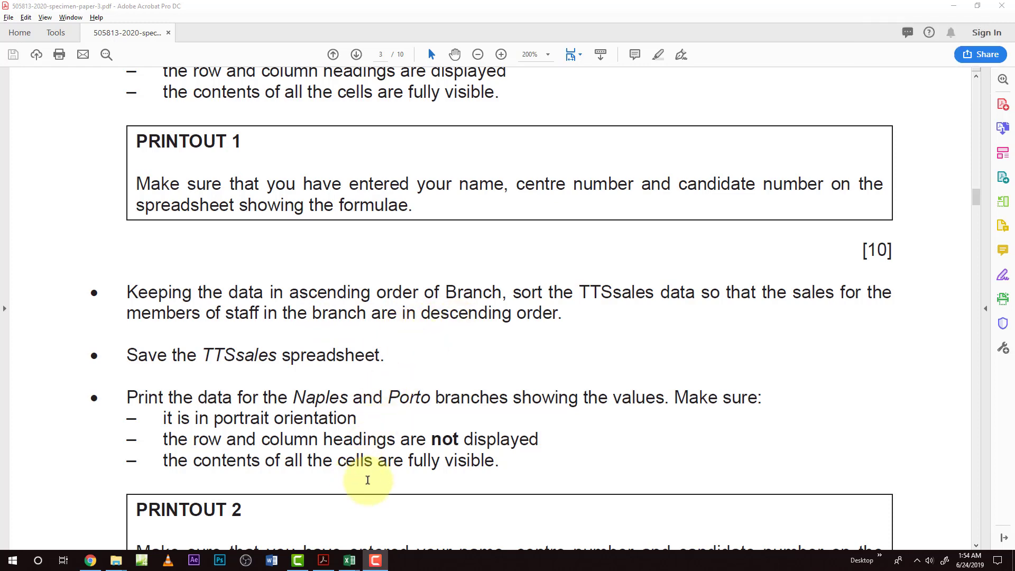
mouse_move(341, 564)
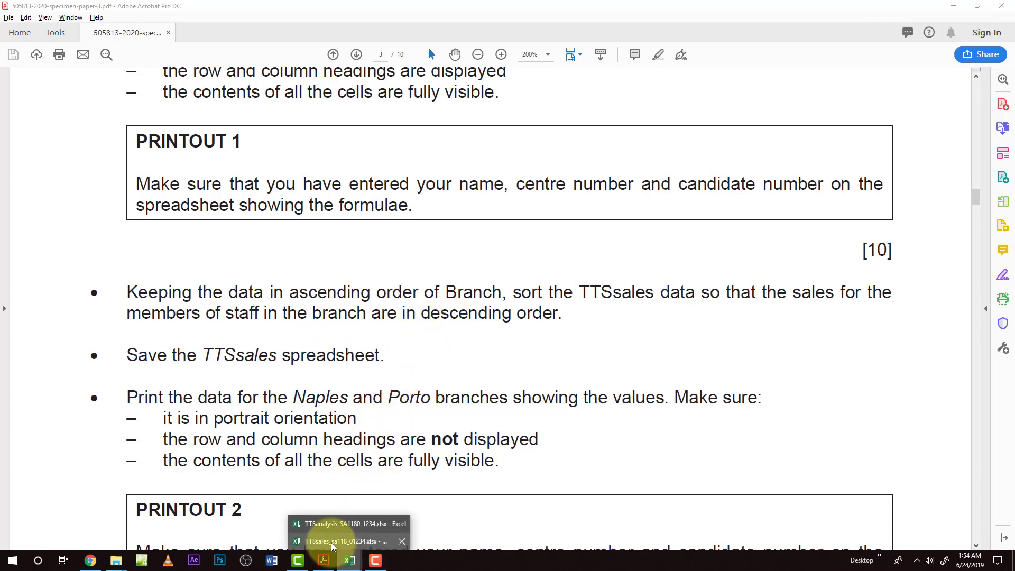
left_click(333, 542)
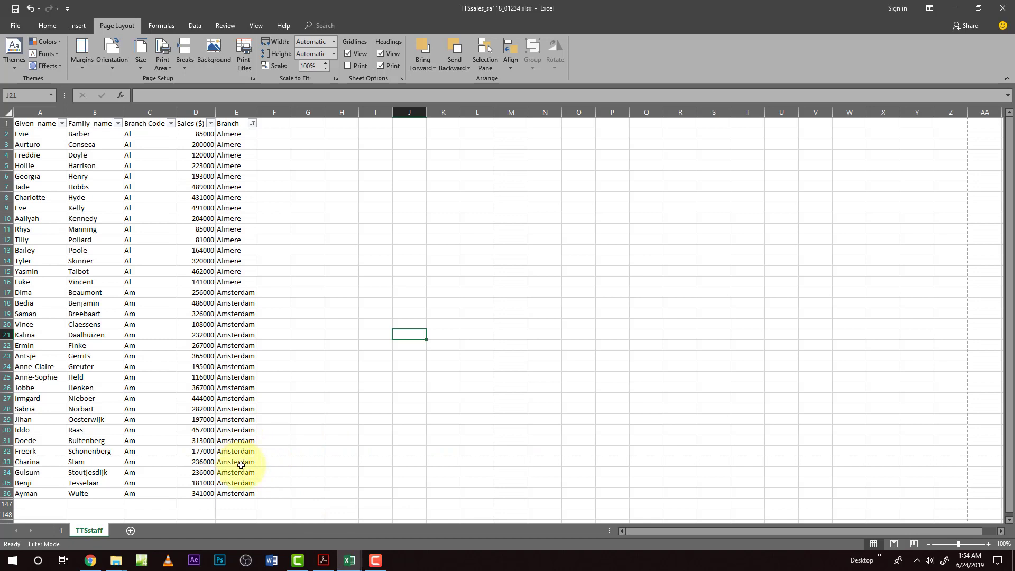
Step: Check the Branch values in column E, then bring up the Data tab's sort and filter tools
left_click_drag(242, 144, 237, 399)
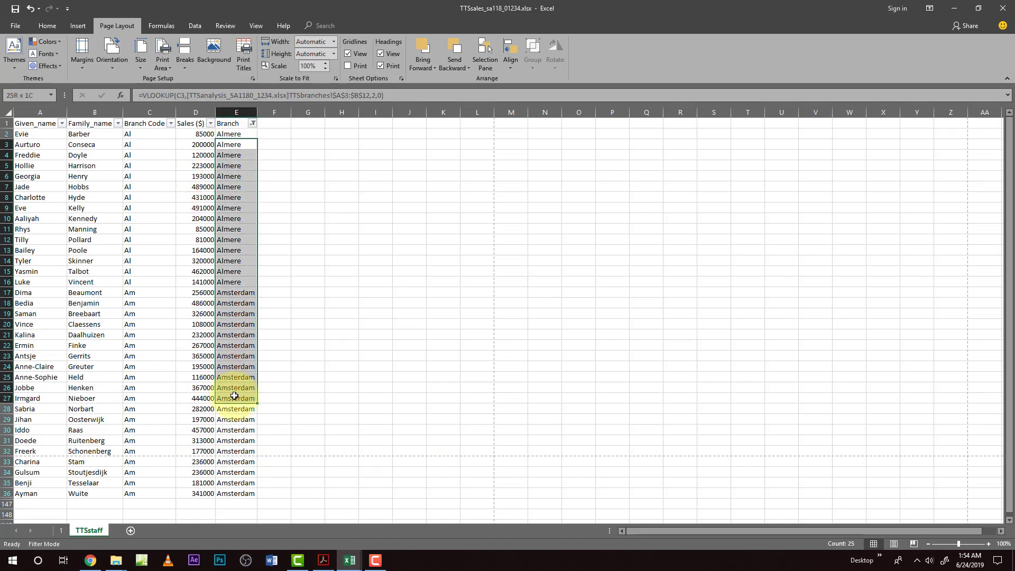
left_click(310, 332)
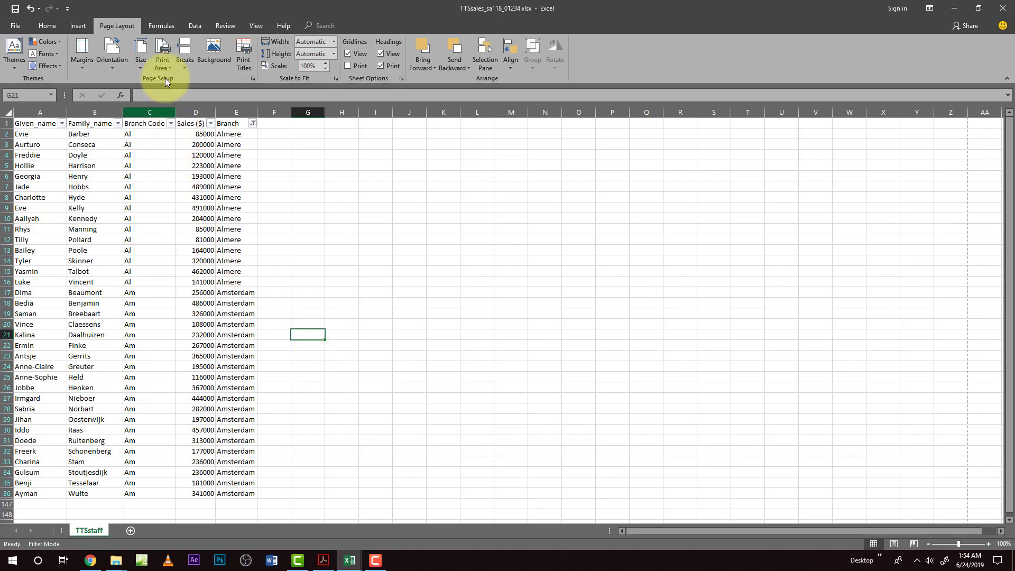
left_click(196, 25)
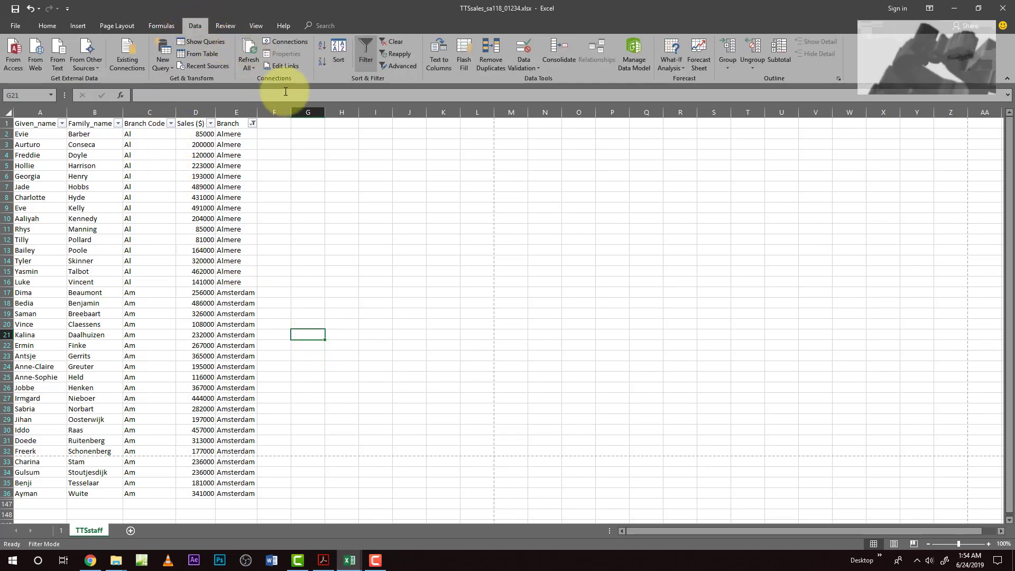
Step: Set the staff table's first sort level to Branch, A to Z, then bring up the exam paper PDF
left_click(331, 49)
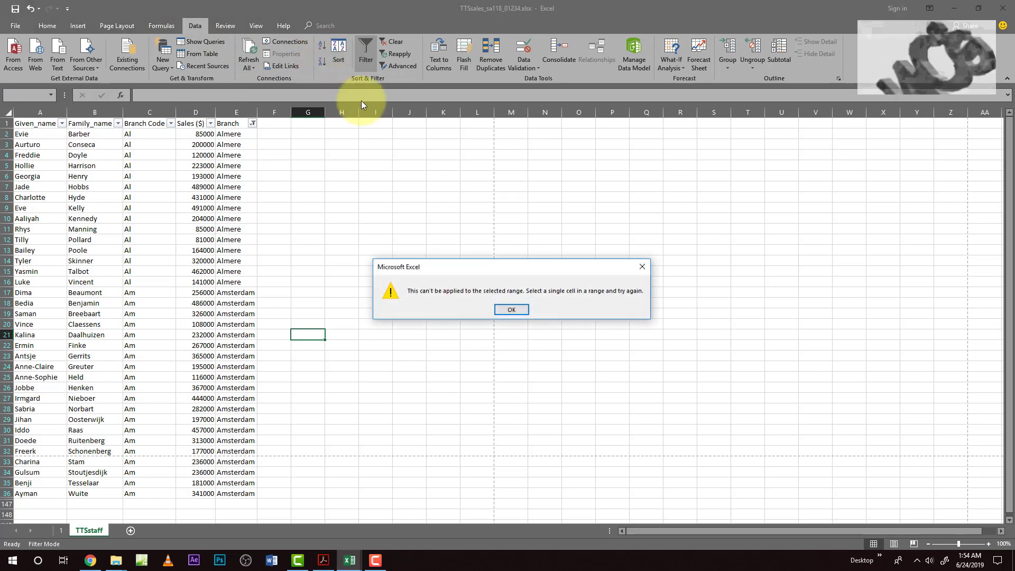
left_click(508, 310)
left_click(133, 261)
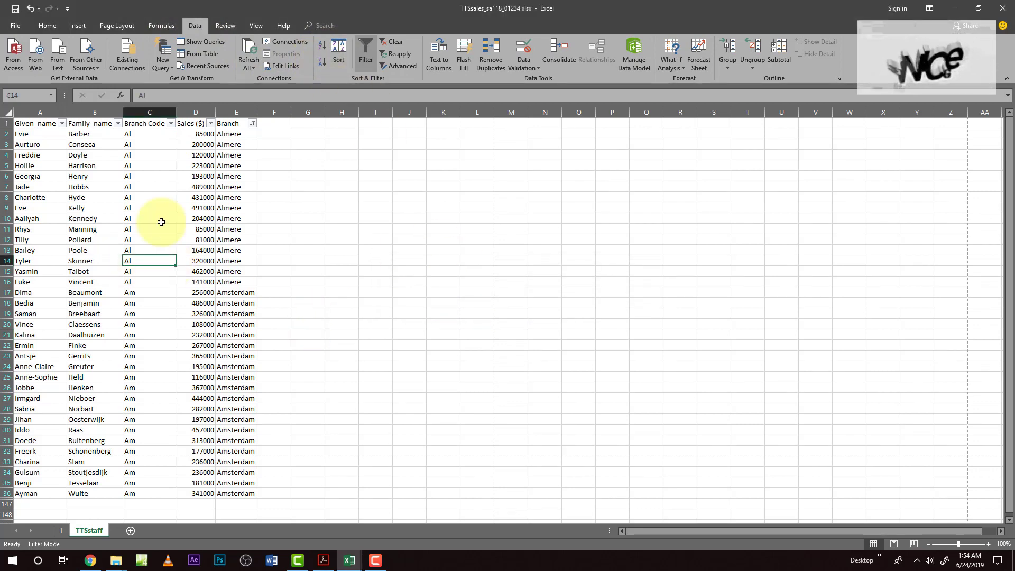
left_click(335, 54)
left_click_drag(432, 204, 425, 170)
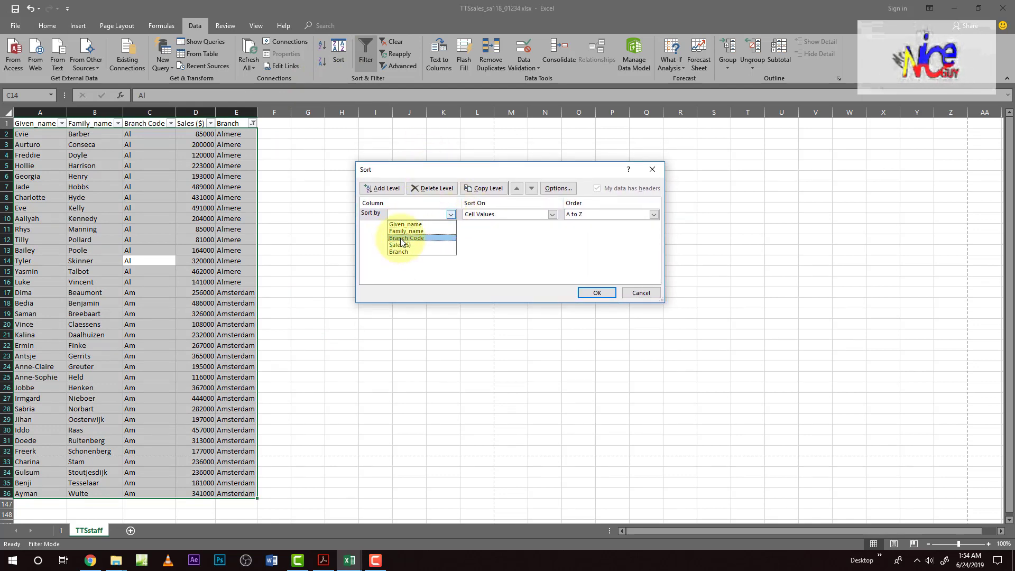
left_click(401, 251)
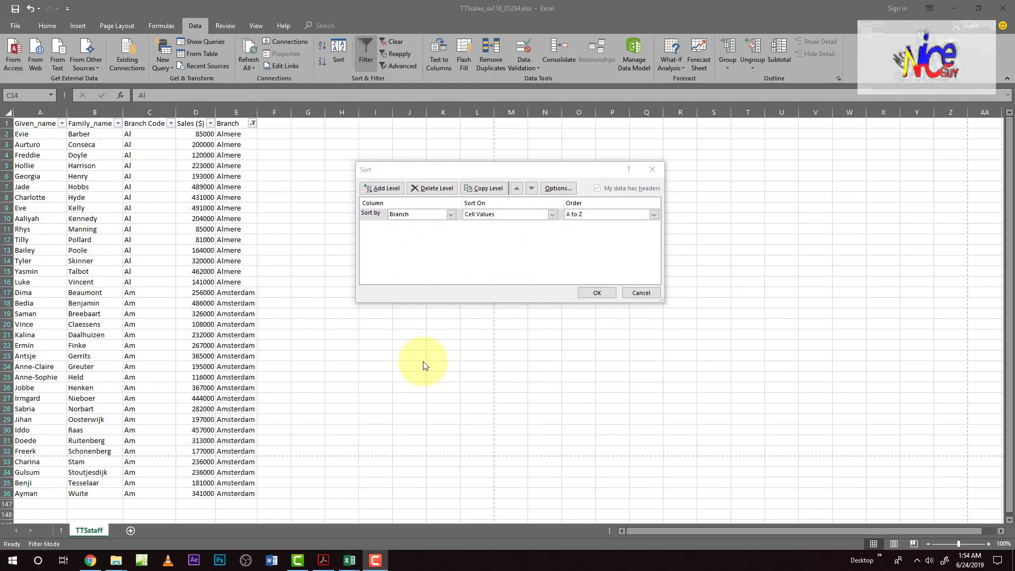
left_click(323, 560)
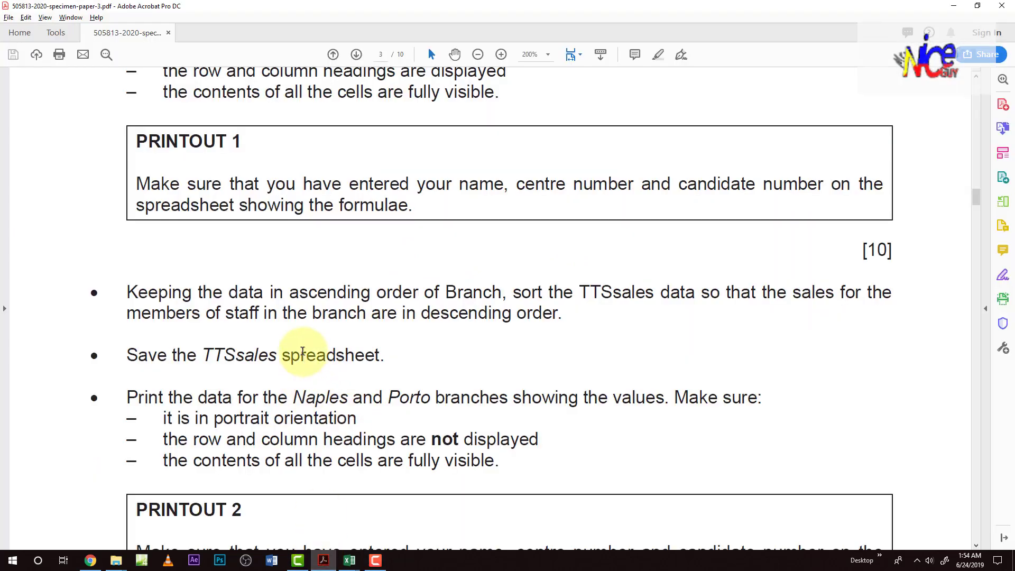
Step: Highlight the 'ascending order of Branch' wording in the PDF and go back to Excel's Sort dialog
left_click_drag(229, 292, 457, 301)
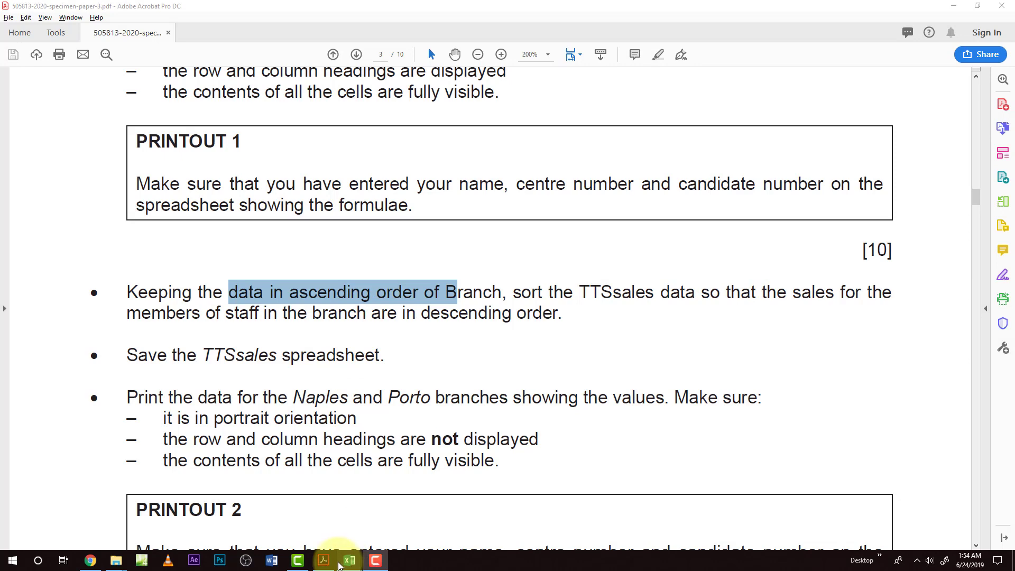
left_click(339, 542)
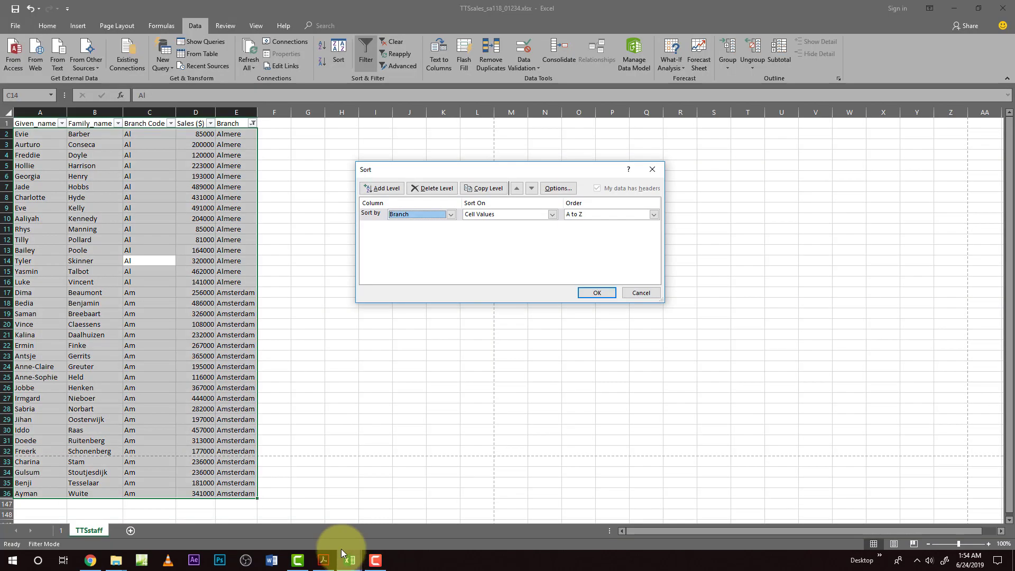
Step: Add a second sort level on Sales ($), largest to smallest, apply it, and check the sales order
left_click(390, 189)
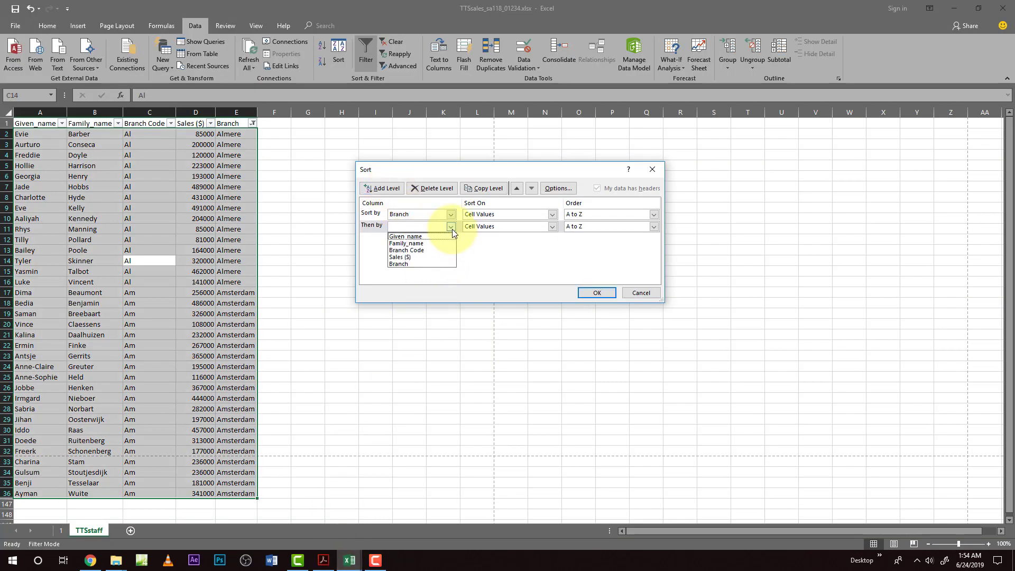
left_click(411, 257)
left_click(654, 227)
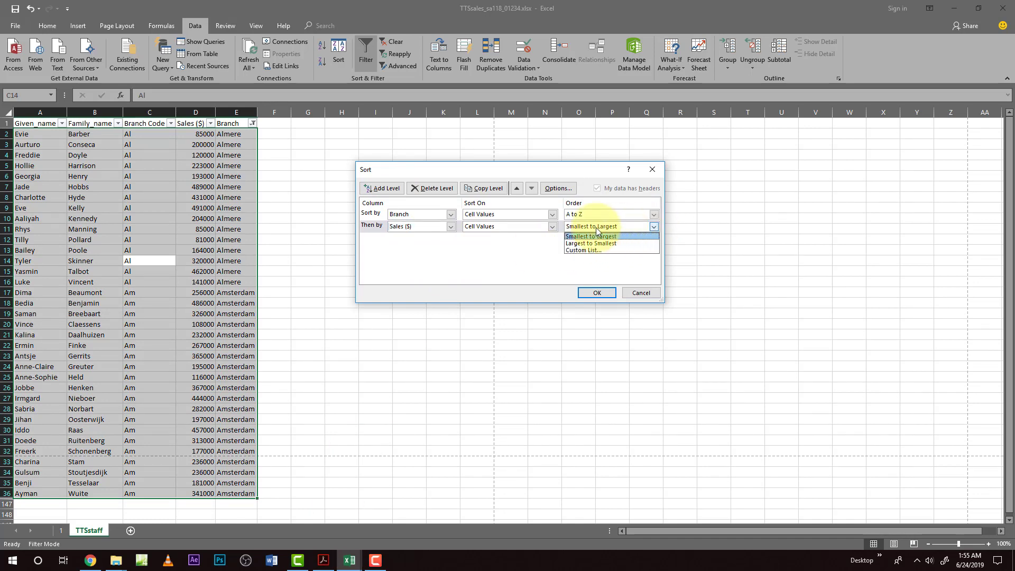
left_click(574, 243)
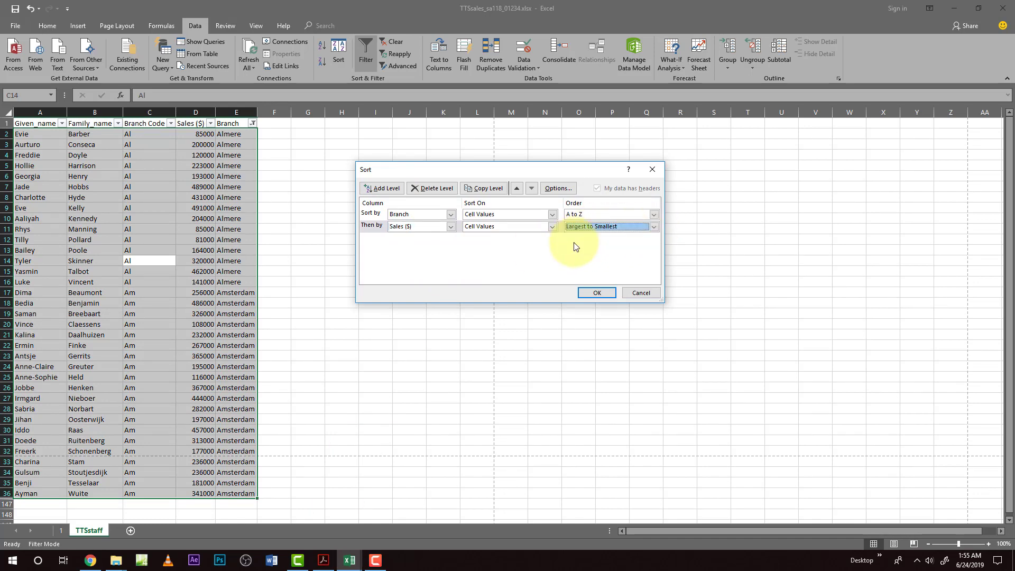
left_click(597, 293)
left_click_drag(233, 138, 204, 316)
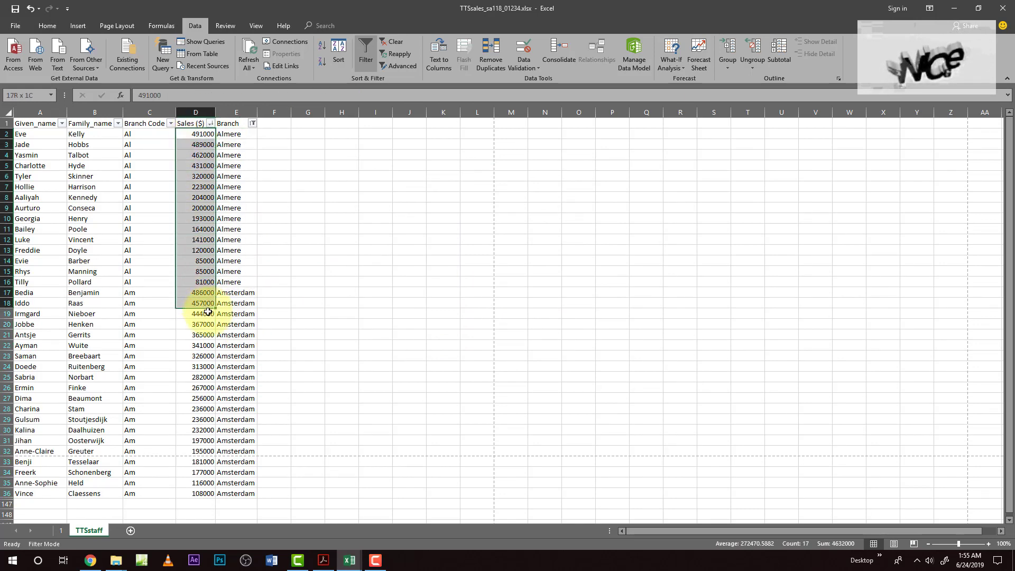
Step: Highlight the values-printout instruction and the 'Naples and Porto' branch names in the PDF, then return to Excel
left_click(323, 559)
scroll(179, 423, "down", 1)
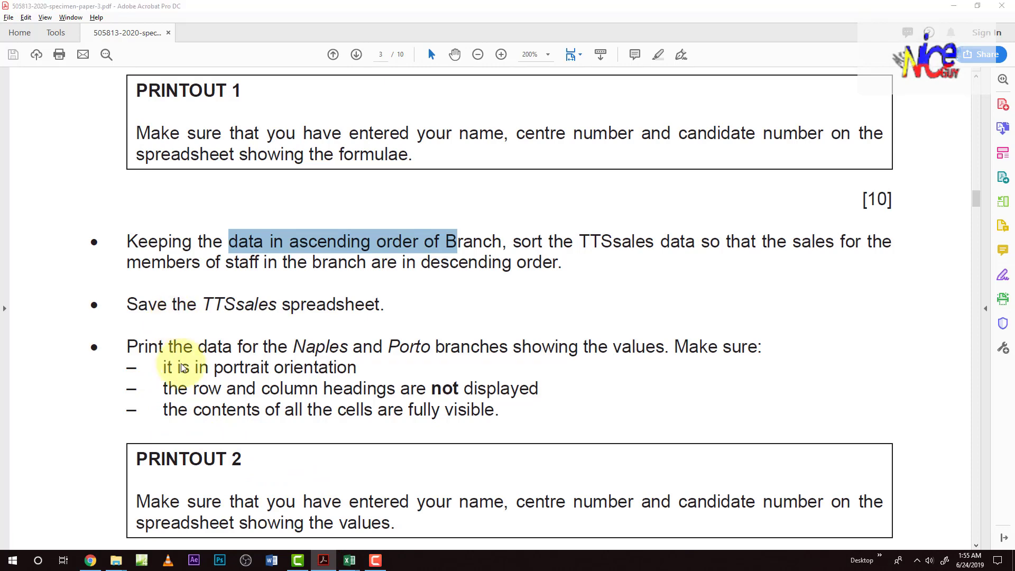
key("alt+Tab")
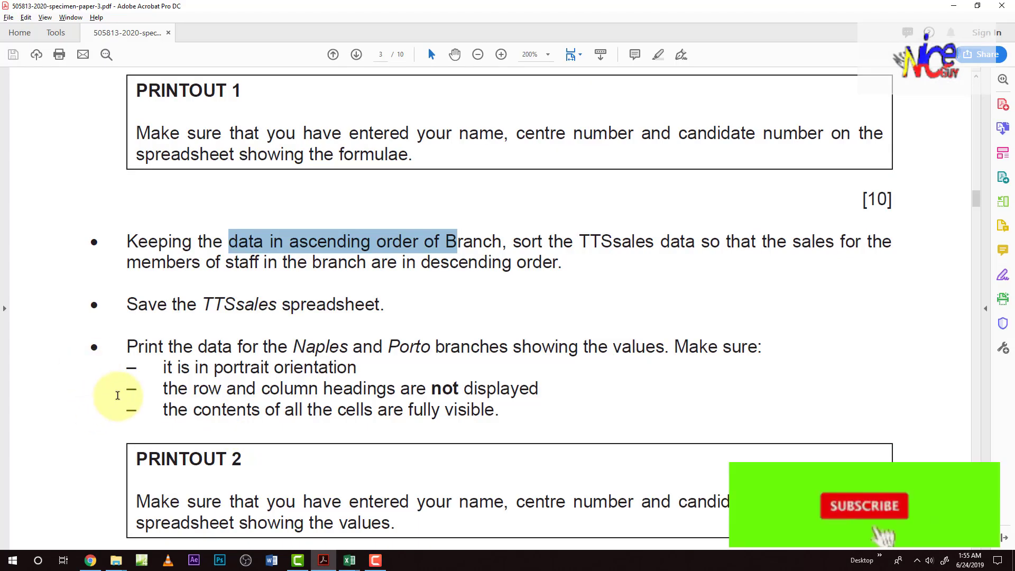
left_click_drag(124, 347, 499, 356)
scroll(466, 373, "up", 3)
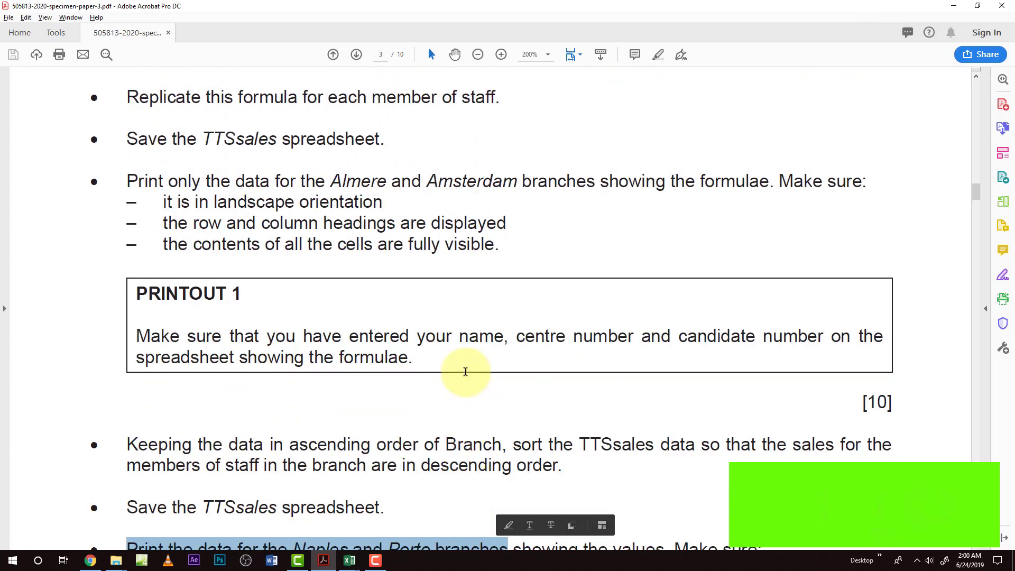
left_click_drag(327, 180, 421, 182)
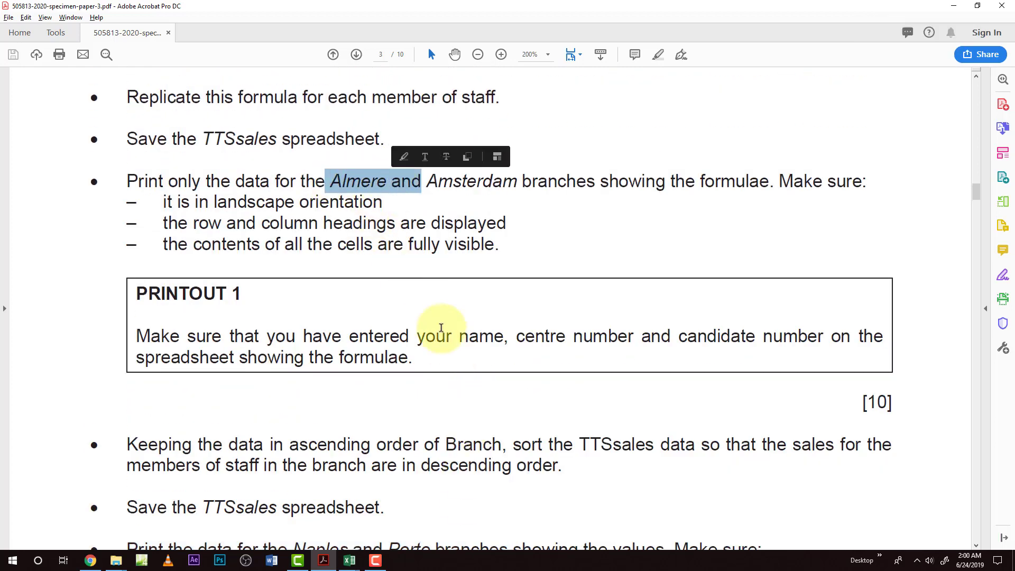
scroll(423, 288, "down", 3)
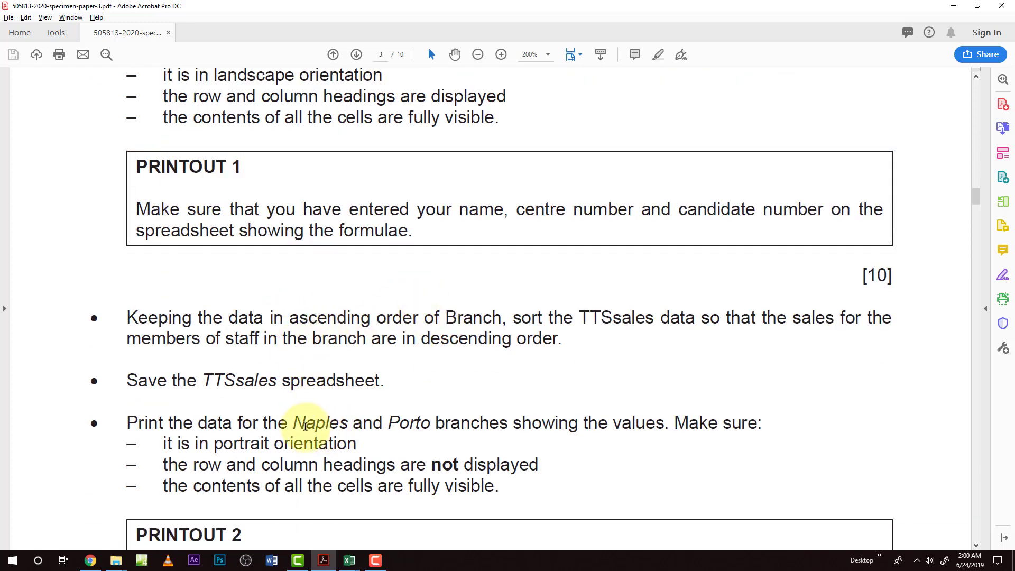
left_click_drag(293, 423, 431, 424)
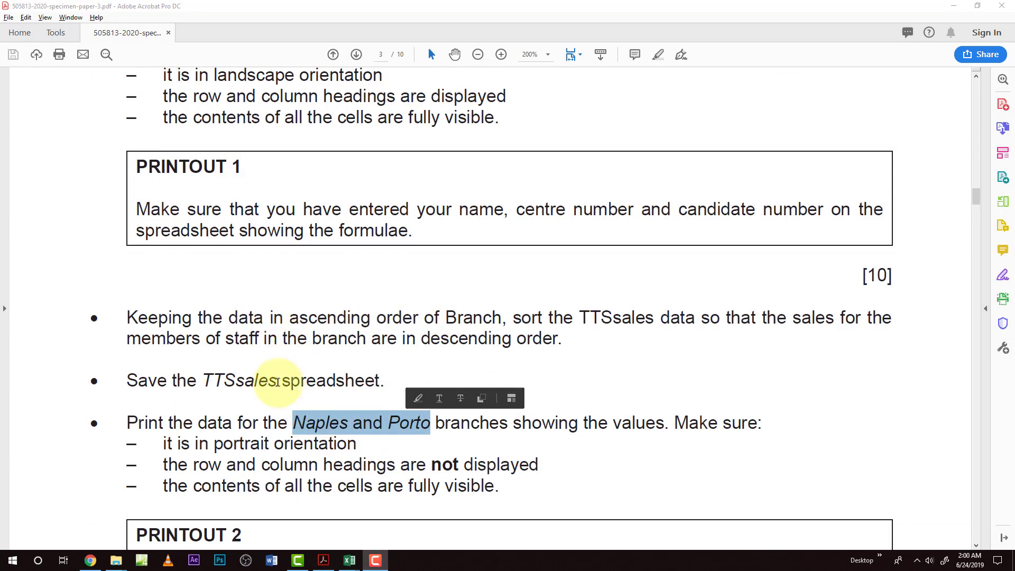
mouse_move(349, 559)
left_click(328, 524)
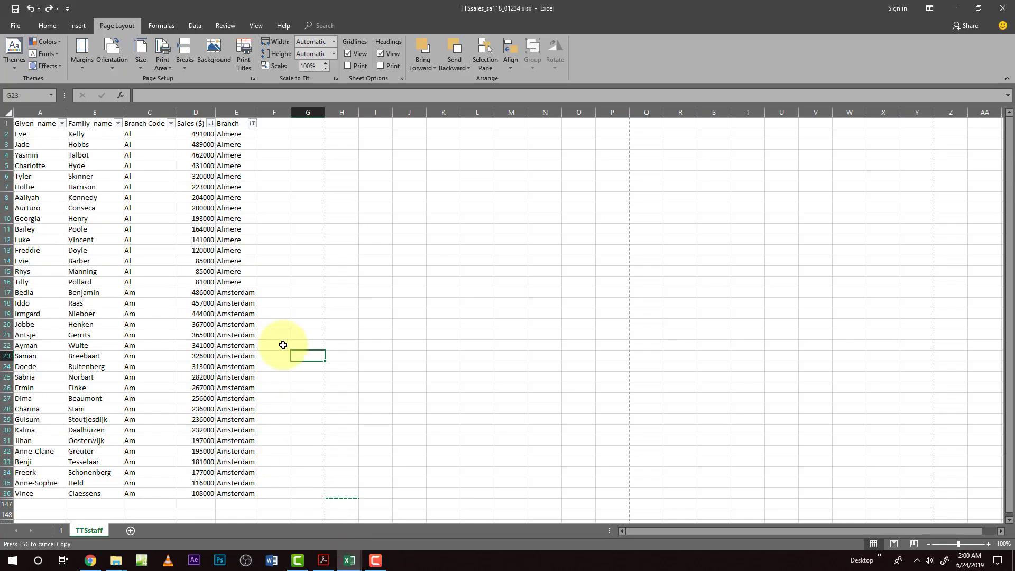
Step: Filter the Branch column so only Naples and Porto rows are shown
left_click(252, 124)
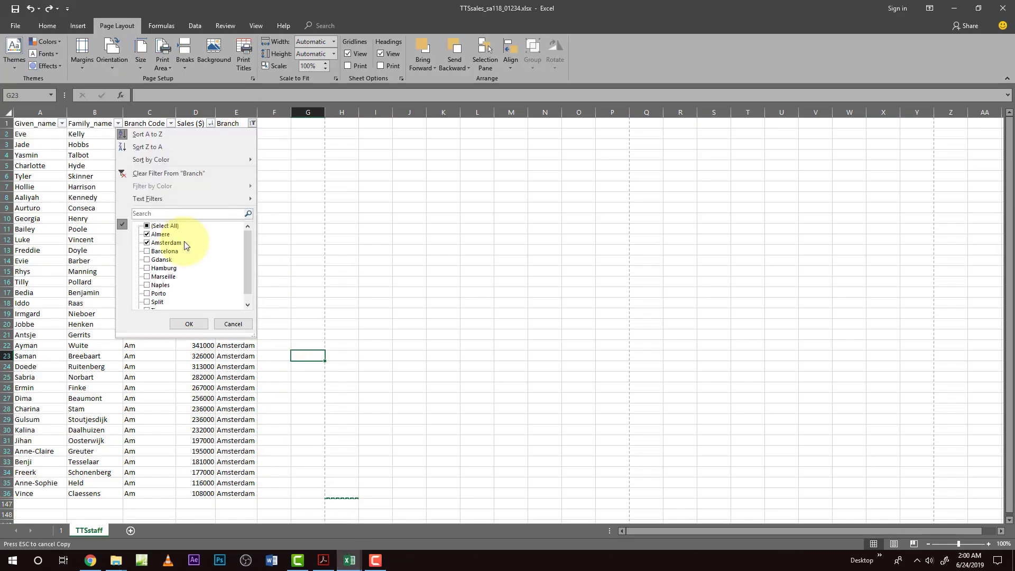
left_click(148, 285)
left_click(148, 293)
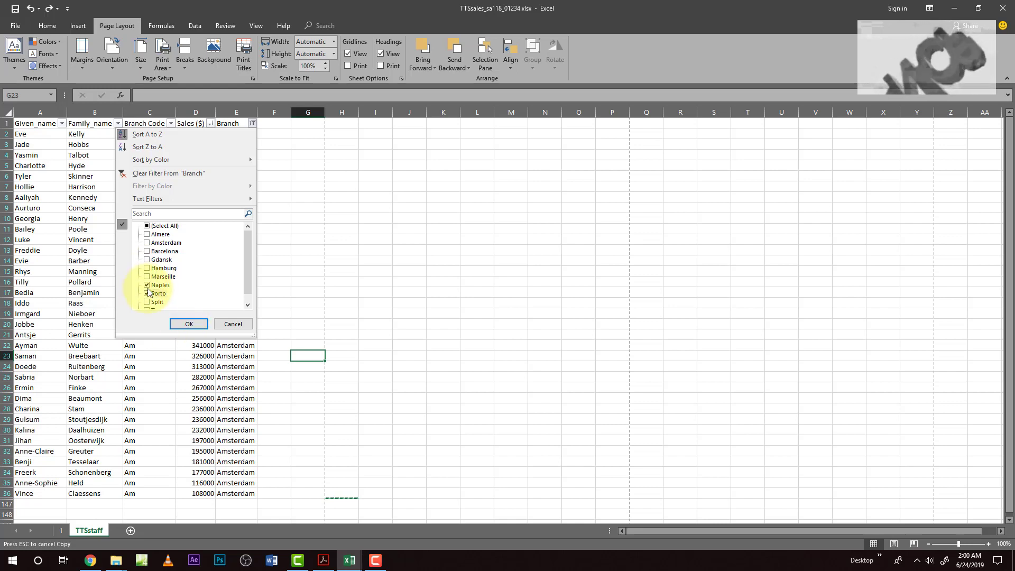
left_click(186, 324)
scroll(195, 341, "down", 12)
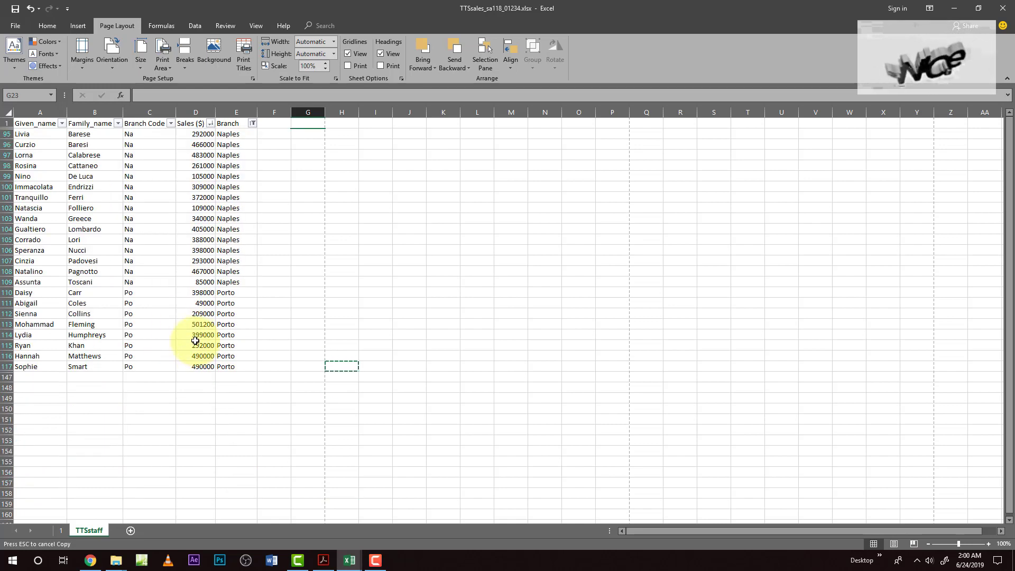
Step: Highlight the full sorting instruction sentence in the exam PDF and return to Excel
left_click(324, 560)
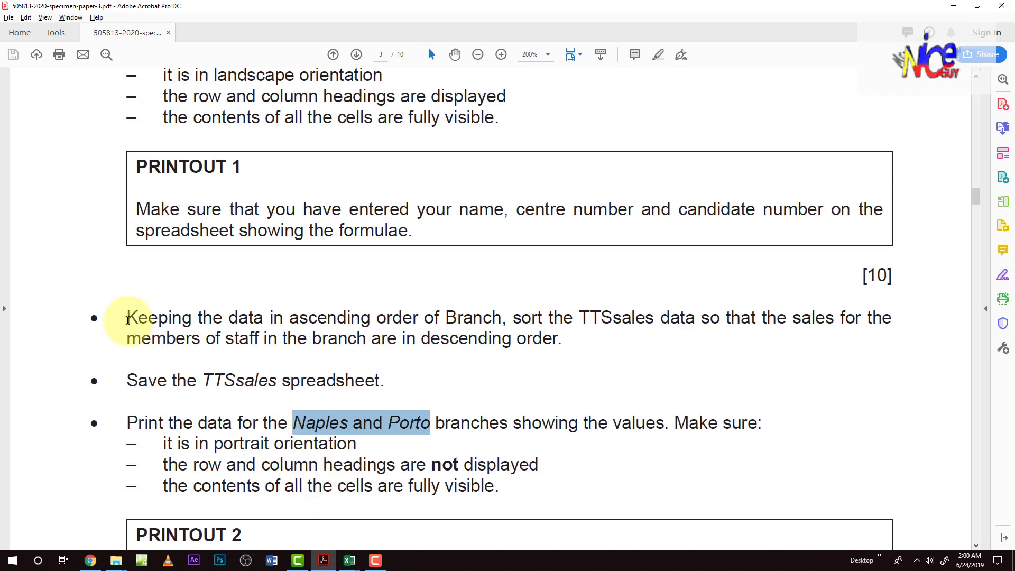
left_click_drag(127, 318, 563, 339)
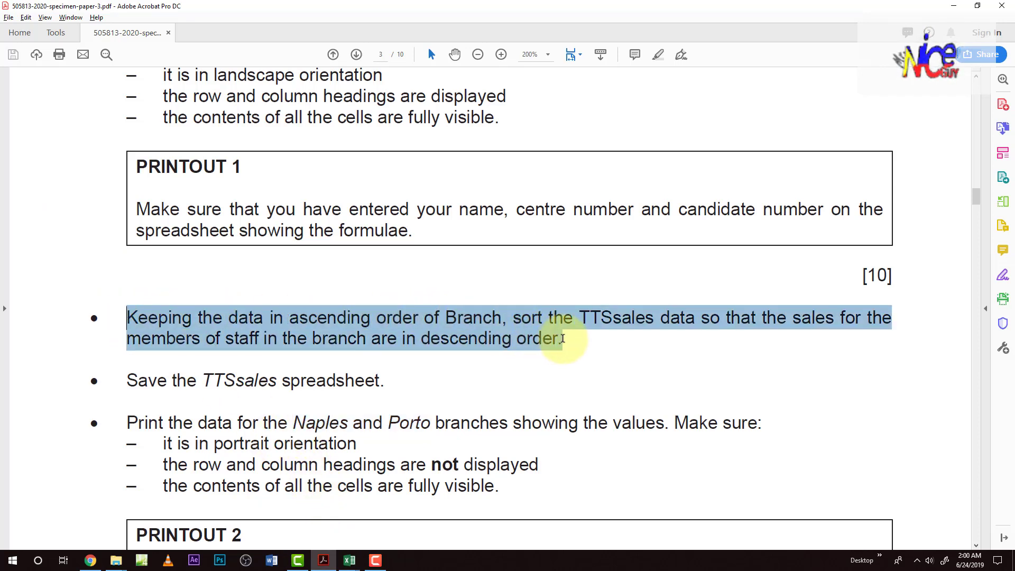
left_click(350, 560)
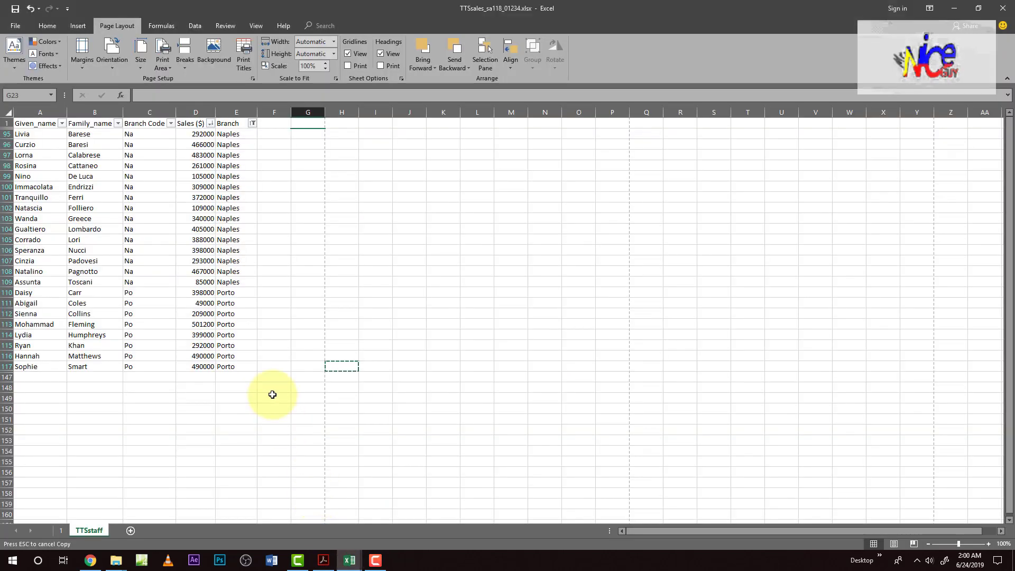
Step: Re-apply the Branch then Sales descending sort to the filtered Naples and Porto rows
left_click(286, 311)
left_click_drag(197, 134, 208, 269)
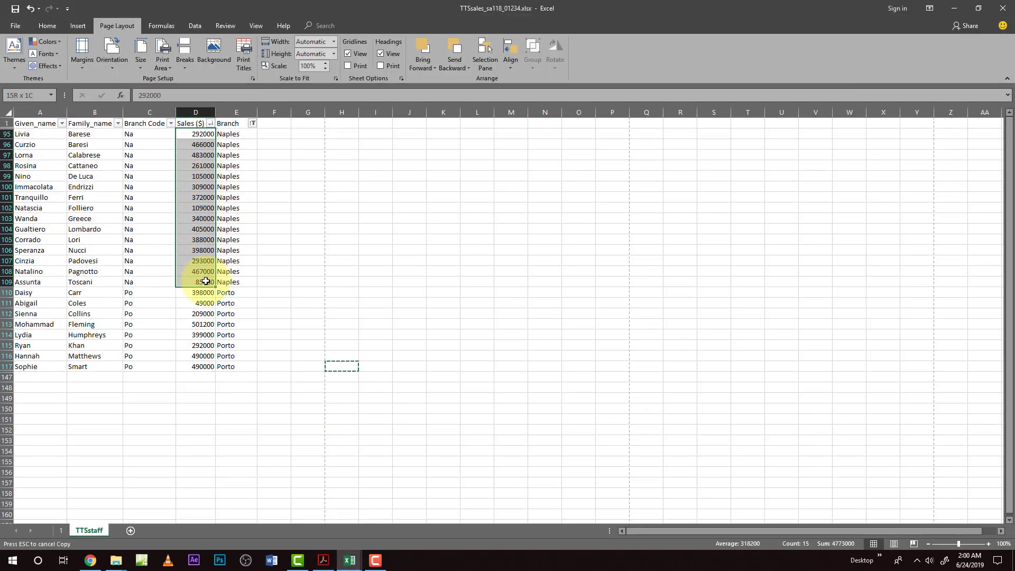
left_click(261, 267)
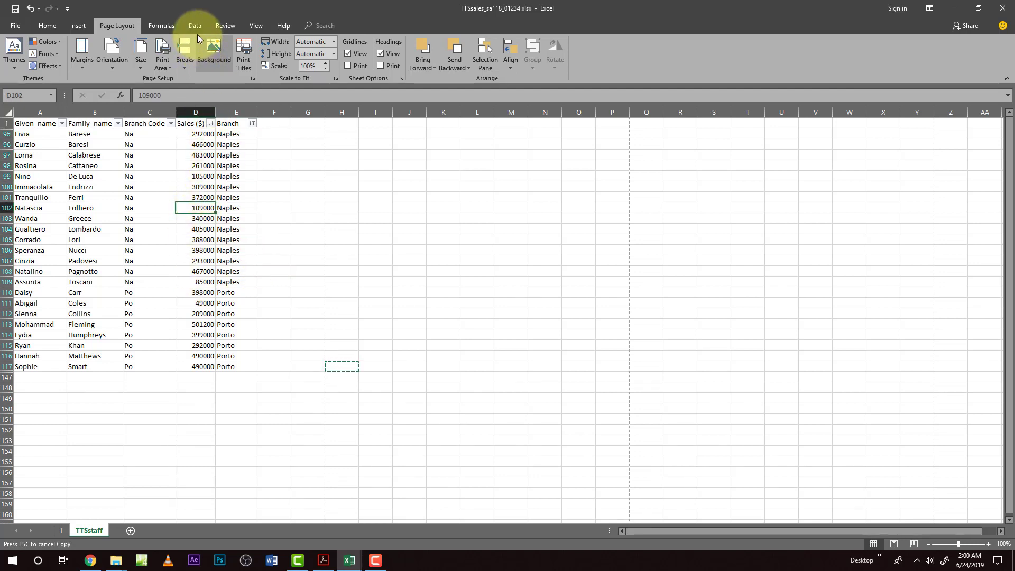
left_click(195, 26)
left_click(341, 50)
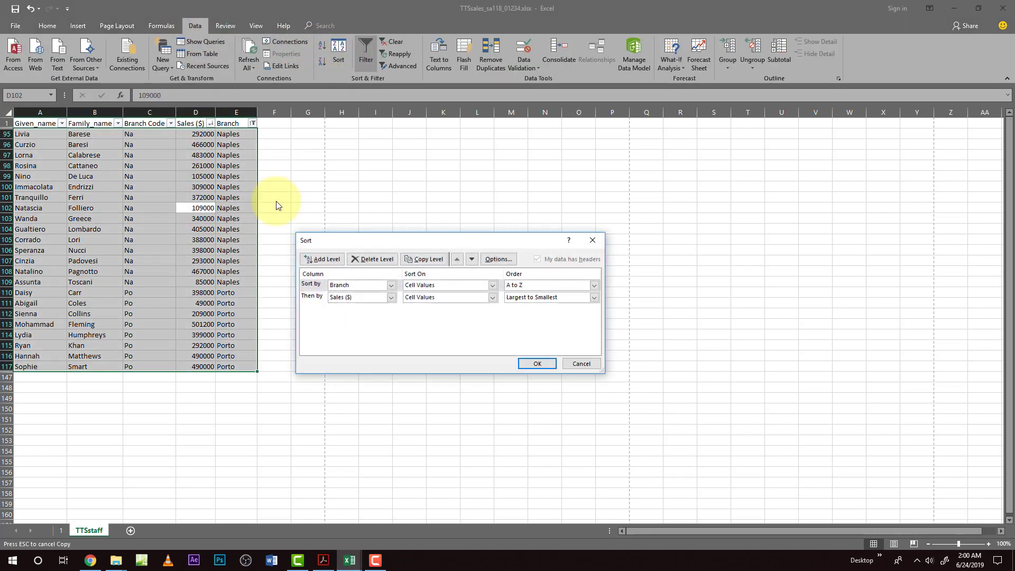
left_click(536, 365)
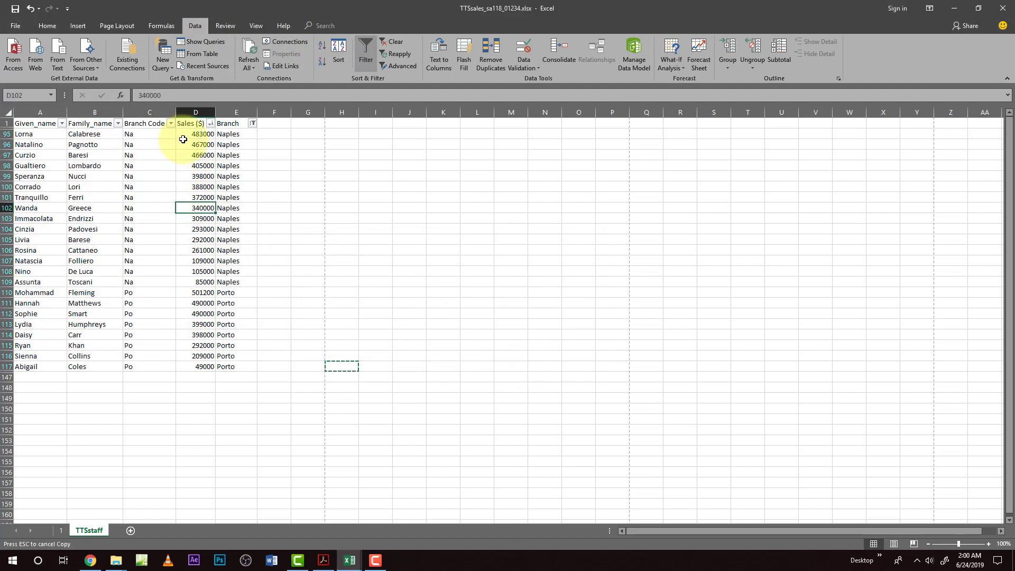
left_click_drag(183, 139, 248, 282)
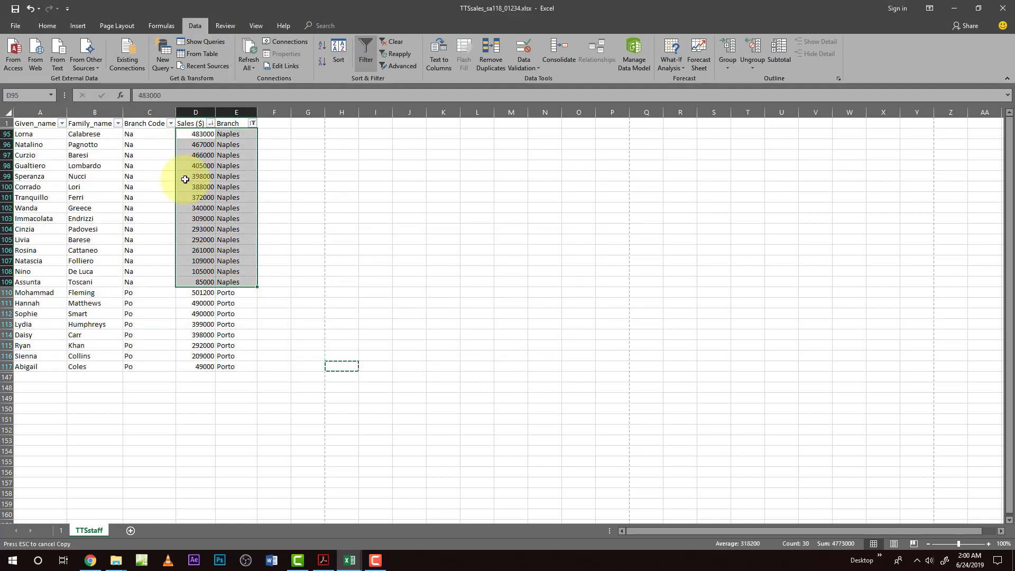
Step: Reread the values-printout requirement in the PDF, then bring up the Page Layout settings
left_click(323, 560)
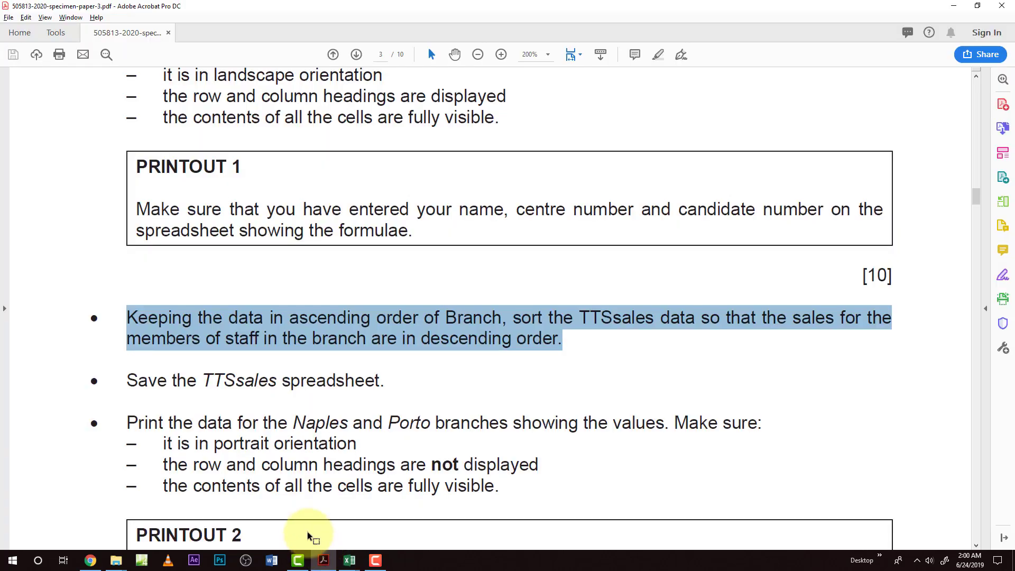
scroll(197, 485, "down", 2)
left_click_drag(177, 366, 302, 370)
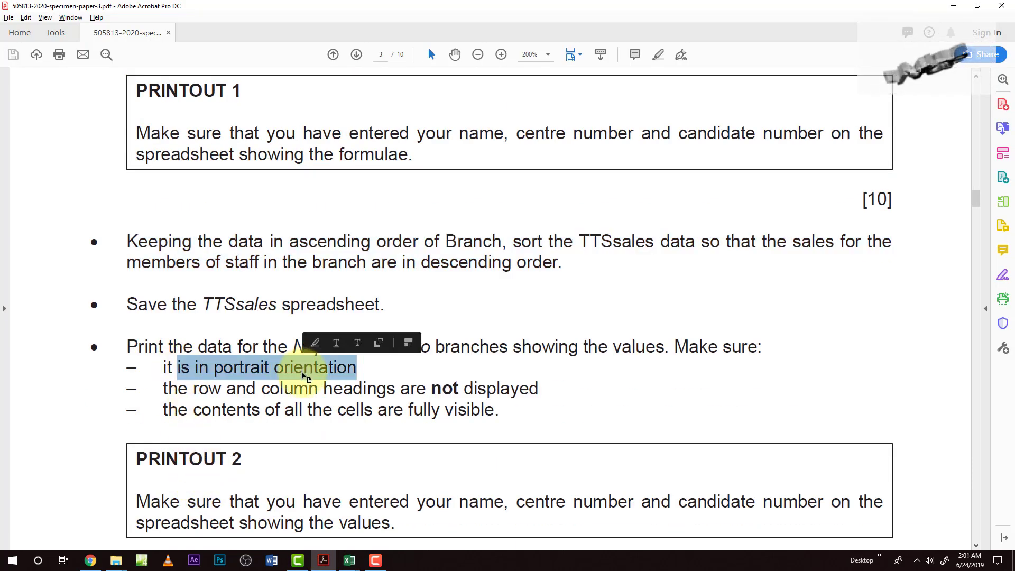
left_click_drag(512, 346, 668, 346)
key("alt+Tab")
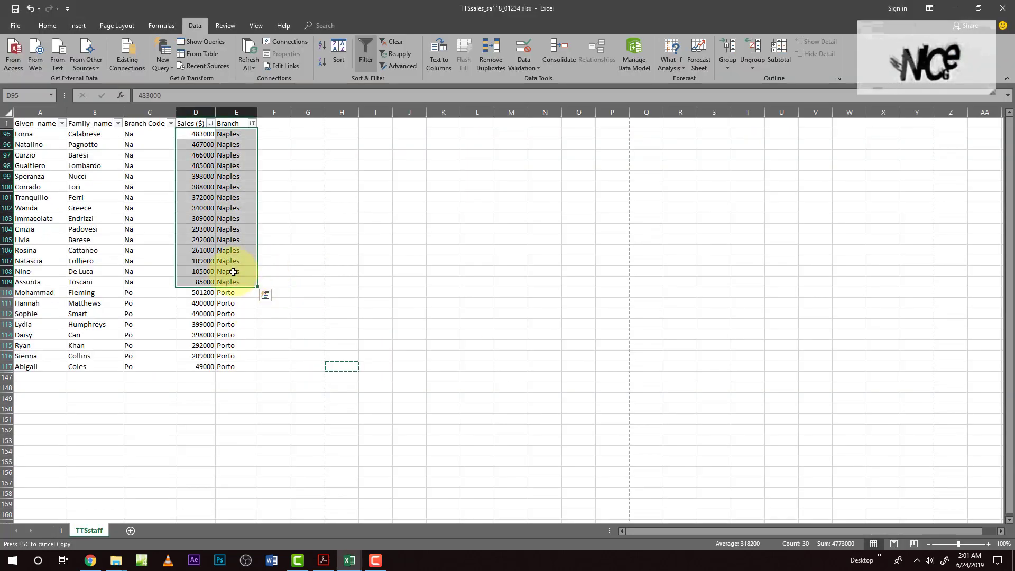
left_click(150, 176)
left_click(114, 26)
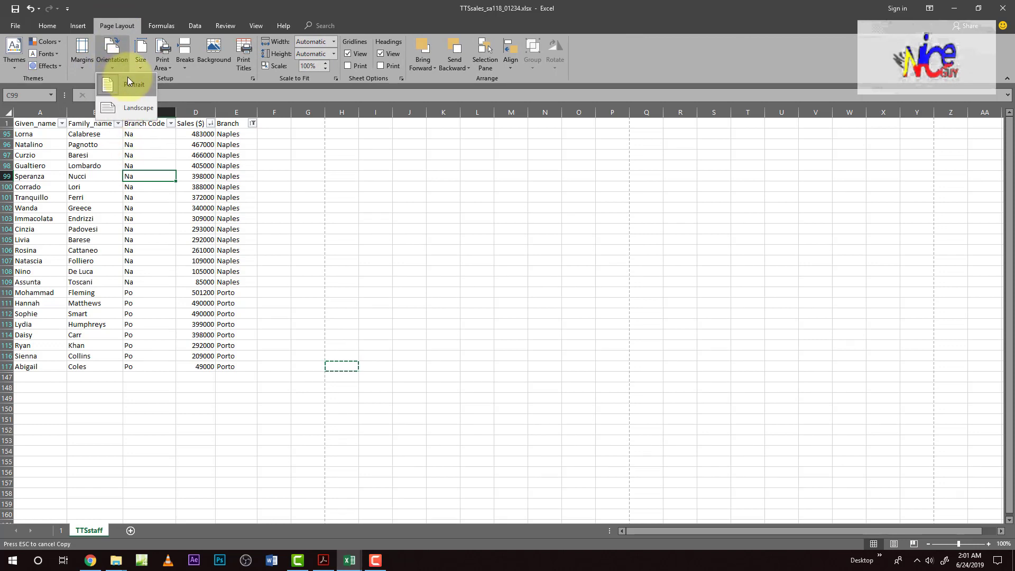
Step: Review the orientation and headings requirements in the PDF and select the column title row
left_click(324, 560)
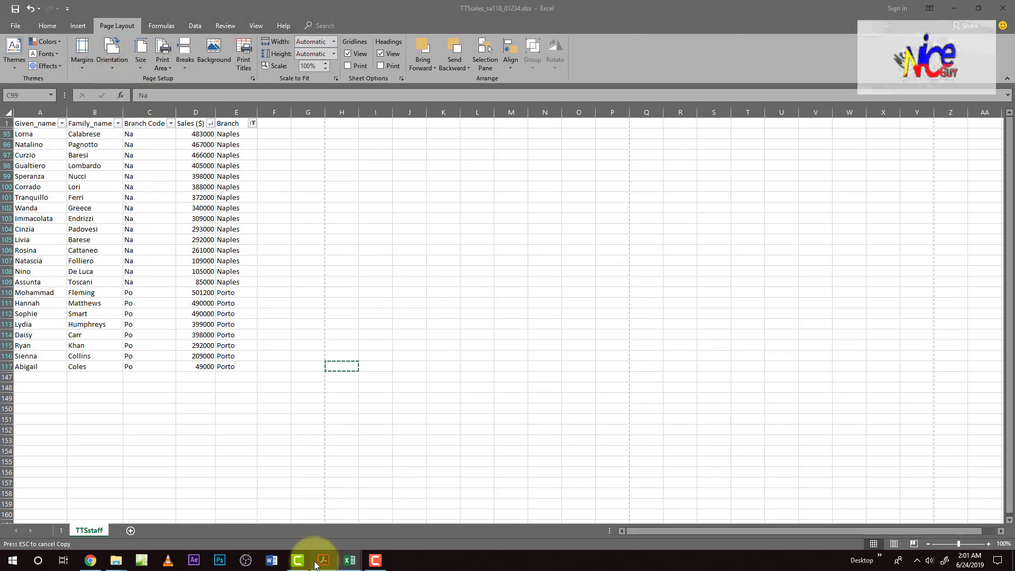
left_click_drag(172, 388, 502, 408)
key("alt+Tab")
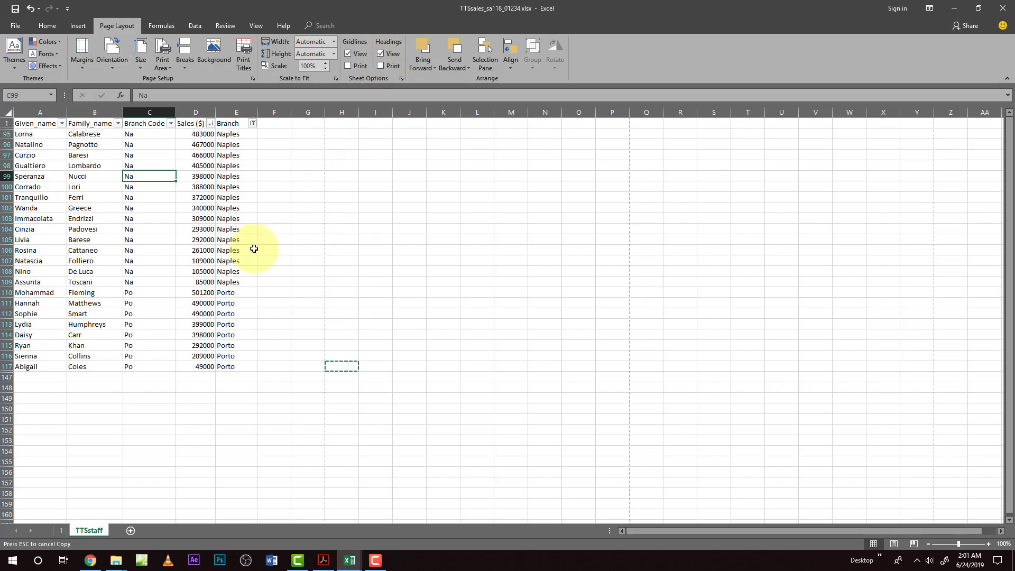
key("alt+Tab")
left_click(199, 419)
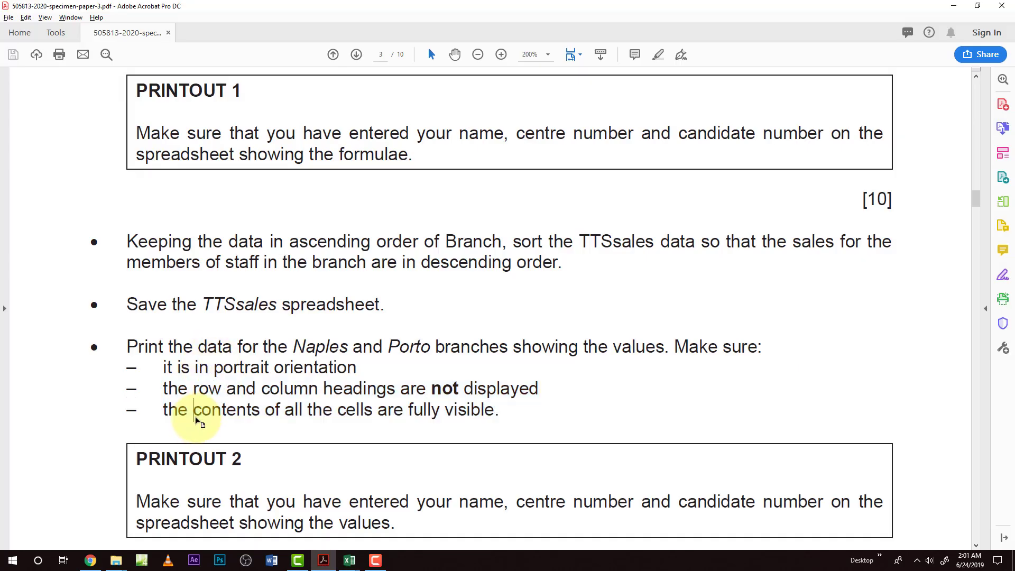
key("alt+Tab")
left_click(7, 123)
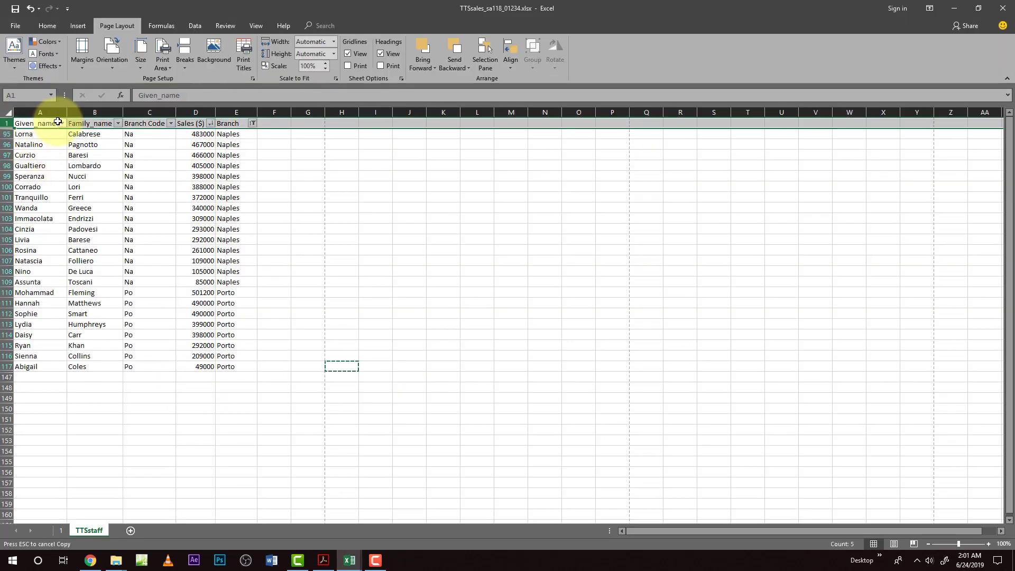
Step: Read the note about entering name and numbers, then preview the portrait printout without headings
key("alt+Tab")
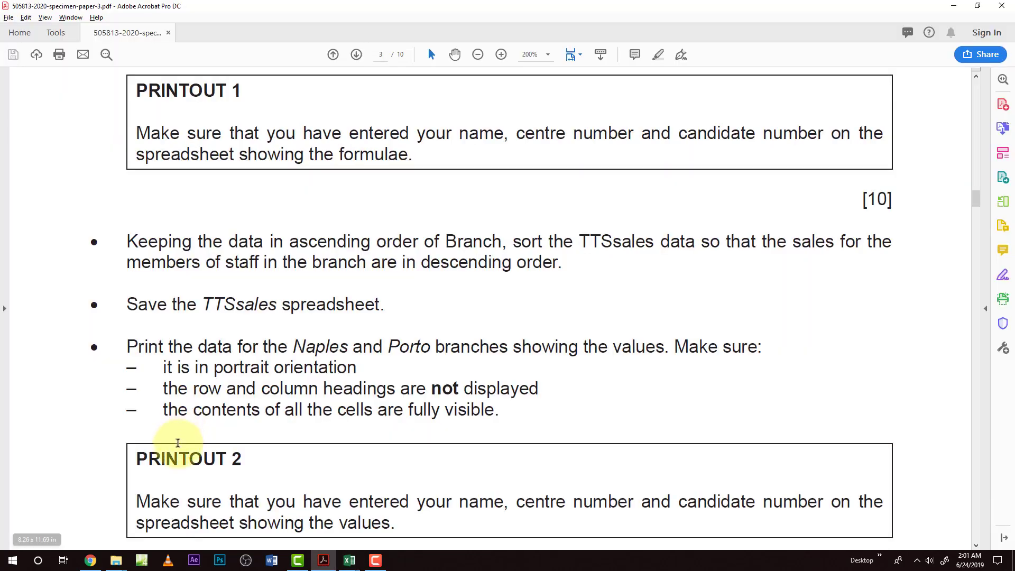
scroll(211, 439, "down", 2)
left_click_drag(351, 401, 548, 401)
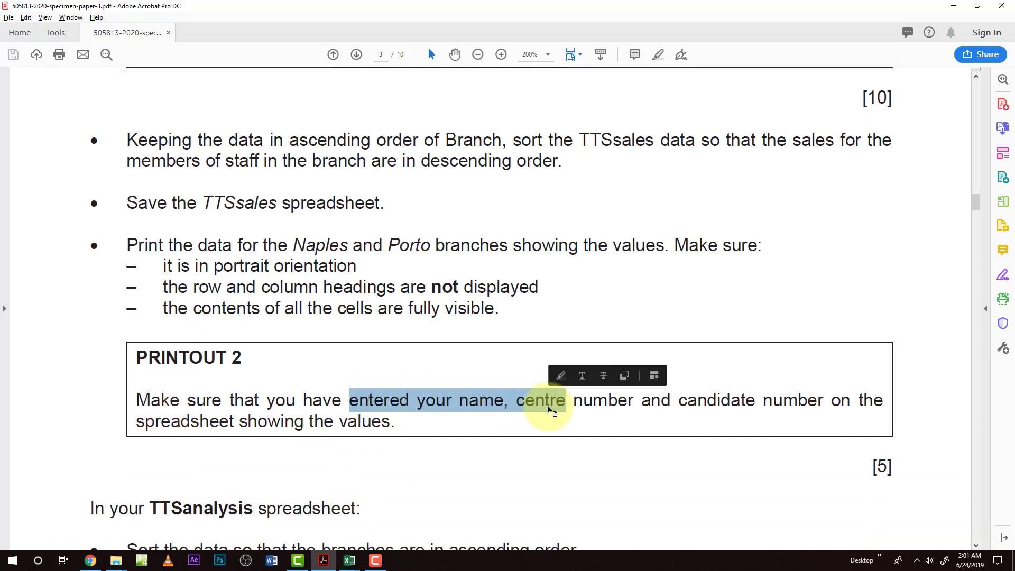
key("alt+Tab")
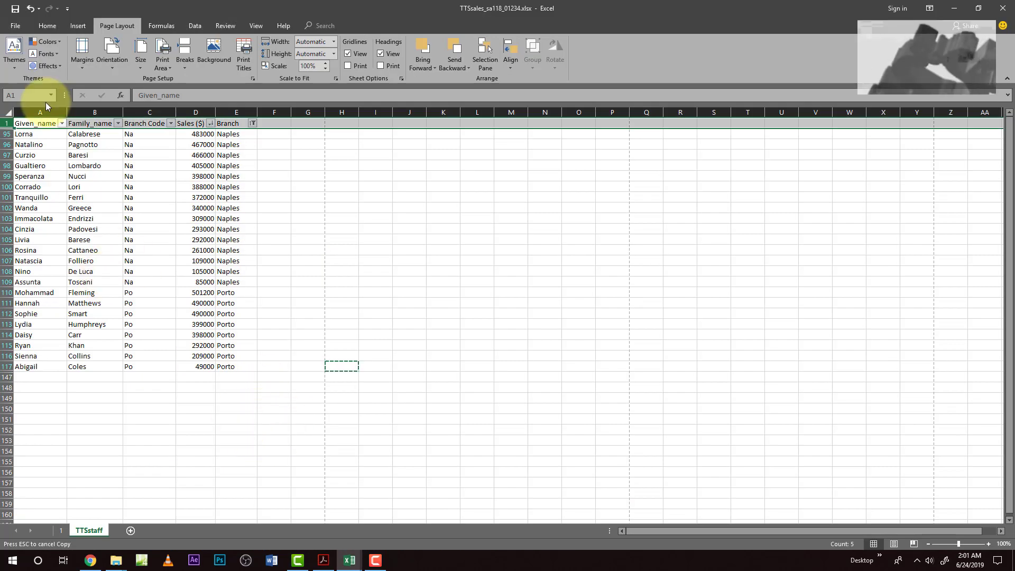
key("ctrl+p")
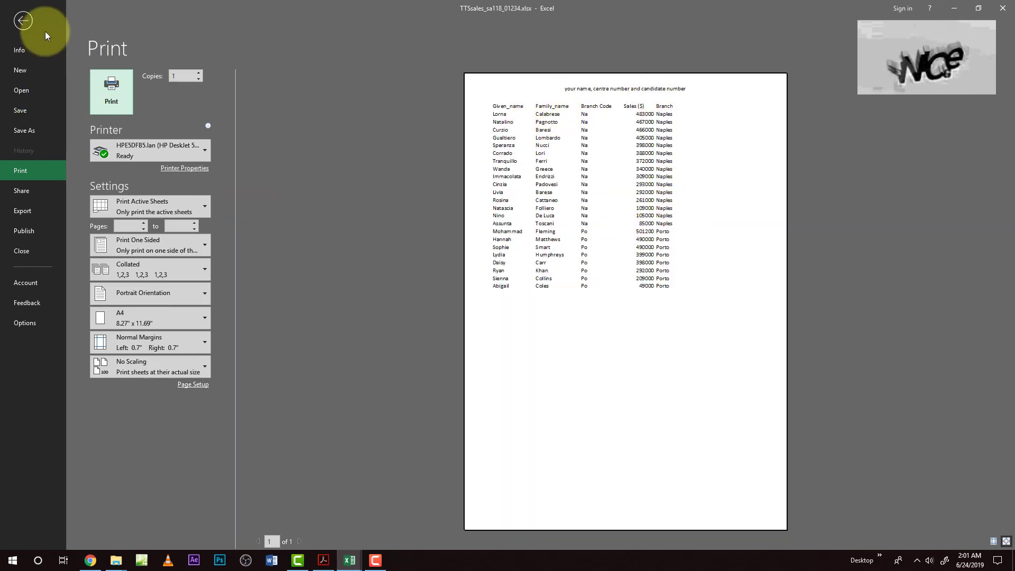
left_click(23, 21)
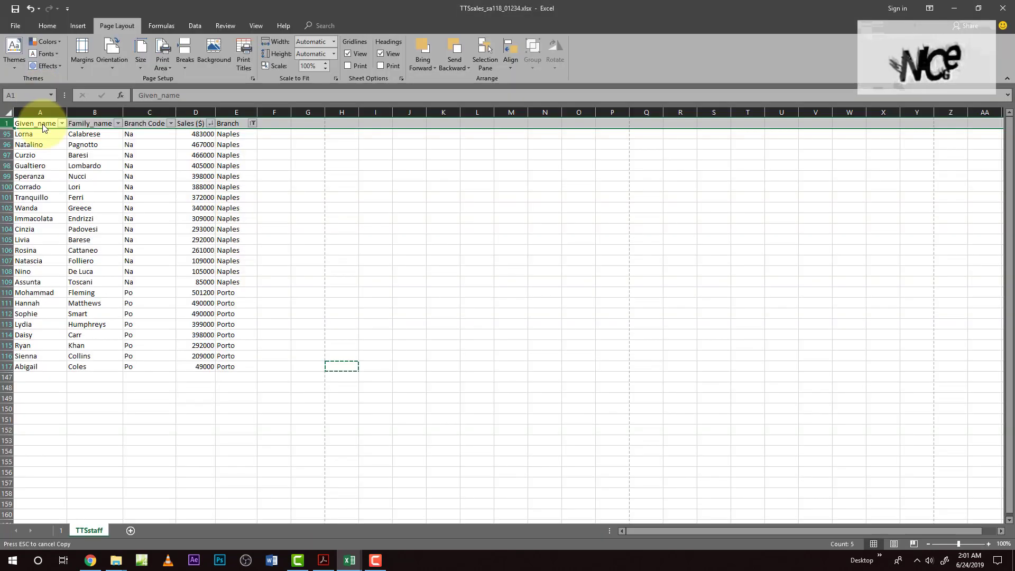
Step: Make a copy of the TTSstaff sheet and rename the copy to 2
right_click(84, 530)
left_click(131, 449)
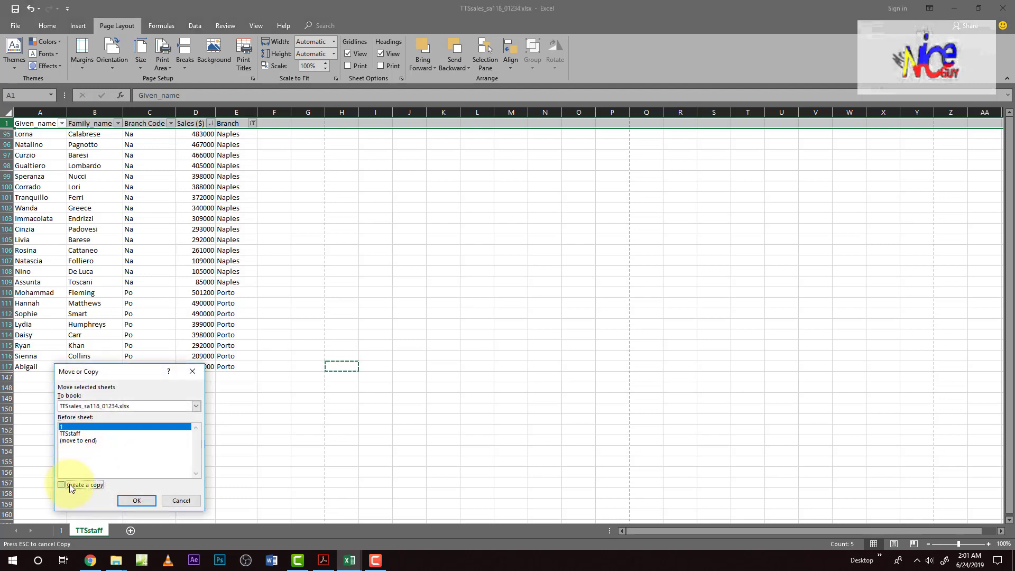
left_click(135, 501)
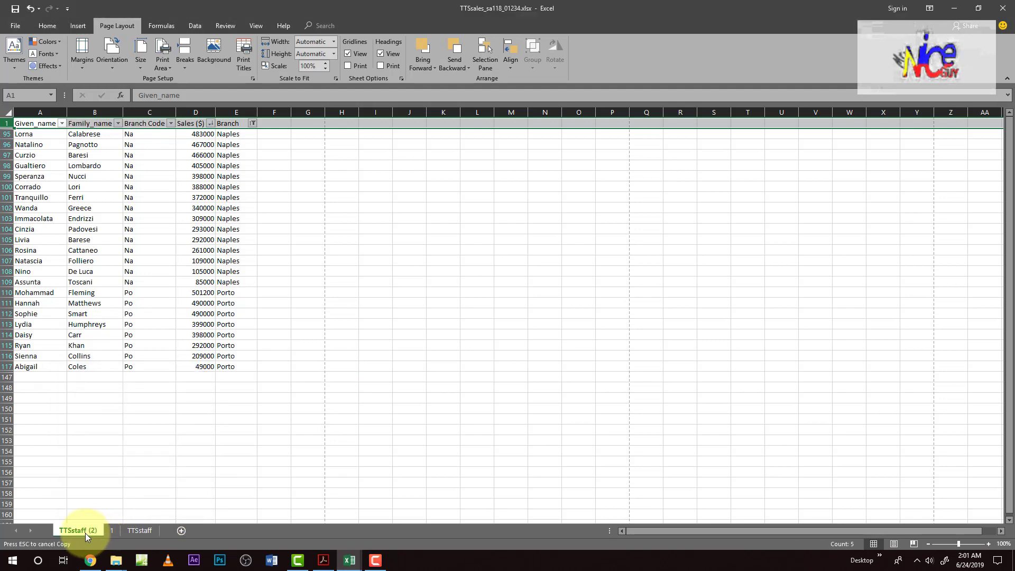
double_click(86, 531)
type("2")
key("Return")
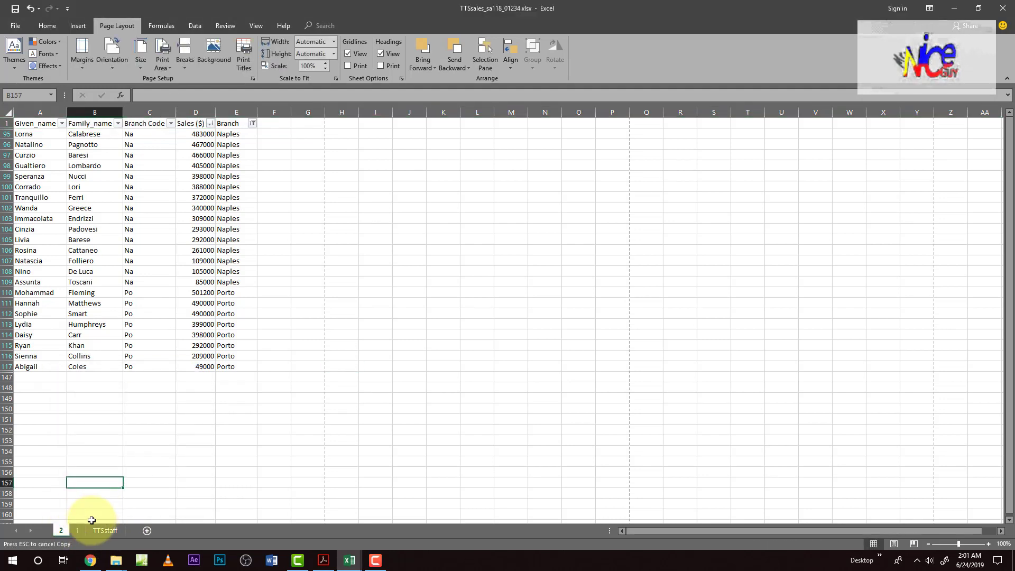
Step: Go back to the TTSstaff sheet and switch to the exam paper PDF
left_click(107, 531)
left_click(191, 442)
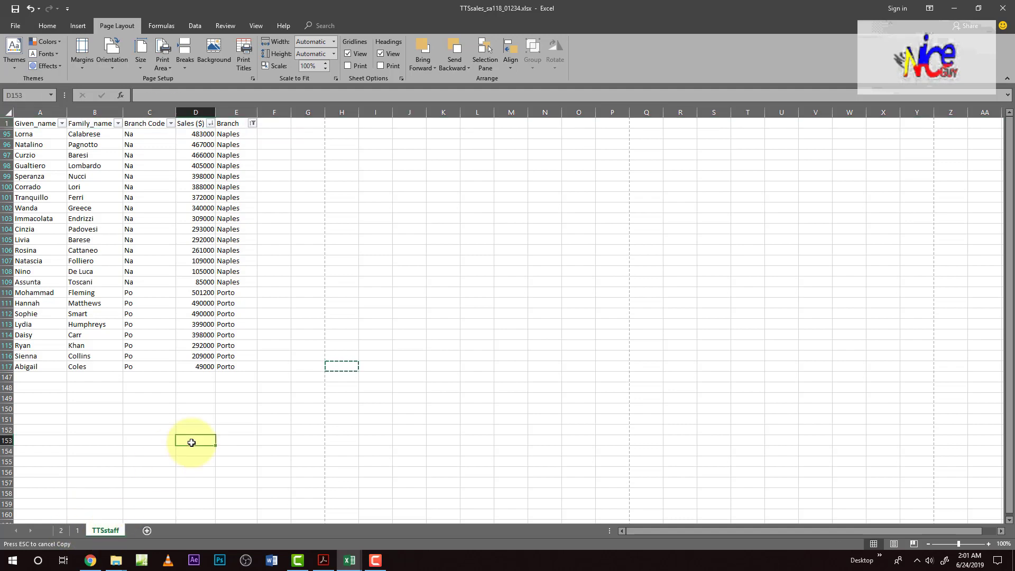
key("alt+Tab")
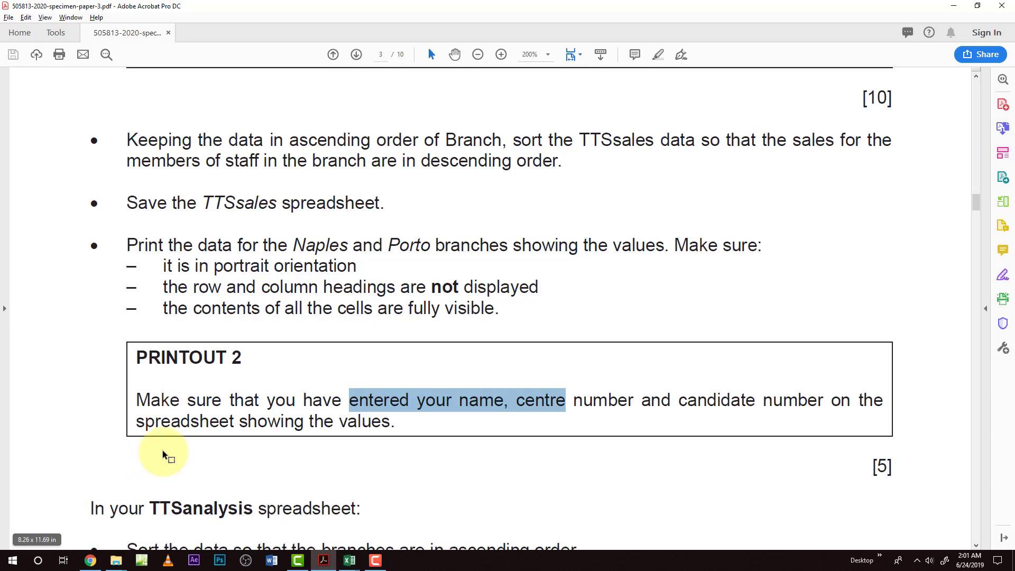
Step: Scroll to the exam paper's TTSanalysis section, highlight its heading, and return to Excel
scroll(168, 450, "down", 3)
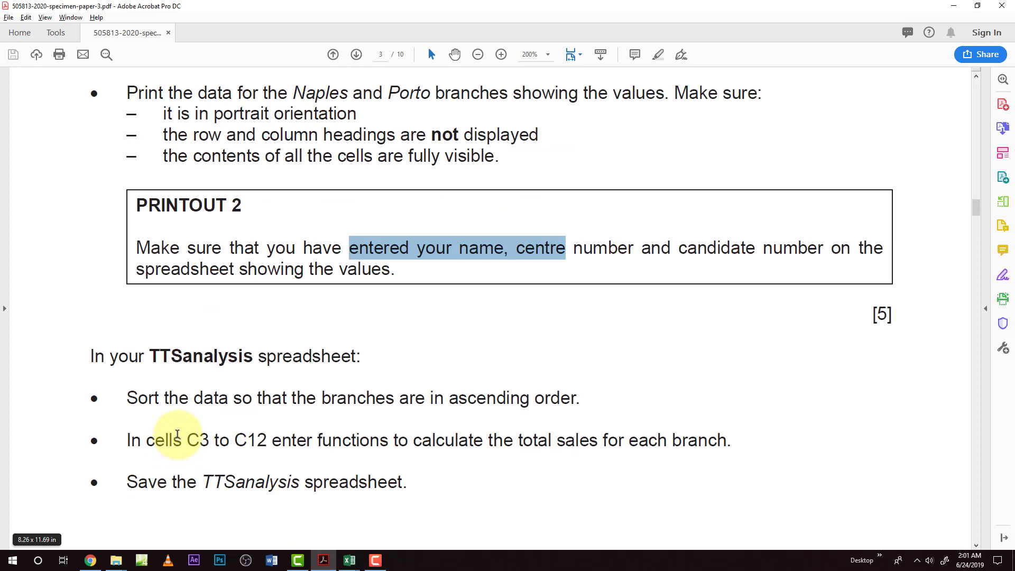
scroll(178, 434, "down", 3)
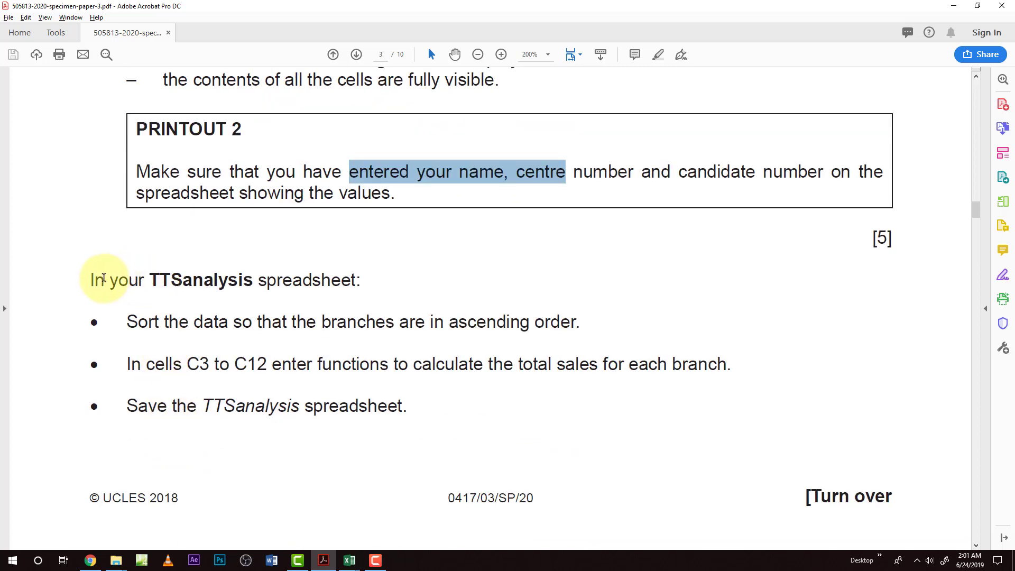
left_click_drag(93, 280, 186, 279)
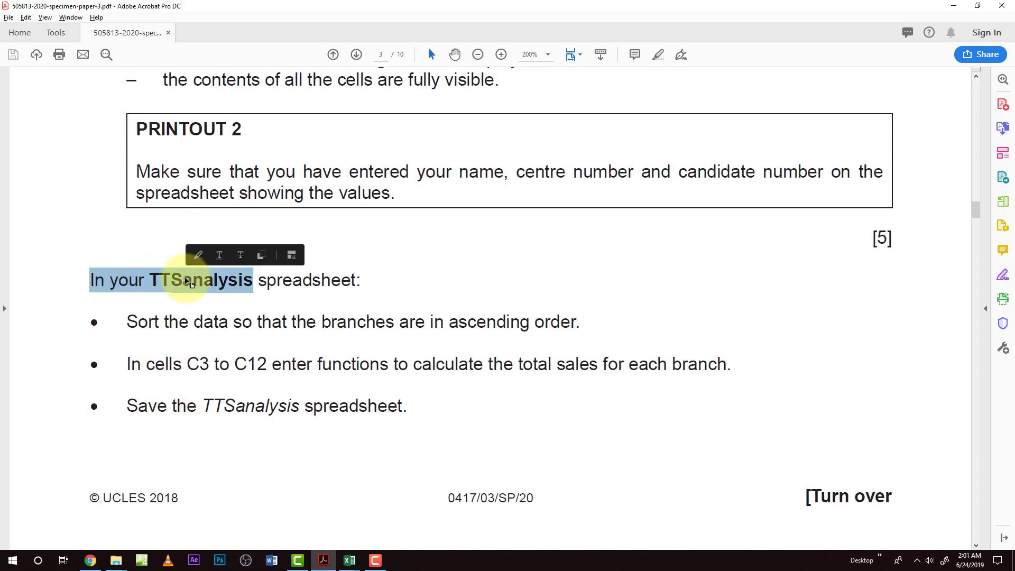
left_click(344, 558)
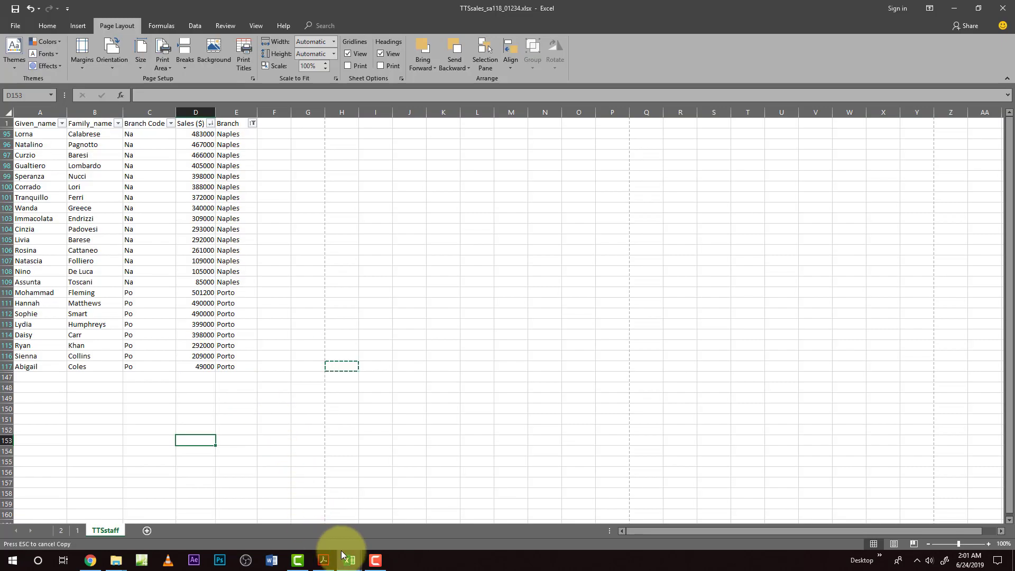
left_click(343, 554)
Step: Bring up the TTSanalysis workbook and copy the Amsterdam and Almere branch names
left_click(335, 525)
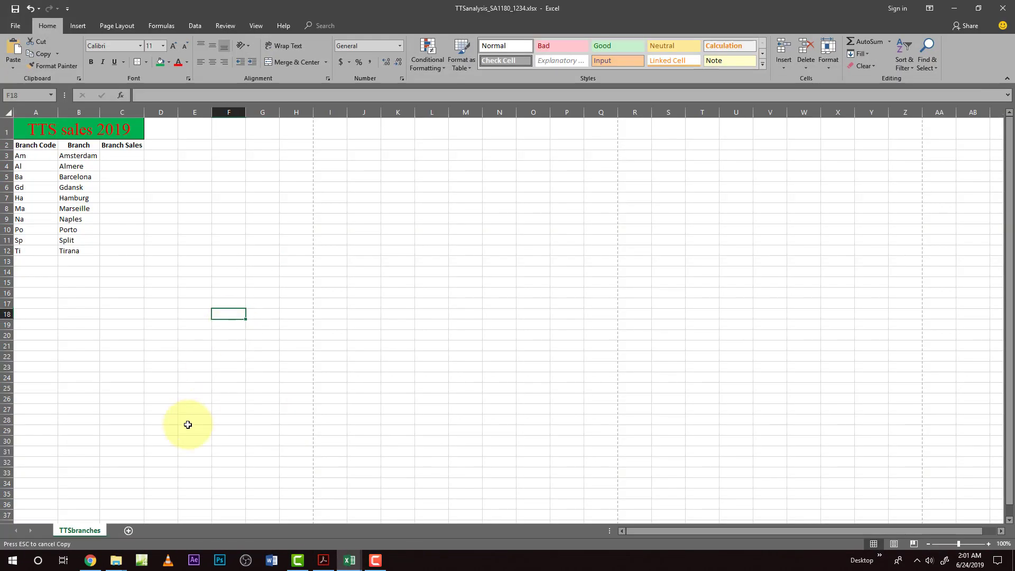
scroll(187, 424, "up", 5)
left_click(299, 337)
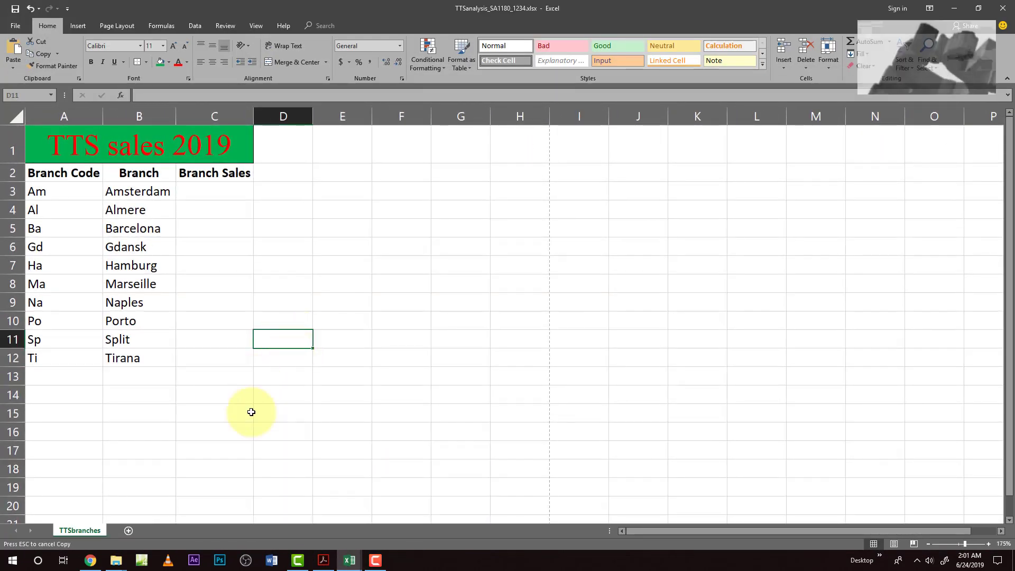
left_click(323, 559)
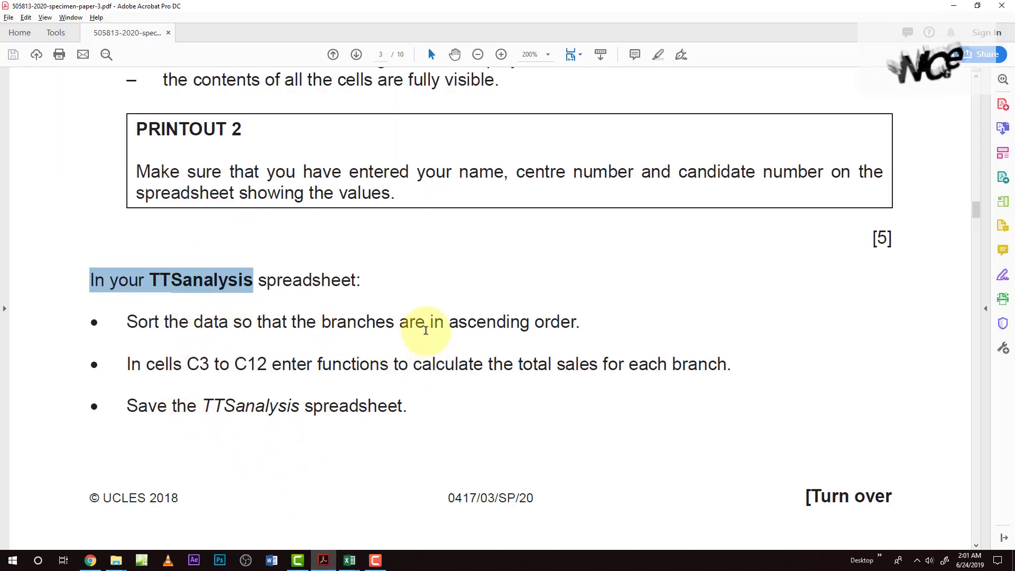
key("alt+Tab")
left_click_drag(140, 192, 140, 210)
key("ctrl+c")
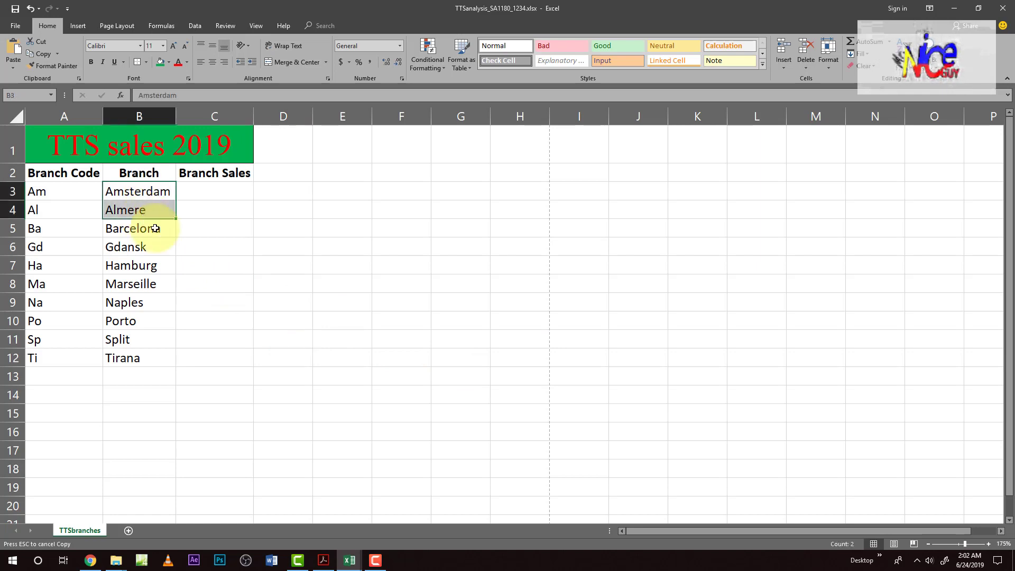
left_click(205, 260)
Step: Sort the branch table by the Branch column, A to Z, then go back to the instructions PDF
left_click(107, 194)
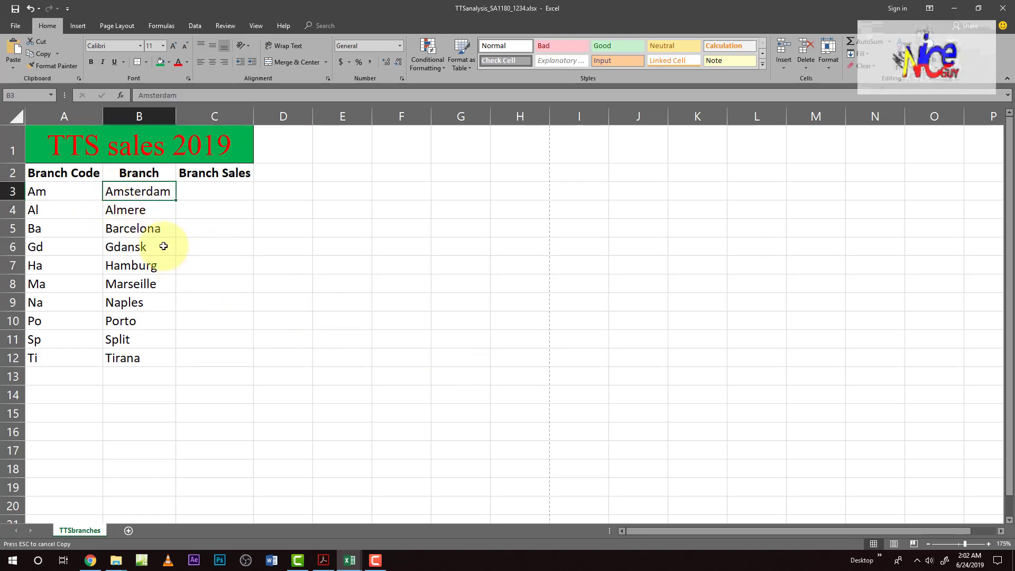
left_click(192, 24)
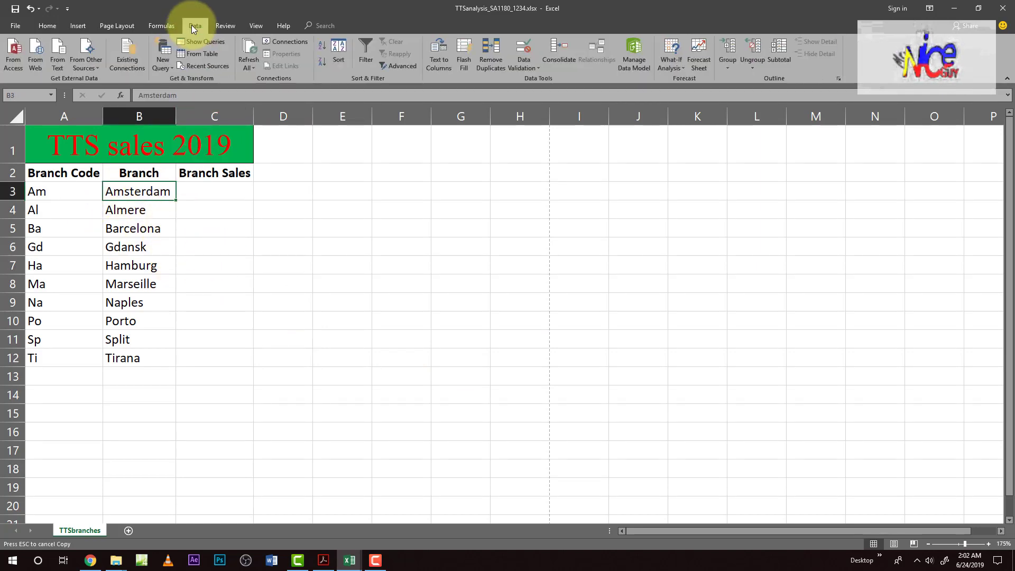
left_click(338, 51)
left_click_drag(356, 240, 413, 223)
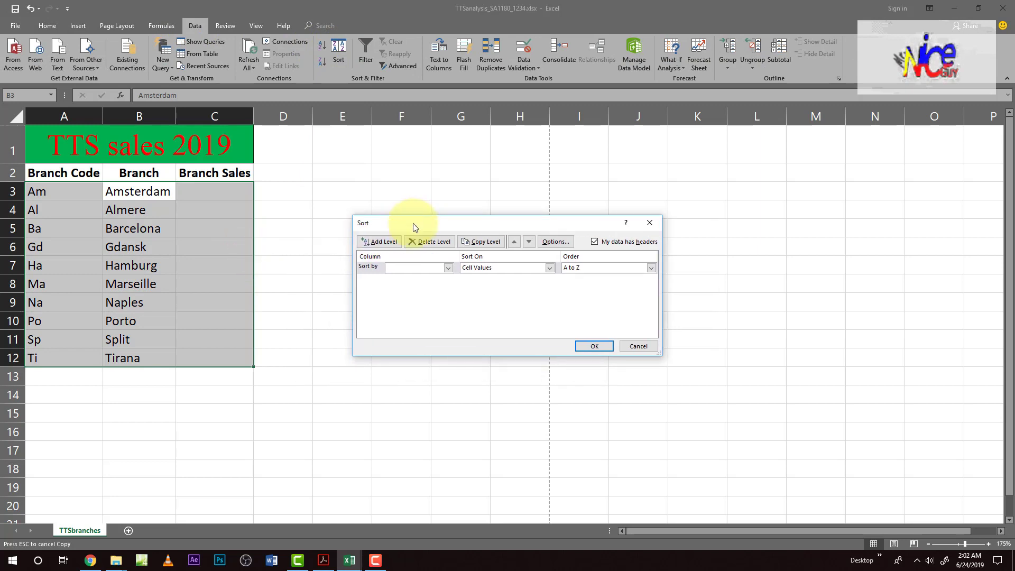
left_click(441, 265)
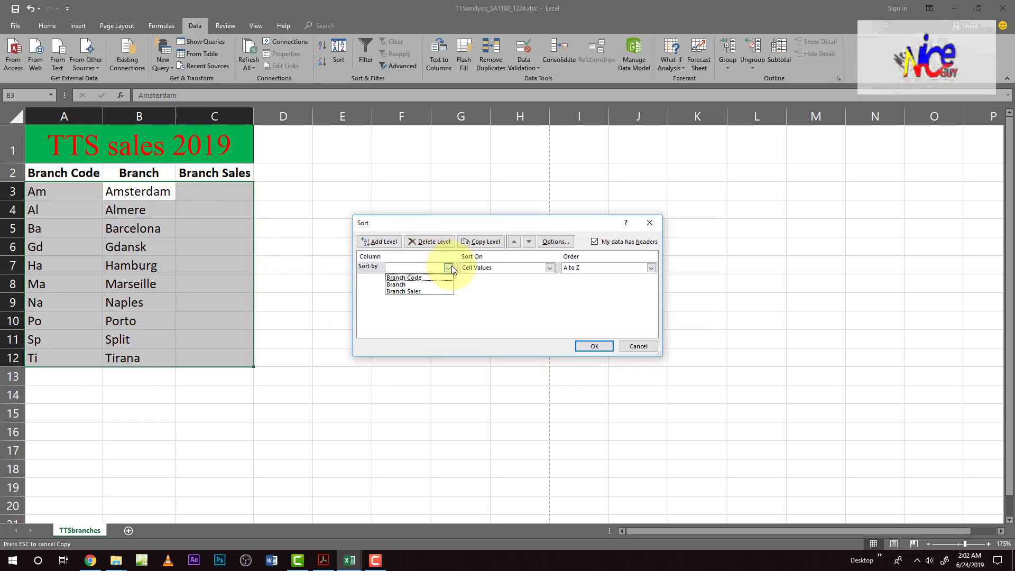
left_click(405, 286)
left_click(587, 347)
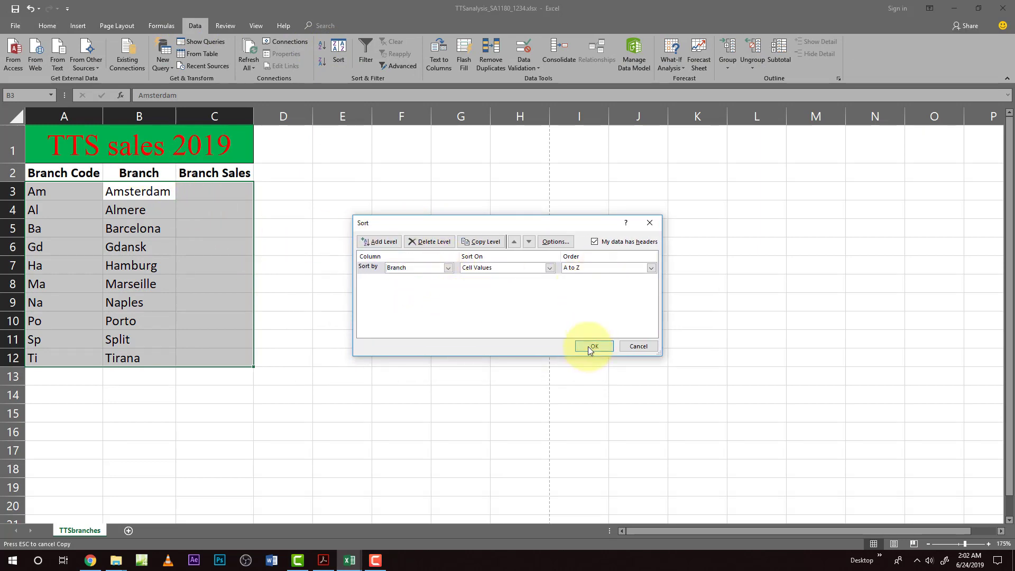
left_click(474, 315)
left_click(47, 193)
left_click_drag(127, 191, 141, 351)
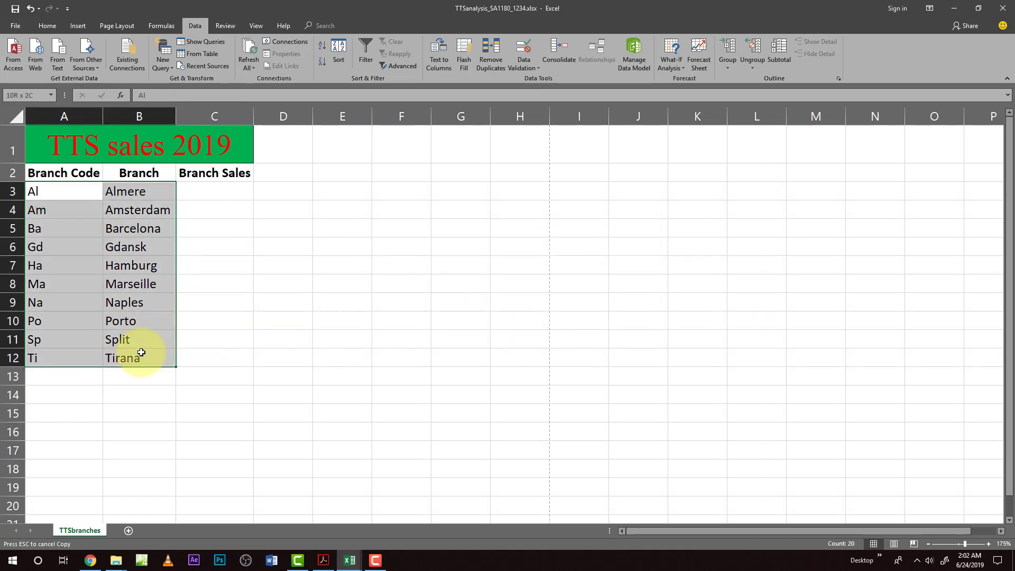
key("alt+Tab")
scroll(162, 344, "down", 2)
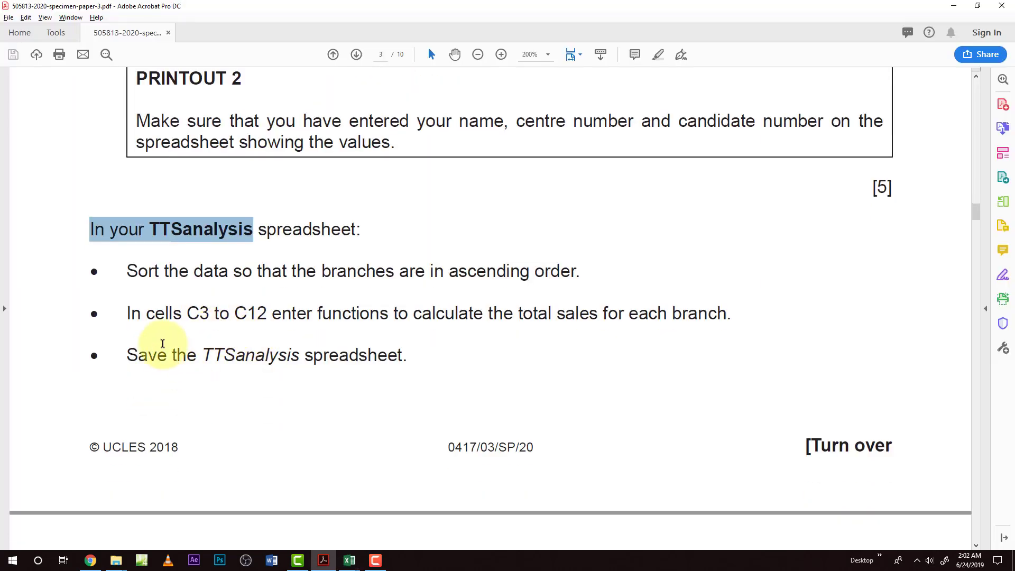
Step: Highlight the C3-to-C12 total-sales instruction, then select cell C3 in TTSanalysis
left_click_drag(193, 316, 492, 319)
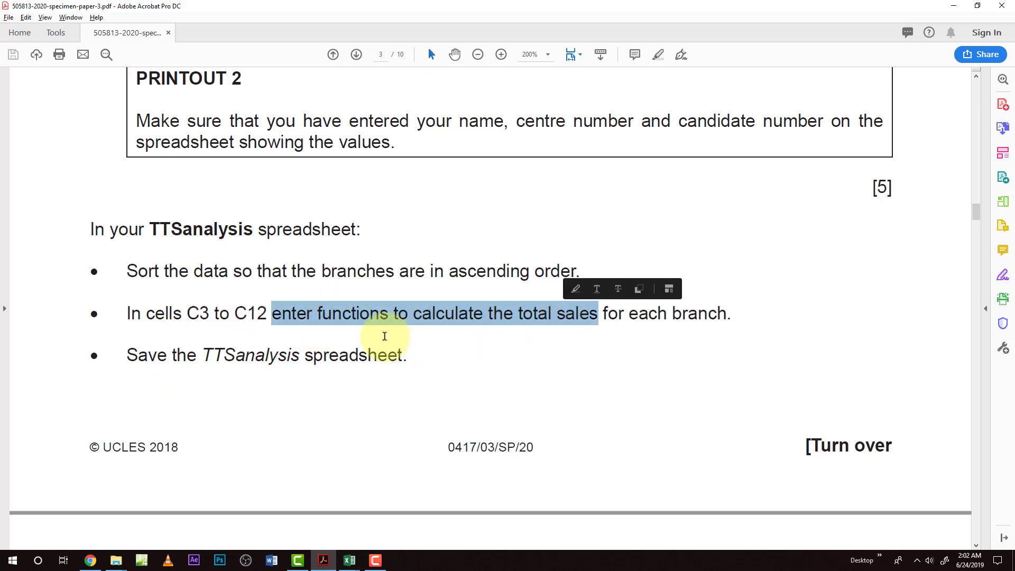
key("alt+Tab")
left_click(222, 192)
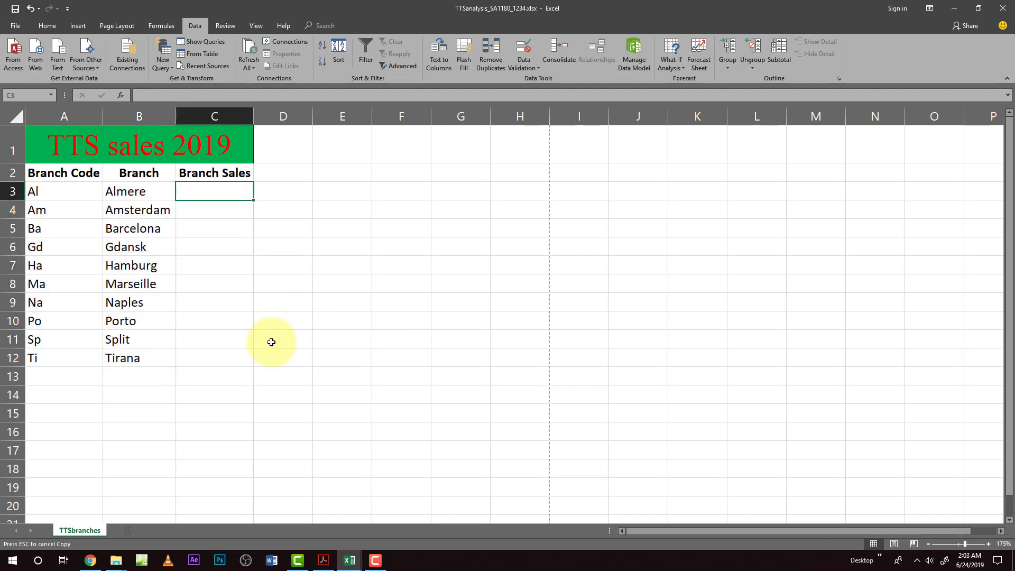
Step: Start a SUMIF in C3 with criteria A3 and range TTSstaff!C2:C146 from TTSsales
left_click(120, 95)
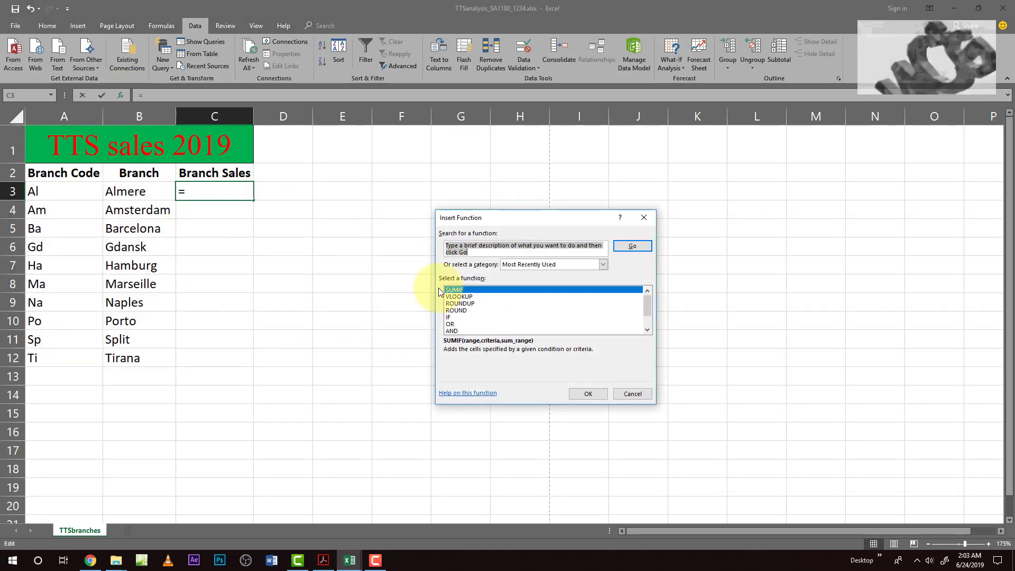
left_click(573, 391)
left_click(479, 276)
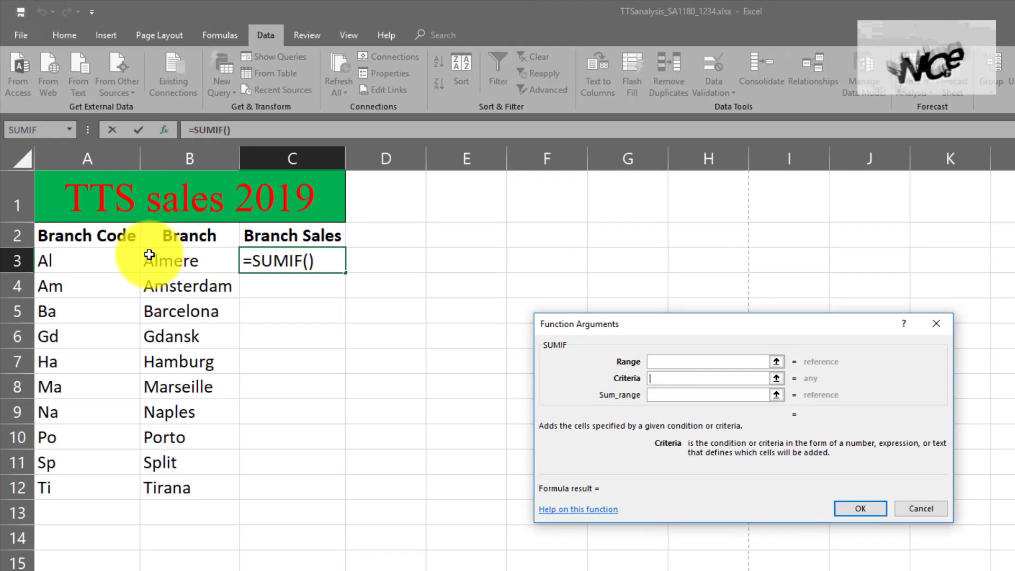
left_click(98, 190)
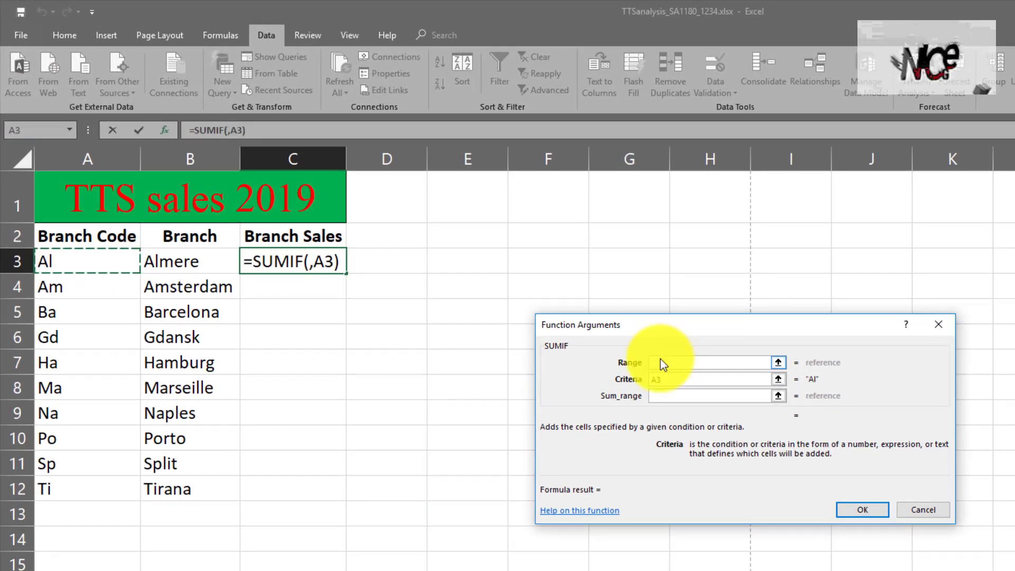
left_click(661, 362)
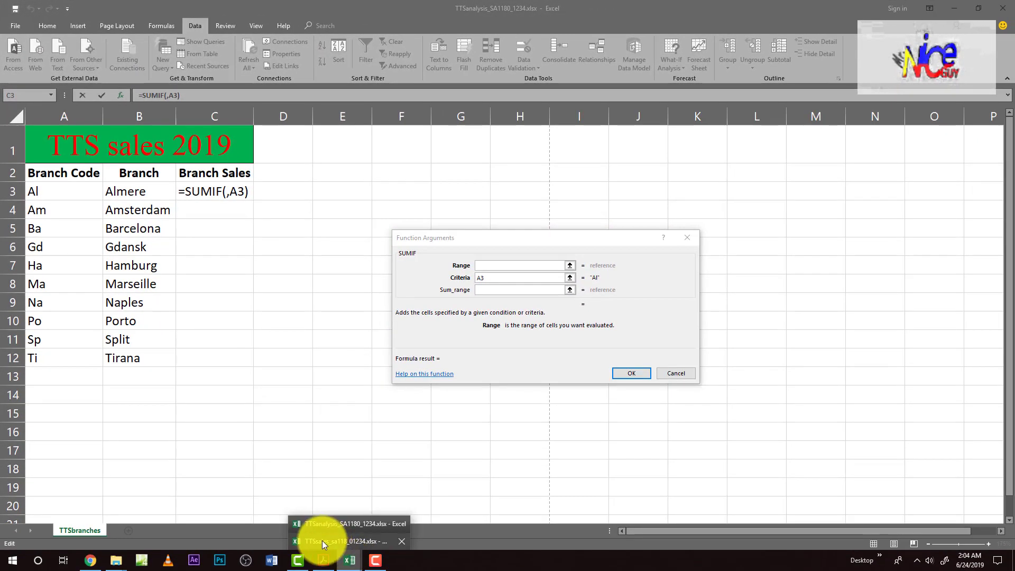
left_click(322, 540)
scroll(170, 271, "up", 10)
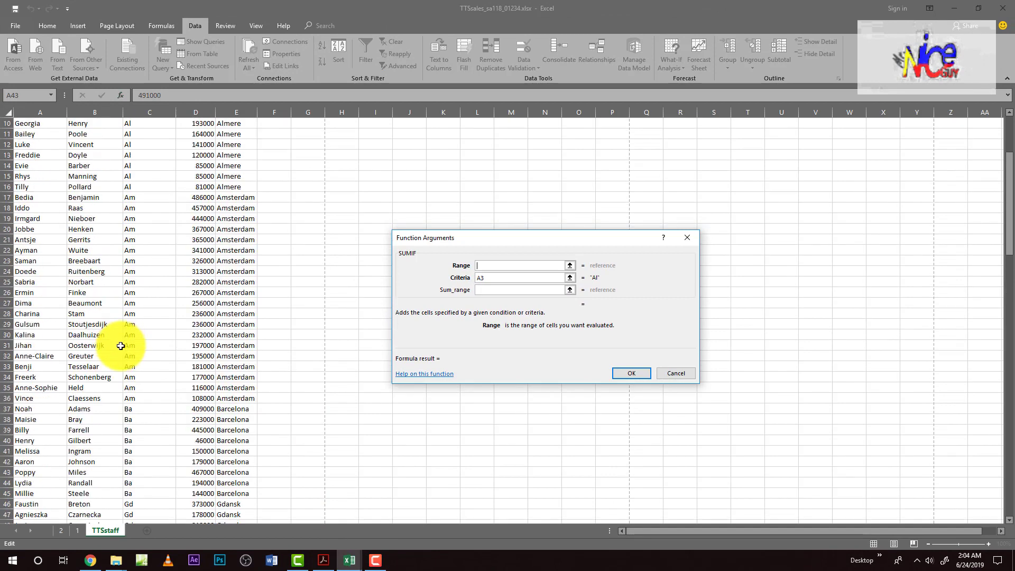
scroll(121, 345, "up", 3)
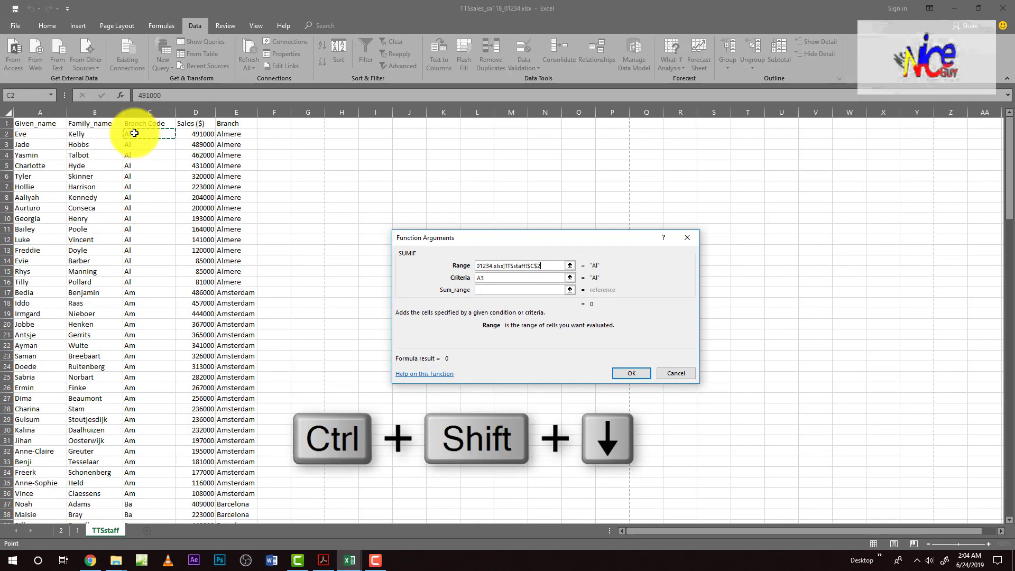
key("ctrl+shift+Down")
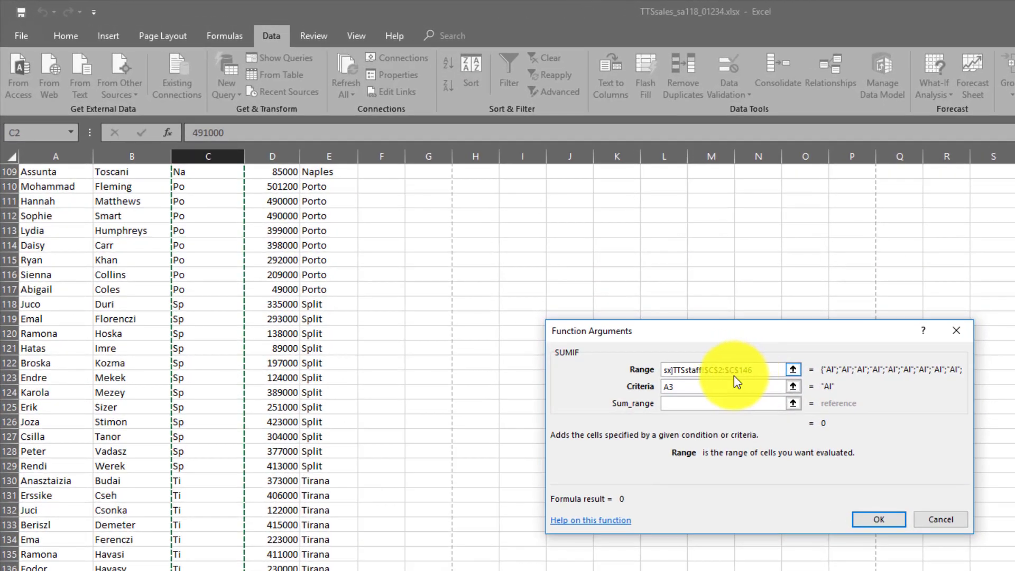
scroll(494, 278, "up", 7)
scroll(689, 387, "up", 2)
Step: Set the SUMIF sum range to TTSstaff!D2:D146 and confirm the Almere total
left_click(666, 406)
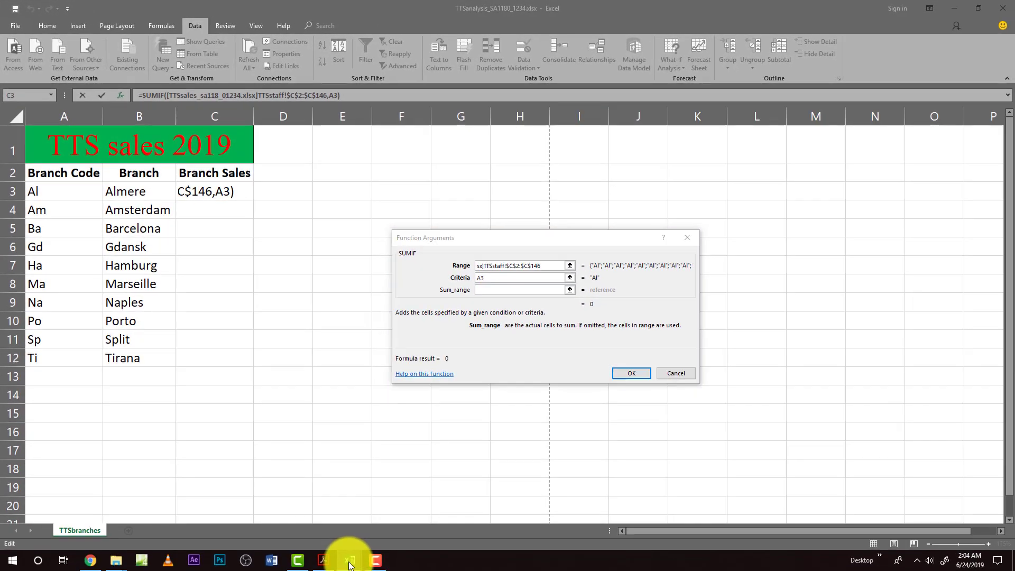
mouse_move(349, 558)
left_click(322, 523)
scroll(245, 419, "up", 20)
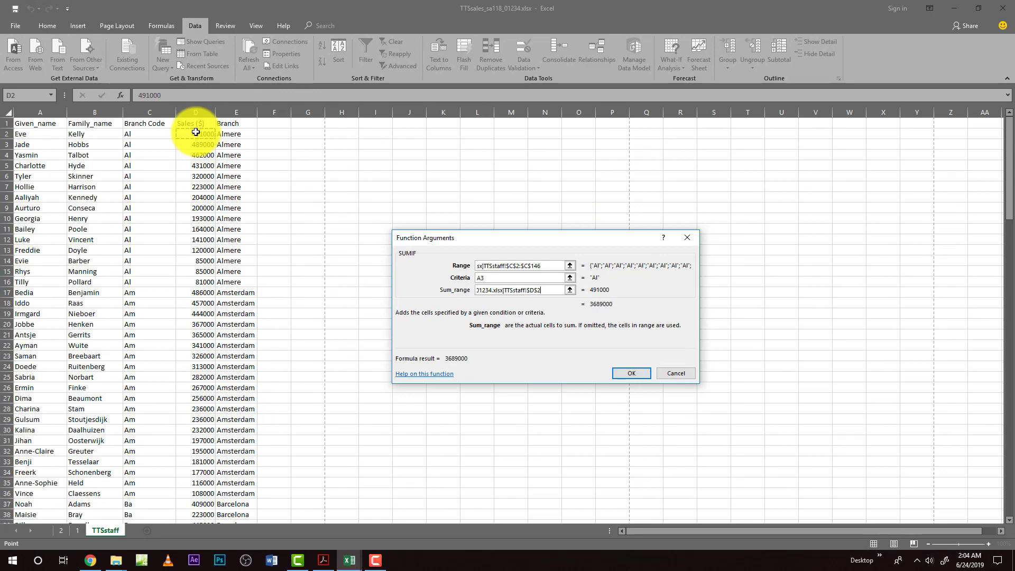
key("ctrl+shift+Down")
key("ctrl+shift+Left")
scroll(335, 401, "up", 4)
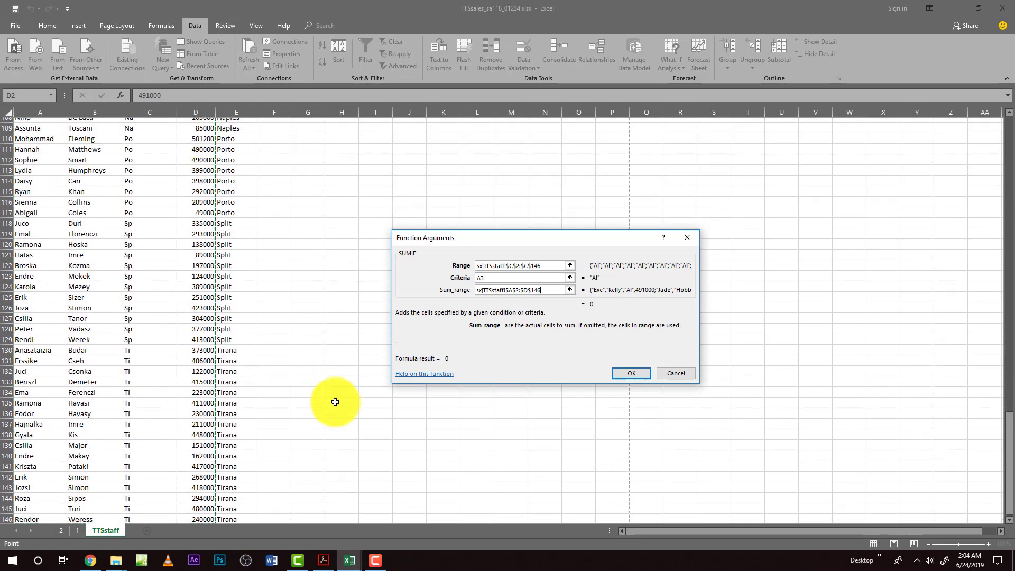
scroll(223, 464, "down", 8)
scroll(226, 449, "up", 20)
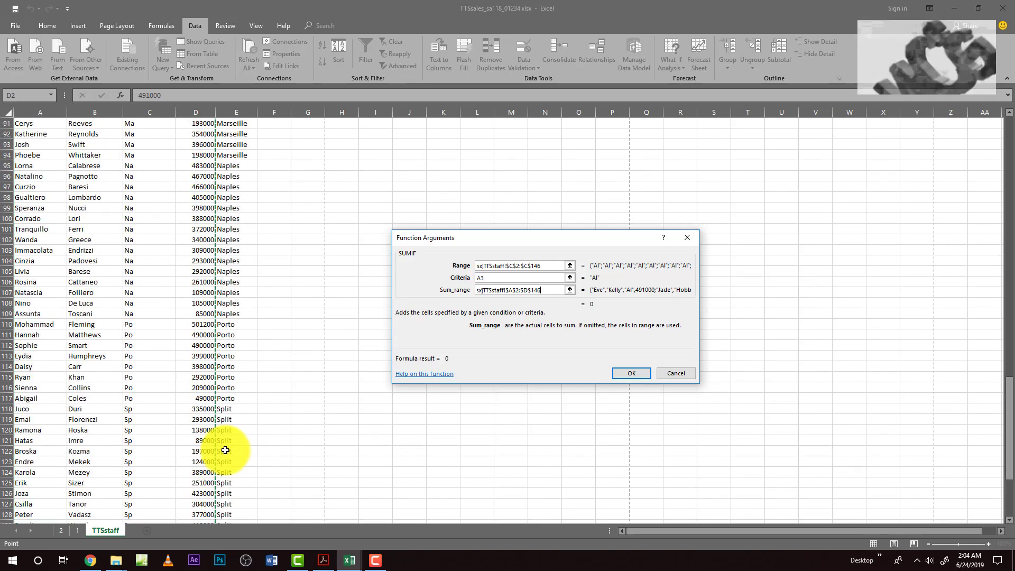
scroll(184, 312, "up", 3)
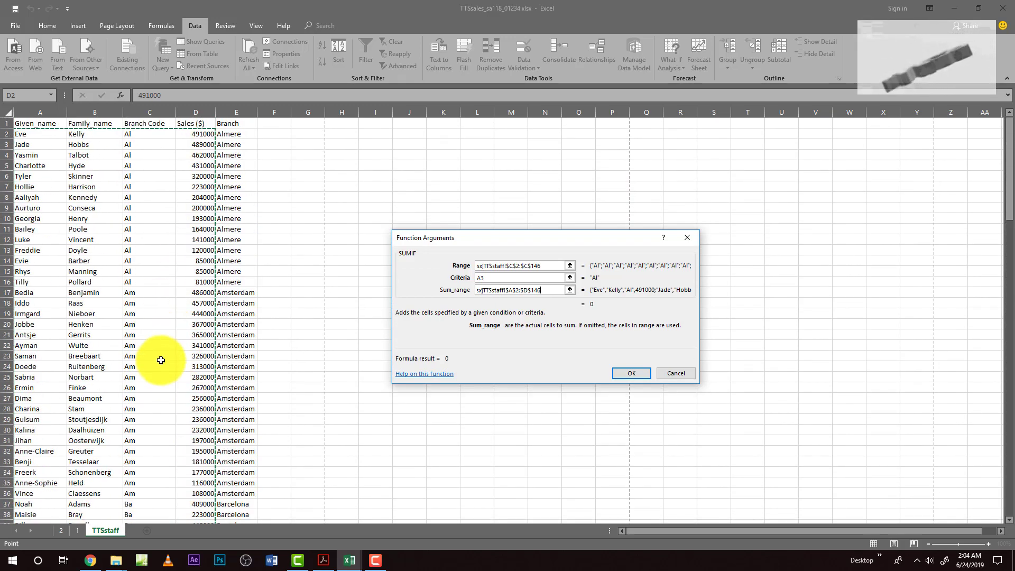
left_click(199, 132)
key("ctrl+shift+Down")
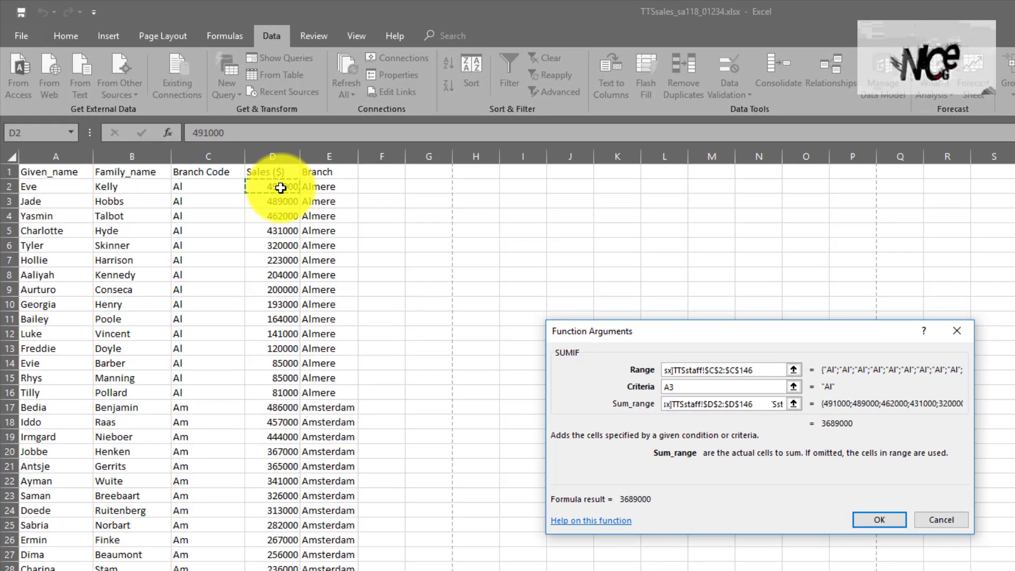
scroll(296, 567, "down", 4)
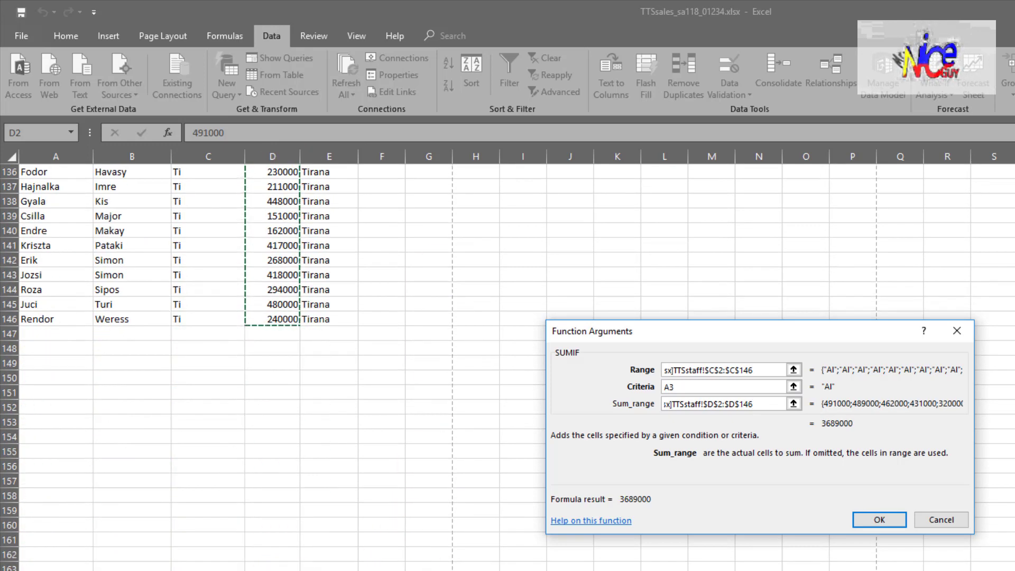
left_click(879, 519)
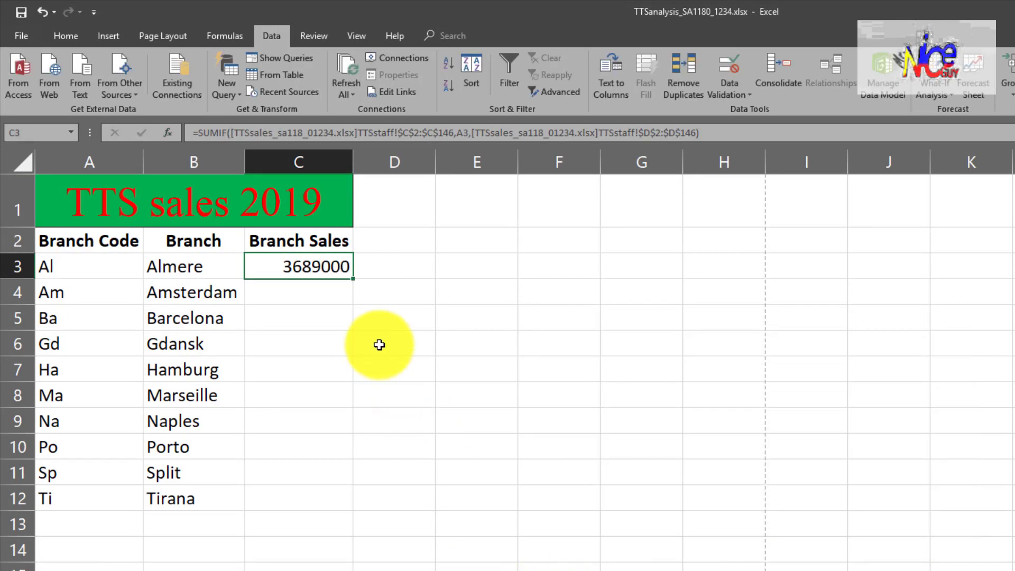
Step: Fill the SUMIF formula down from C3 to C12, through Tirana
double_click(353, 278)
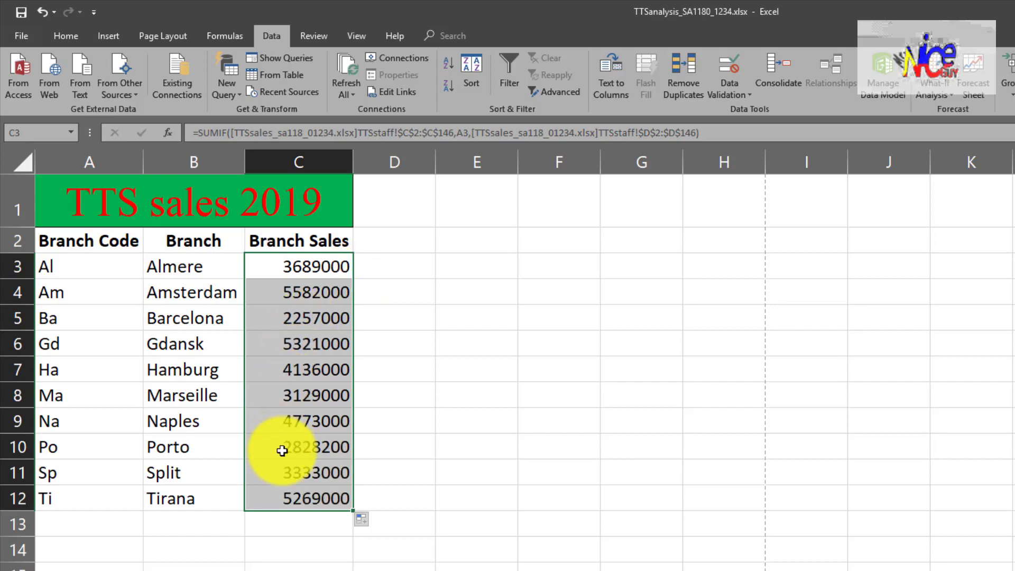
left_click(278, 500)
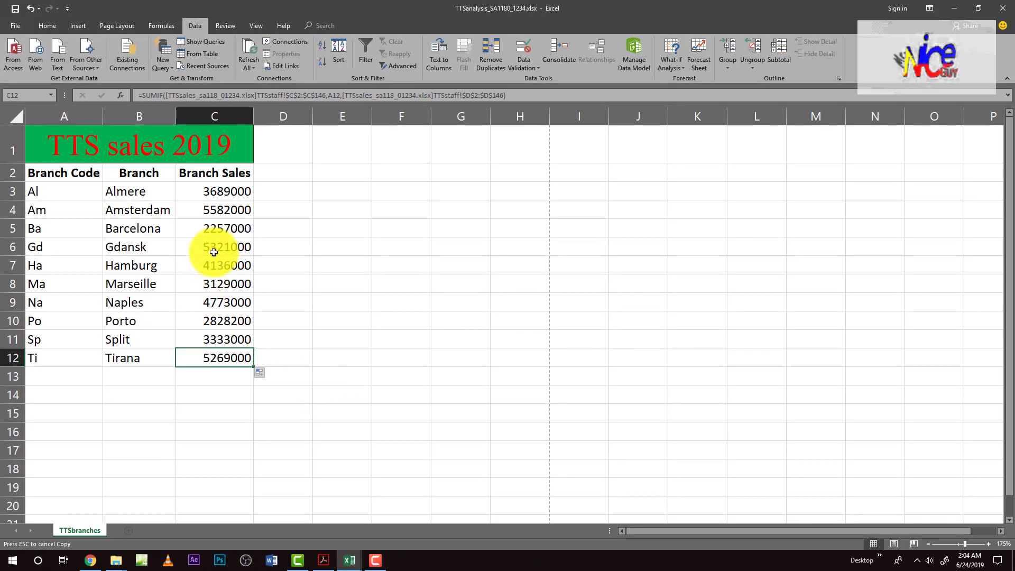
left_click_drag(264, 243, 269, 429)
Step: Check the save instruction in the PDF and save the TTSanalysis workbook
key("alt+Tab")
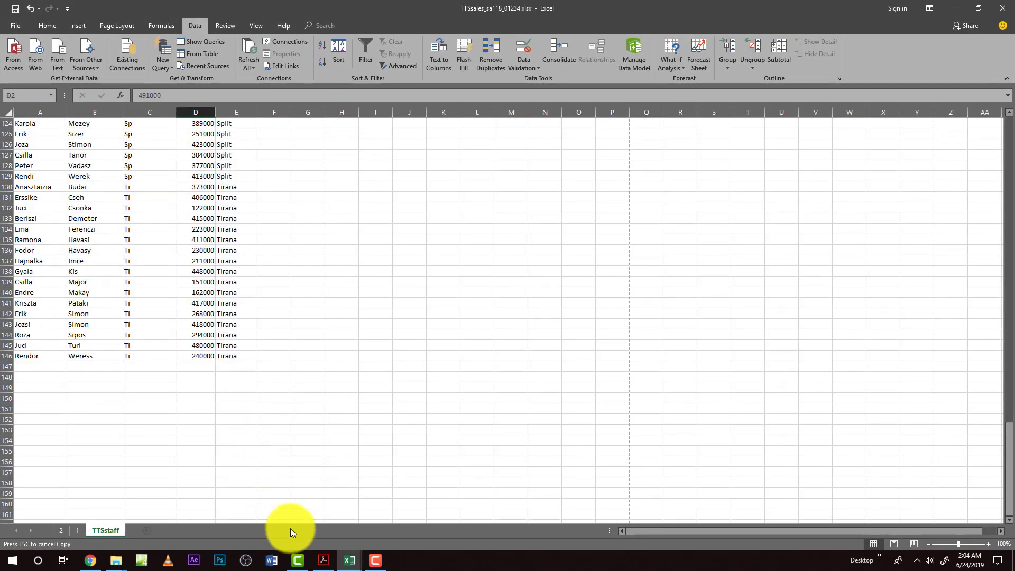
left_click(326, 553)
scroll(183, 350, "down", 2)
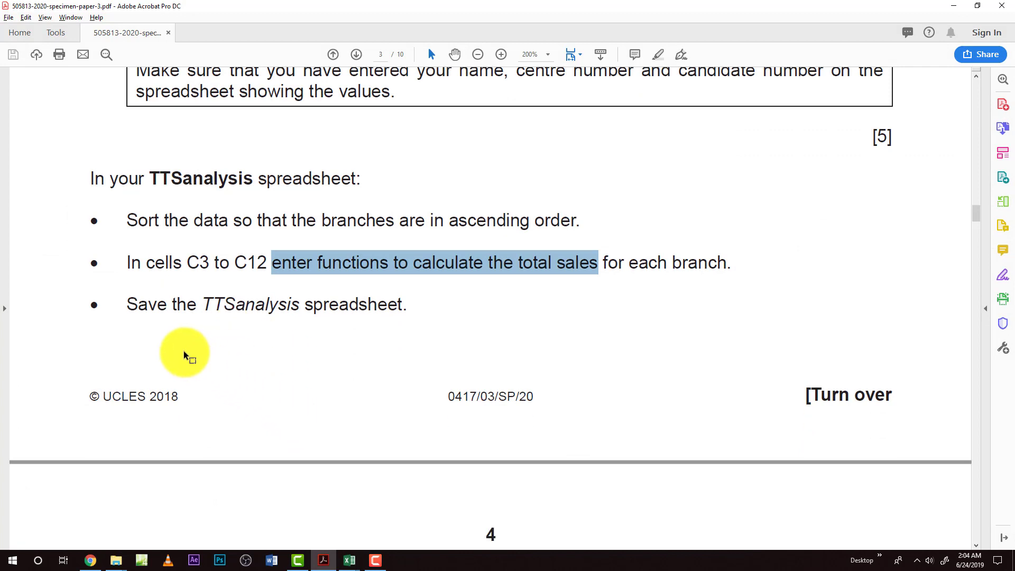
left_click_drag(134, 299, 344, 312)
key("alt+Tab")
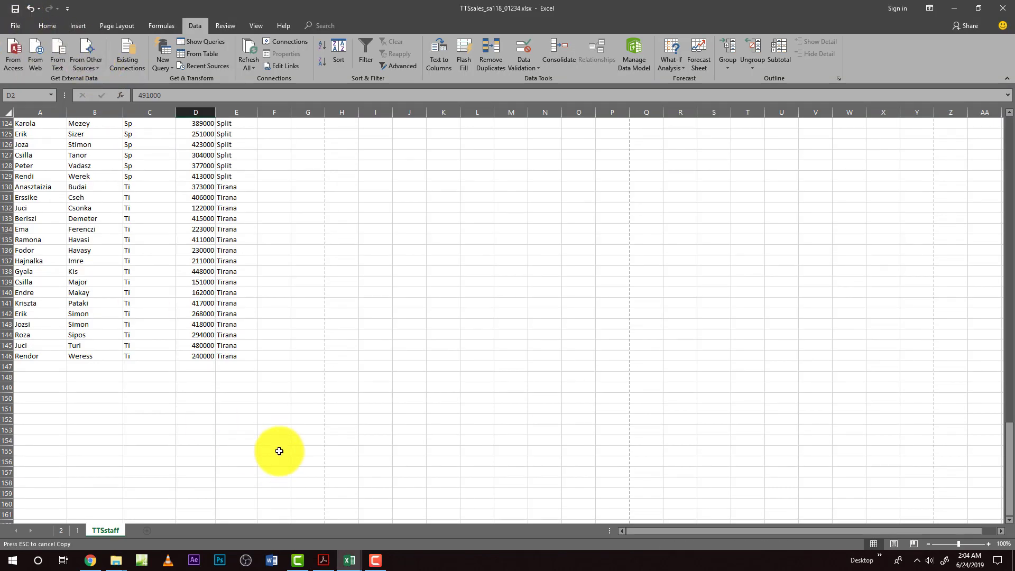
left_click(349, 559)
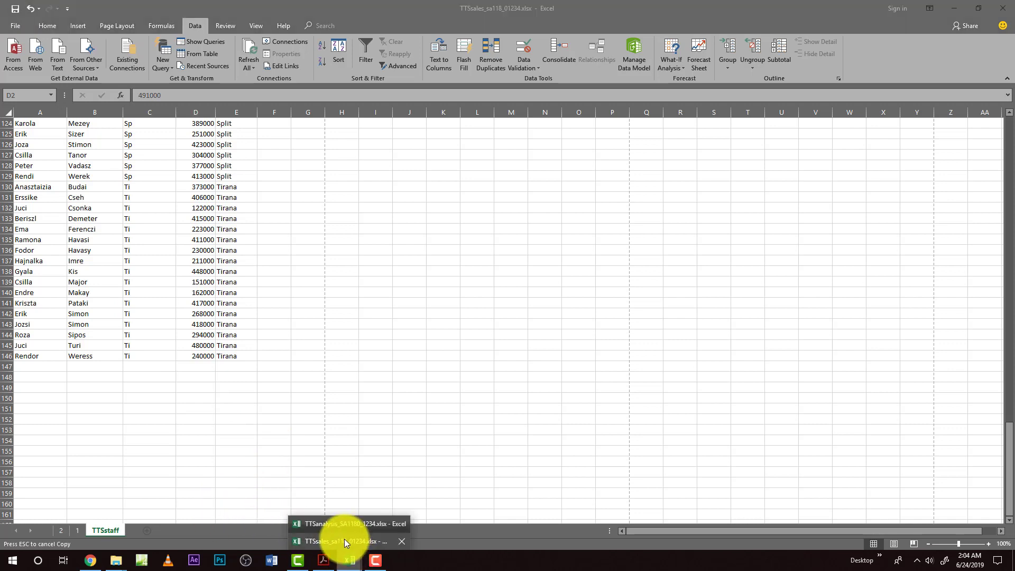
left_click(349, 523)
left_click(18, 10)
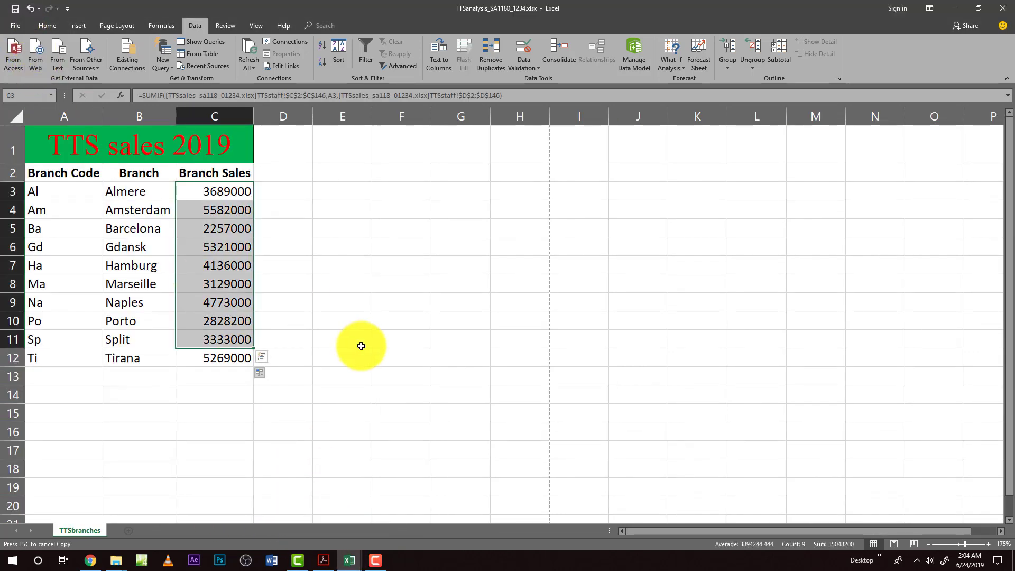
key("alt+Tab")
Step: Review the page 4 formulae printout requirements in the PDF, then return to TTSanalysis
left_click(327, 564)
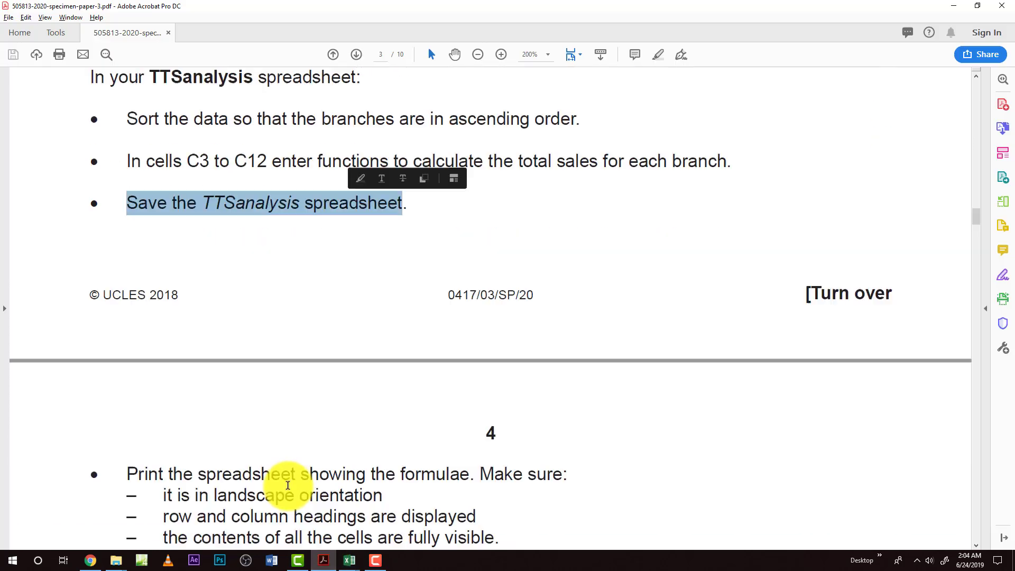
scroll(290, 486, "down", 3)
left_click_drag(370, 322, 520, 338)
scroll(423, 340, "up", 2)
right_click(337, 342)
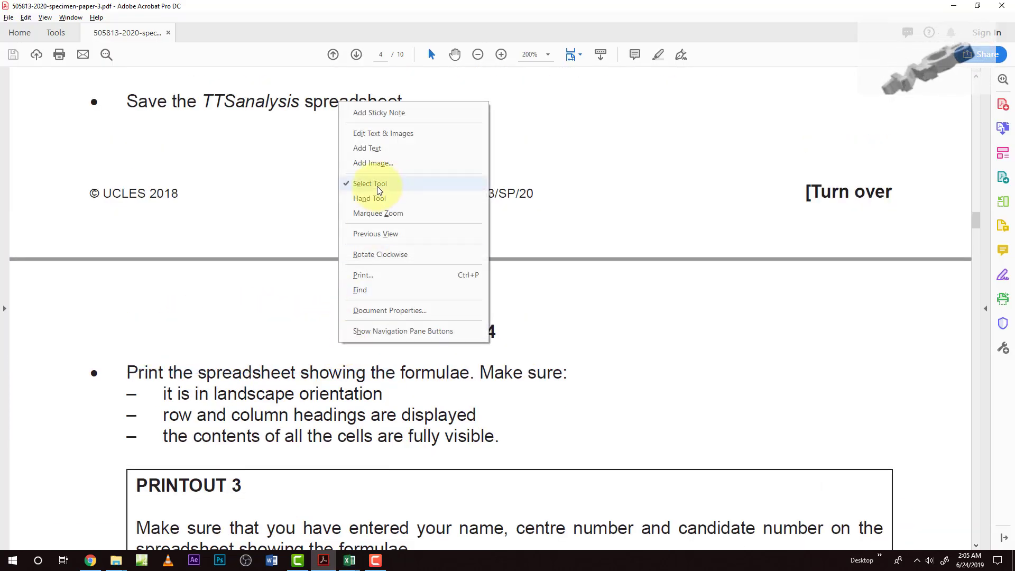
left_click(243, 401)
key("alt+Tab")
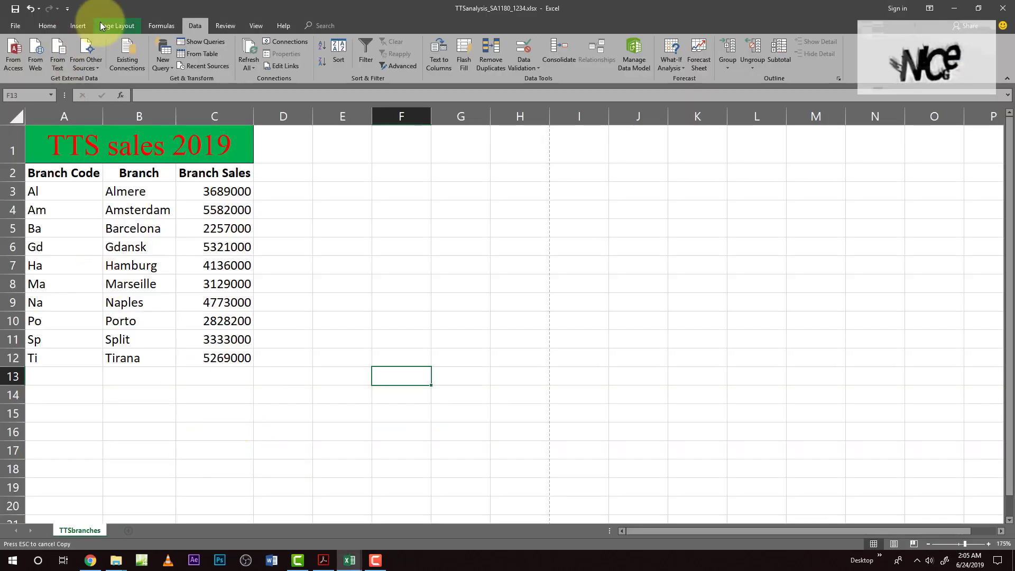
Step: Show the SUMIF formulas and set landscape printing with row and column headings
left_click(162, 26)
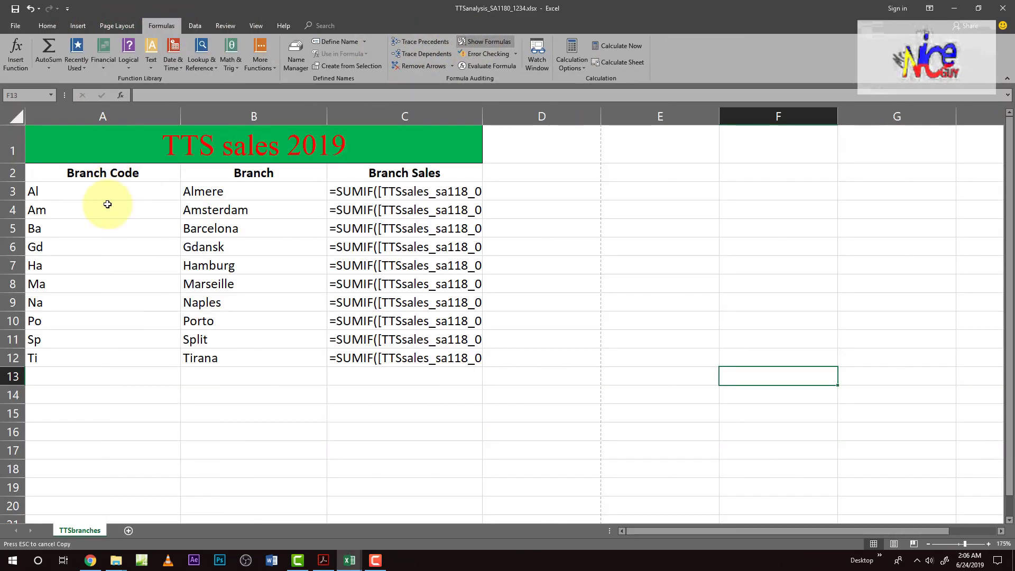
key("alt+Tab")
key("alt+Tab")
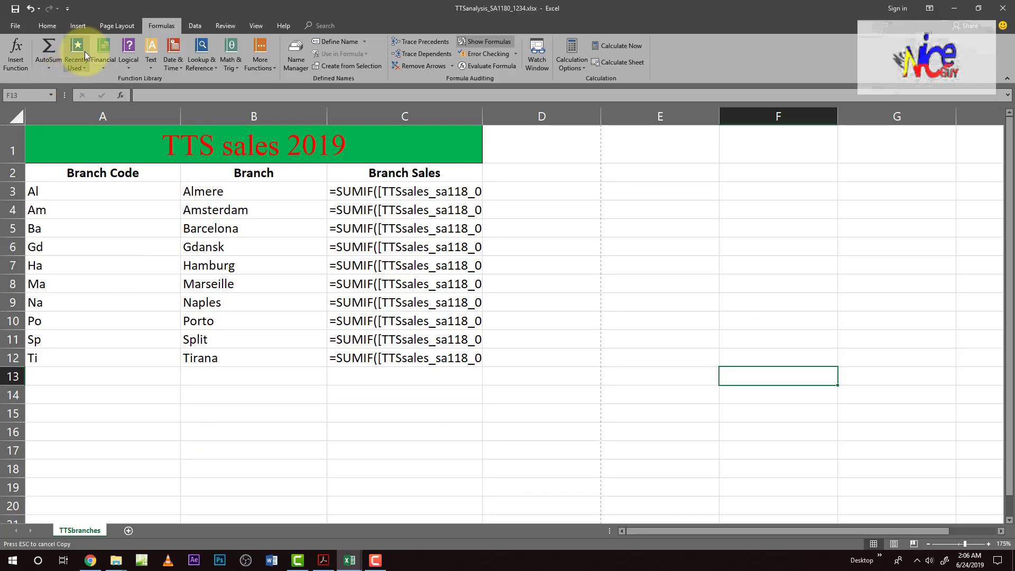
left_click(107, 27)
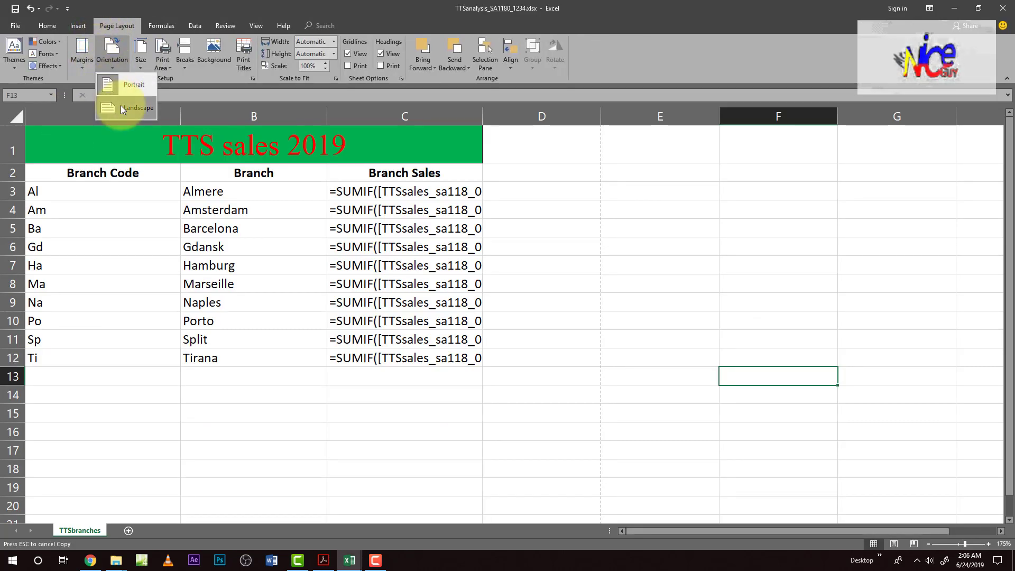
key("alt+Tab")
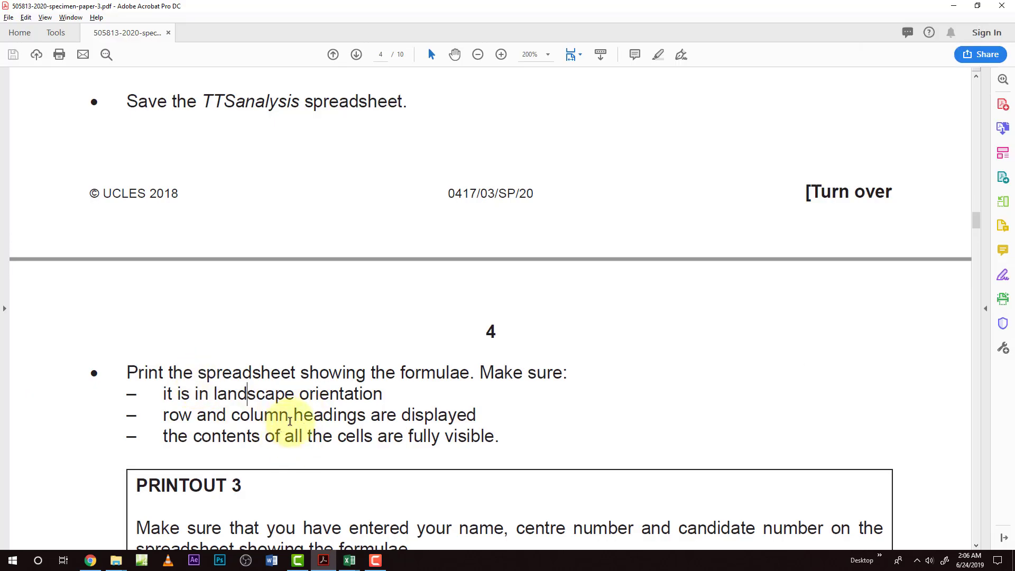
key("alt+Tab")
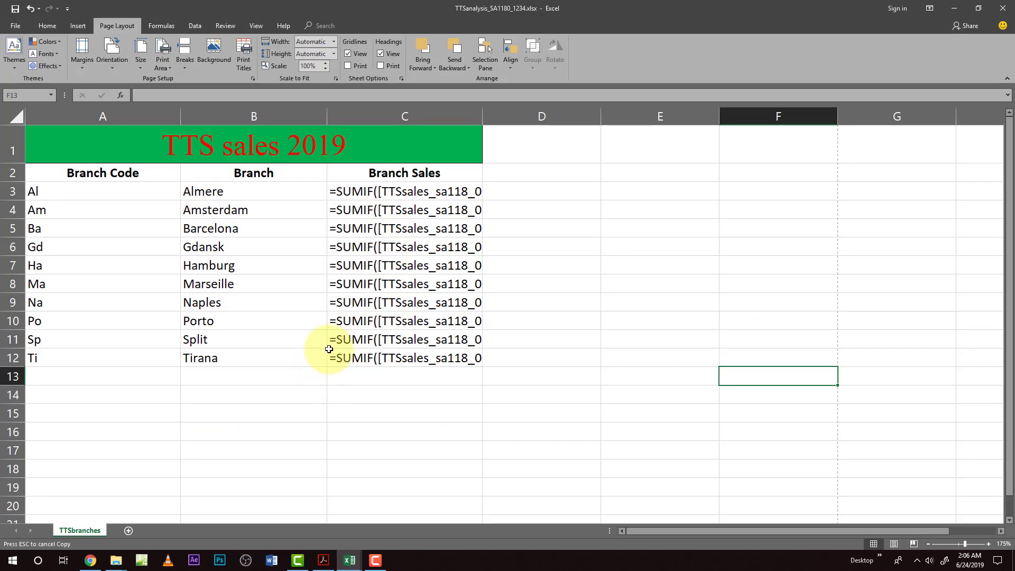
key("alt+Tab")
key("alt+Tab")
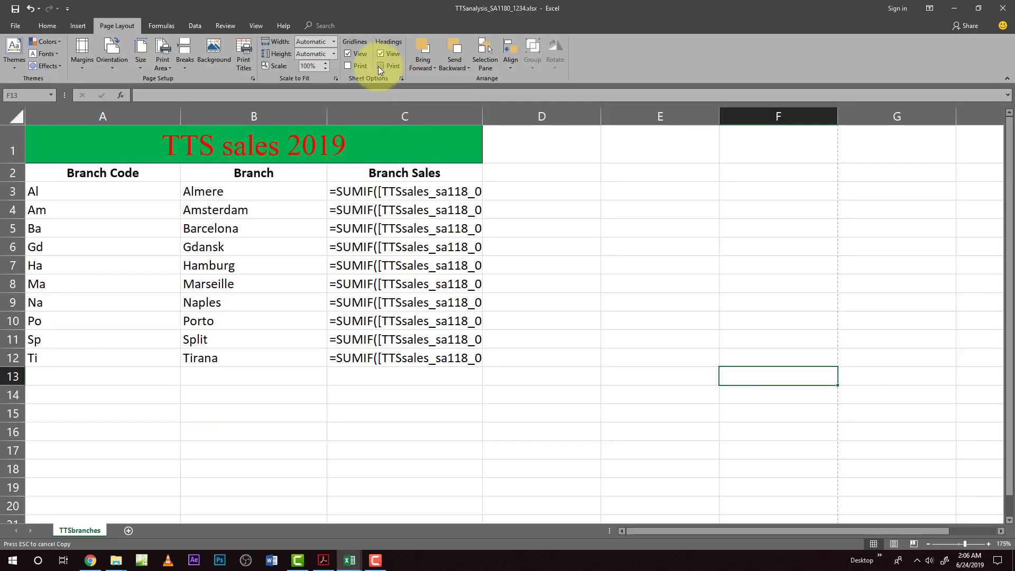
key("alt+Tab")
Step: Autofit all columns so every cell's contents are fully visible
left_click_drag(191, 436, 442, 438)
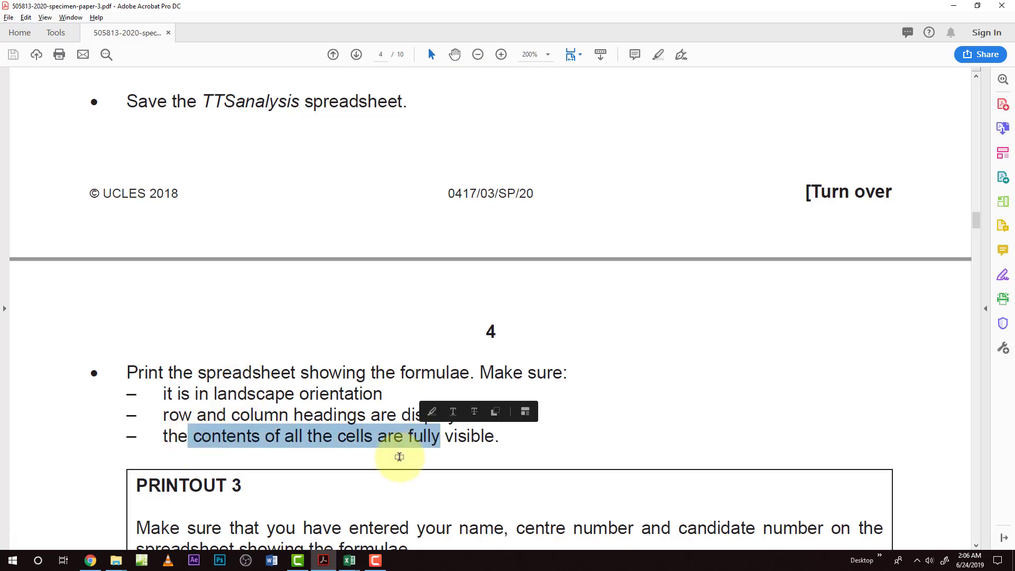
key("alt+Tab")
left_click(16, 119)
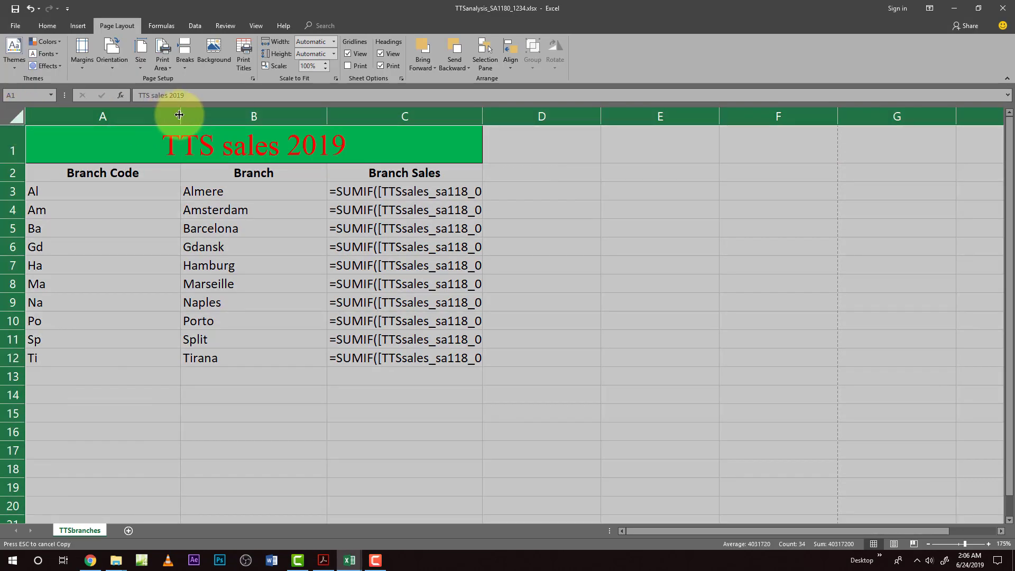
double_click(178, 114)
left_click(356, 302)
Step: Check the landscape formulae printout in print preview
key("alt+Tab")
scroll(216, 417, "down", 3)
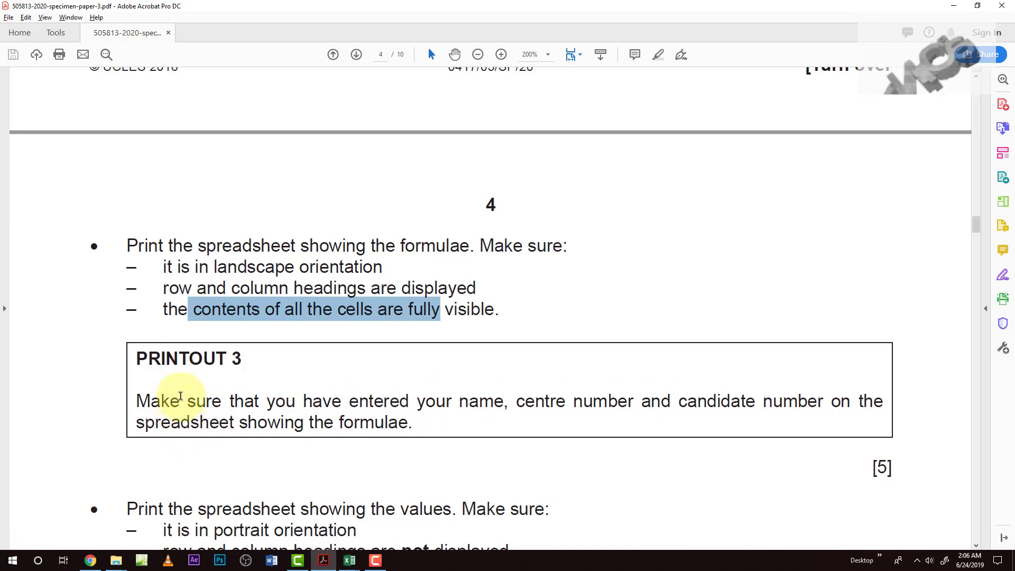
key("alt+Tab")
key("ctrl+p")
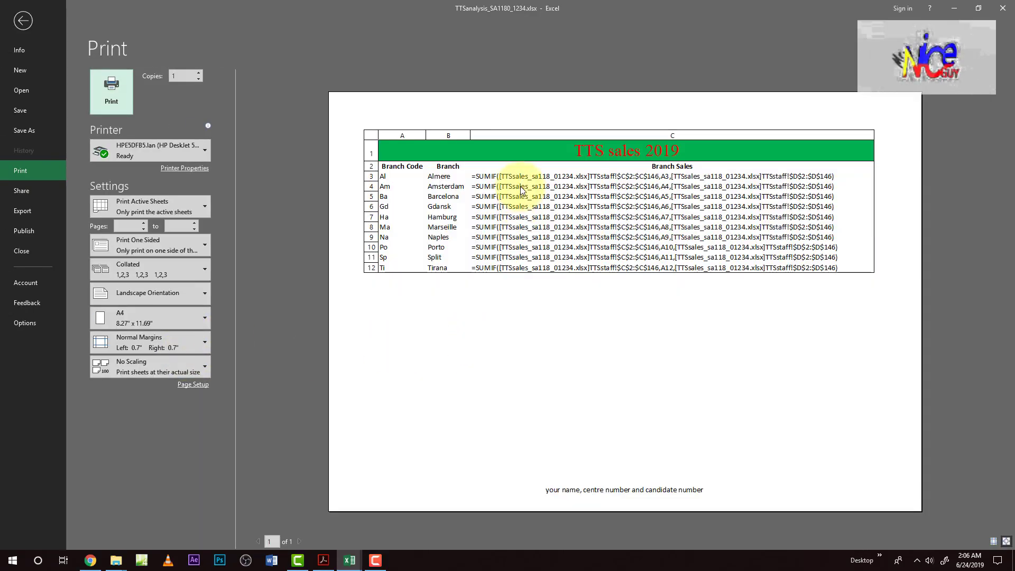
left_click(480, 153)
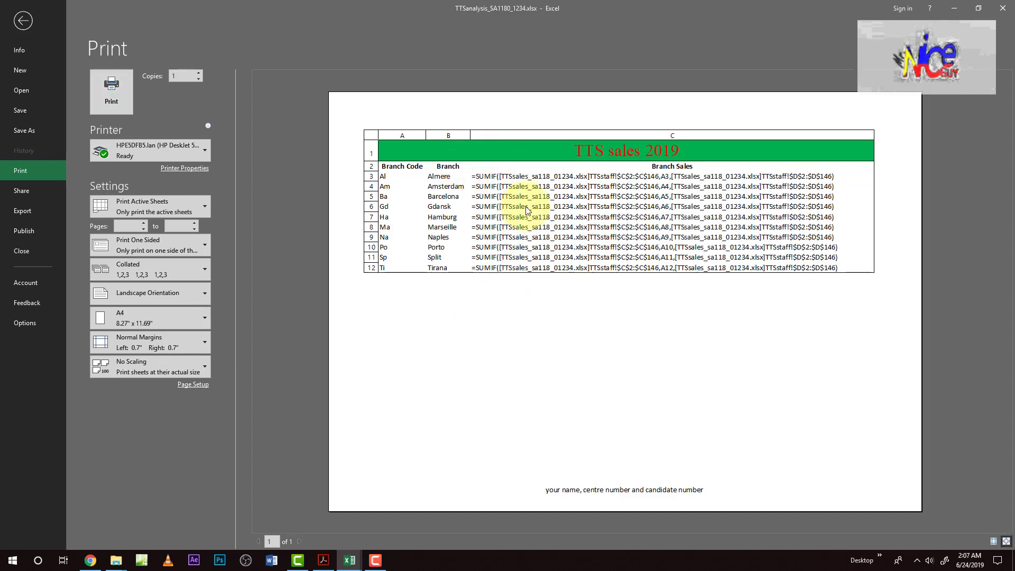
left_click(30, 22)
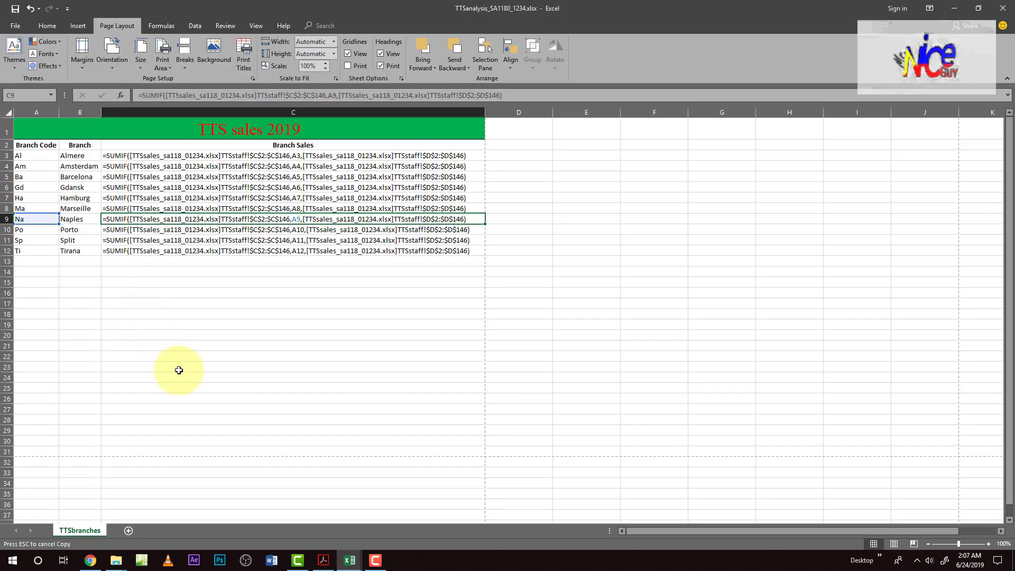
Step: Make a copy of the TTSbranches sheet and name it 3
key("alt+Tab")
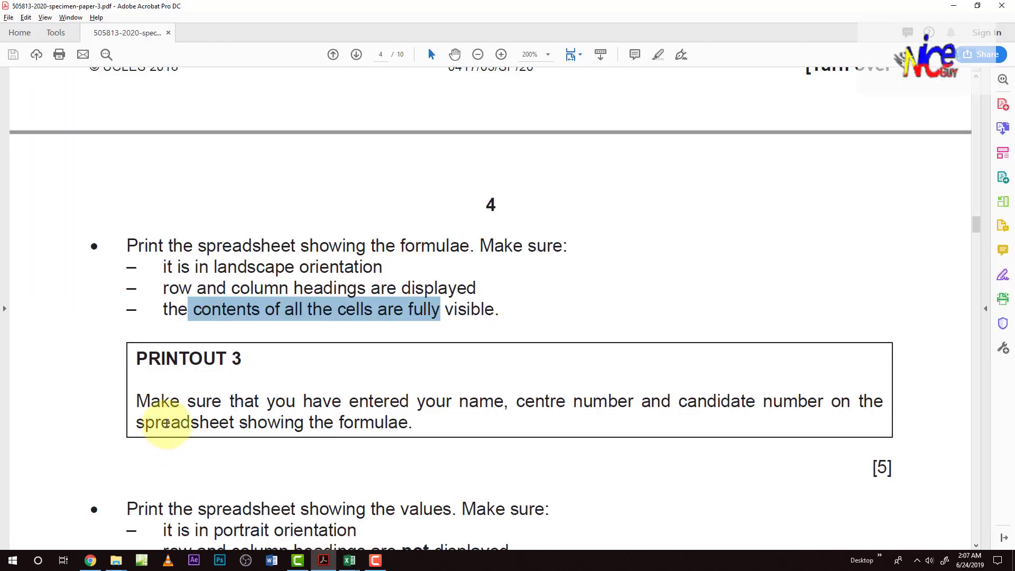
key("alt+Tab")
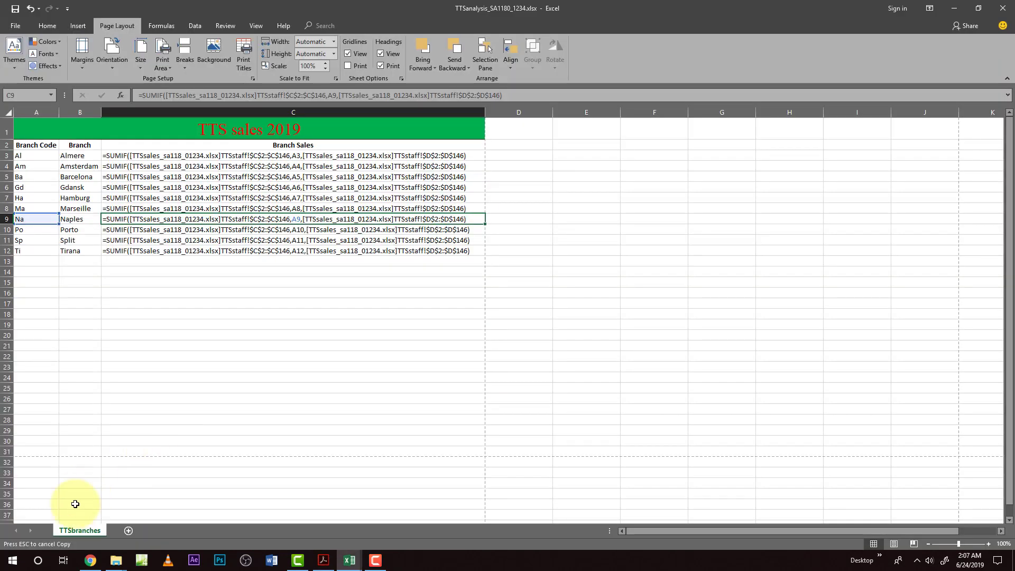
right_click(82, 530)
left_click(119, 456)
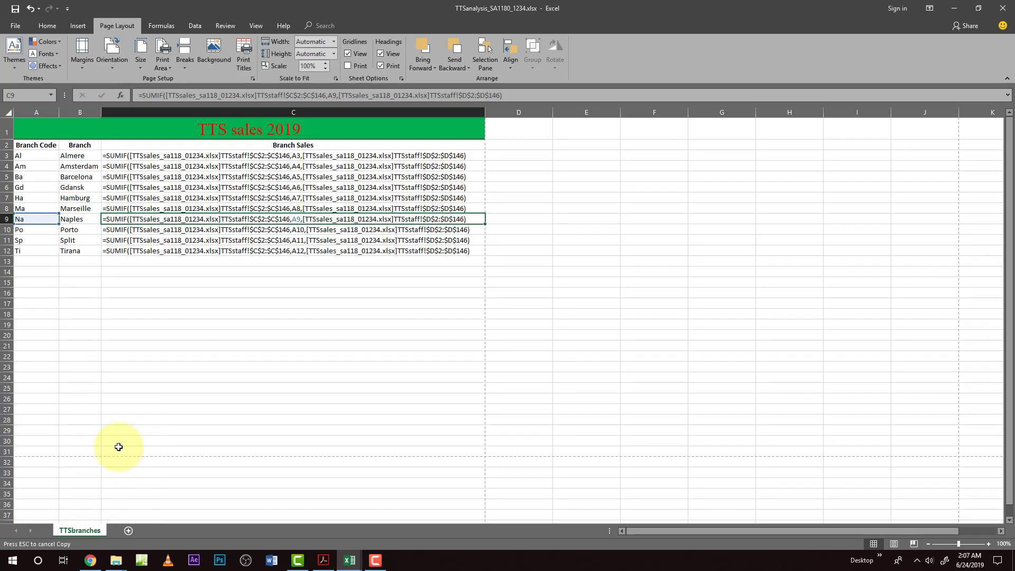
left_click(125, 502)
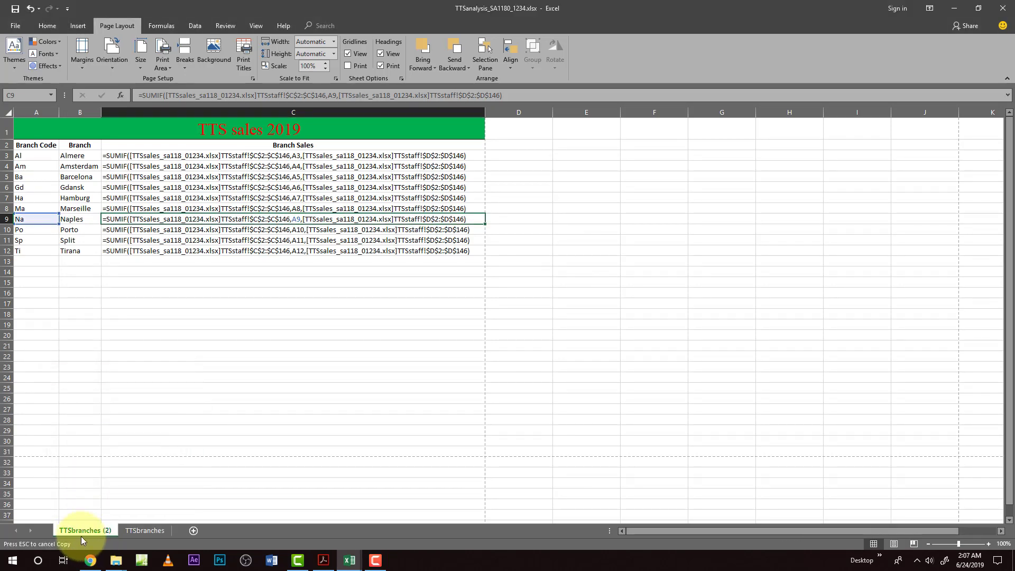
double_click(80, 530)
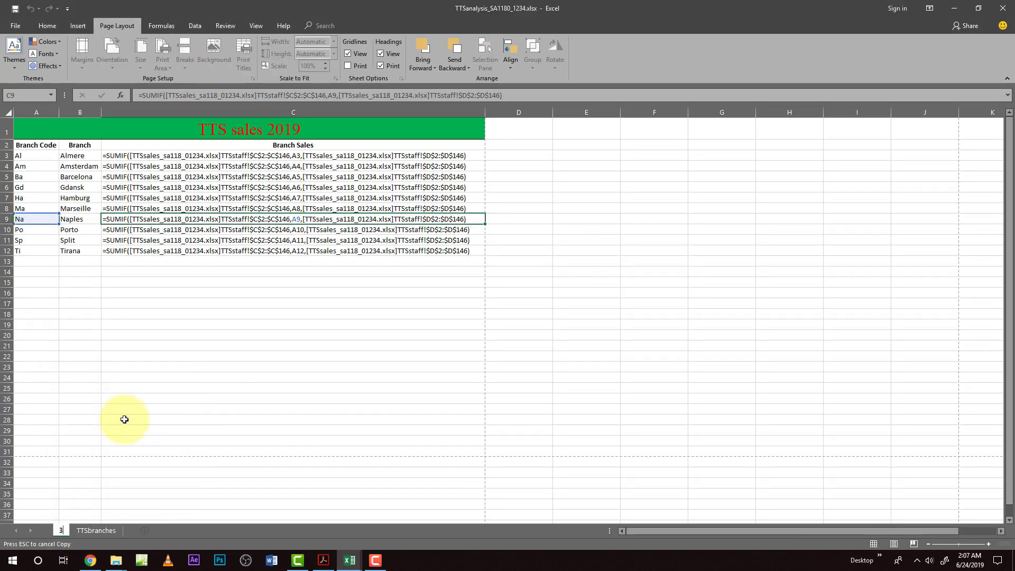
left_click(135, 377)
Step: Turn off Show Formulas so the copied sheet displays values
key("alt+Tab")
scroll(189, 426, "down", 2)
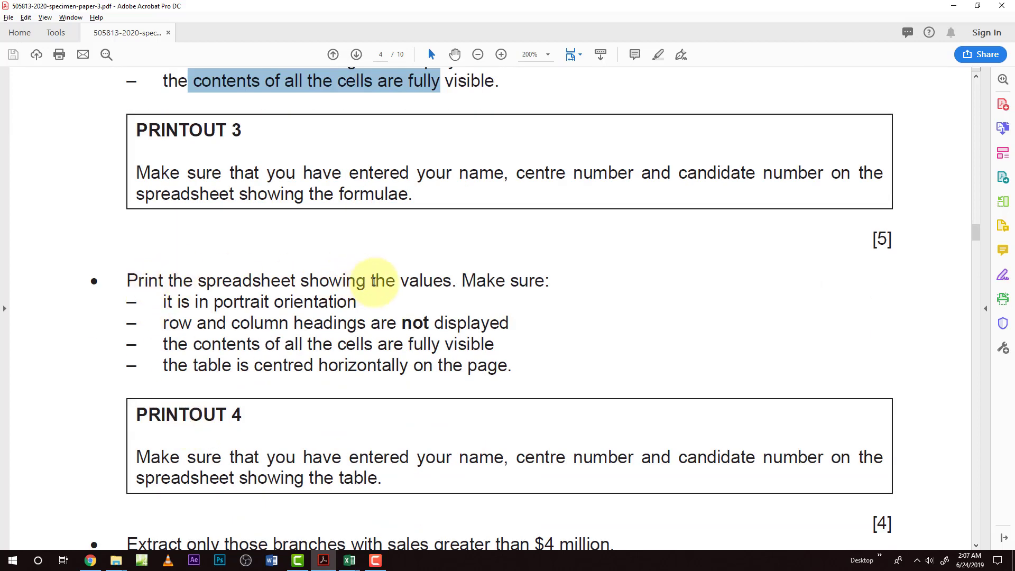
key("alt+Tab")
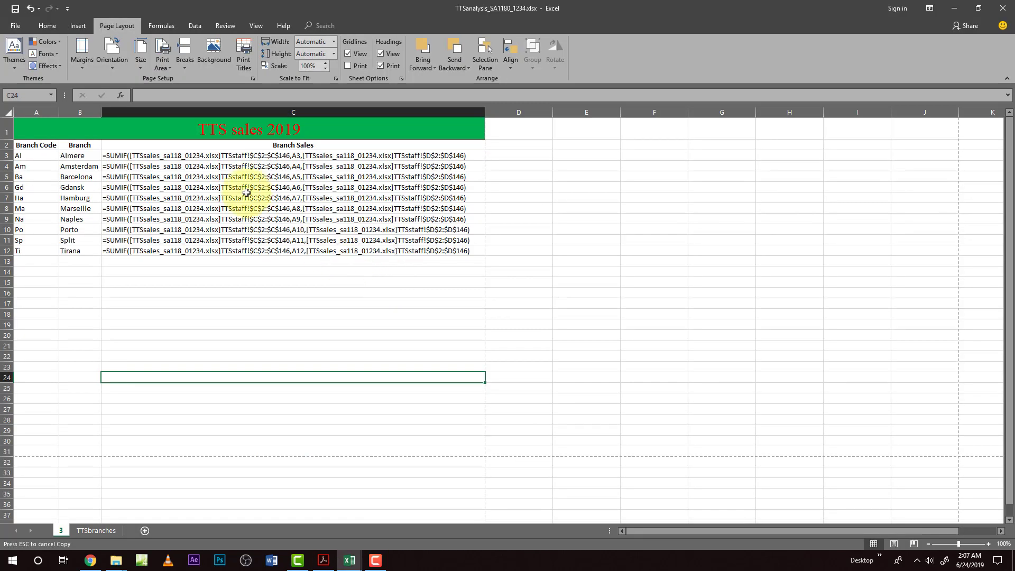
left_click(161, 25)
left_click(484, 41)
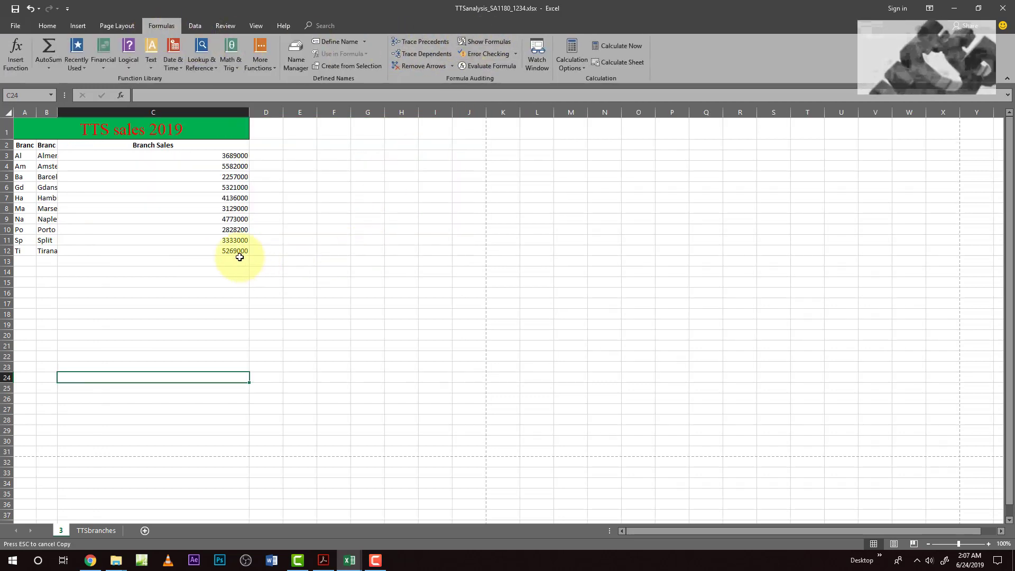
Step: Set the copied sheet to portrait orientation without printed headings
key("alt+Tab")
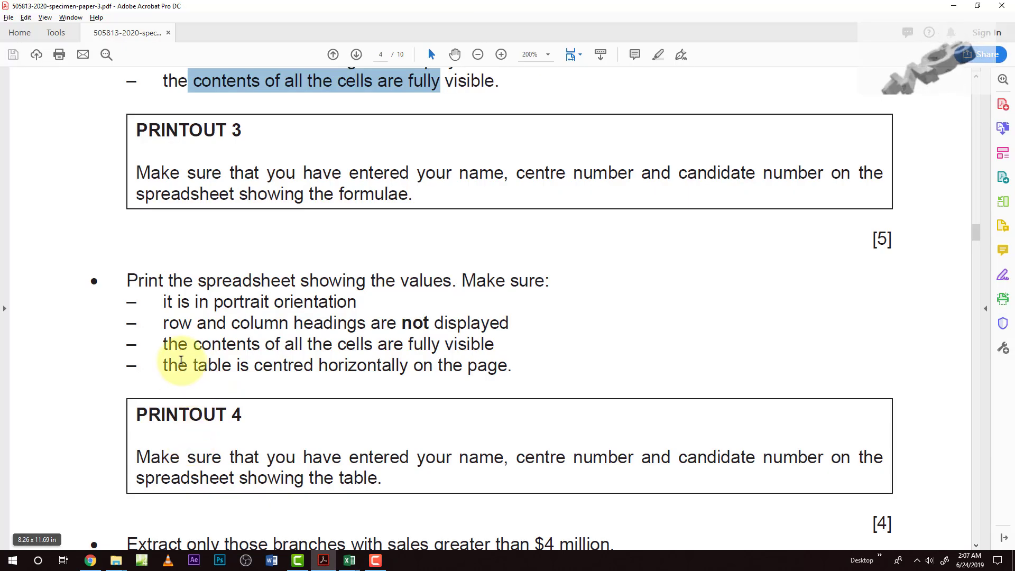
key("alt+Tab")
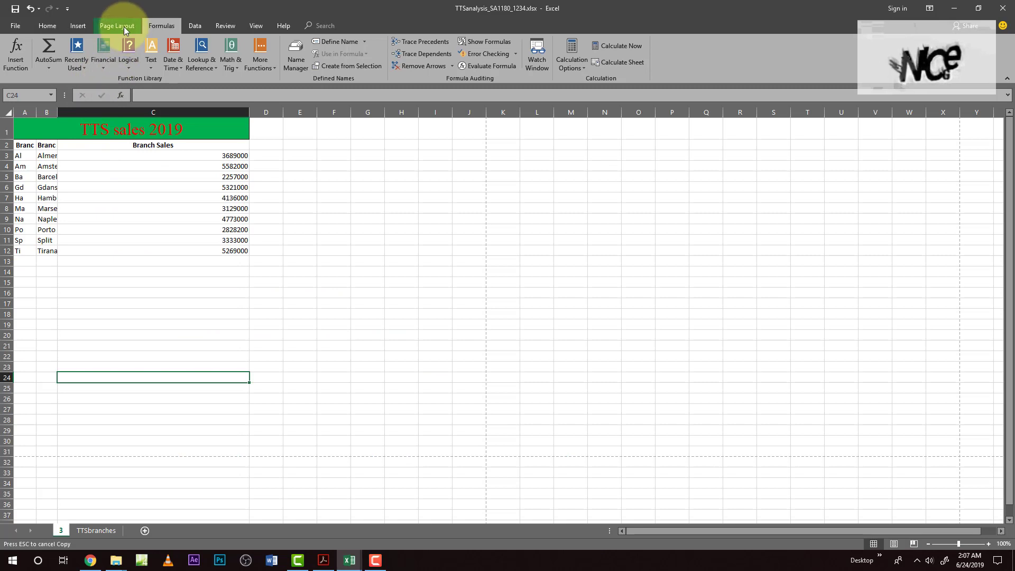
left_click(124, 25)
left_click(108, 62)
left_click(126, 85)
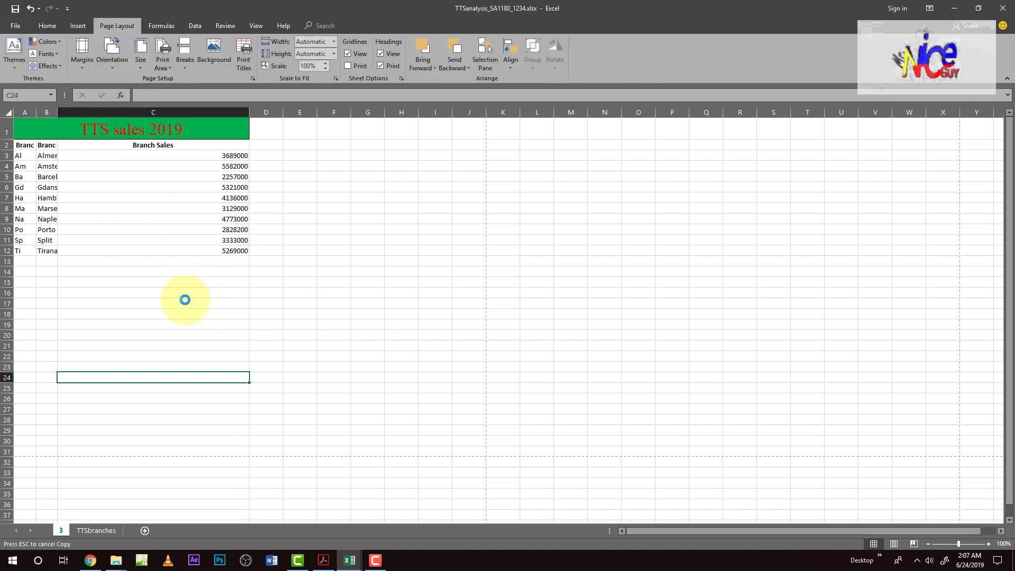
Step: Autofit columns A to C on the copied sheet to their contents
key("alt+Tab")
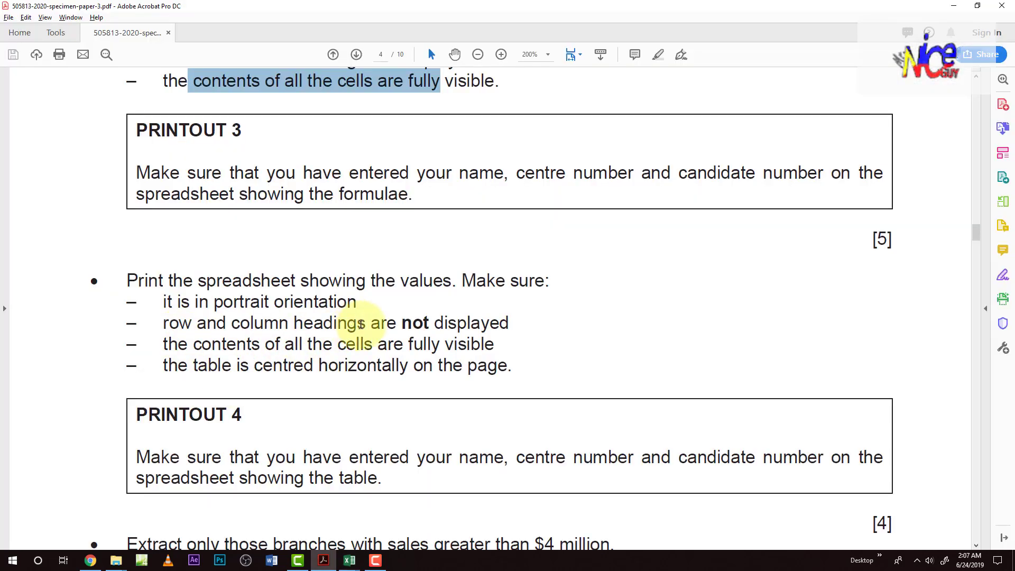
key("alt+Tab")
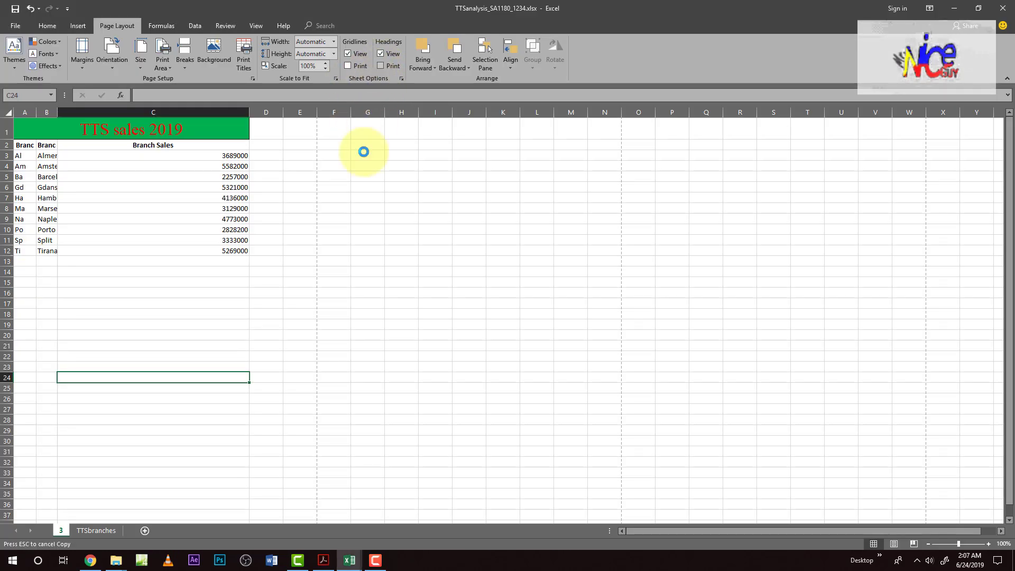
key("alt+Tab")
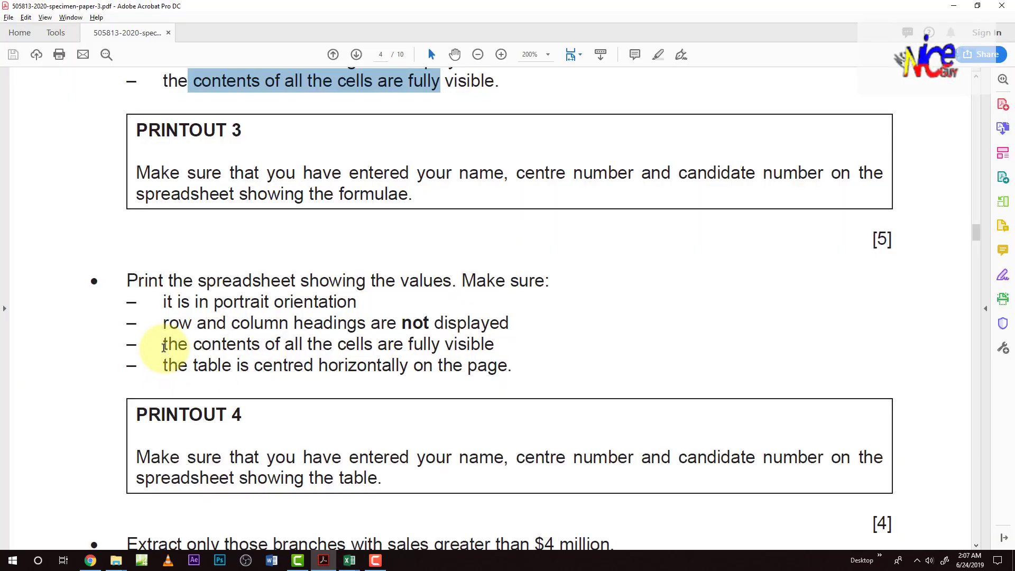
key("alt+Tab")
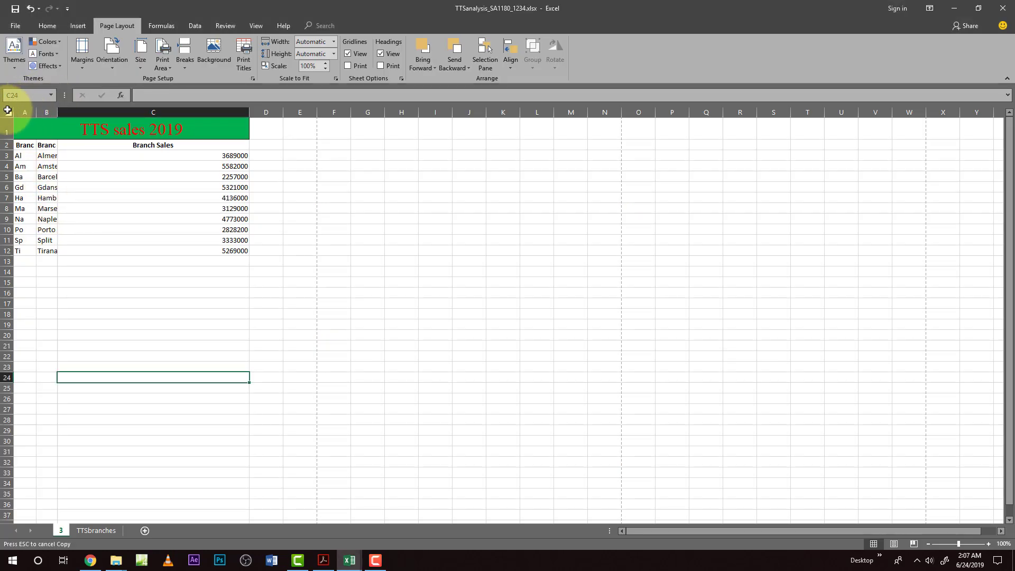
left_click(8, 111)
double_click(58, 111)
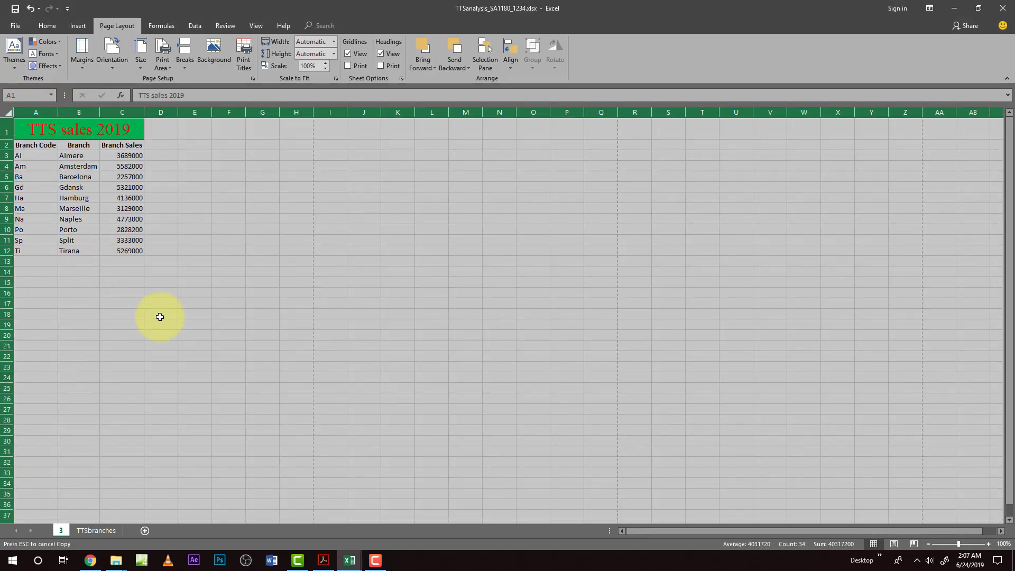
key("alt+Tab")
scroll(224, 388, "down", 1)
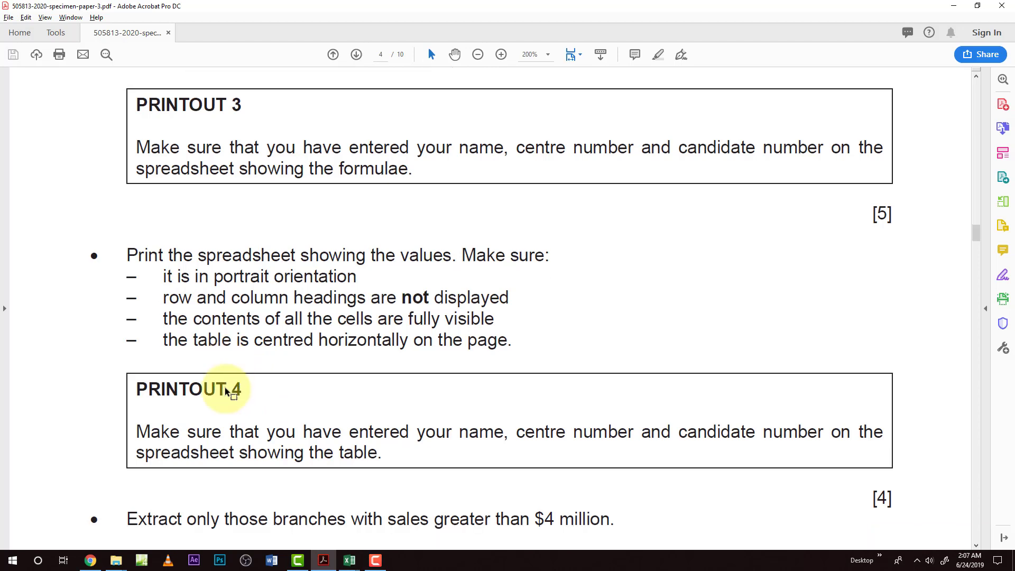
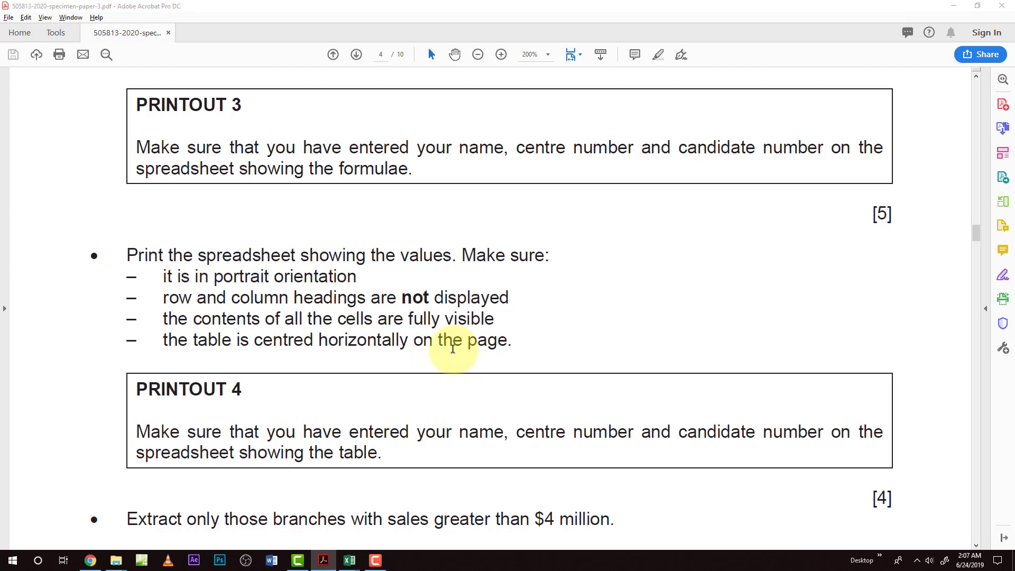
Step: Tick Center on page Horizontally in Page Setup margins for the TTS sales 2019 values table
key("alt+Tab")
key("alt+Tab")
key("alt+Tab")
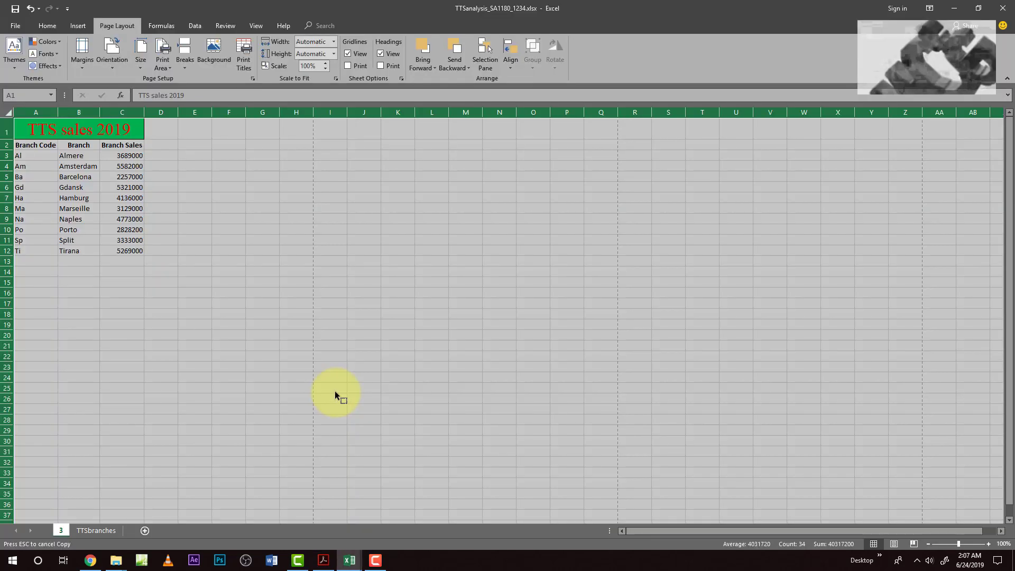
key("ctrl+p")
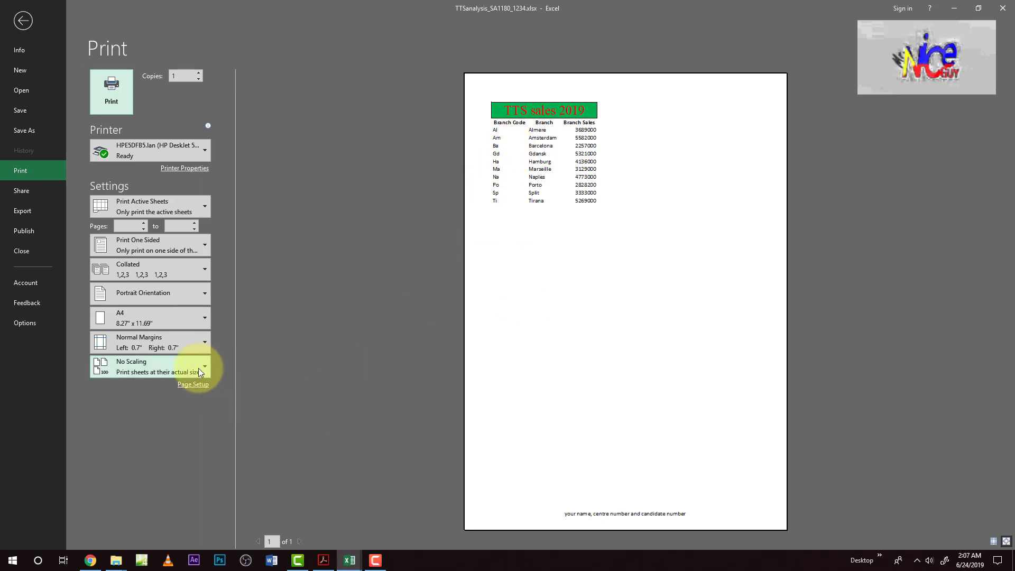
left_click(201, 344)
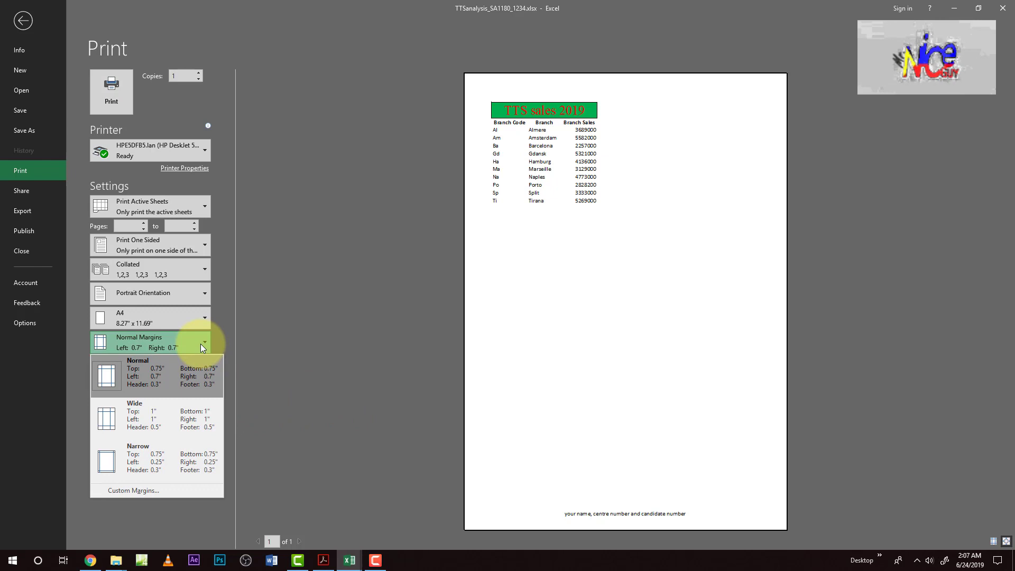
left_click(199, 344)
left_click(201, 374)
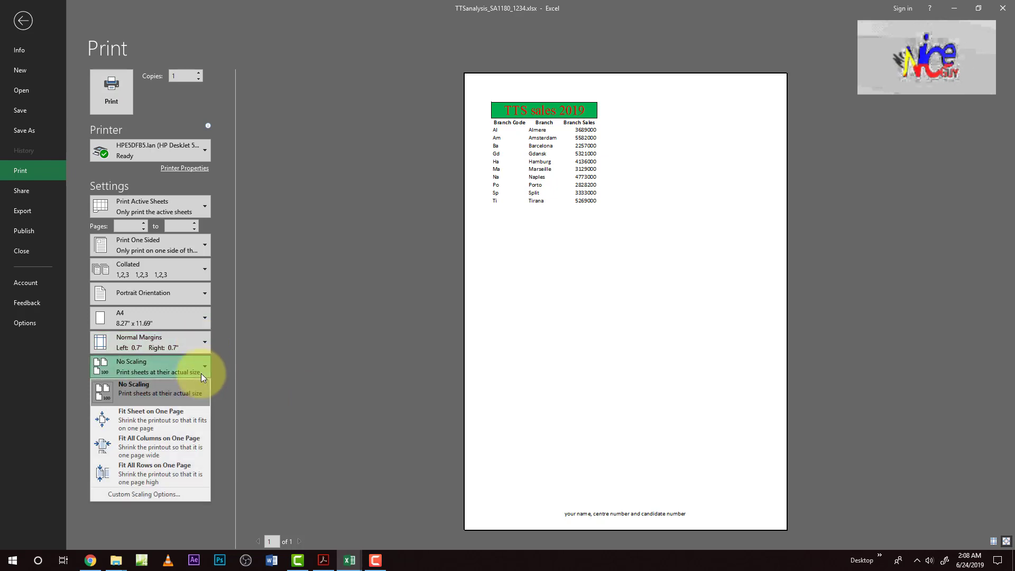
left_click(151, 495)
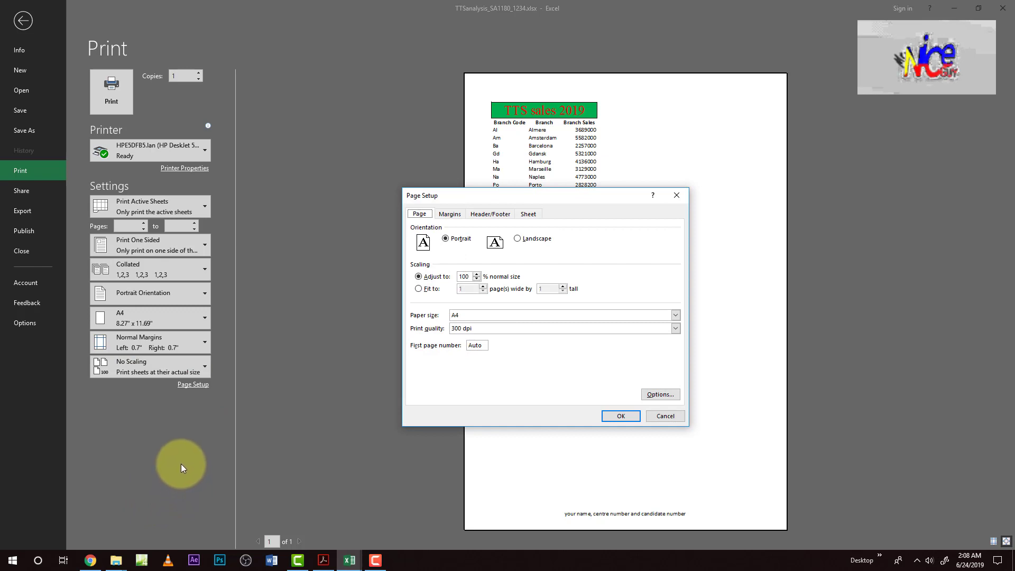
left_click(449, 216)
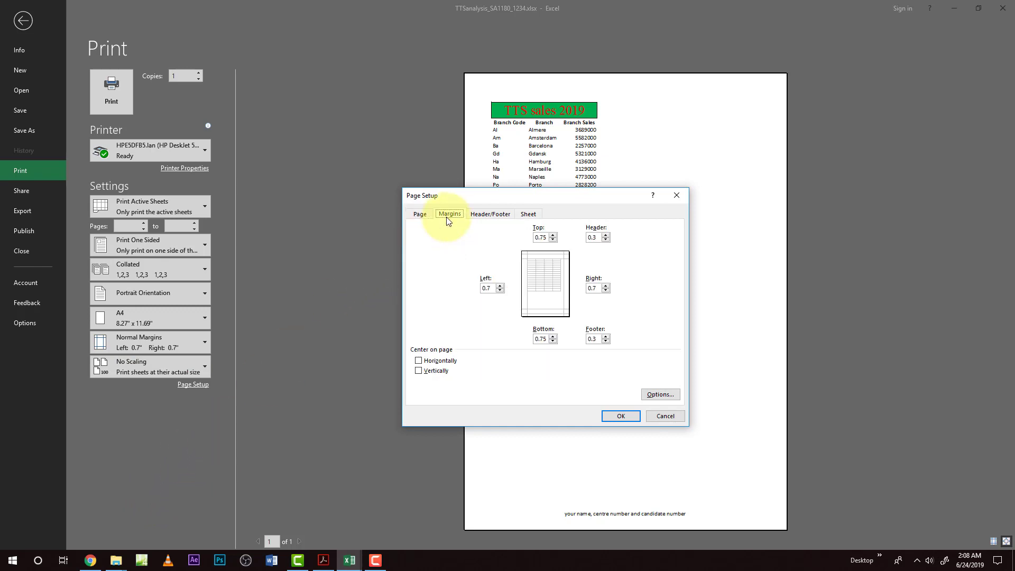
left_click(419, 361)
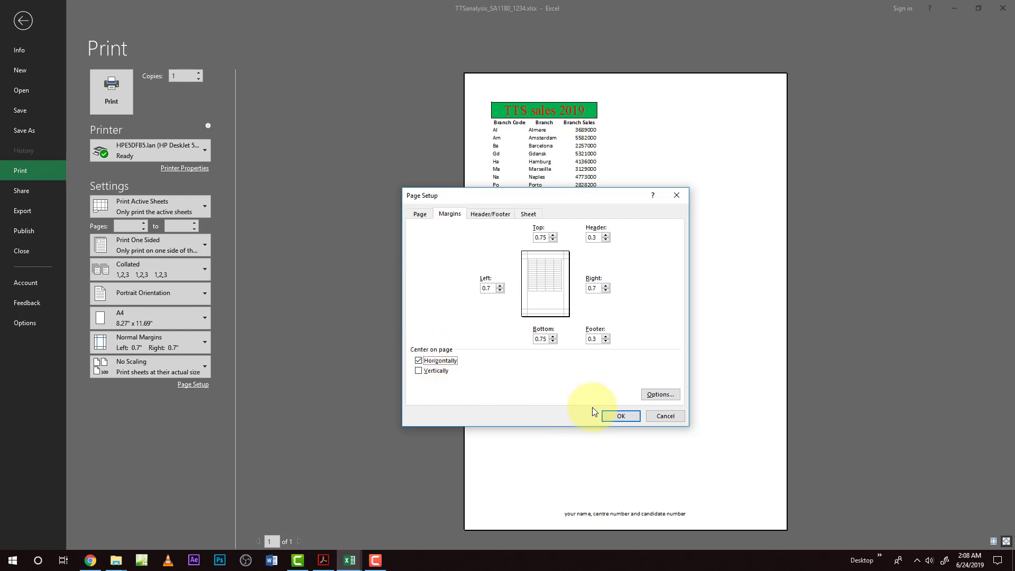
left_click(620, 417)
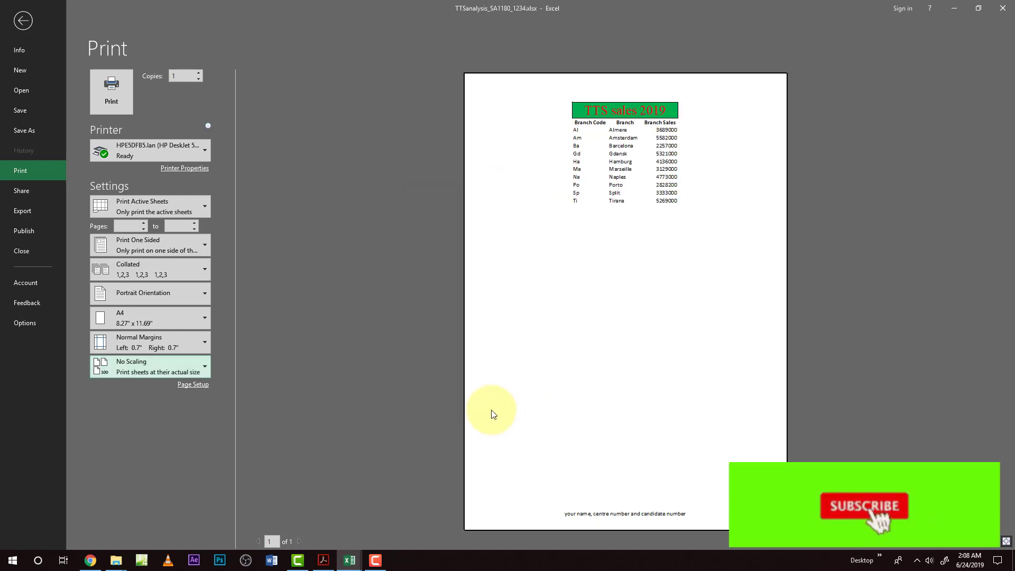
key("alt+Tab")
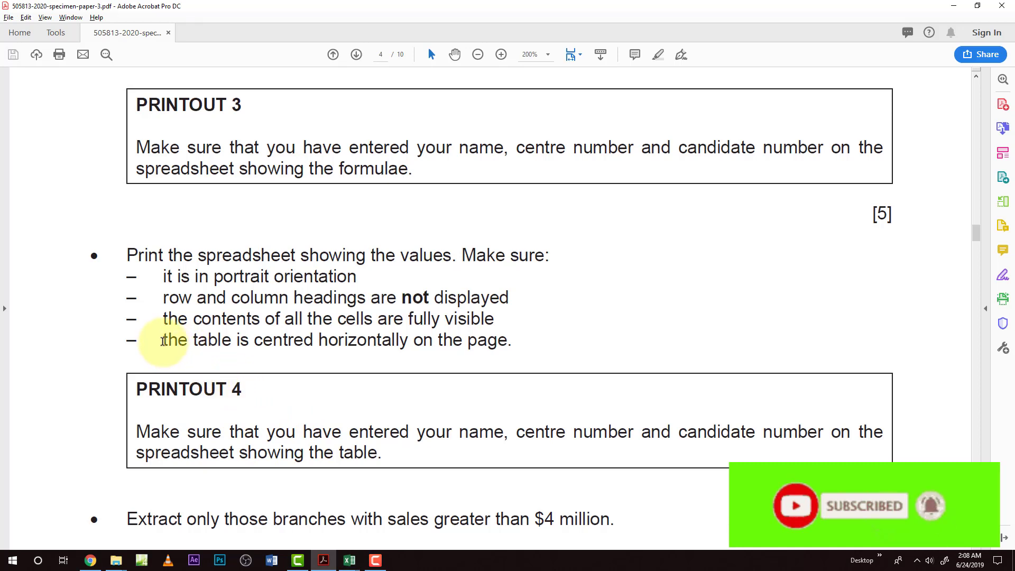
Step: Confirm horizontal centring is still ticked, then leave print preview for the worksheet
left_click_drag(163, 340, 487, 340)
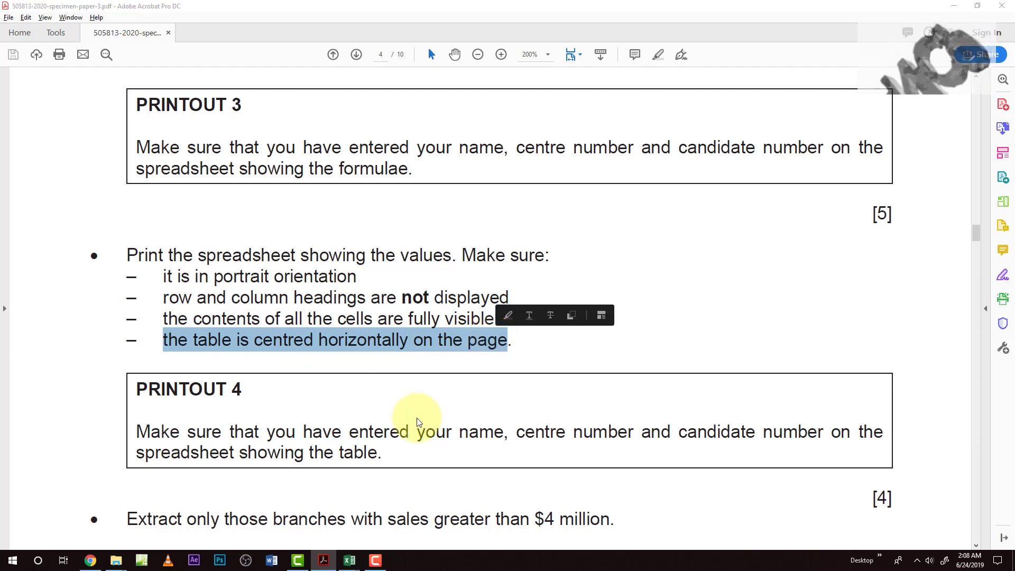
key("alt+Tab")
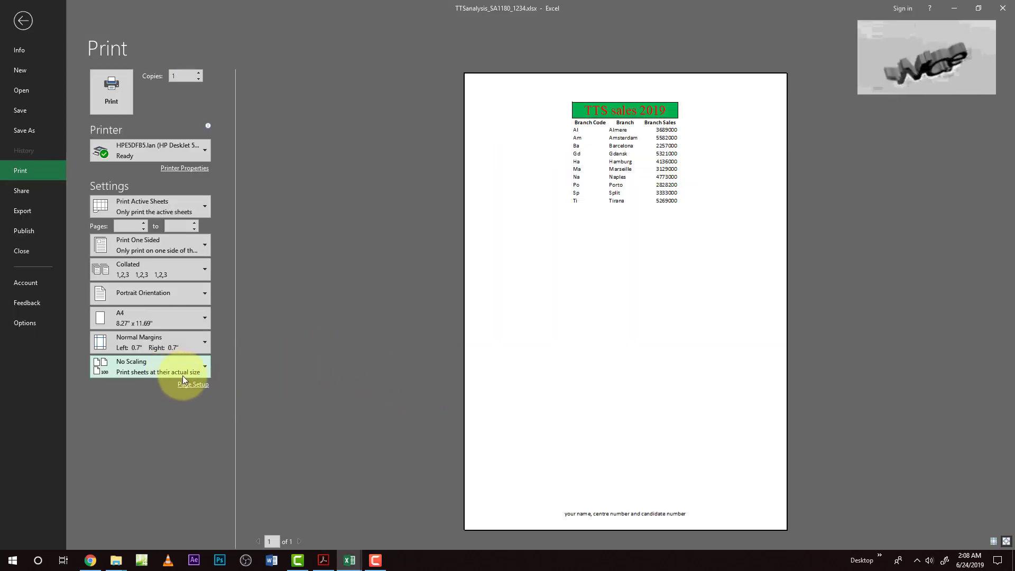
left_click(202, 345)
left_click(137, 489)
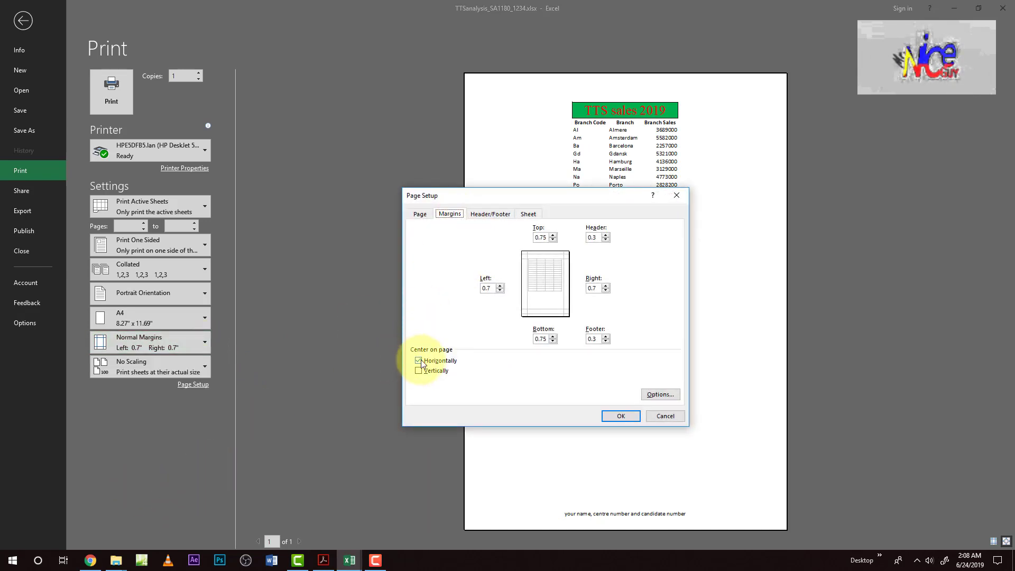
left_click(657, 417)
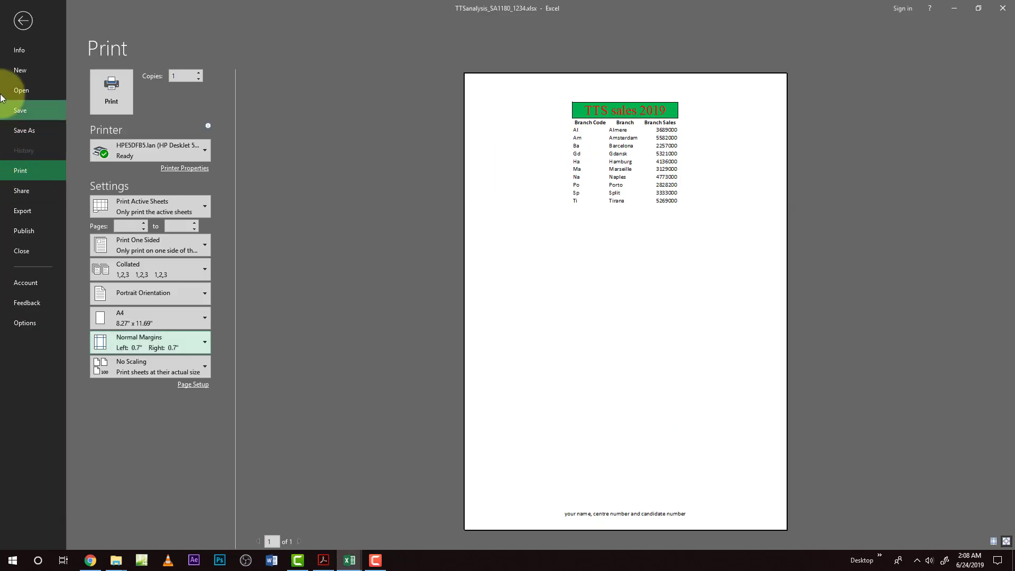
left_click(22, 21)
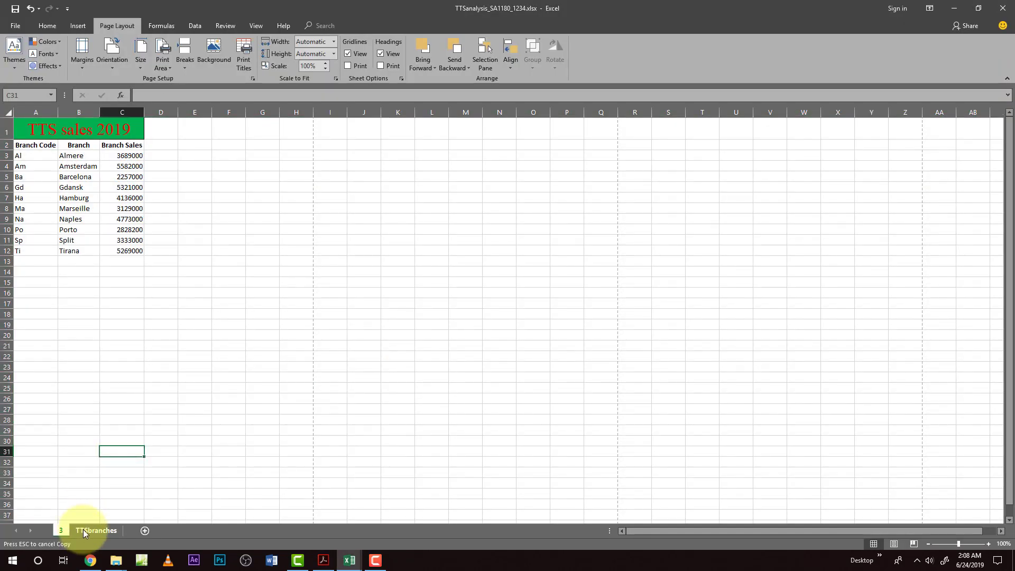
Step: Rename the TTSbranches formulas sheet to 3 and go to values sheet 4
left_click(84, 530)
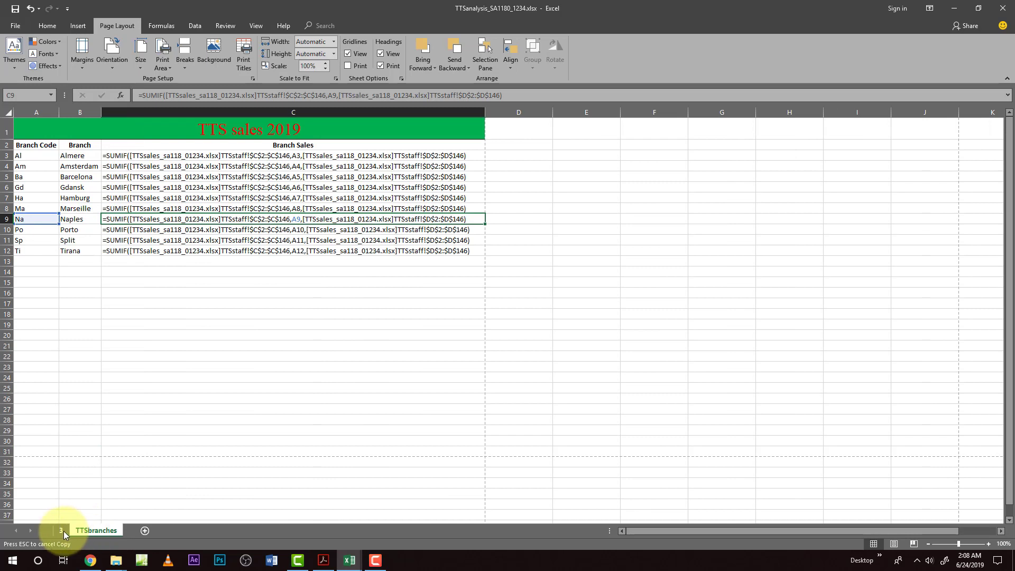
left_click(62, 530)
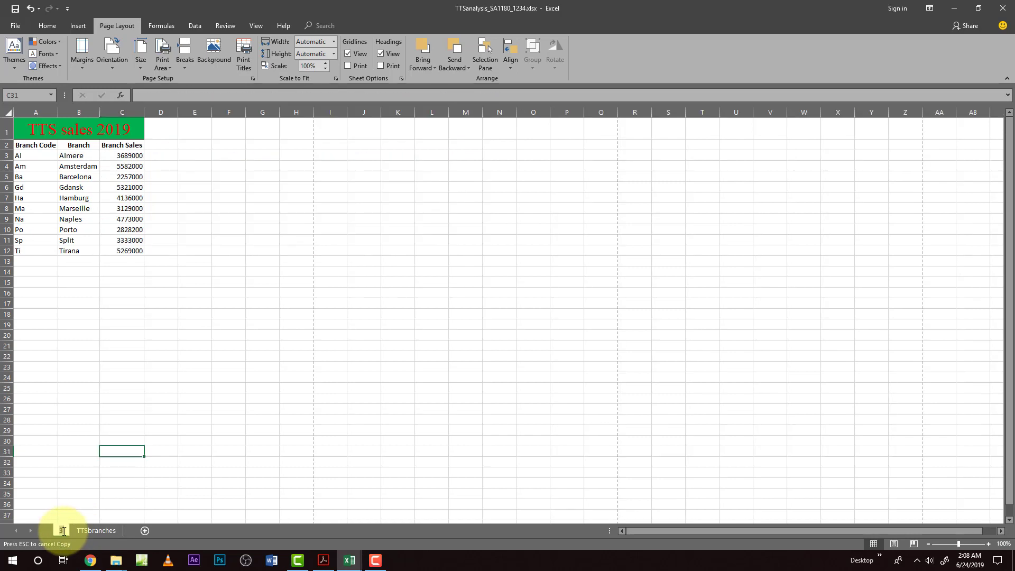
double_click(93, 531)
type("3")
left_click(213, 335)
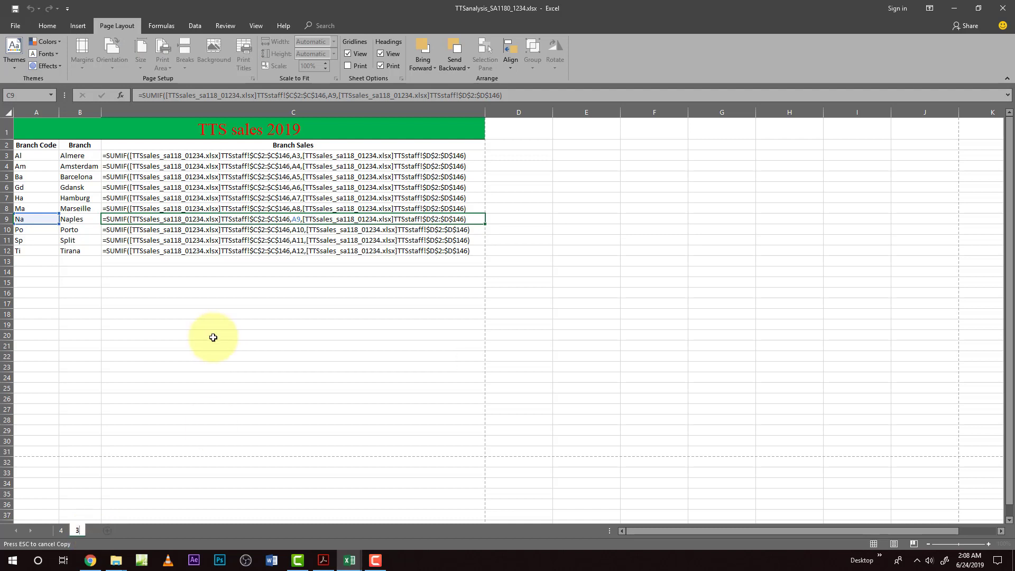
left_click(57, 531)
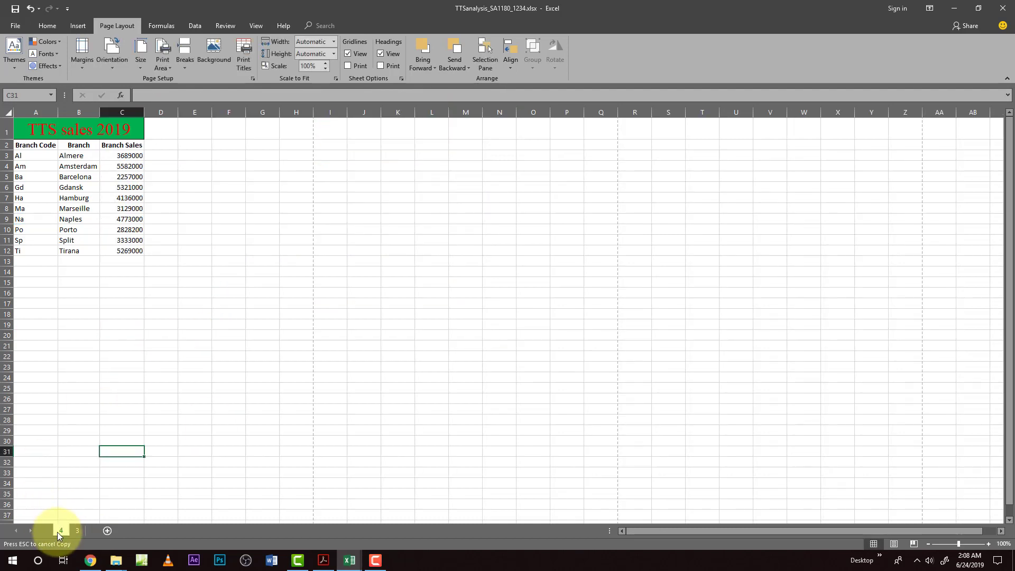
left_click(115, 443)
left_click(113, 389)
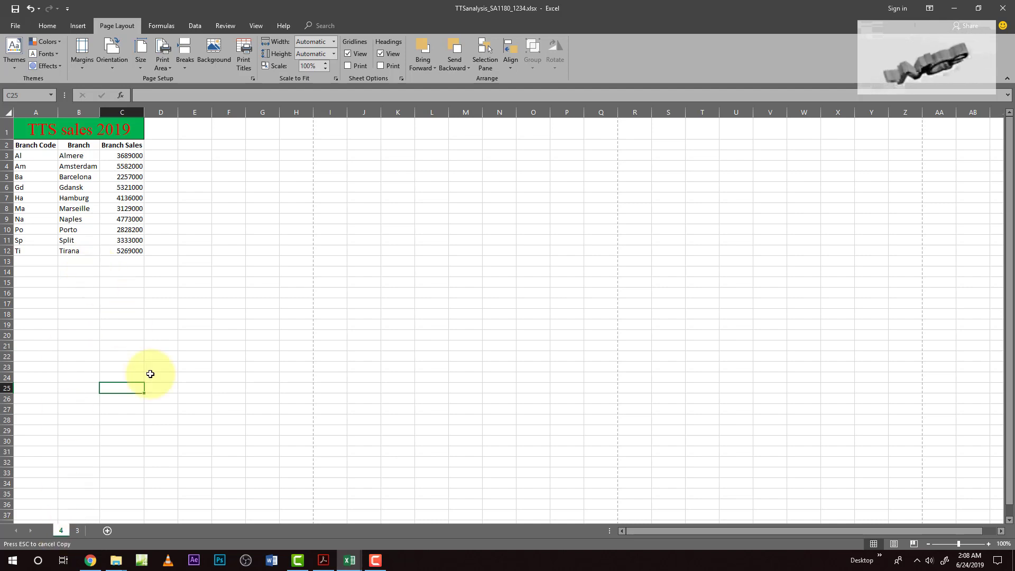
Step: Highlight the exam paper's instruction to extract branches with sales over $4 million
left_click(323, 560)
scroll(219, 441, "down", 4)
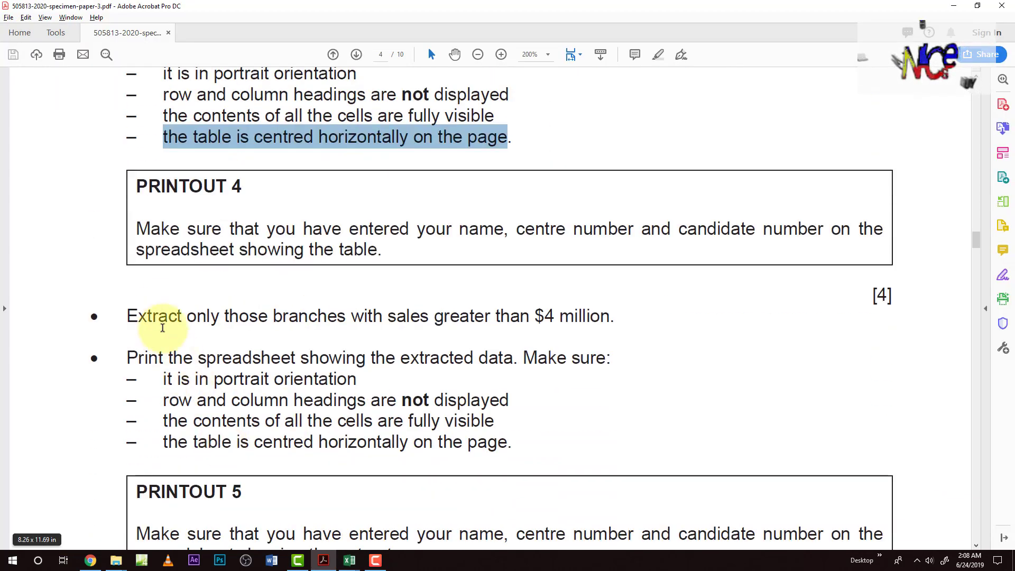
left_click_drag(128, 315, 609, 316)
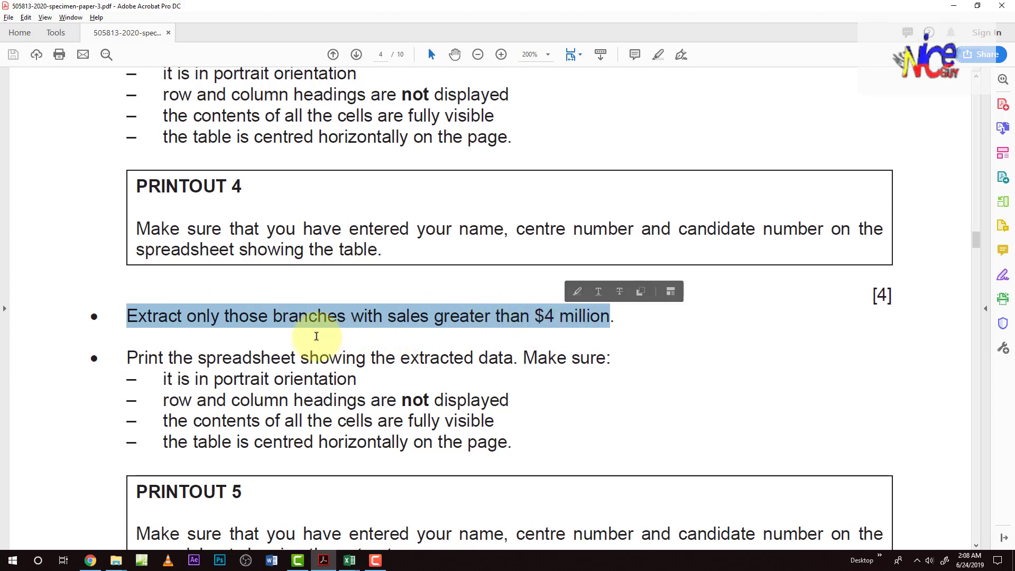
key("alt+Tab")
Step: Copy sheet 4 with Move or Copy to create sheet 4 (2)
right_click(61, 529)
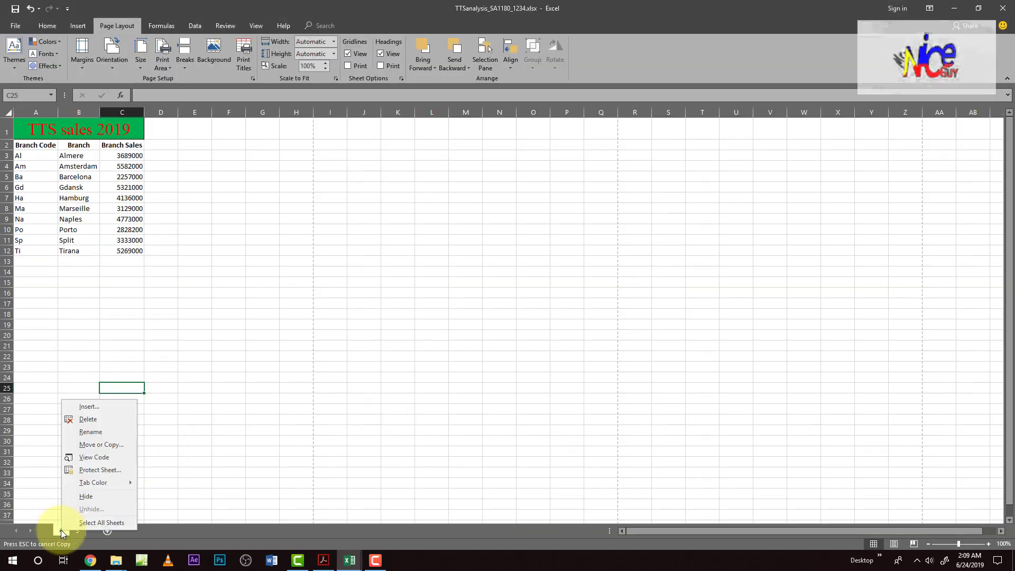
left_click(106, 446)
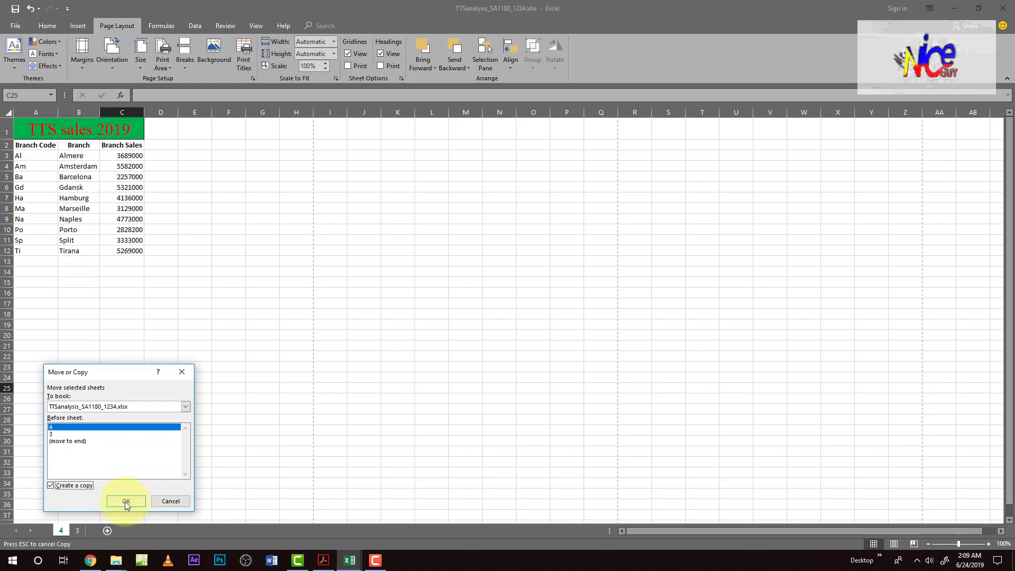
left_click(126, 503)
left_click(81, 492)
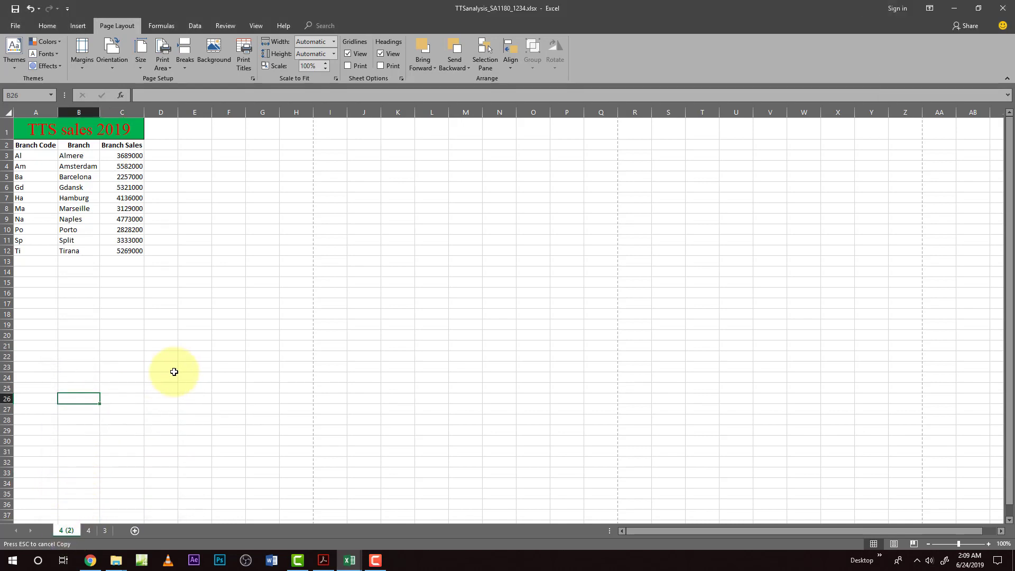
left_click(101, 429)
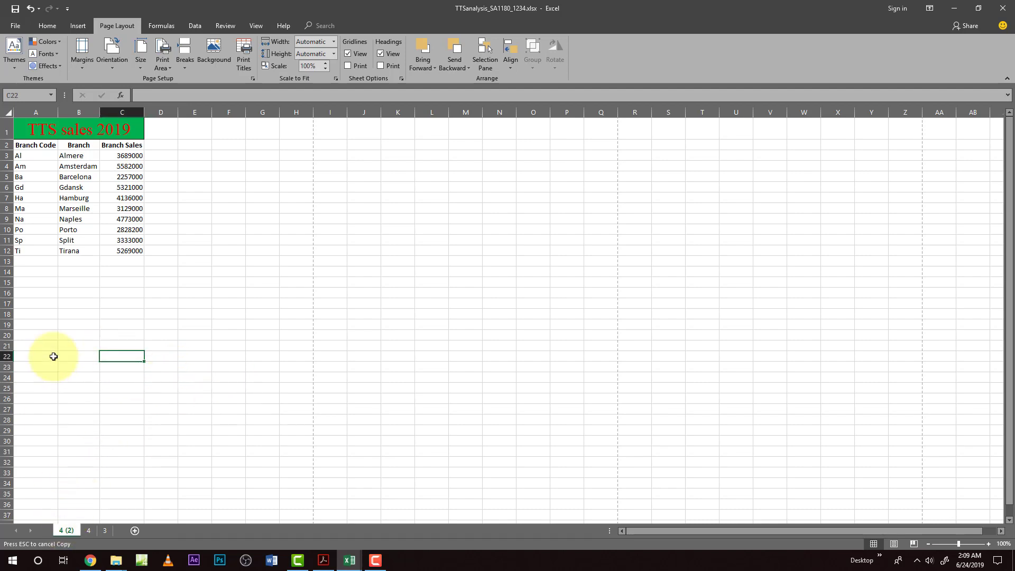
key("alt+Tab")
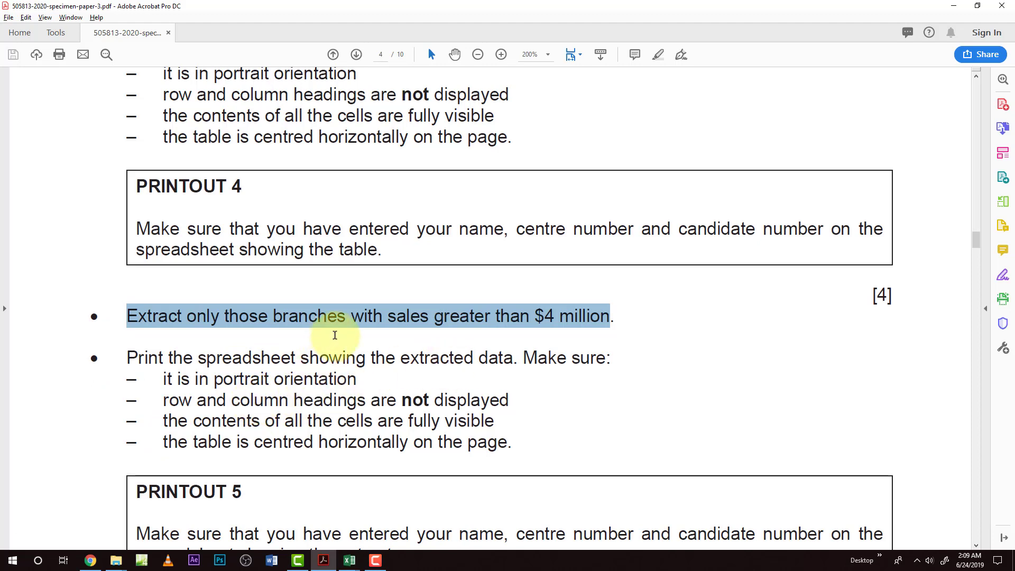
Step: Filter Branch Sales to greater than 4000000, leaving Amsterdam, Gdansk, Hamburg, Naples and Tirana
left_click(535, 316)
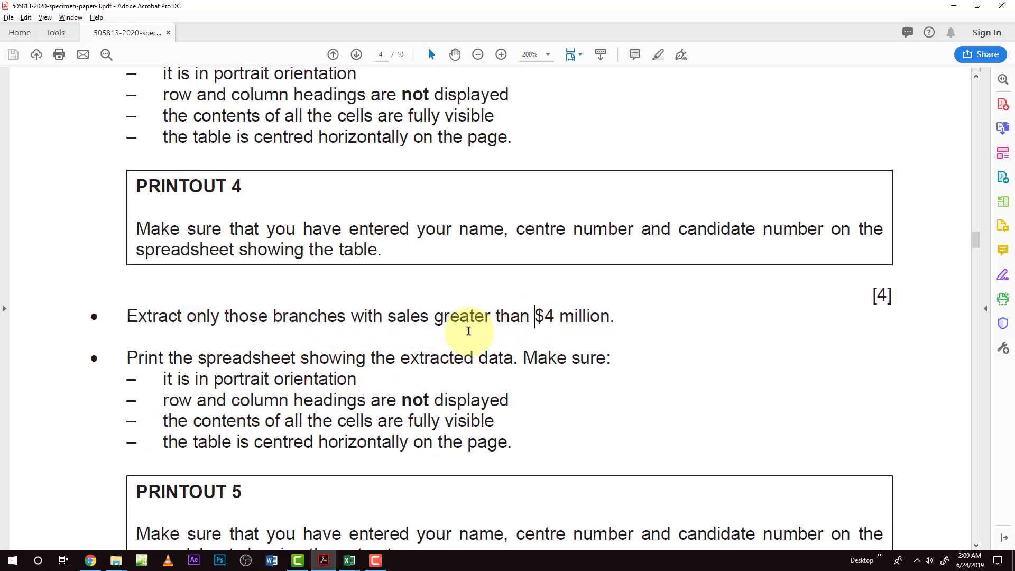
key("alt+Tab")
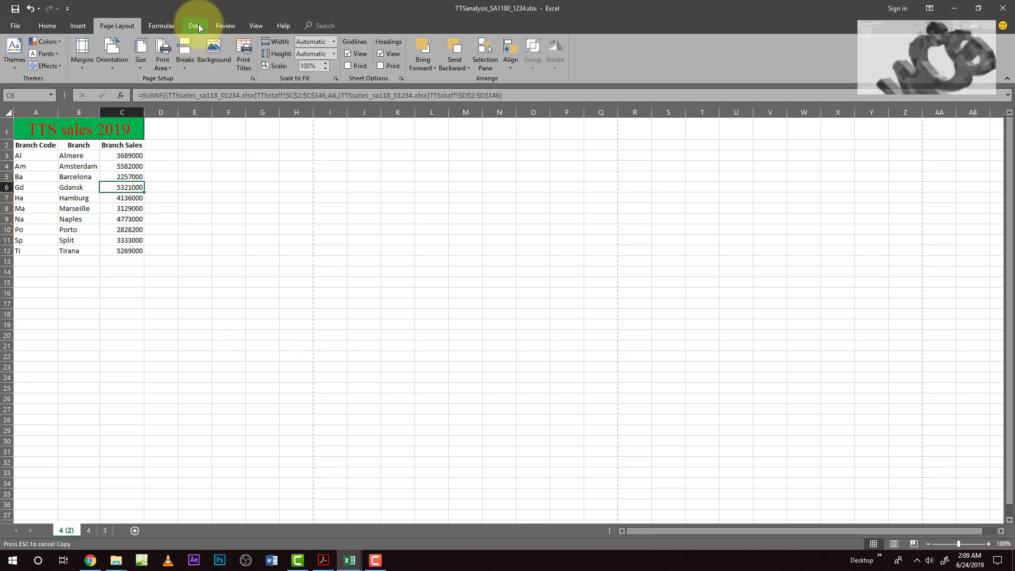
left_click(196, 25)
left_click(366, 52)
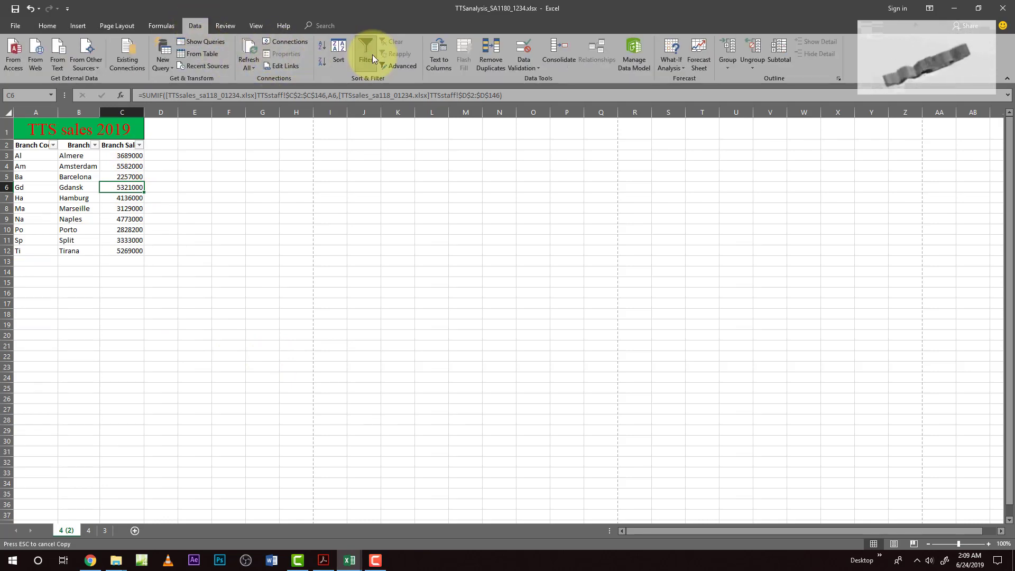
left_click(139, 145)
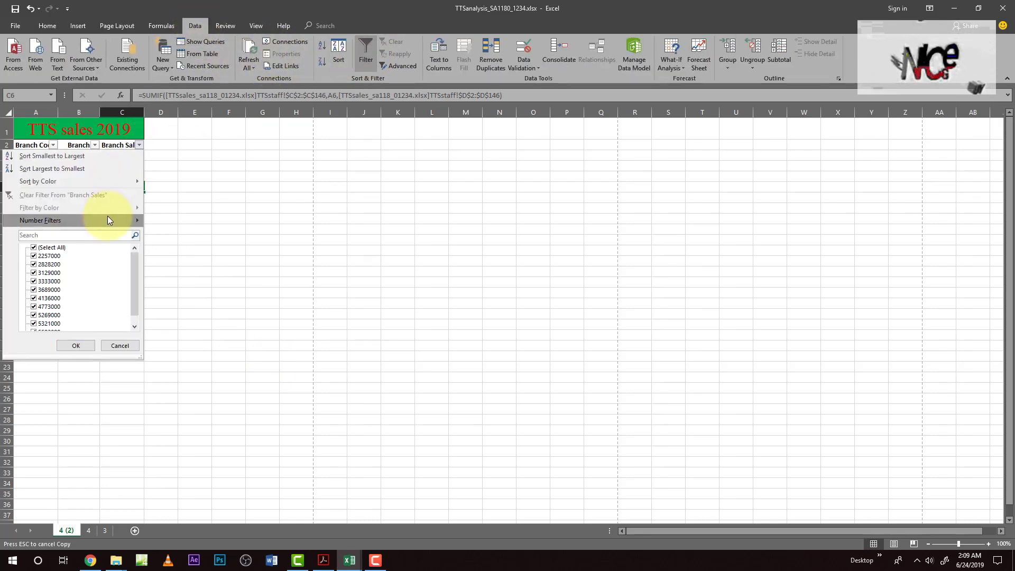
mouse_move(107, 217)
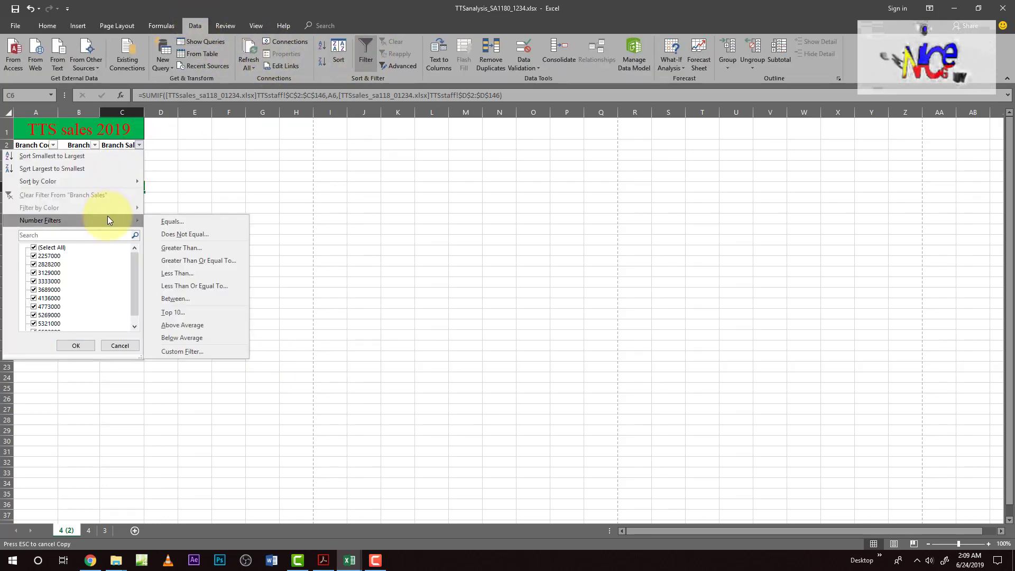
left_click(186, 249)
key("alt+Tab")
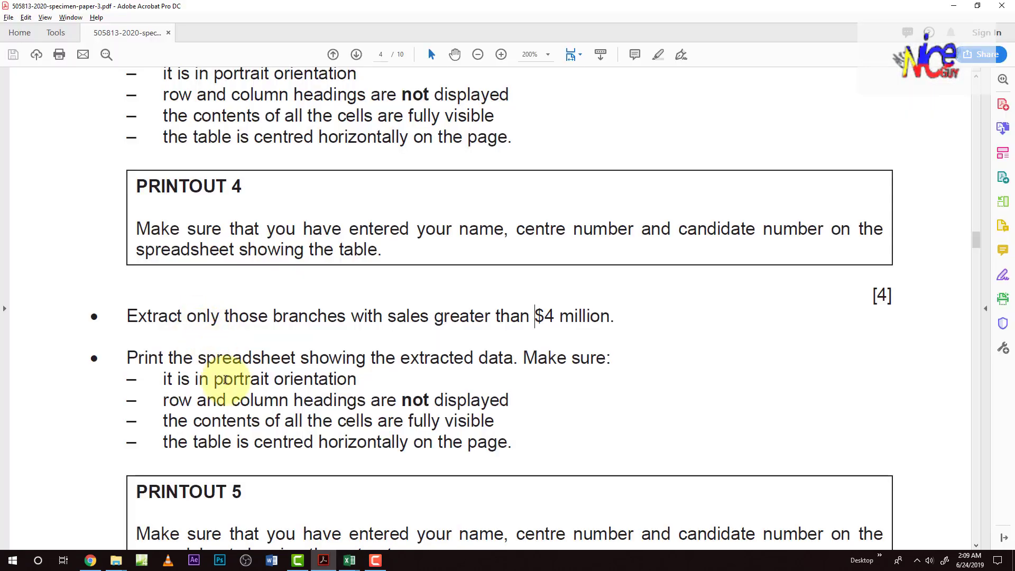
key("alt+Tab")
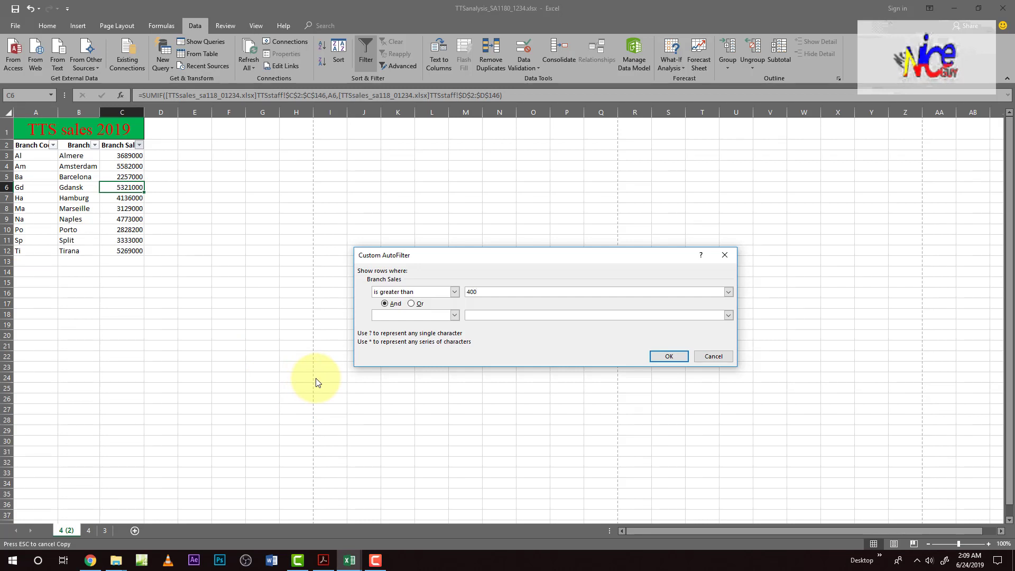
type("4000000")
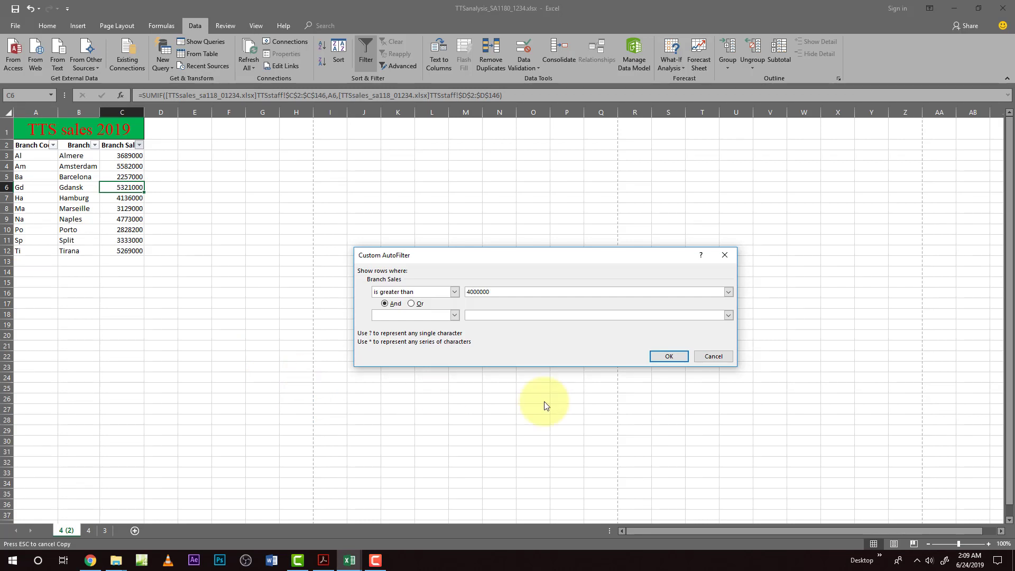
left_click(656, 358)
Step: Review the exam paper's printing requirements for the extract
key("alt+Tab")
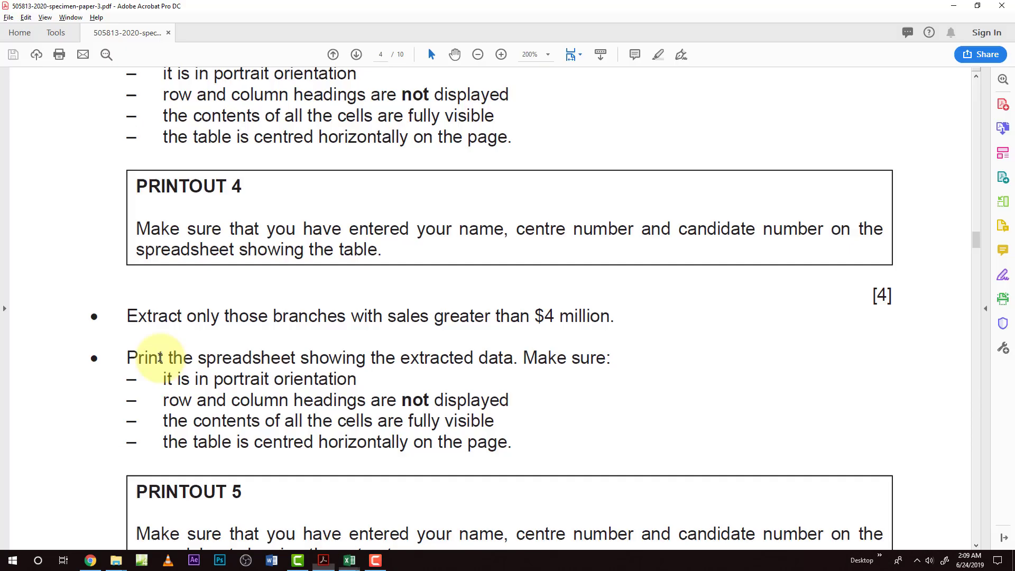
scroll(157, 415, "down", 1)
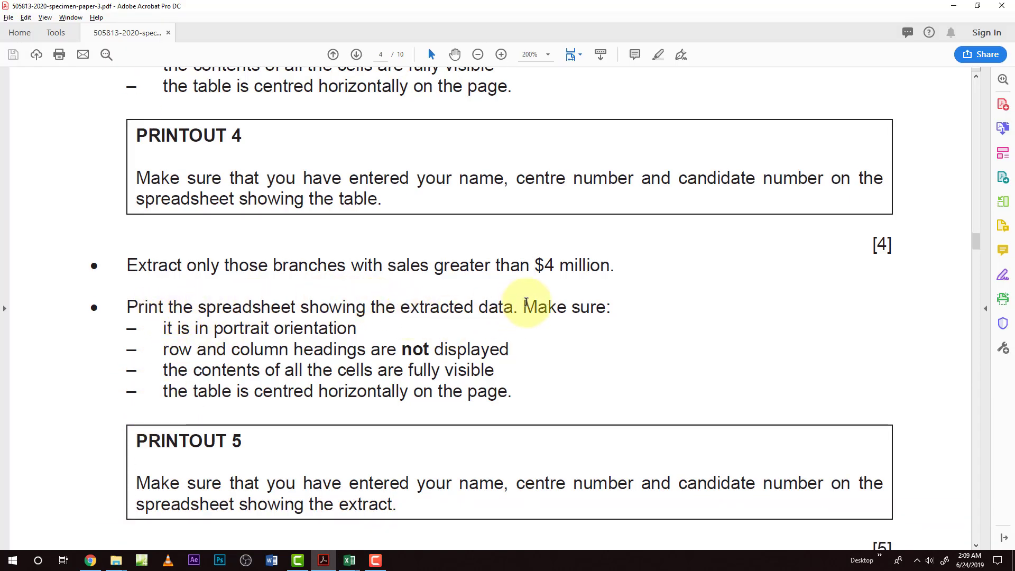
key("alt+Tab")
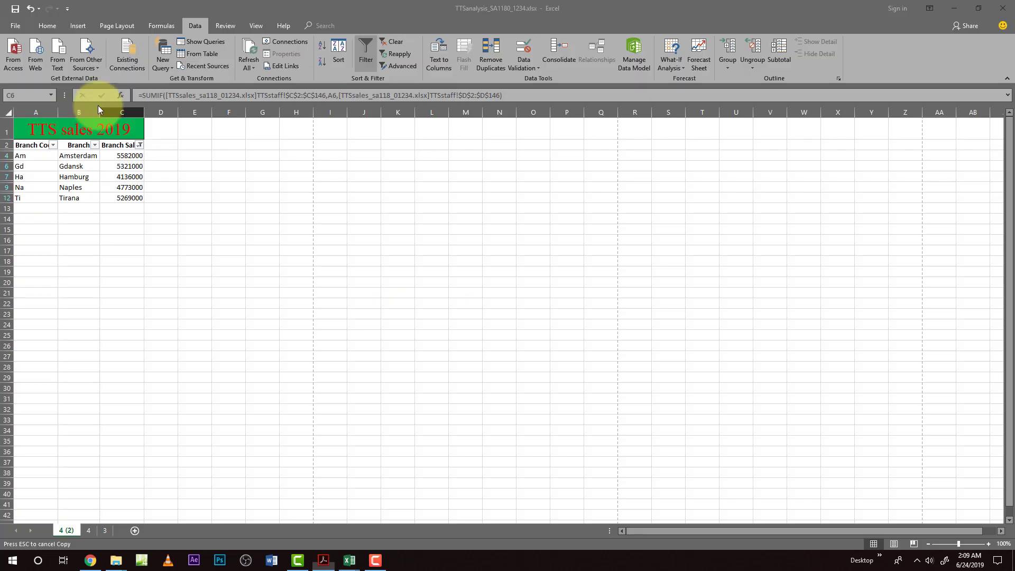
Step: Check the extract's page orientation and heading print settings against the exam paper
left_click(116, 26)
left_click(111, 53)
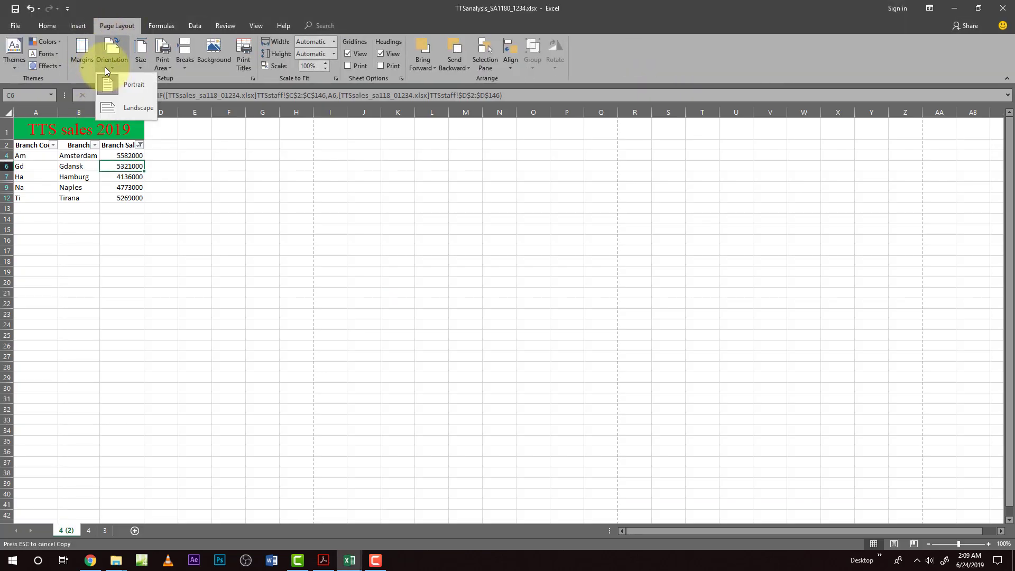
key("Escape")
key("alt+Tab")
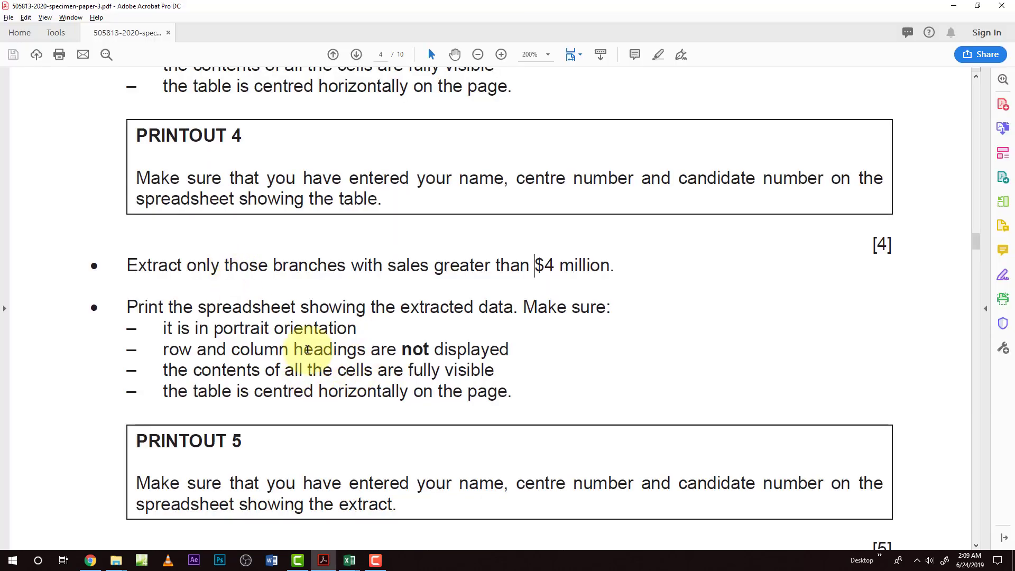
key("alt+Tab")
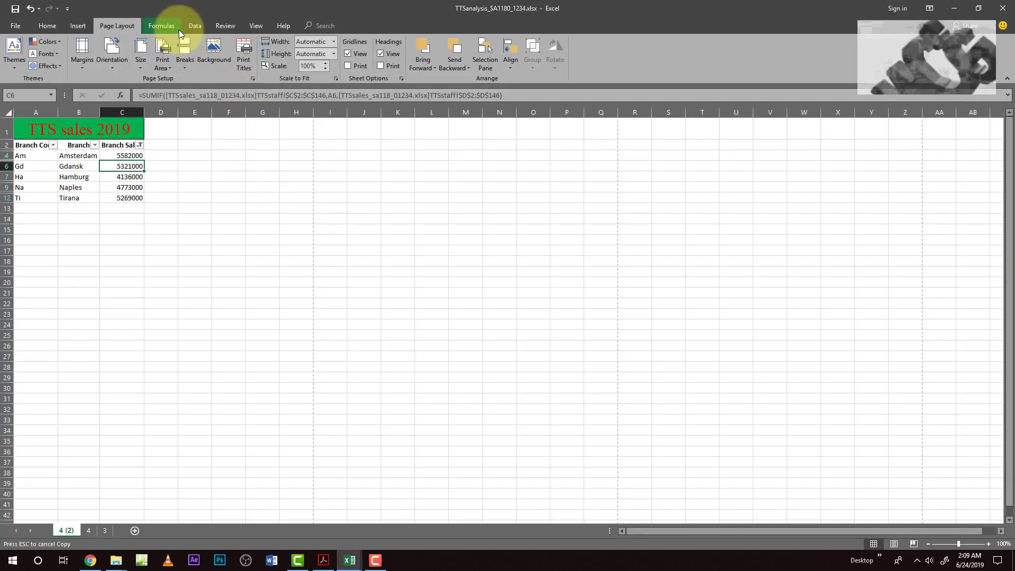
left_click(189, 27)
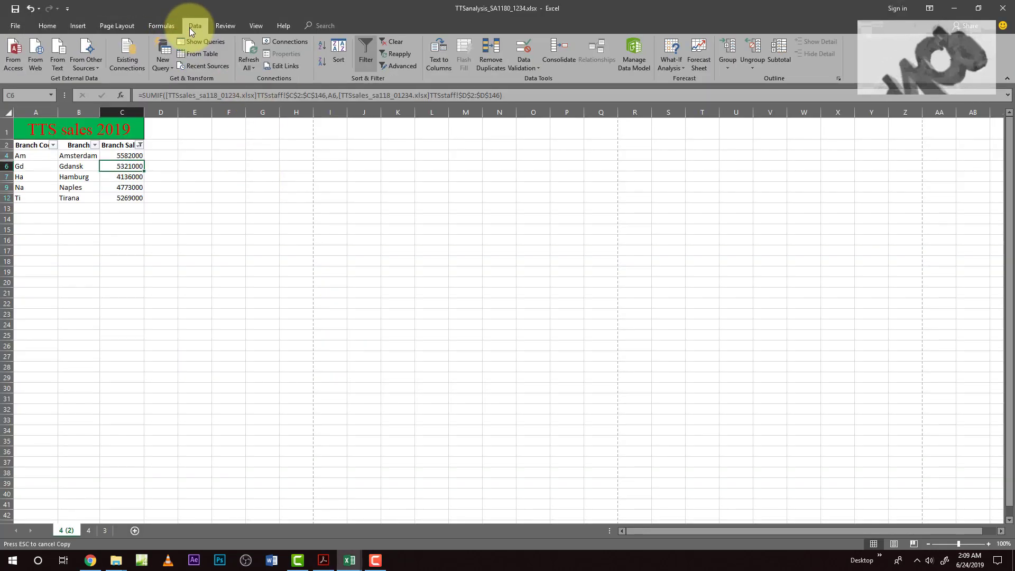
left_click(45, 25)
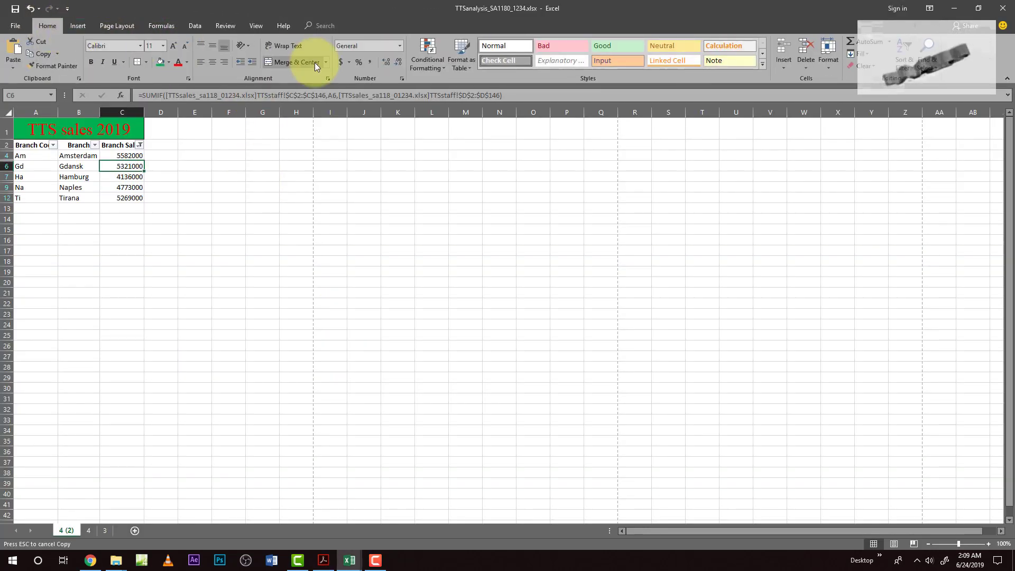
left_click(150, 28)
left_click(116, 27)
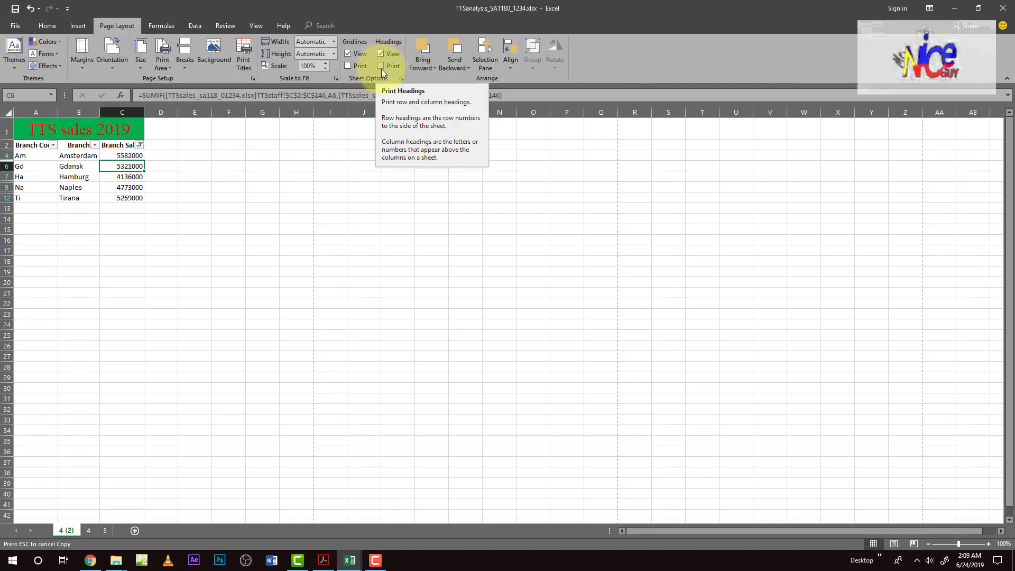
left_click(323, 560)
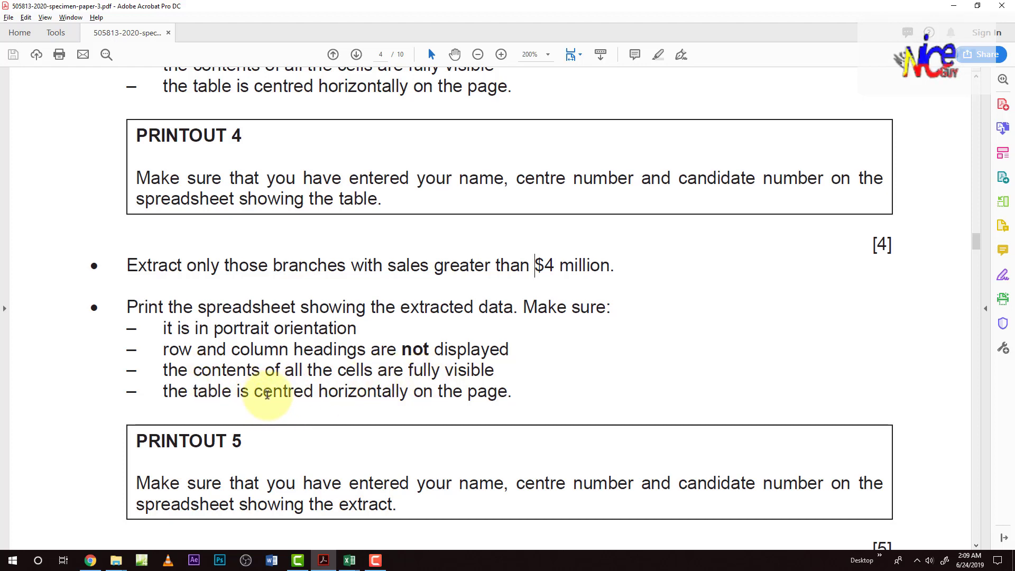
scroll(356, 423, "up", 3)
scroll(333, 423, "down", 3)
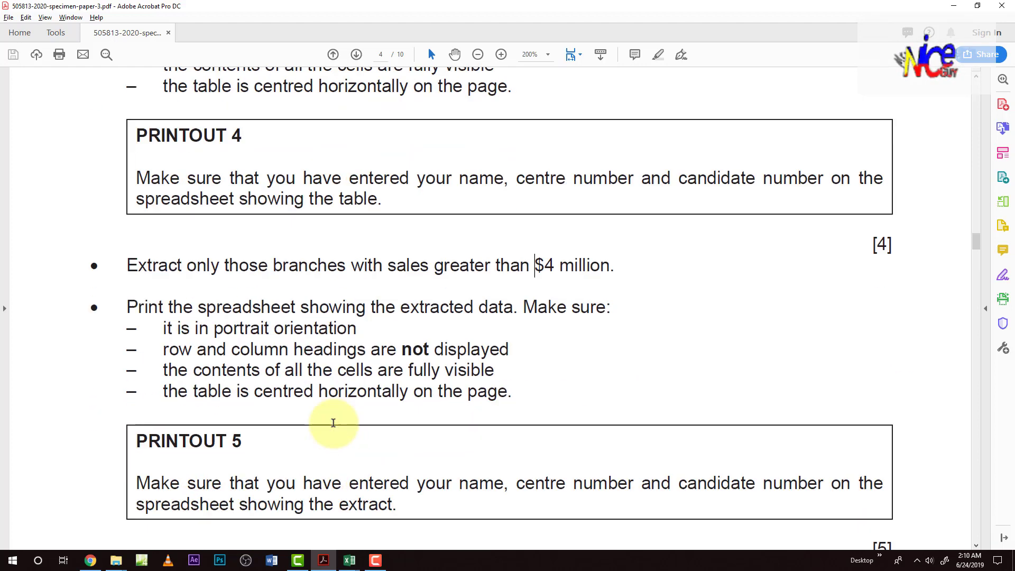
key("alt+Tab")
Step: Autofit all columns on sheet 4 (2) and preview the centred portrait printout
left_click(179, 243)
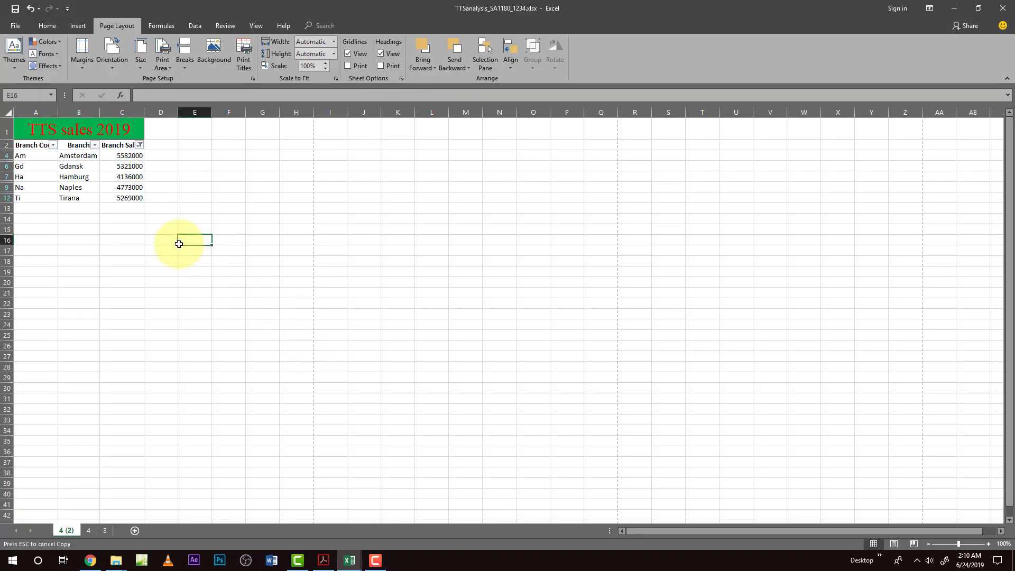
left_click(8, 113)
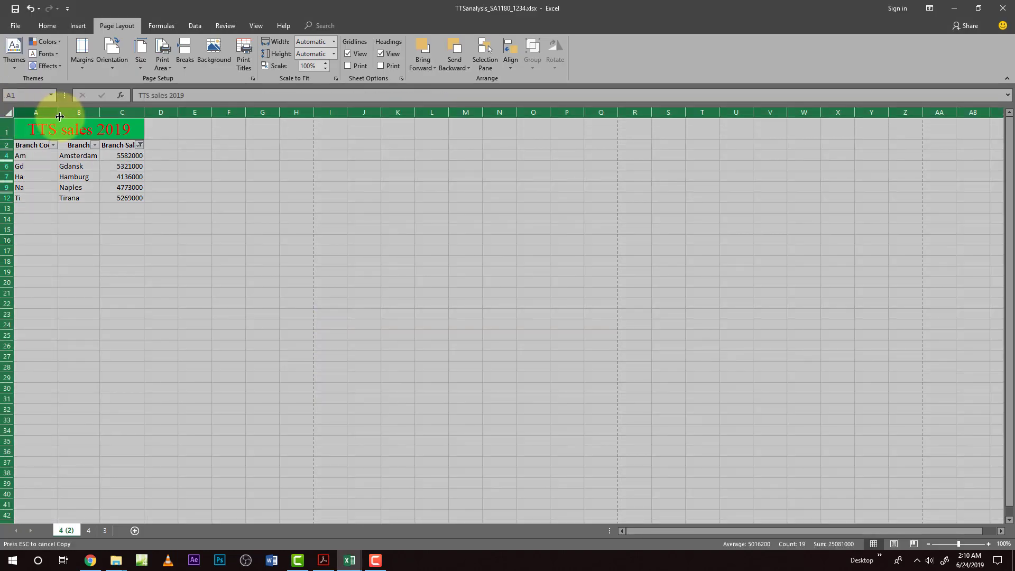
double_click(99, 112)
left_click(133, 276)
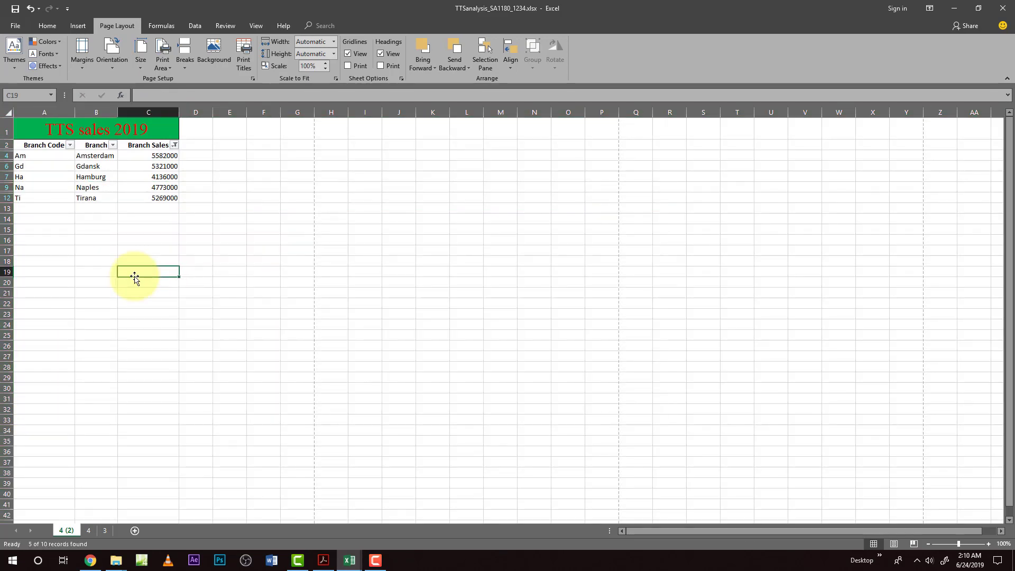
key("ctrl+p")
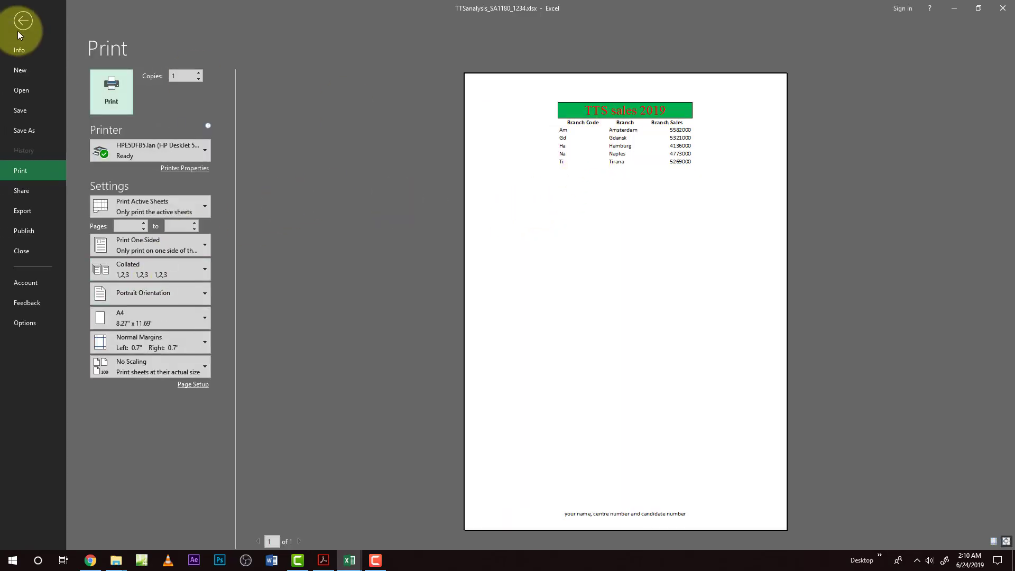
left_click(18, 32)
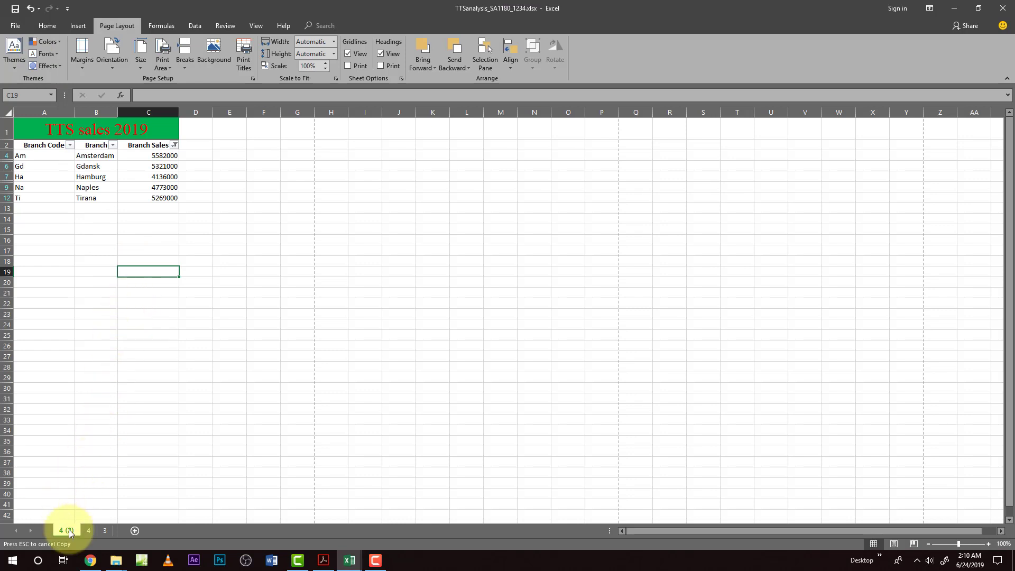
key("alt+Tab")
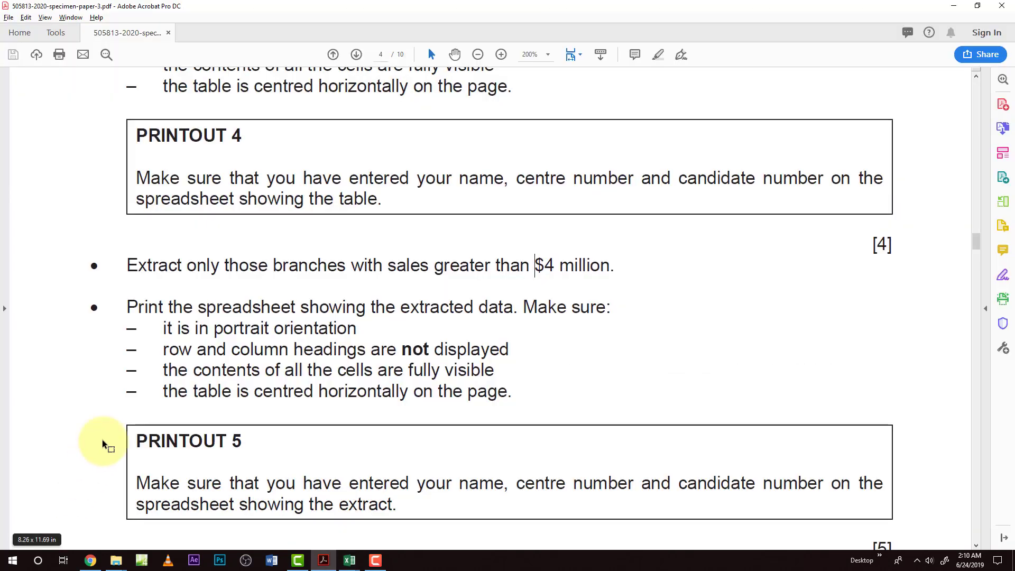
Step: Copy the filtered 4 (2) sheet to a new sheet named 5
key("alt+Tab")
key("alt+Tab")
scroll(158, 460, "down", 1)
scroll(158, 460, "up", 3)
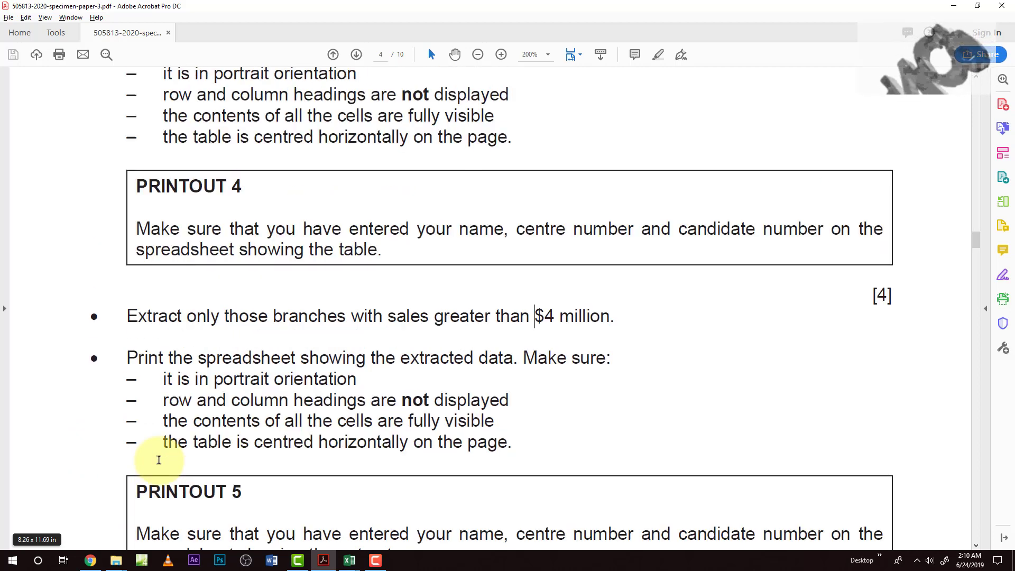
scroll(158, 460, "down", 4)
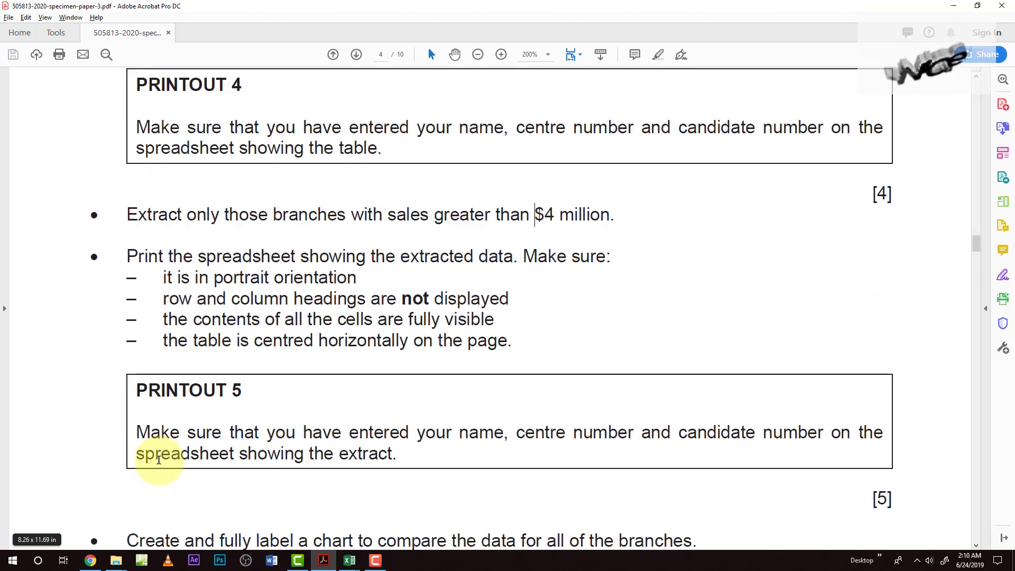
scroll(159, 460, "down", 4)
key("alt+Tab")
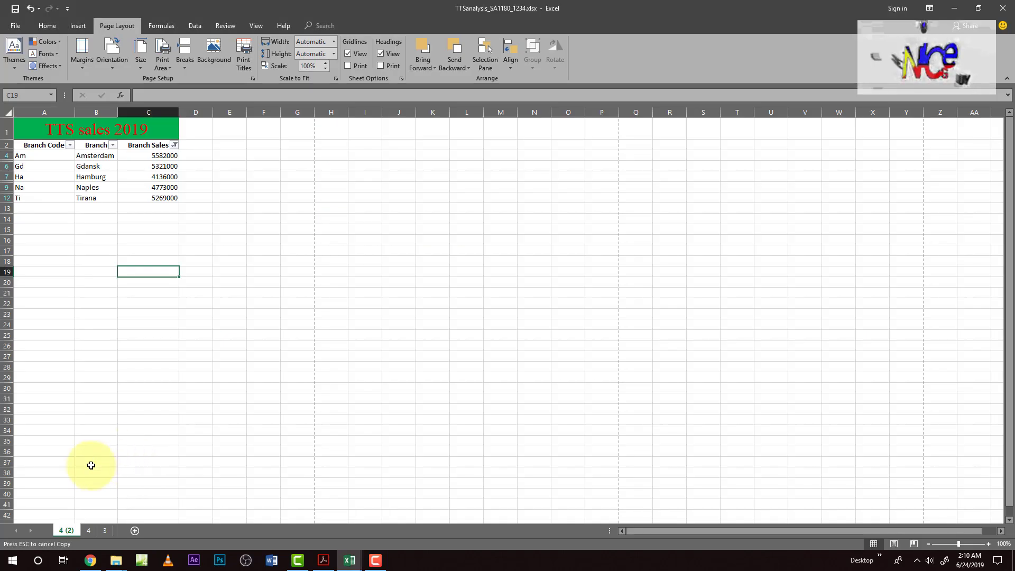
right_click(67, 530)
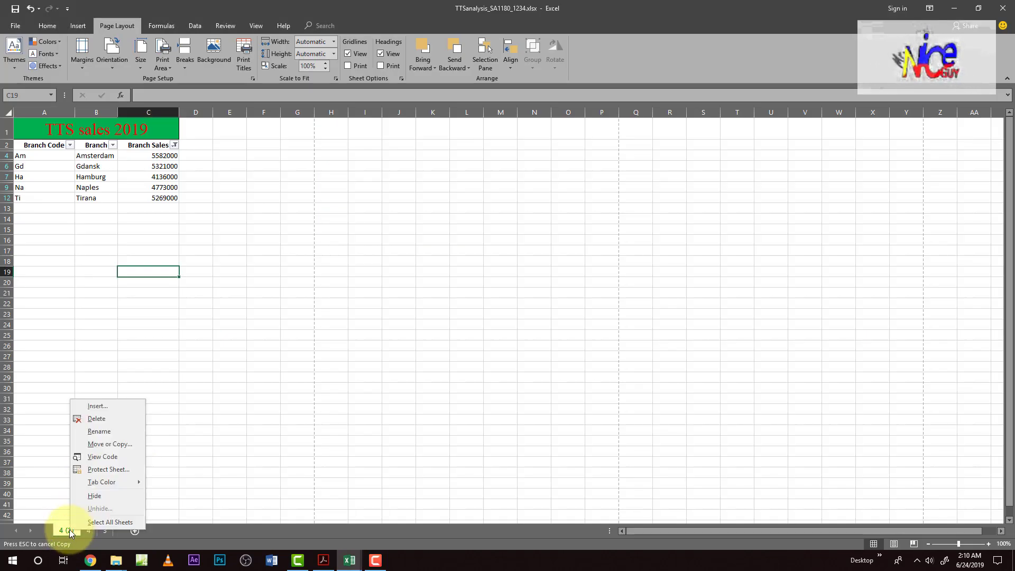
left_click(106, 443)
left_click(112, 495)
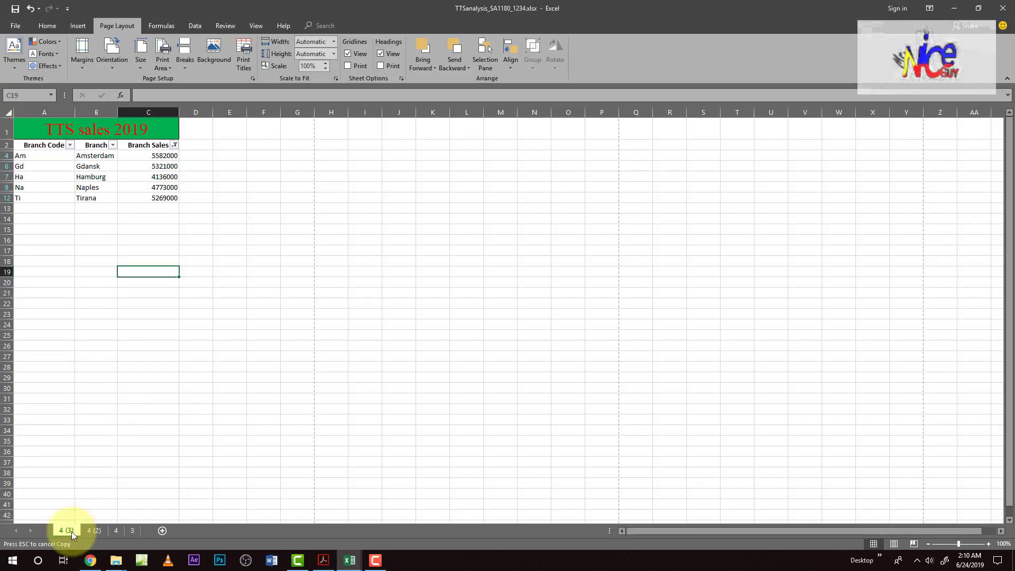
type("5")
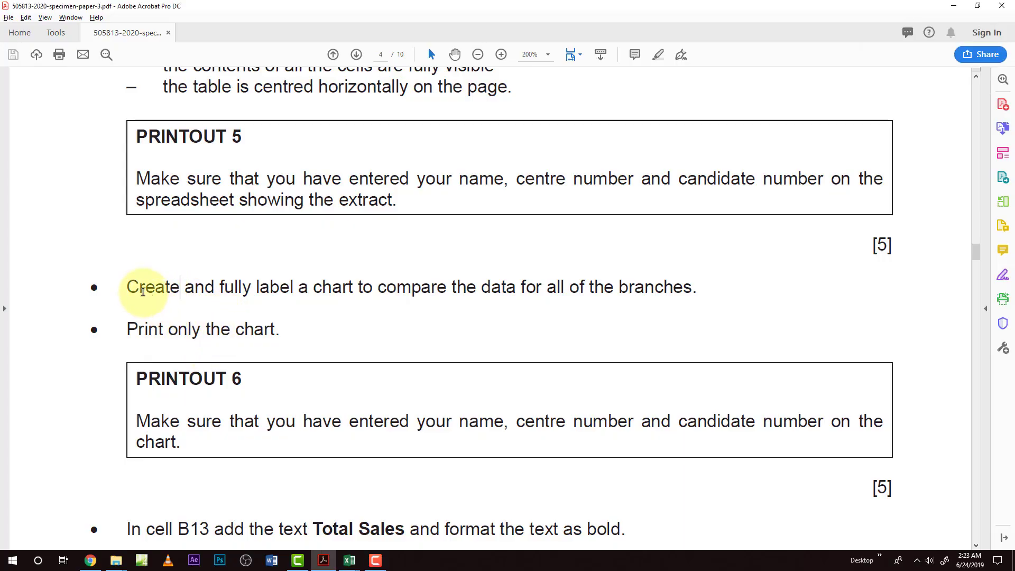
Step: Highlight the 'Create and fully label a chart' task in the exam paper and return to Excel
left_click_drag(133, 286, 642, 279)
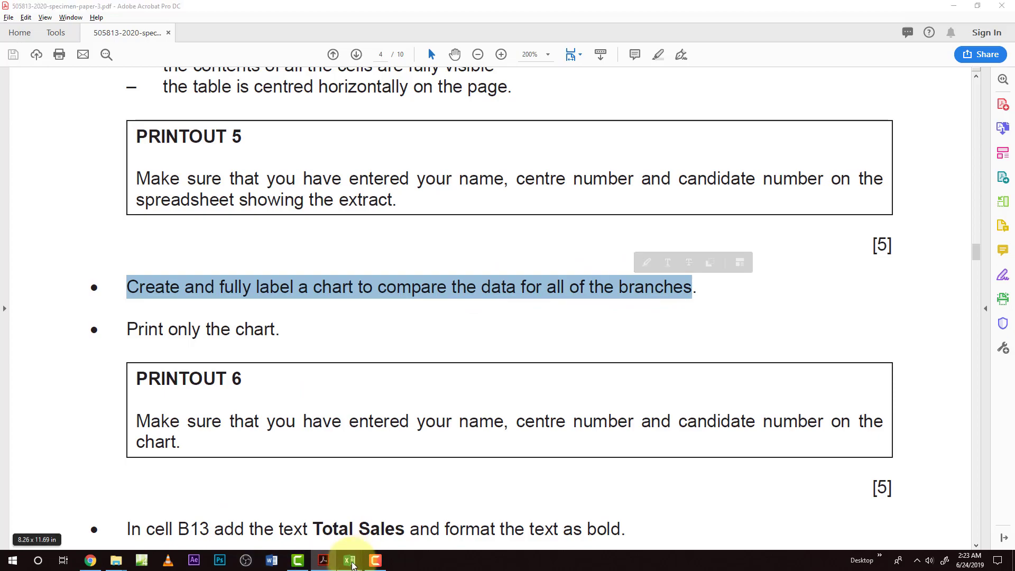
left_click(346, 555)
Step: Insert a 2-D clustered column chart of branch sales from B3:C12 and enlarge it
mouse_move(344, 552)
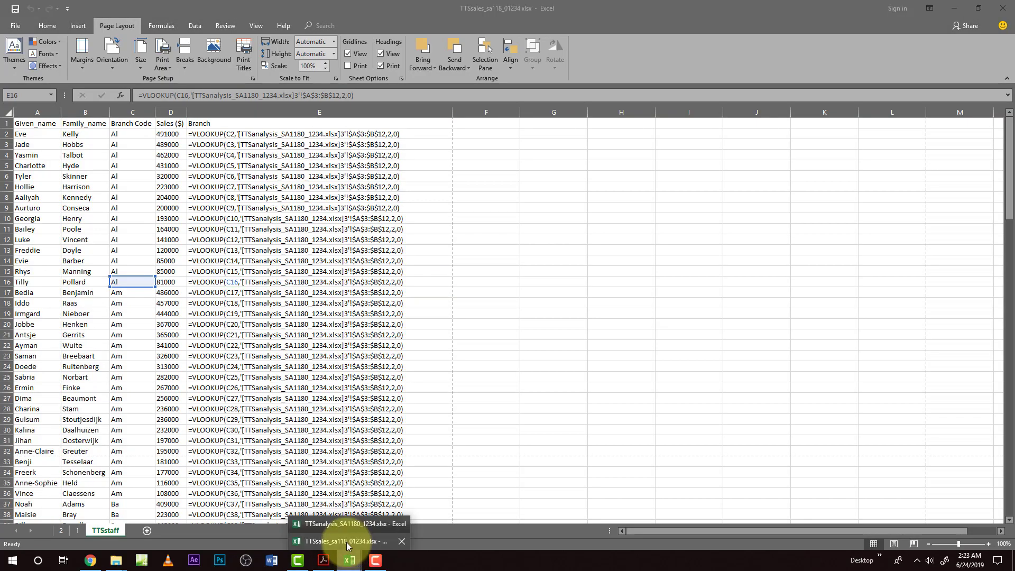
left_click(322, 520)
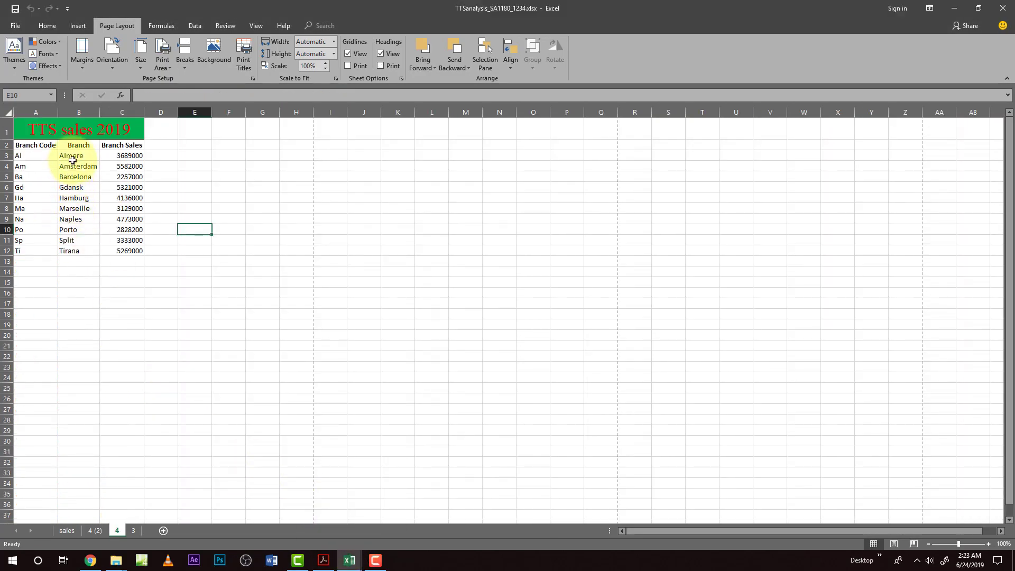
left_click_drag(73, 157, 114, 245)
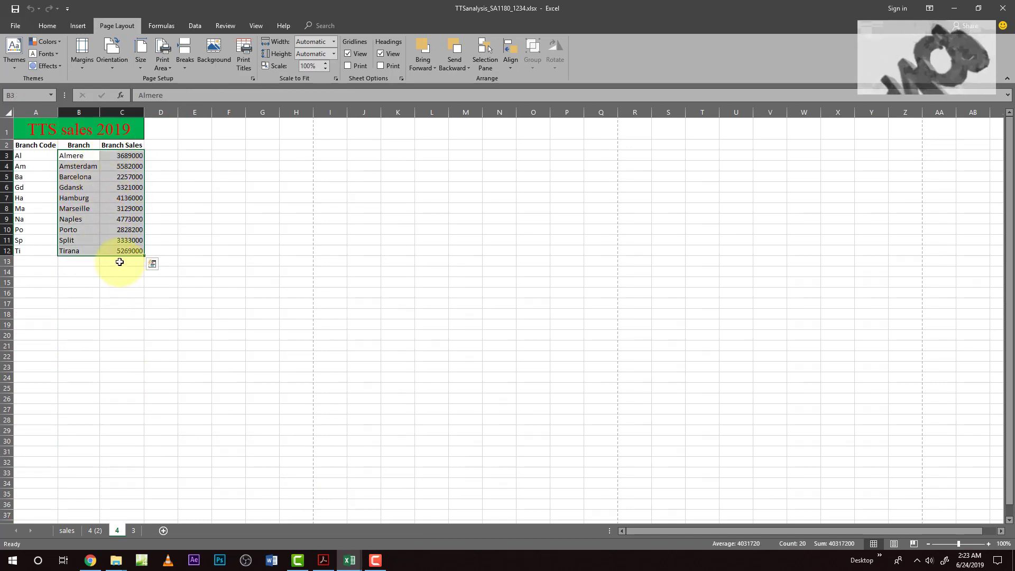
left_click(78, 25)
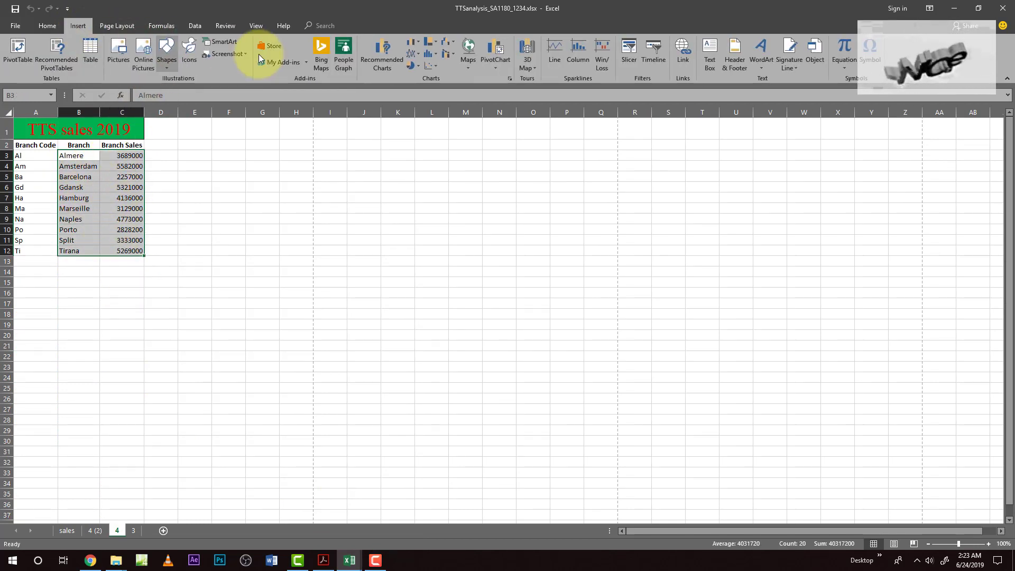
left_click(413, 42)
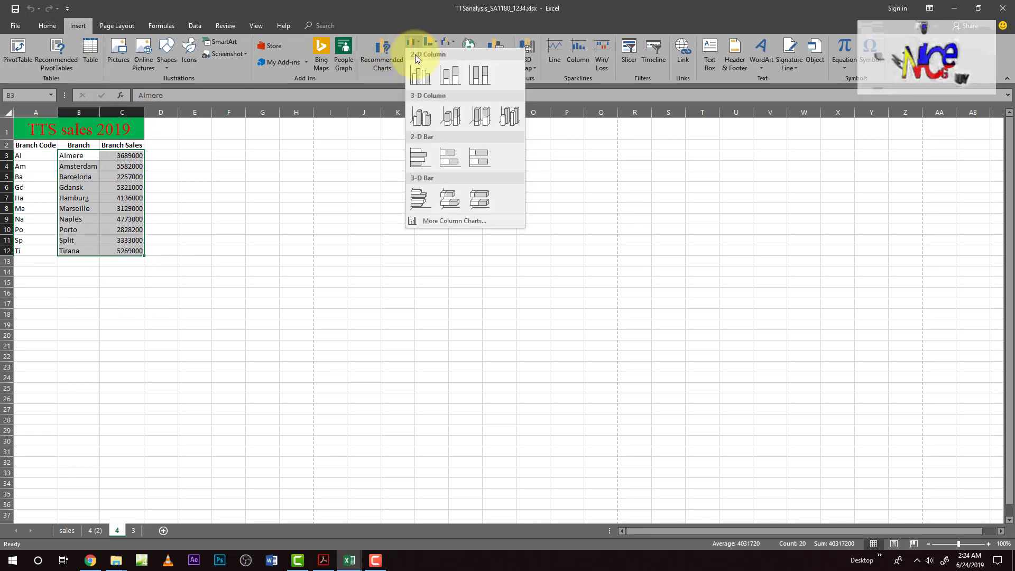
left_click(417, 72)
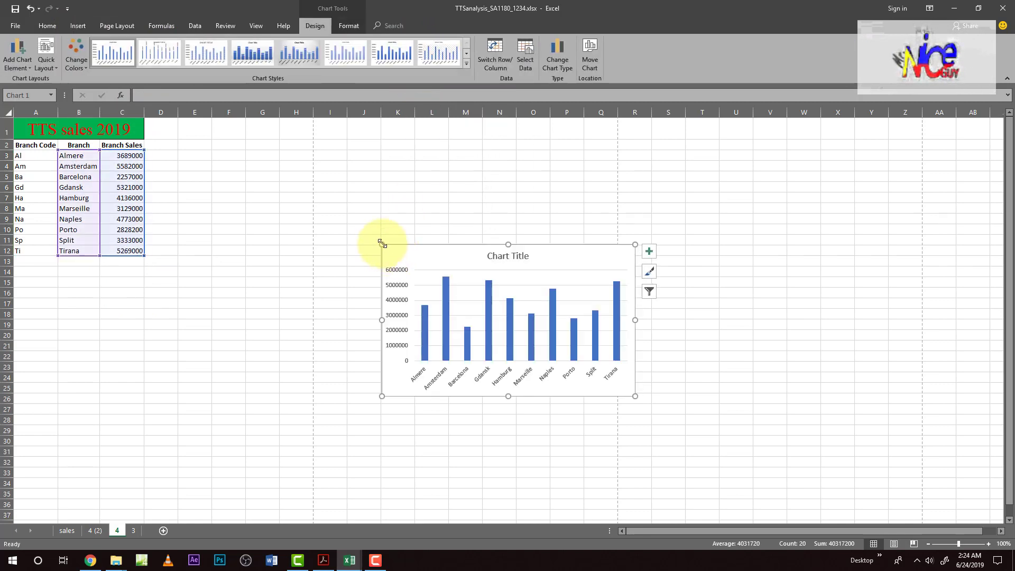
left_click_drag(382, 244, 301, 182)
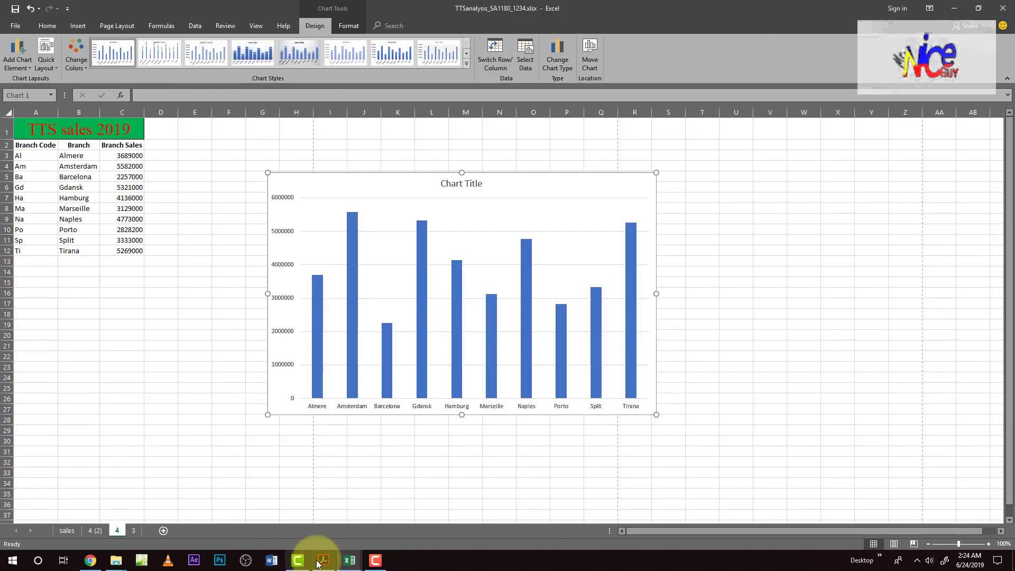
Step: Select 'fully label' in the chart task, then go back to the TTSanalysis chart
left_click(324, 560)
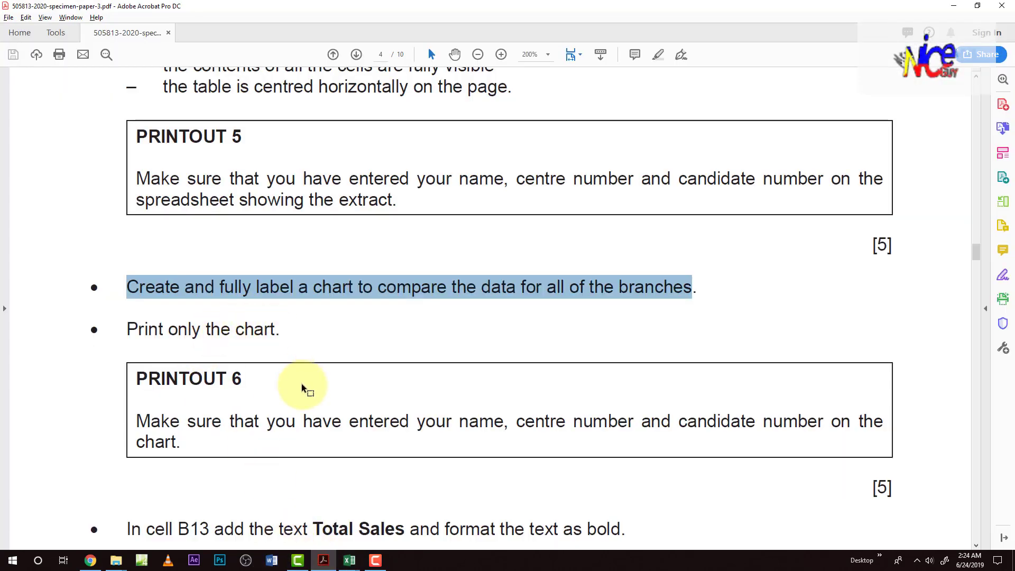
left_click(302, 334)
left_click_drag(232, 291, 294, 288)
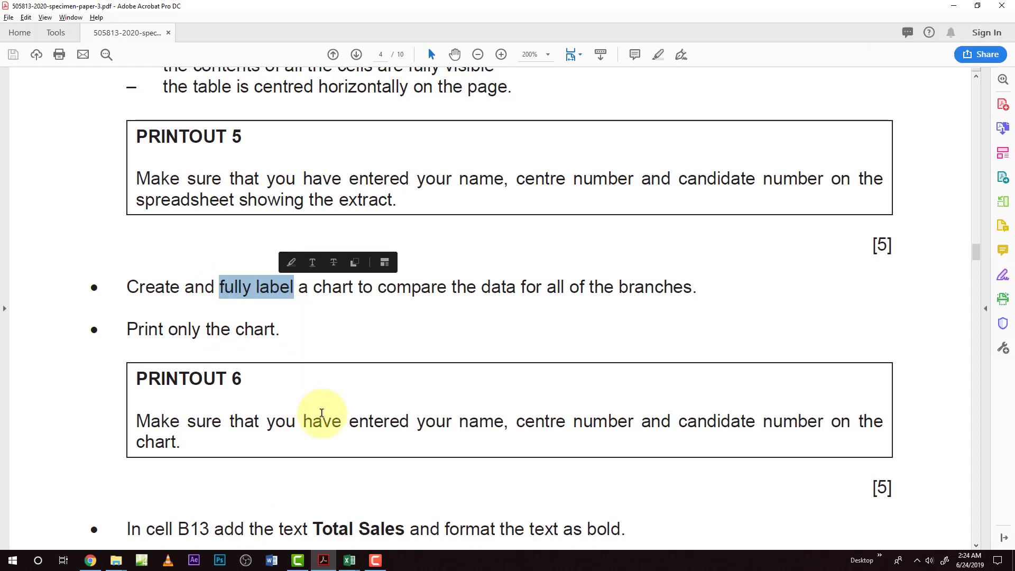
left_click(355, 565)
left_click(327, 537)
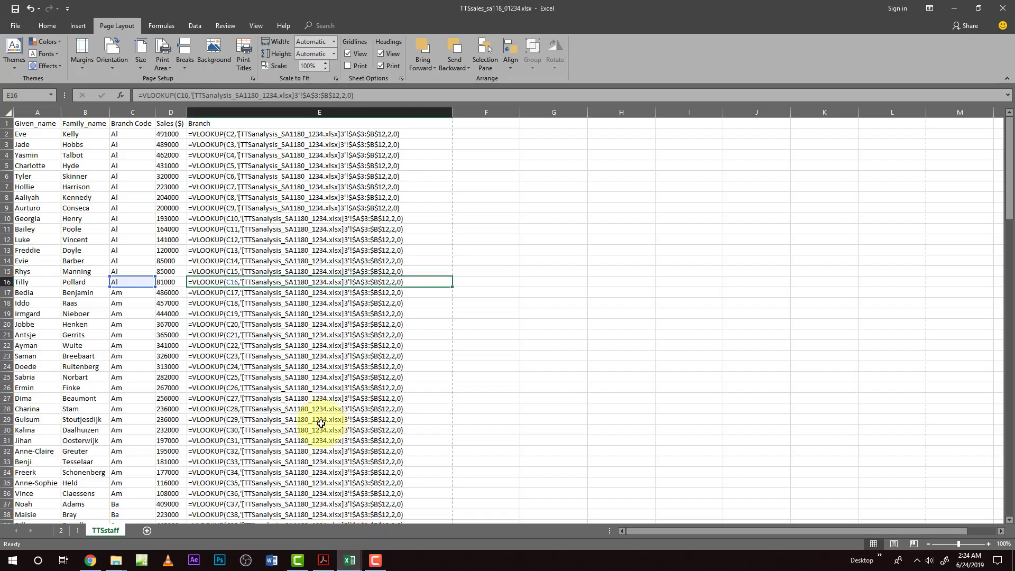
left_click(349, 559)
left_click(334, 525)
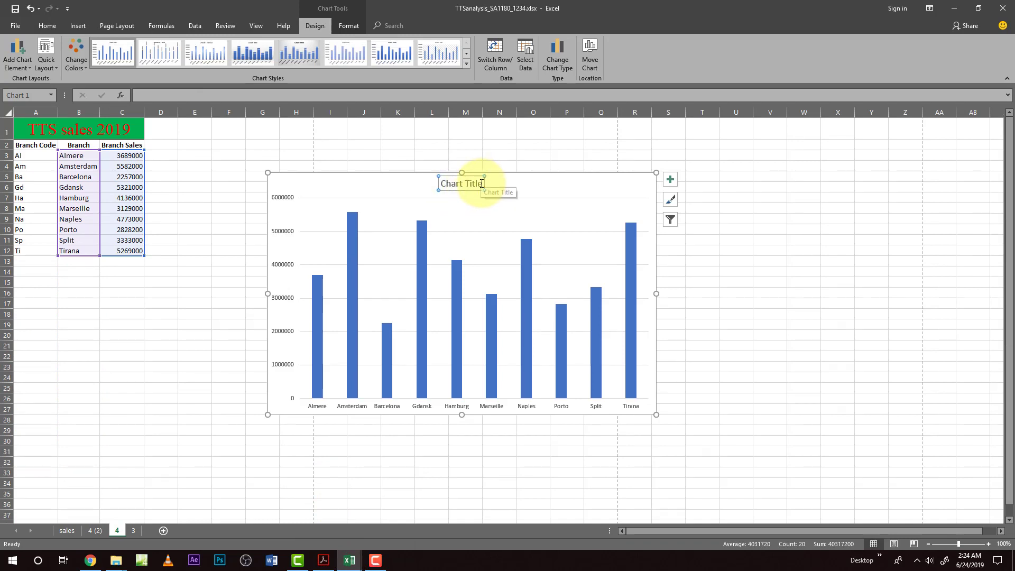
Step: Replace the chart title placeholder with 'TTS Sales 2019'
left_click_drag(481, 184, 445, 184)
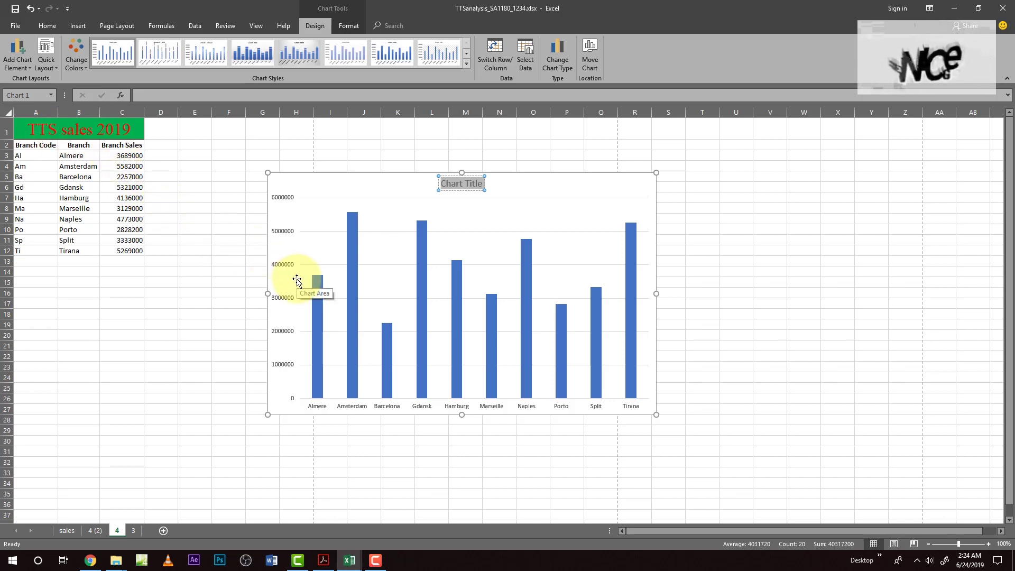
type("TTS Sales 2019")
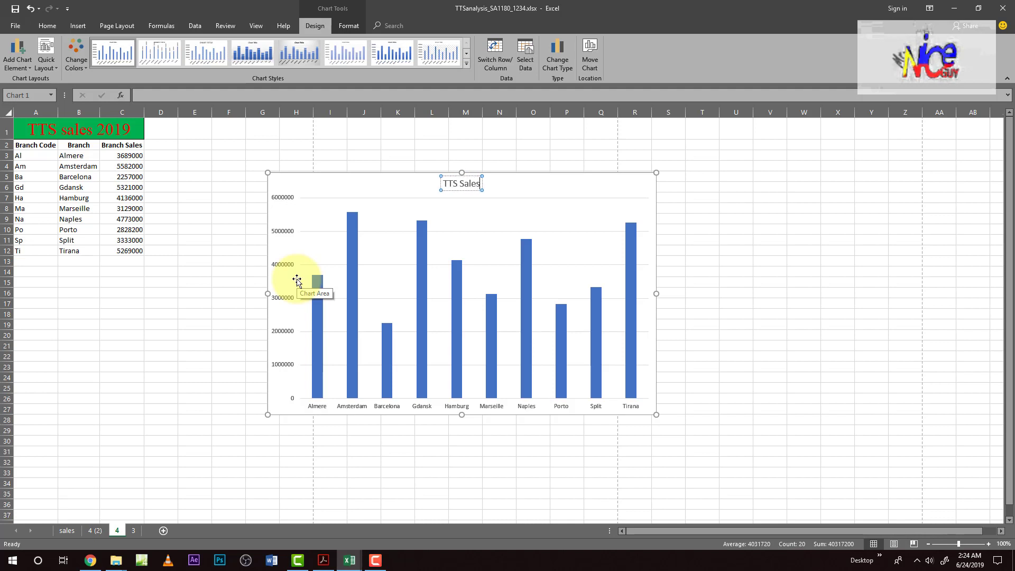
left_click(228, 271)
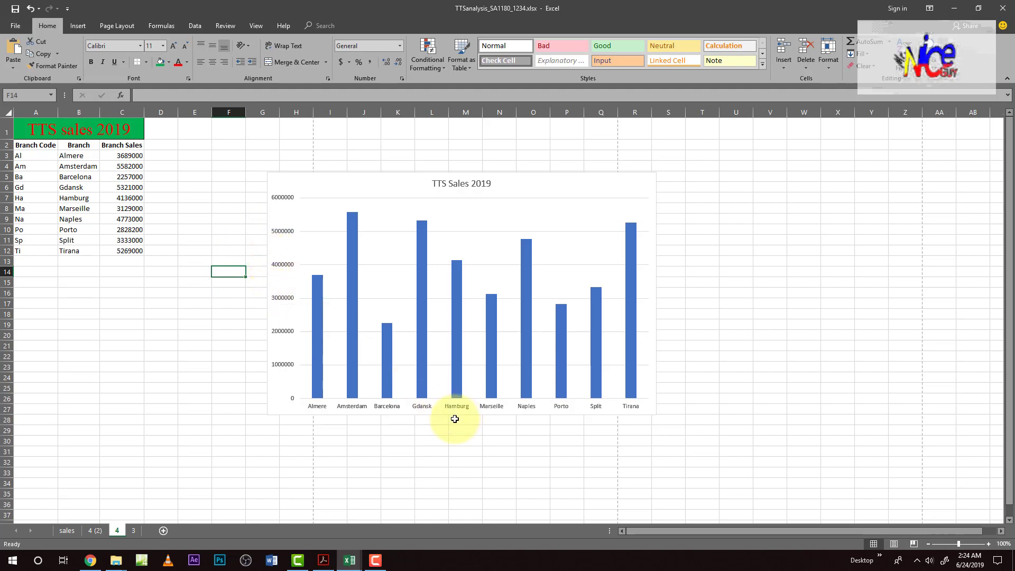
left_click(535, 186)
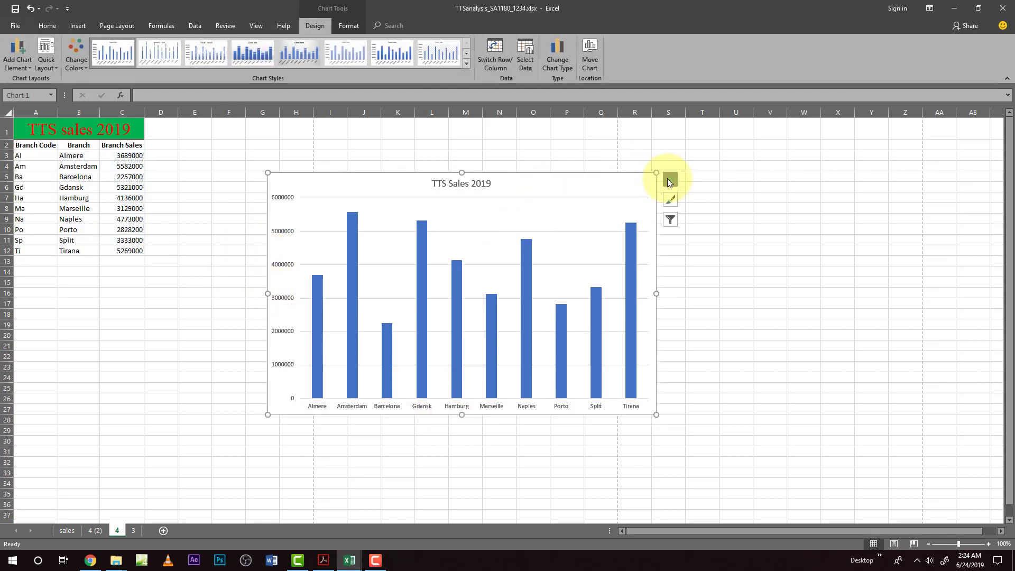
Step: Add axis titles 'Branches' and 'Total Sales for each branch', then enlarge the chart
left_click(670, 179)
left_click(695, 202)
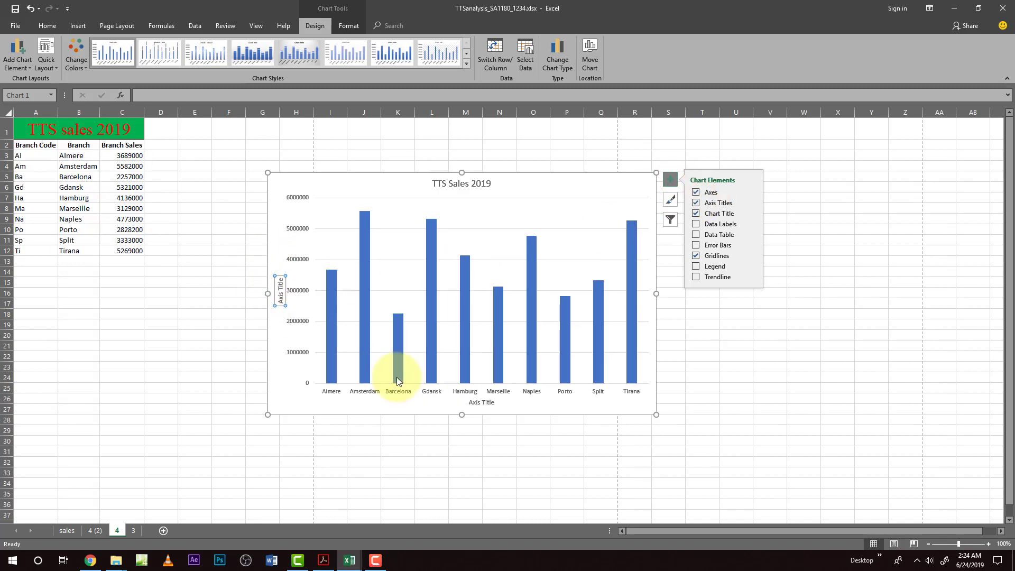
double_click(472, 403)
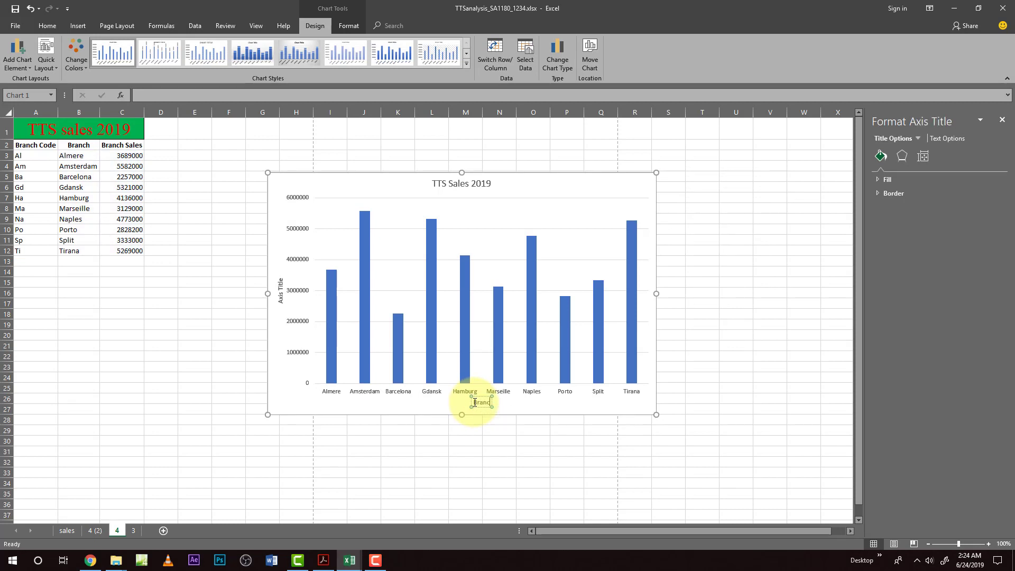
triple_click(282, 292)
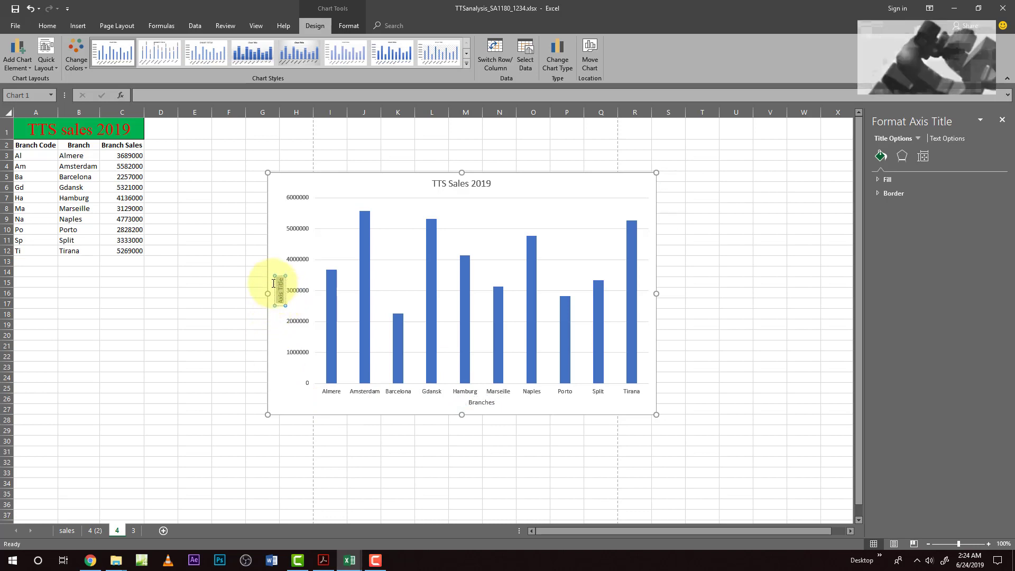
type("T")
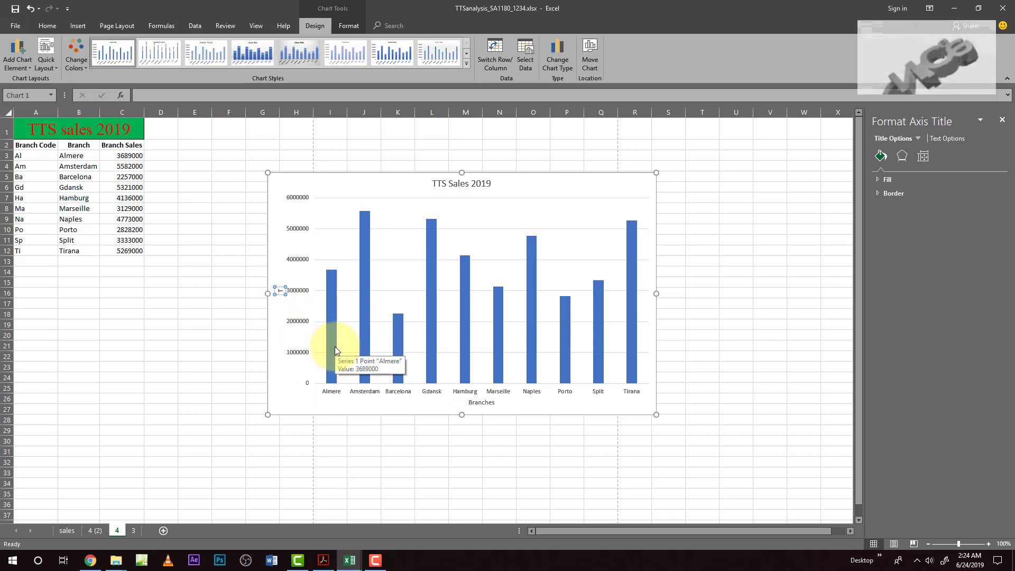
type("otal Sales")
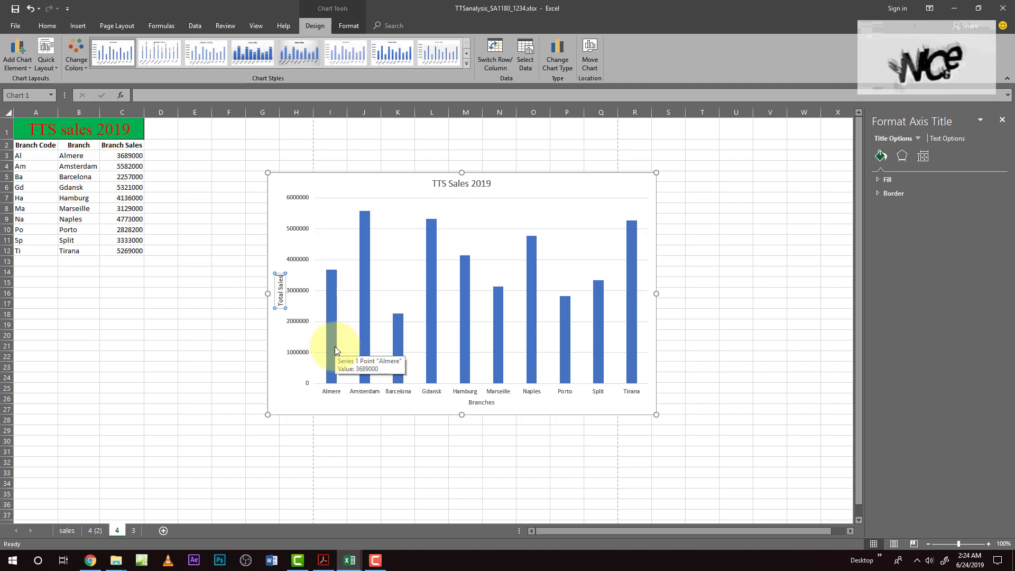
type(" for ea")
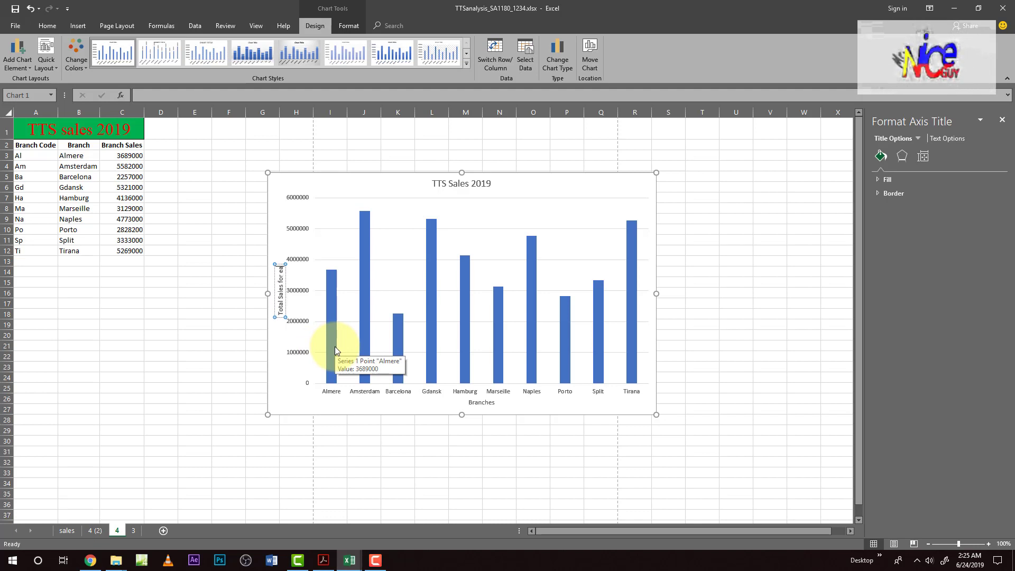
type("ch bra")
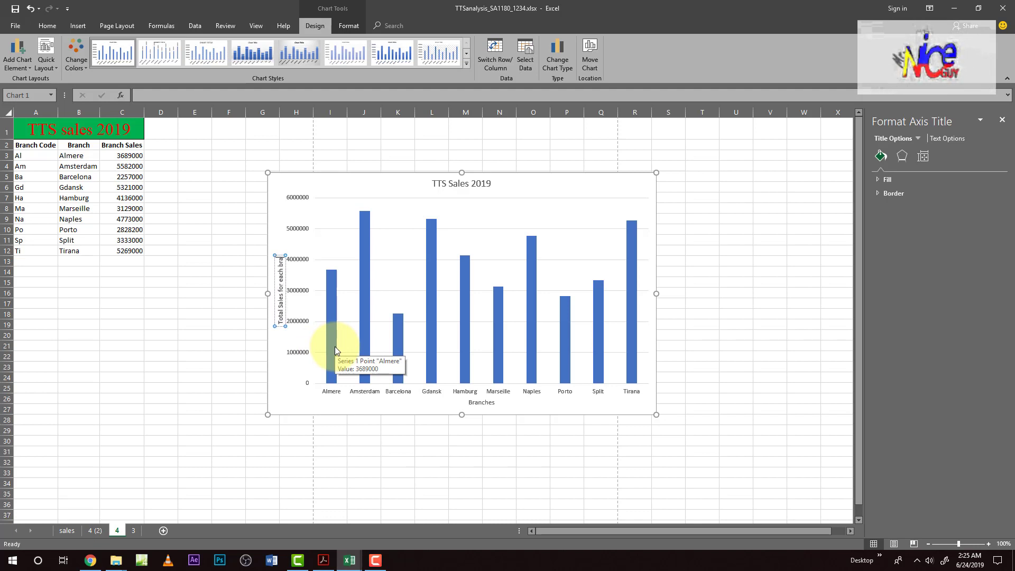
type("nch")
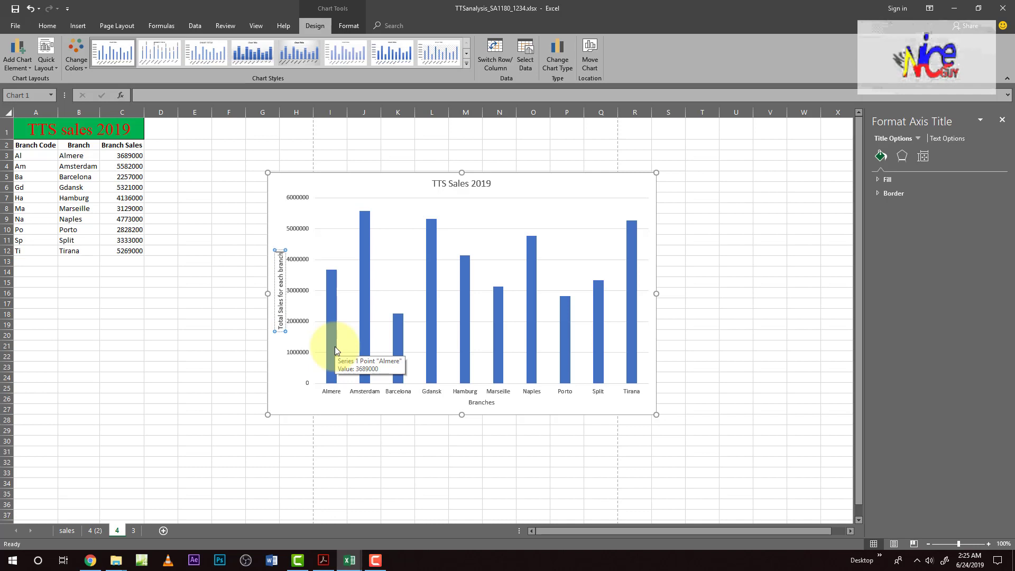
left_click(519, 185)
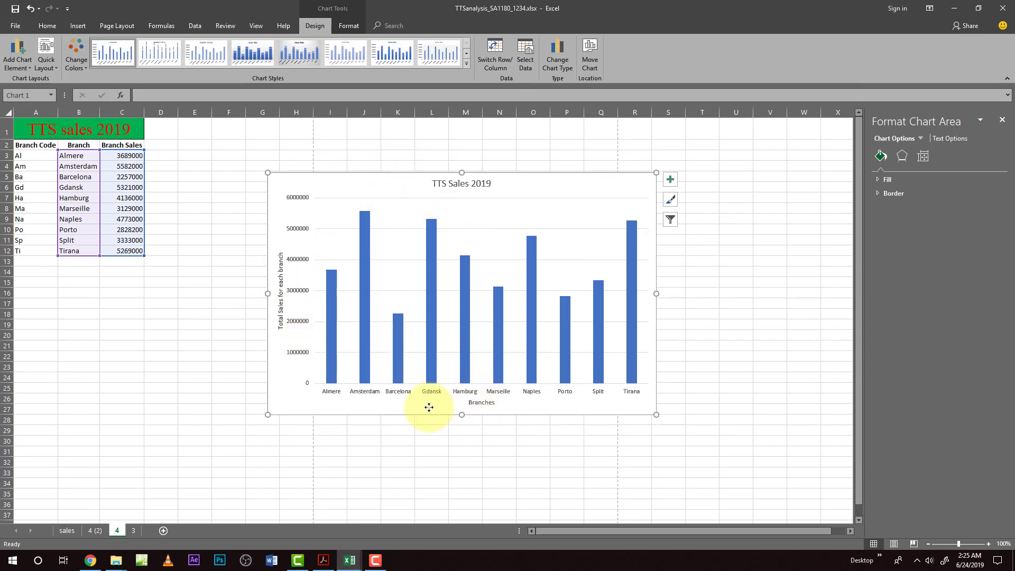
left_click_drag(679, 429, 691, 434)
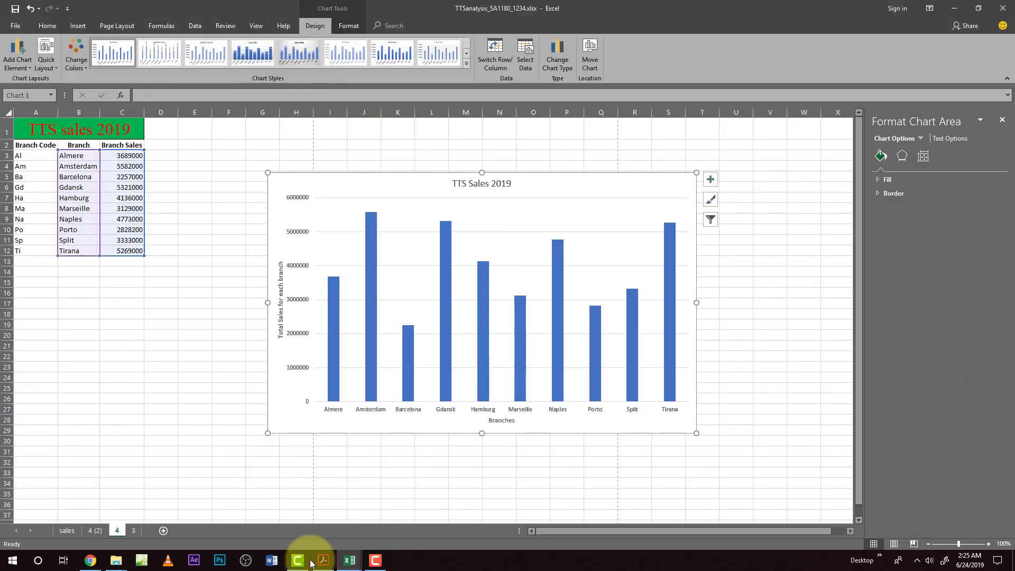
Step: In the exam PDF, mark 'Print only the chart' and the name, centre and candidate number requirement
left_click(324, 560)
scroll(188, 394, "down", 1)
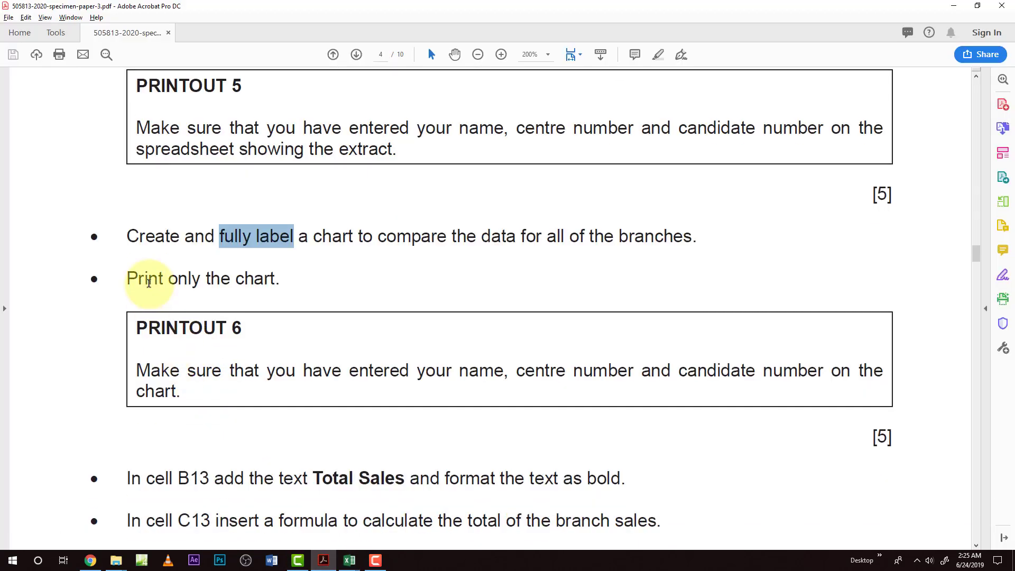
left_click(133, 282)
left_click_drag(140, 280, 239, 280)
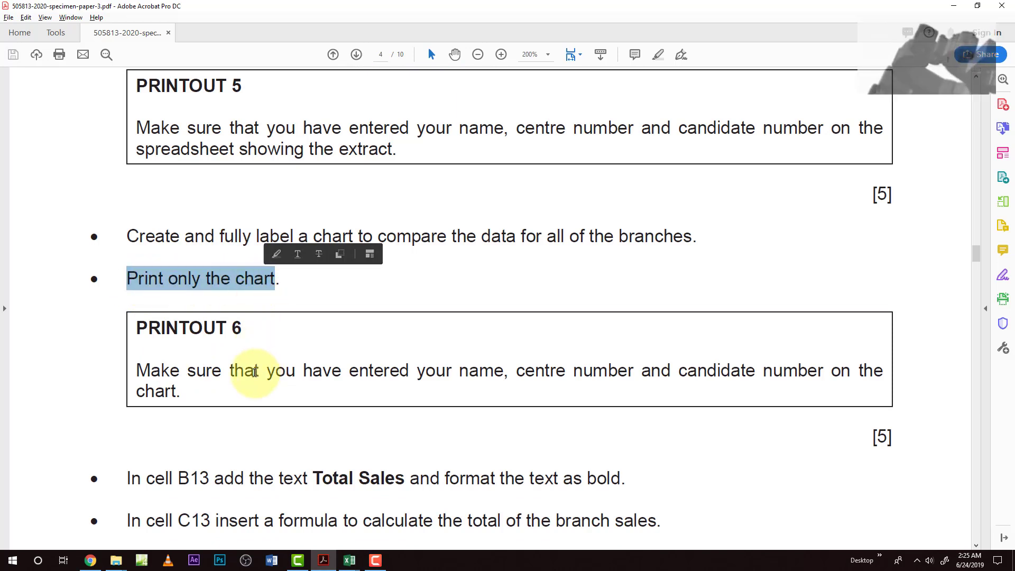
left_click_drag(417, 372, 810, 382)
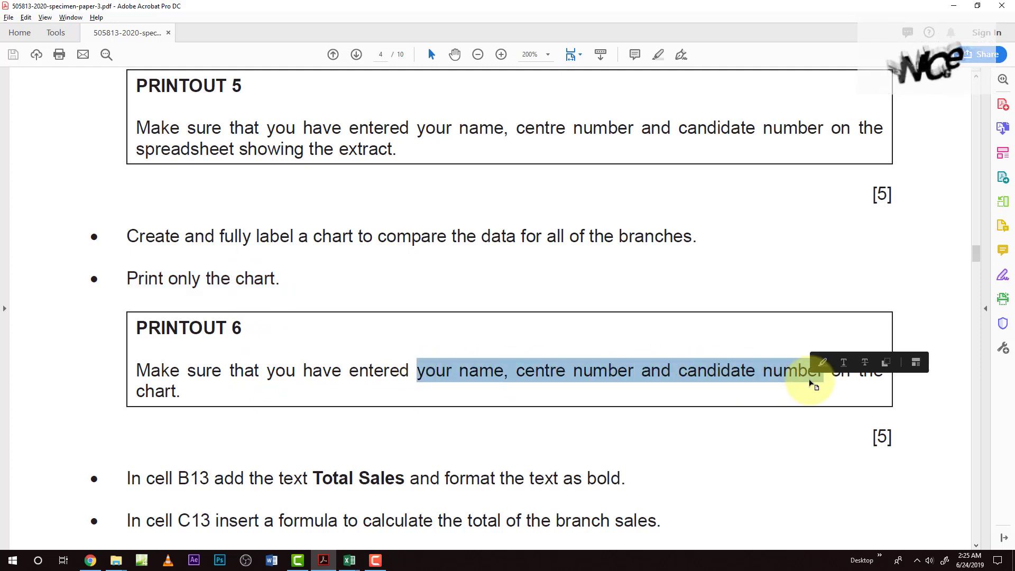
Step: Move the TTS Sales 2019 chart up and left on sheet 4
key("alt+Tab")
mouse_move(286, 173)
left_mouse_down()
mouse_move(313, 173)
mouse_move(299, 177)
left_mouse_up()
right_click(299, 176)
Step: Check the Move Chart options, cancel, and nudge the chart slightly on the sheet
left_click(333, 303)
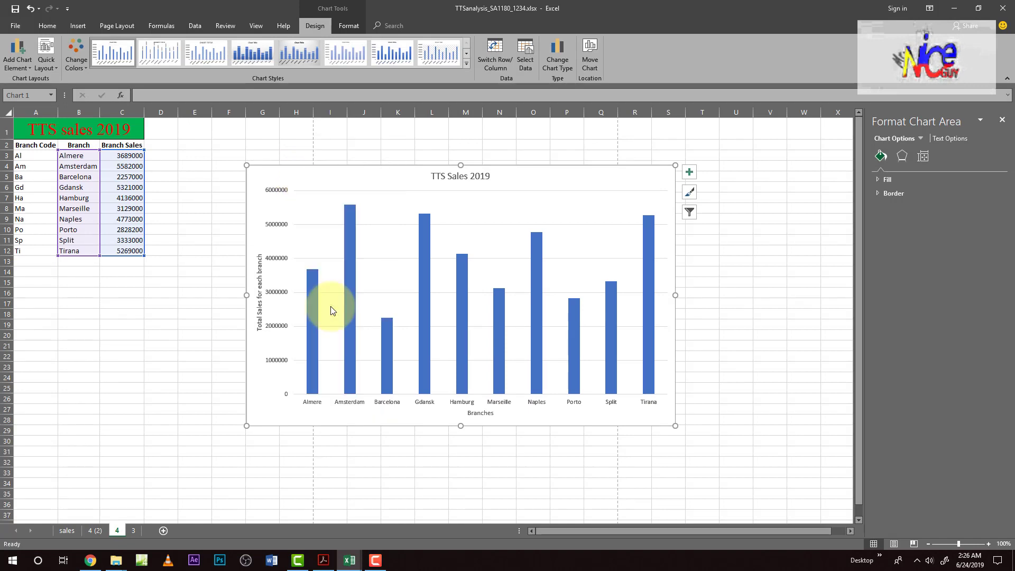
left_click(274, 289)
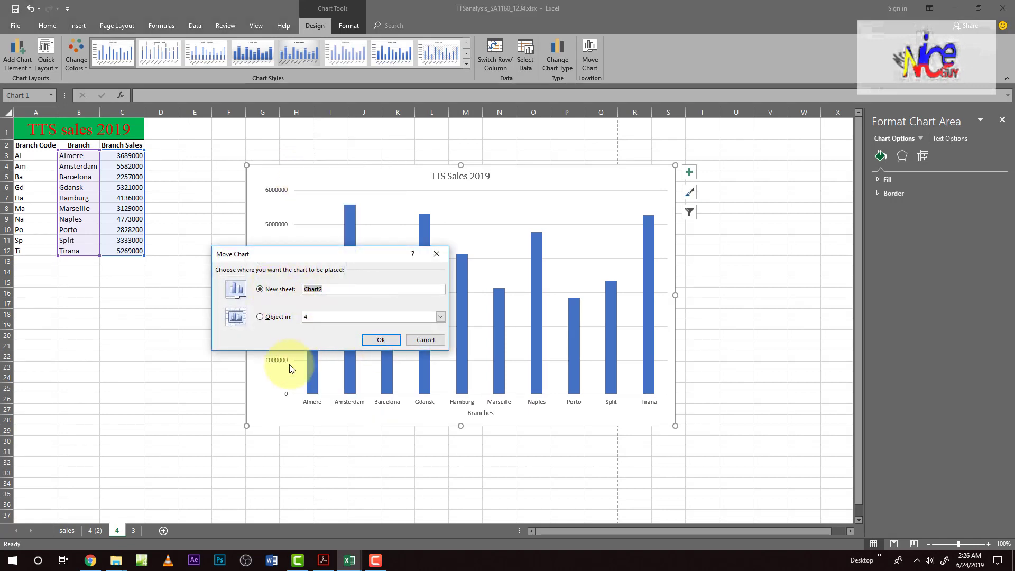
left_click(423, 341)
left_click_drag(288, 181, 264, 185)
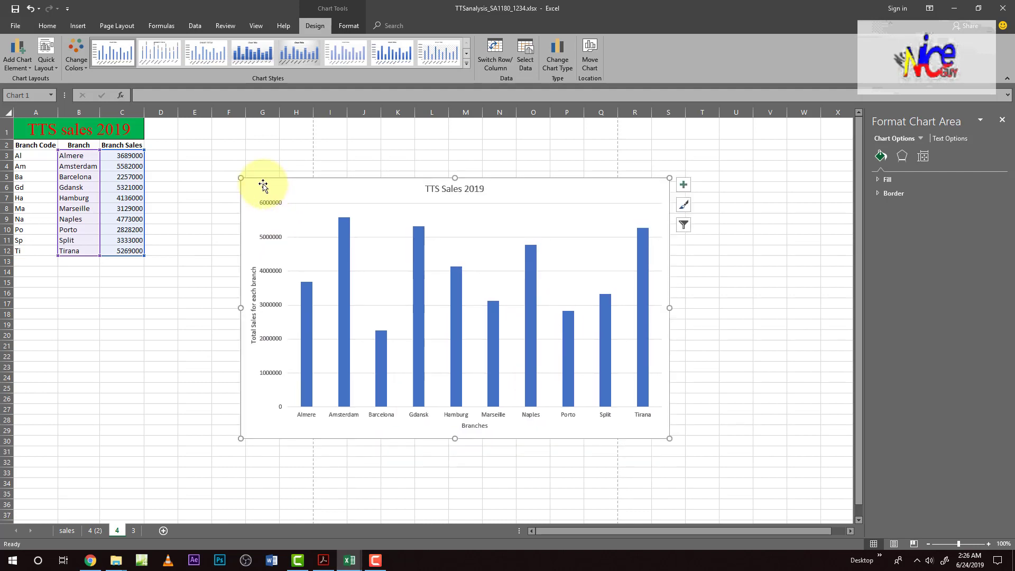
Step: Add a custom header with candidate name, centre and candidate number to the chart printout
key("ctrl+p")
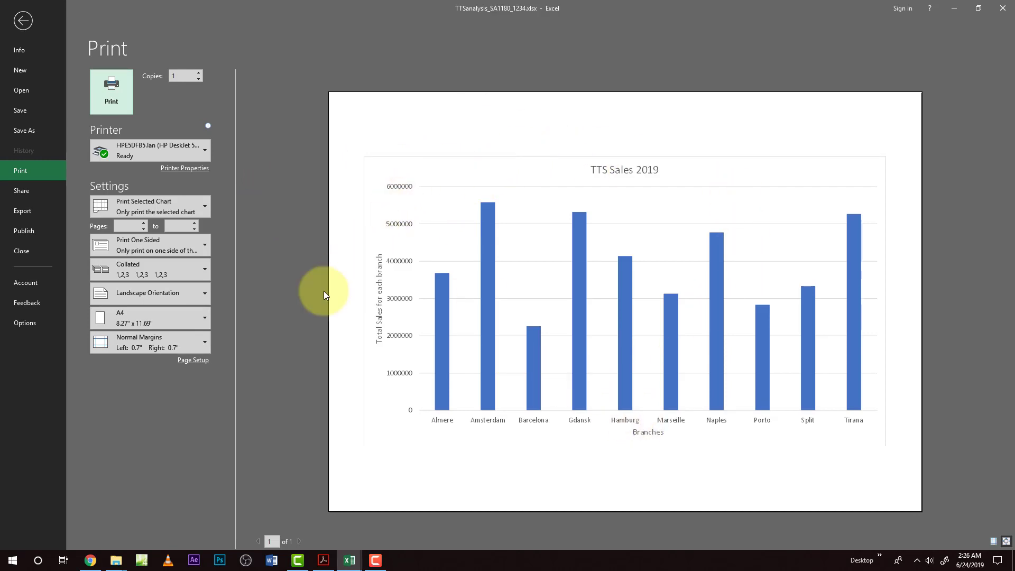
left_click(195, 360)
left_click(492, 216)
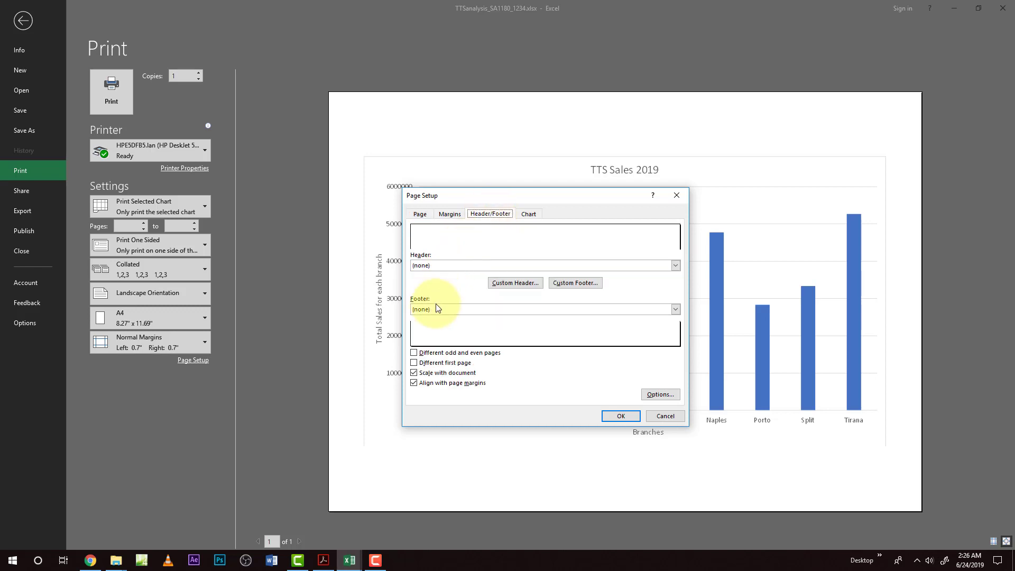
left_click(517, 283)
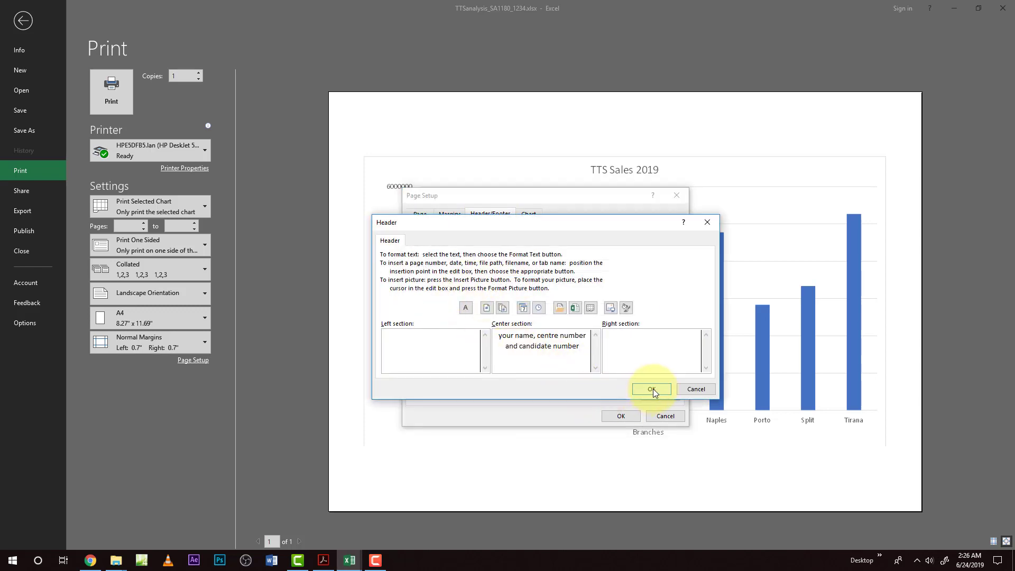
left_click(652, 389)
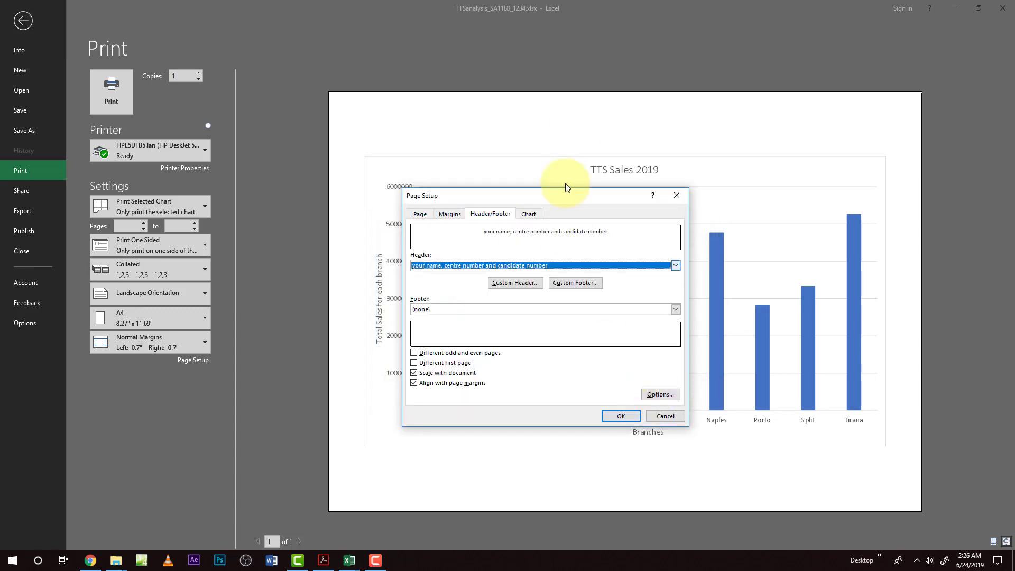
left_click(619, 416)
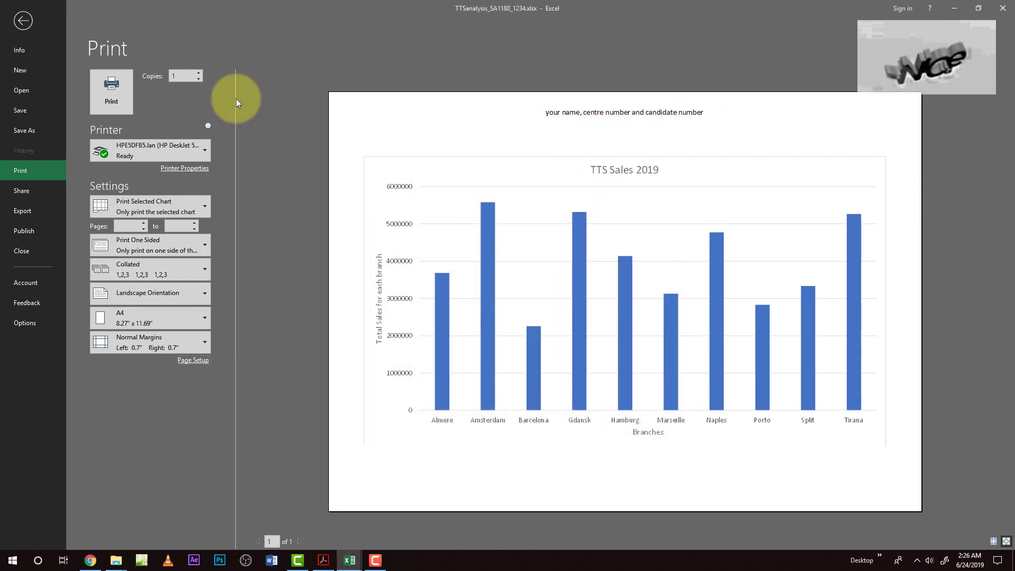
left_click(24, 22)
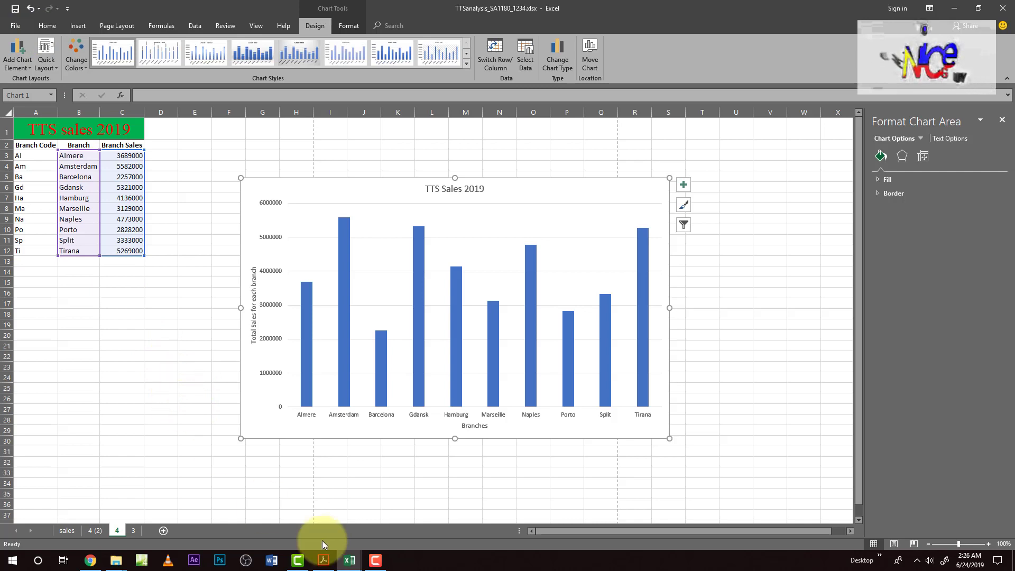
Step: Review the exam instructions and select cell B13 for the label
left_click(324, 559)
scroll(249, 448, "down", 3)
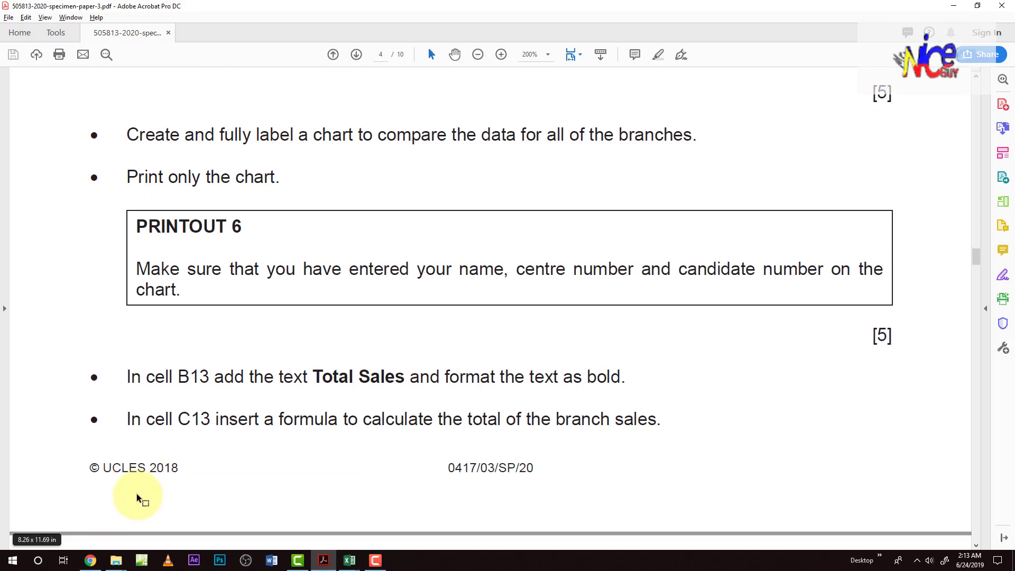
scroll(143, 487, "down", 1)
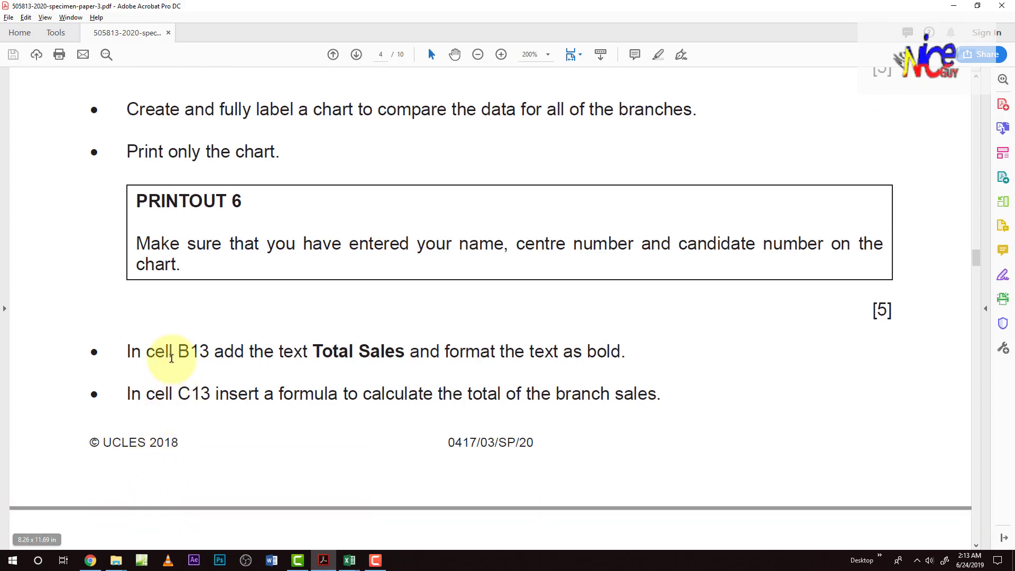
key("alt+Tab")
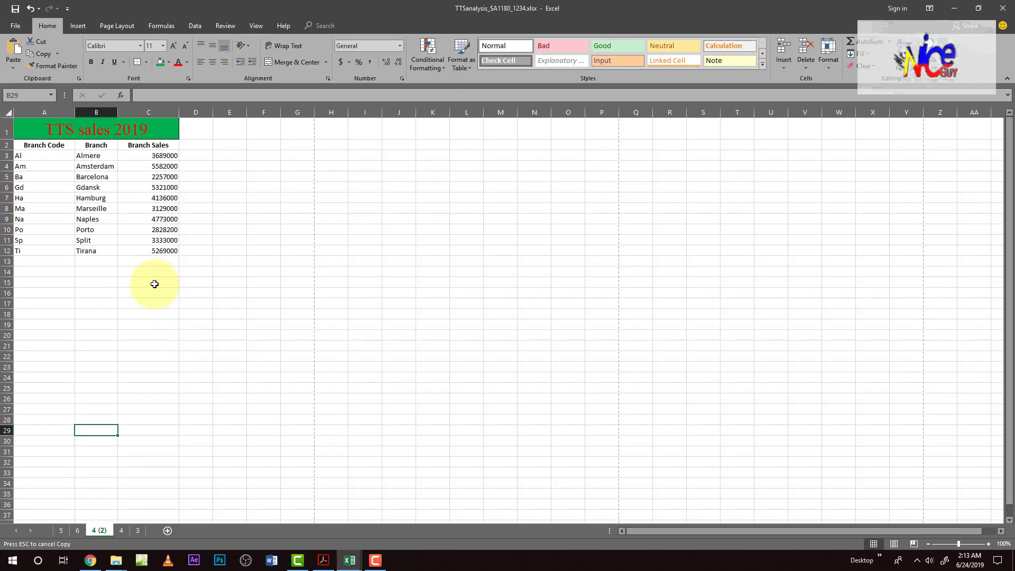
left_click(152, 261)
key("alt+Tab")
key("alt+Tab")
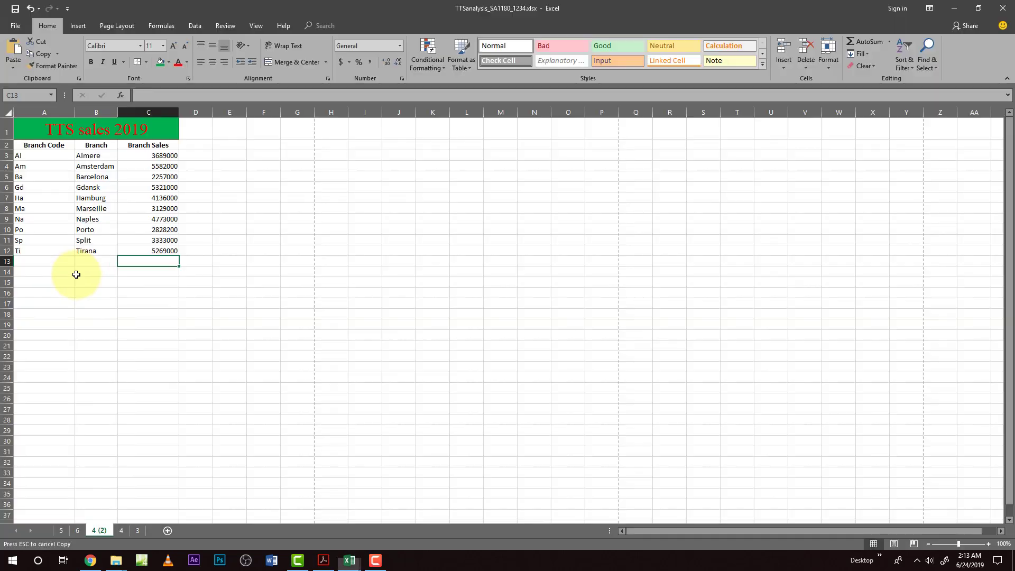
left_click(82, 263)
key("alt+Tab")
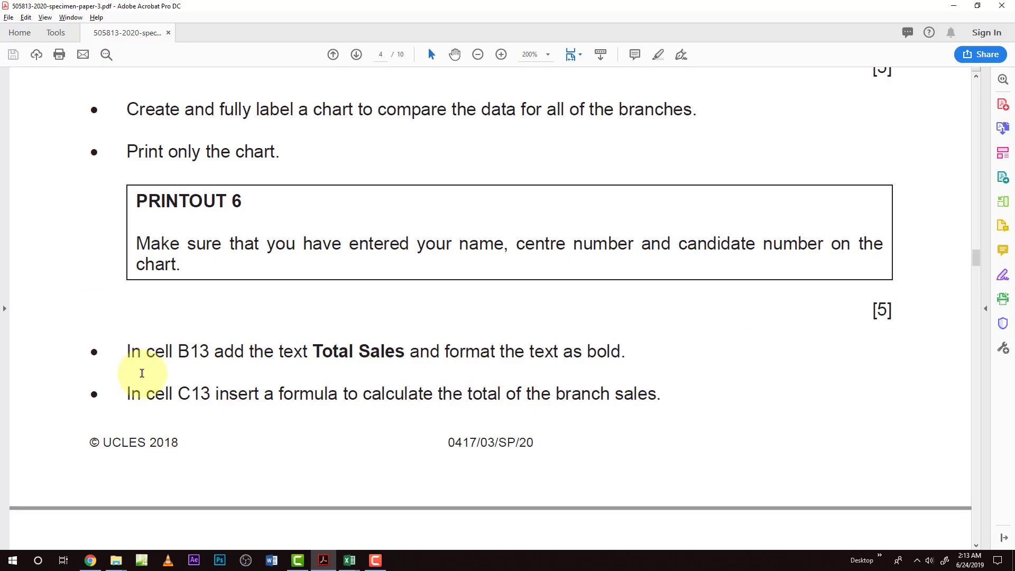
Step: Copy 'Total Sales' from the PDF into B13 and make it bold
left_click_drag(315, 352, 400, 355)
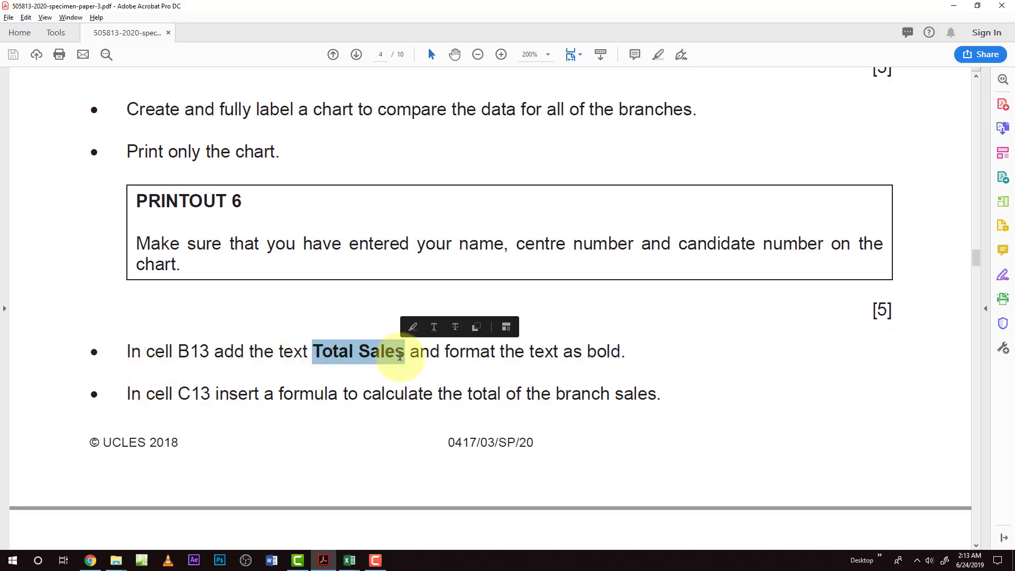
key("alt+Tab")
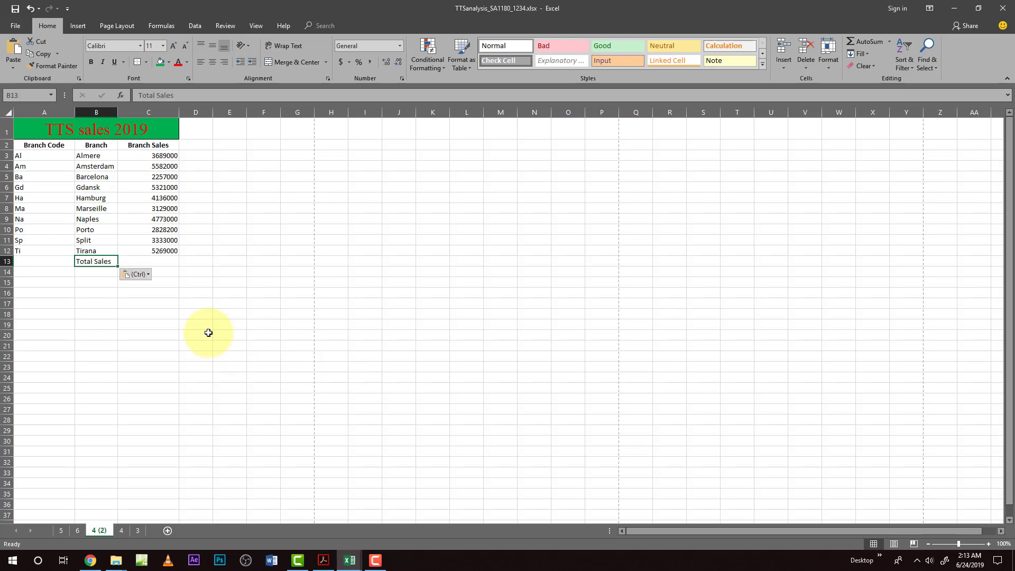
key("alt+Tab")
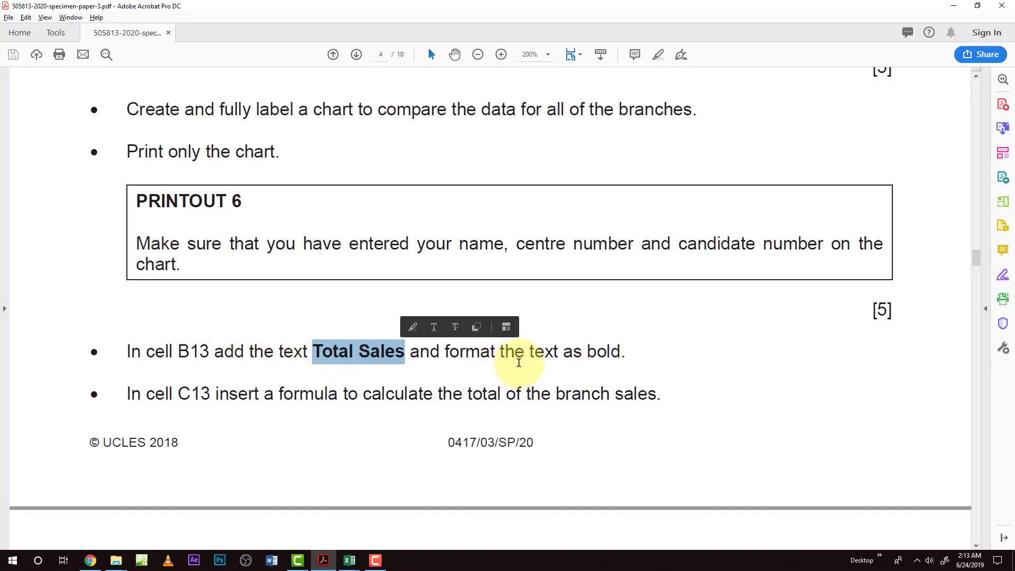
key("ctrl+c")
key("alt+Tab")
key("ctrl+v")
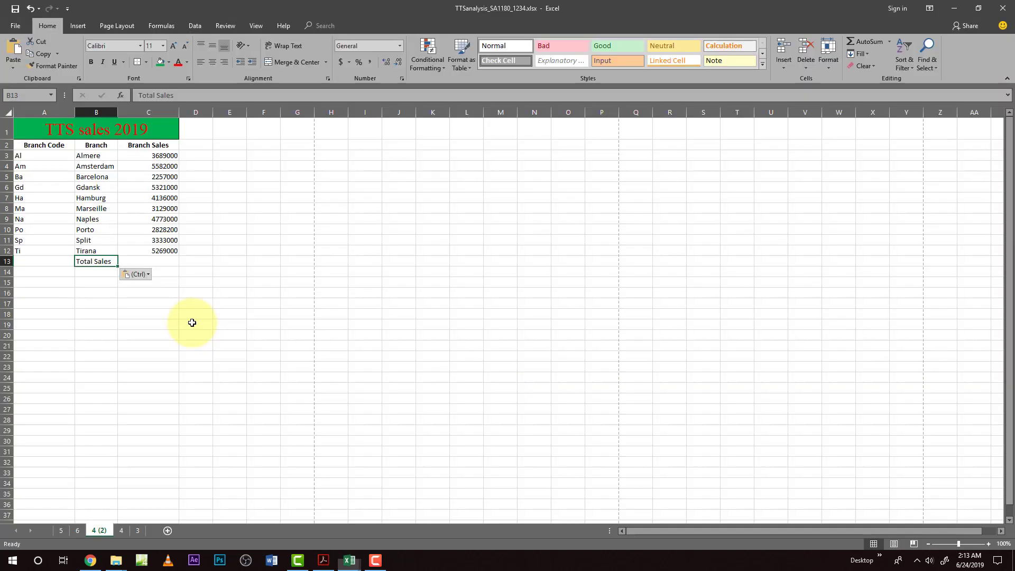
left_click(90, 62)
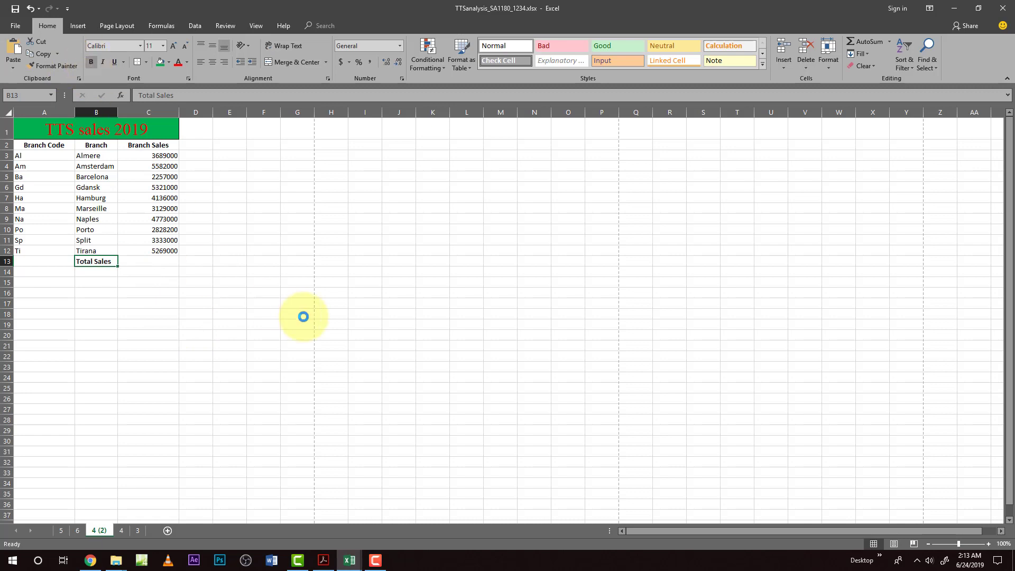
Step: Mark the C13 total-formula instruction in the exam PDF
key("alt+Tab")
left_click_drag(249, 396, 382, 395)
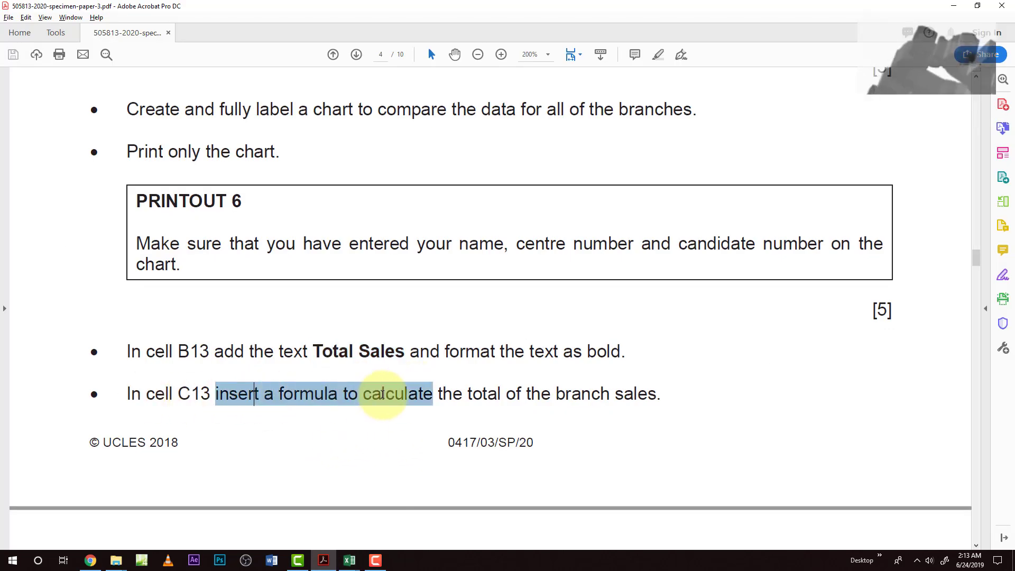
left_click(229, 395)
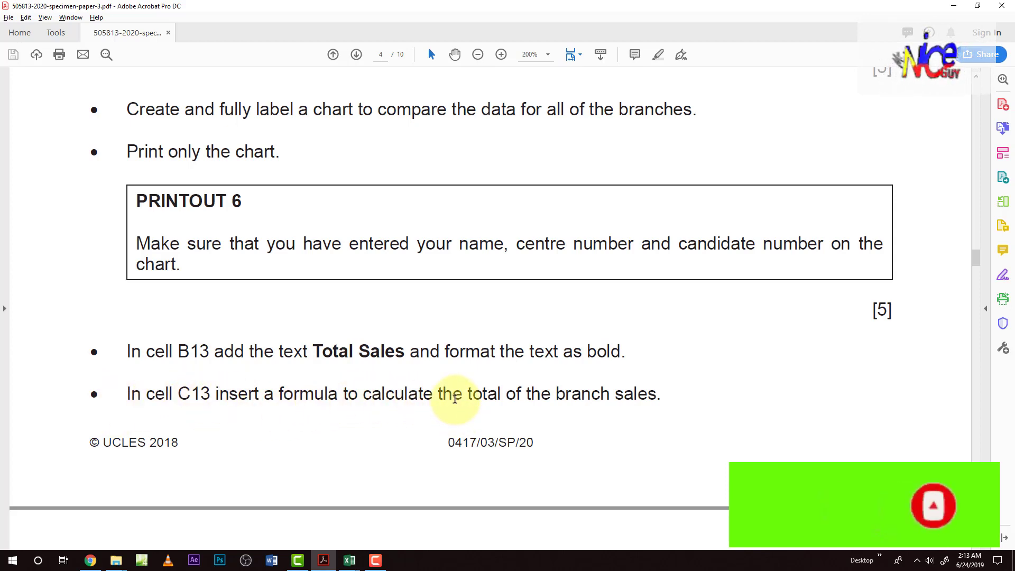
key("alt+Tab")
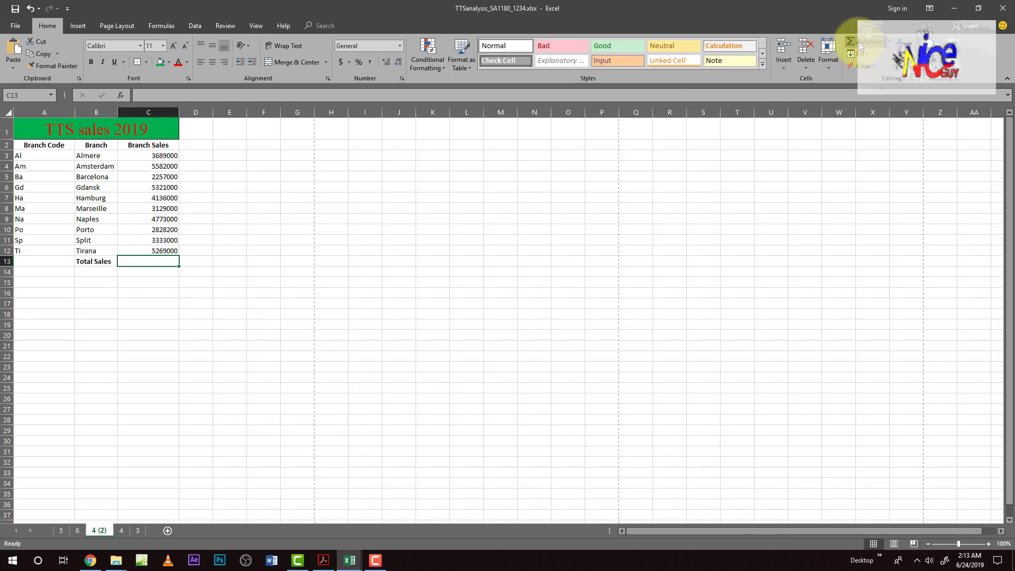
Step: Sum C3:C12 into C13 for 40317200, then locate the 'Target Sales' wording in the PDF
left_click(867, 42)
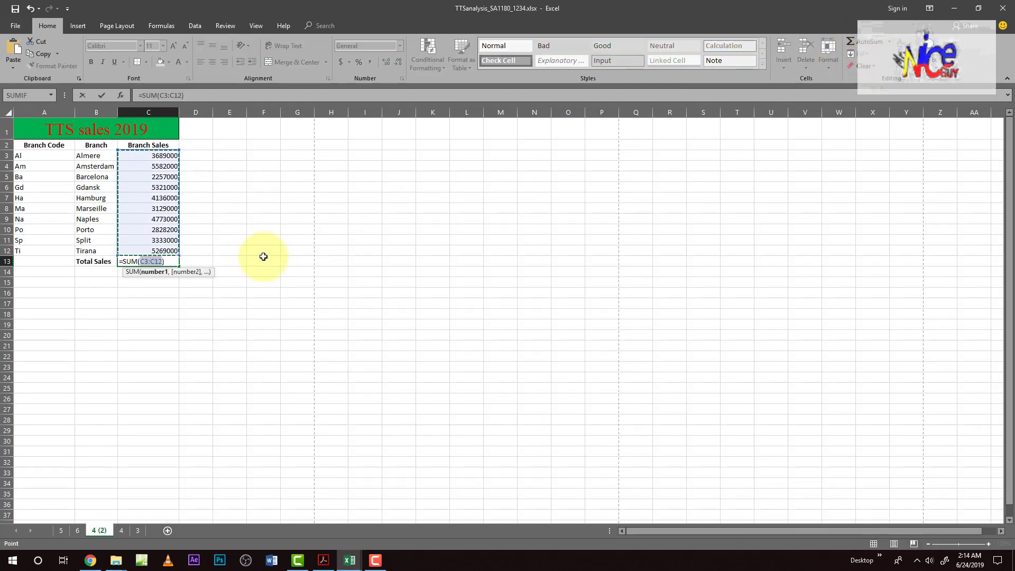
key("Return")
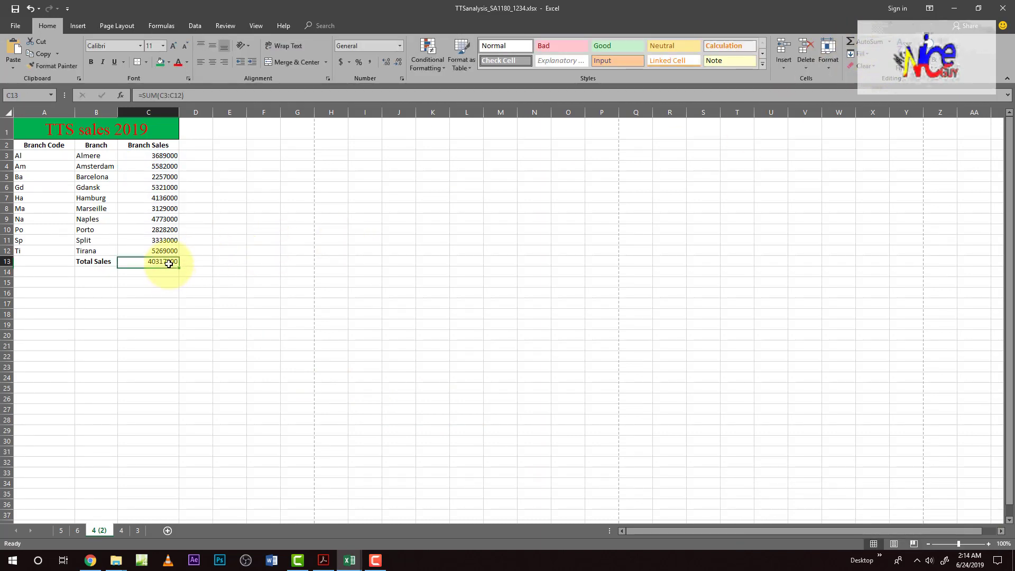
key("alt+Tab")
scroll(262, 373, "down", 4)
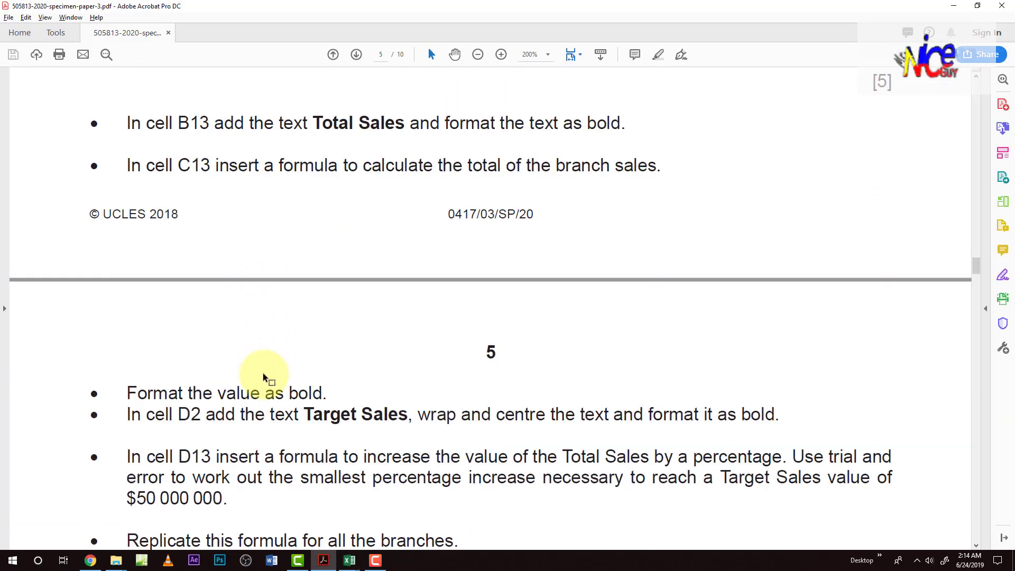
scroll(263, 376, "down", 1)
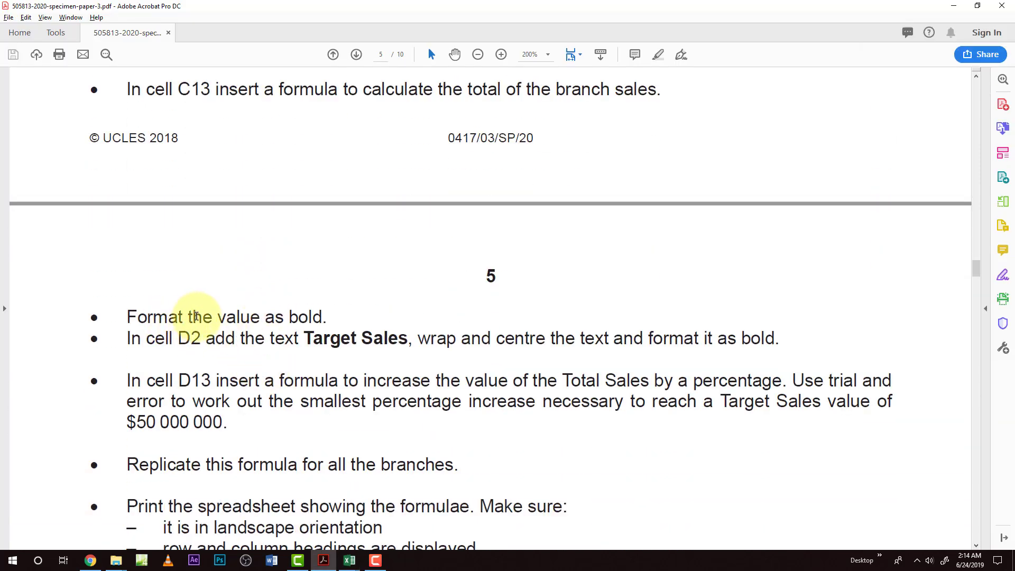
left_click_drag(217, 316, 291, 316)
key("alt+Tab")
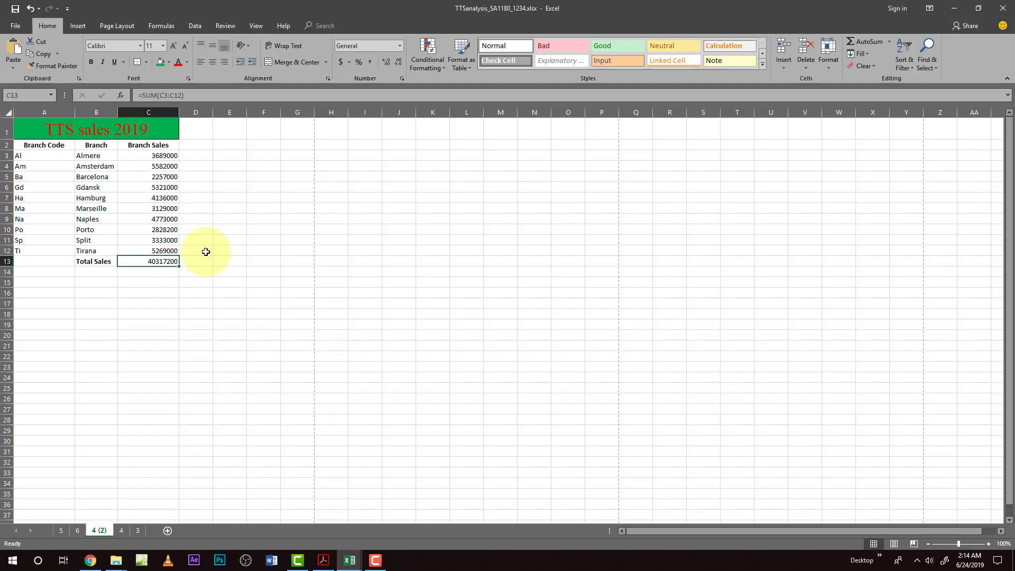
key("alt+Tab")
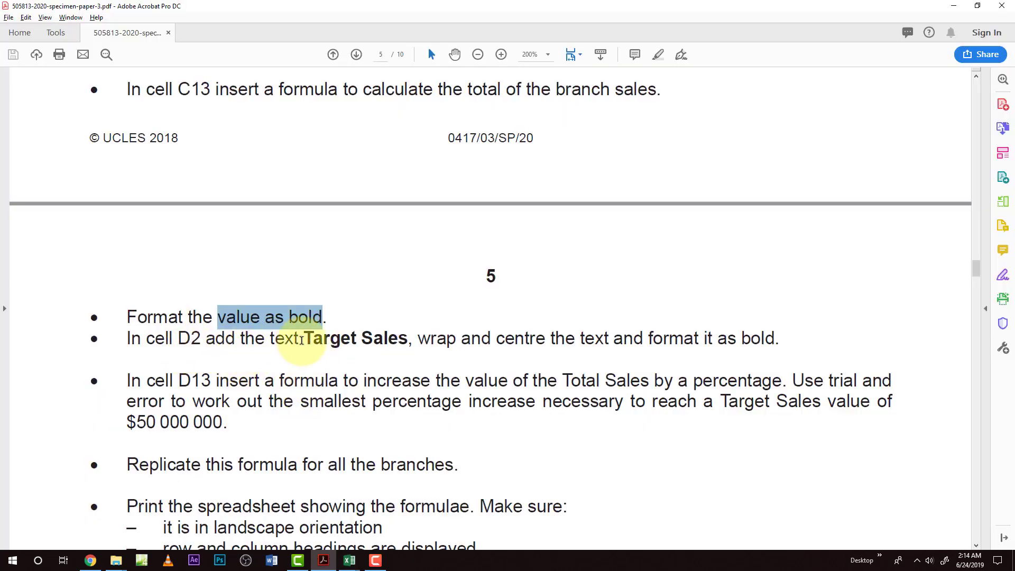
left_click_drag(305, 339, 380, 343)
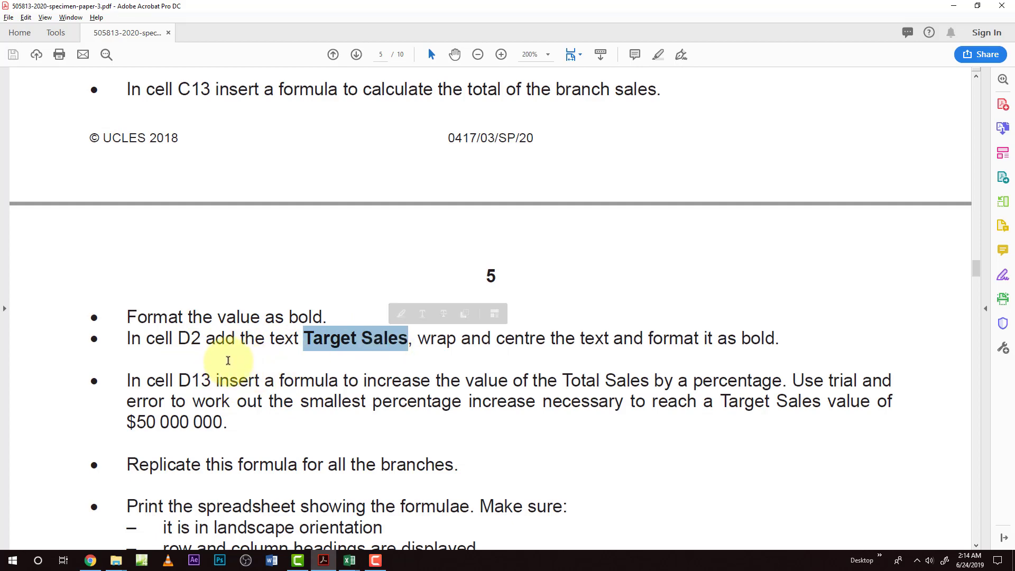
Step: Paste 'Target Sales' into D2, widen column D, and wrap and centre the heading
key("alt+Tab")
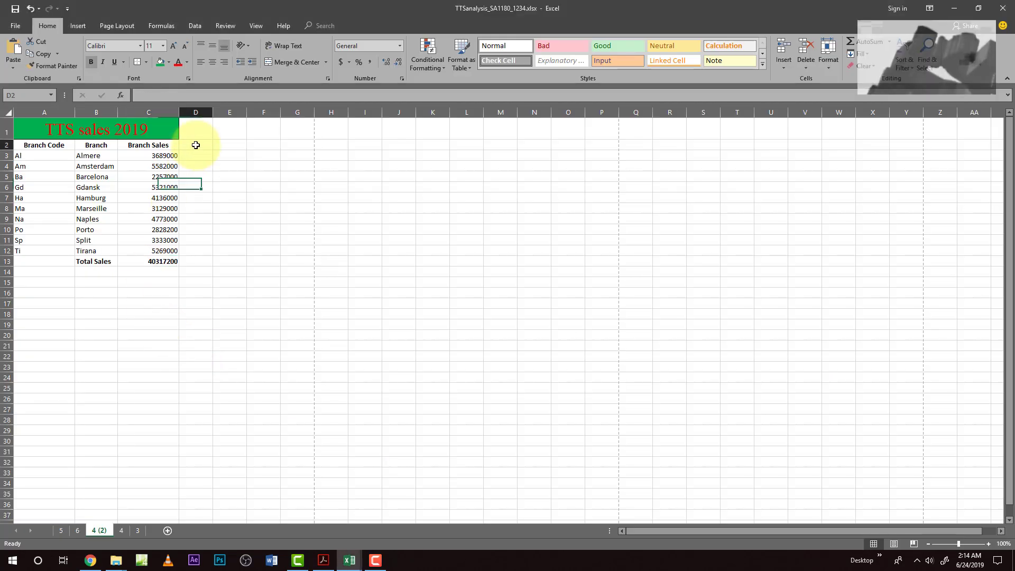
key("ctrl+v")
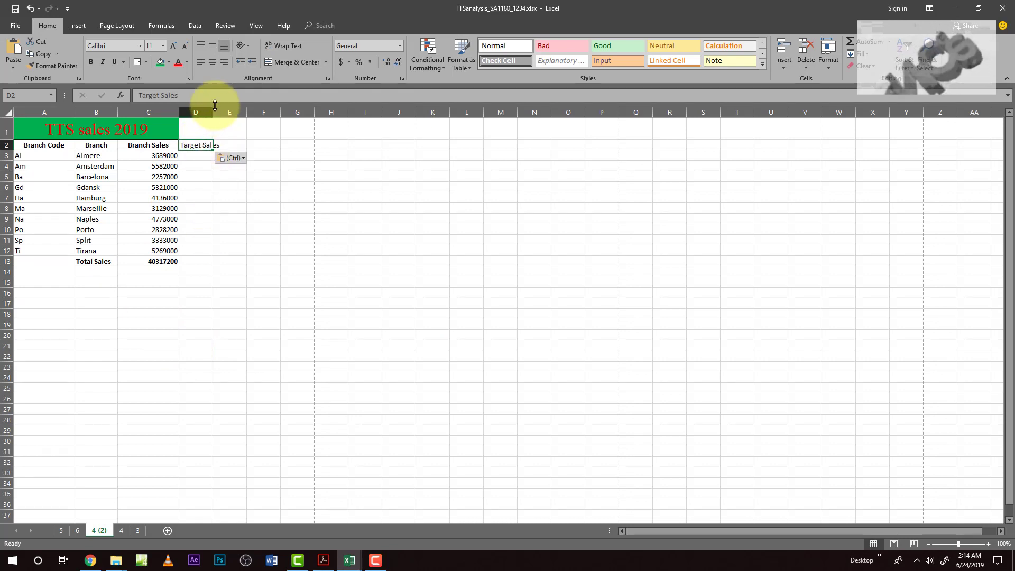
left_click_drag(214, 105, 222, 107)
key("alt+Tab")
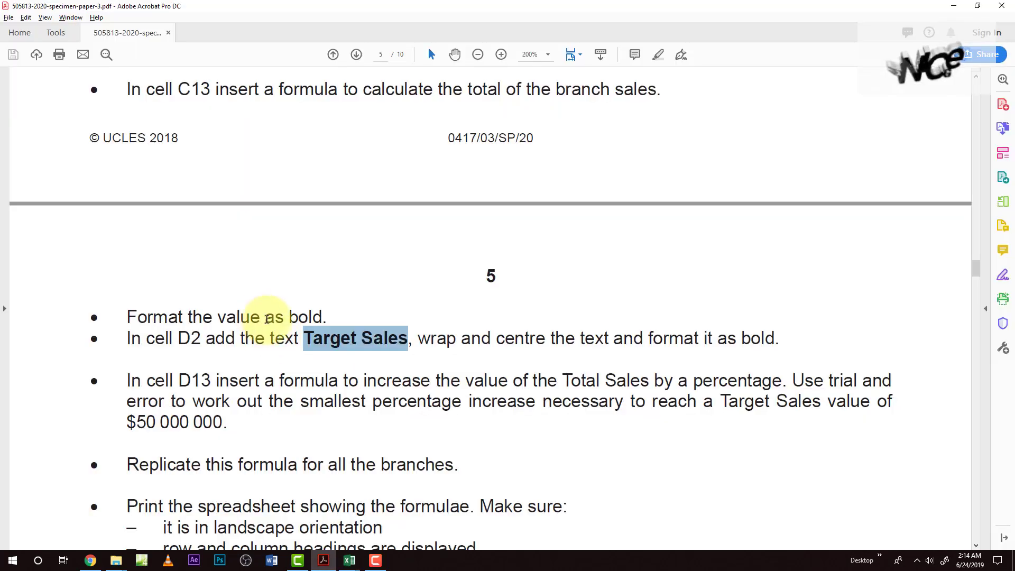
scroll(267, 317, "down", 2)
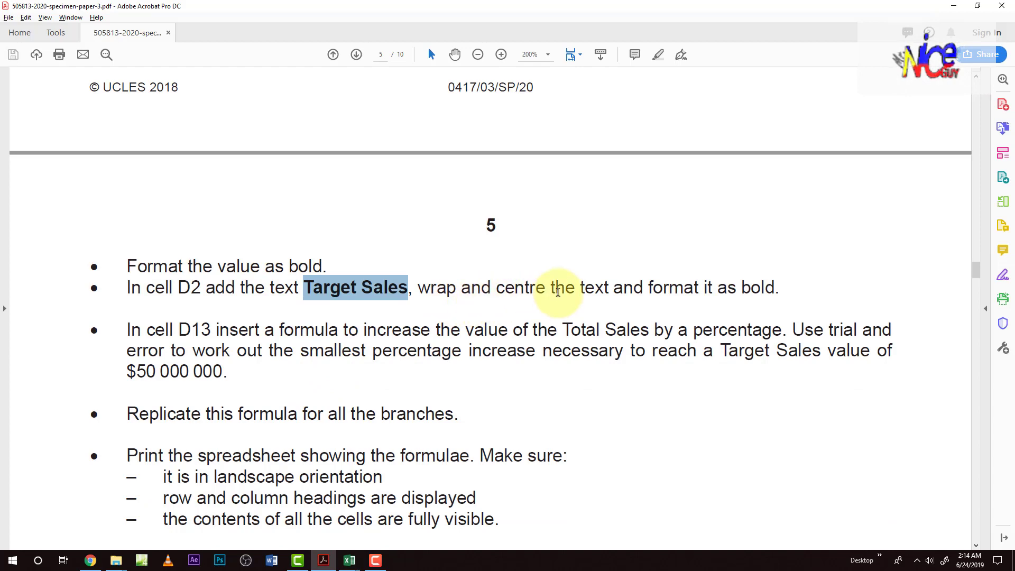
key("alt+Tab")
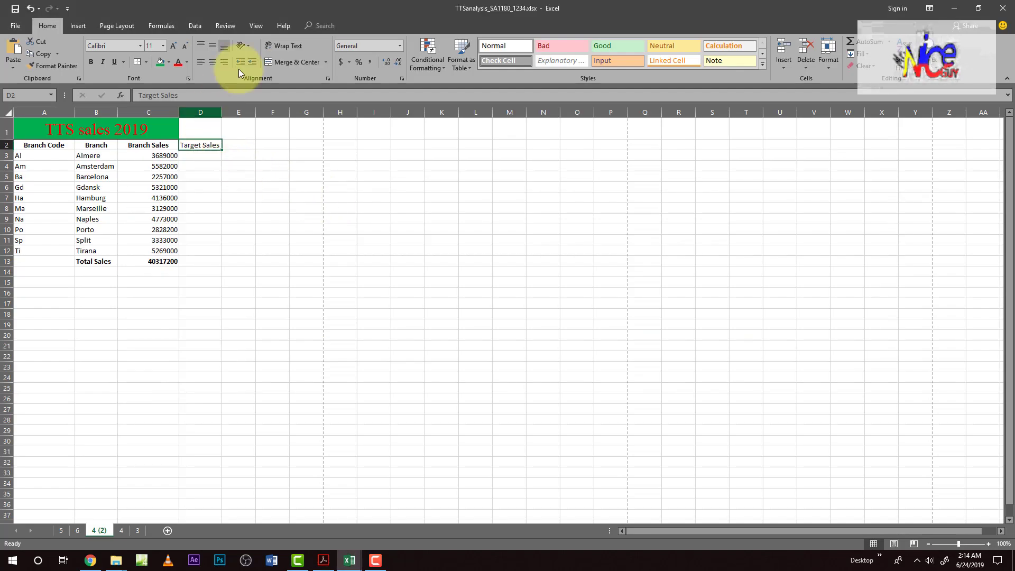
left_click(281, 44)
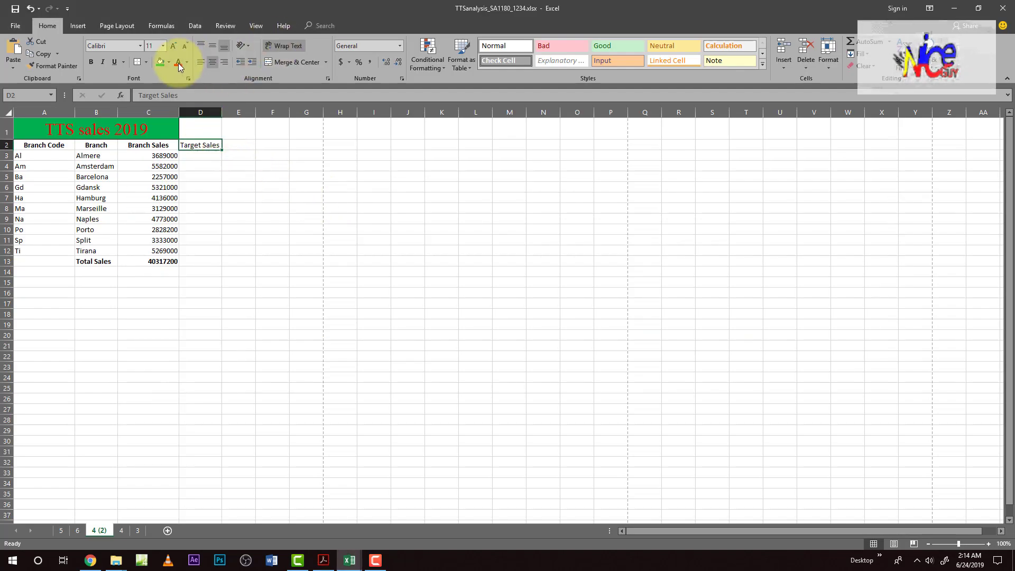
left_click(210, 65)
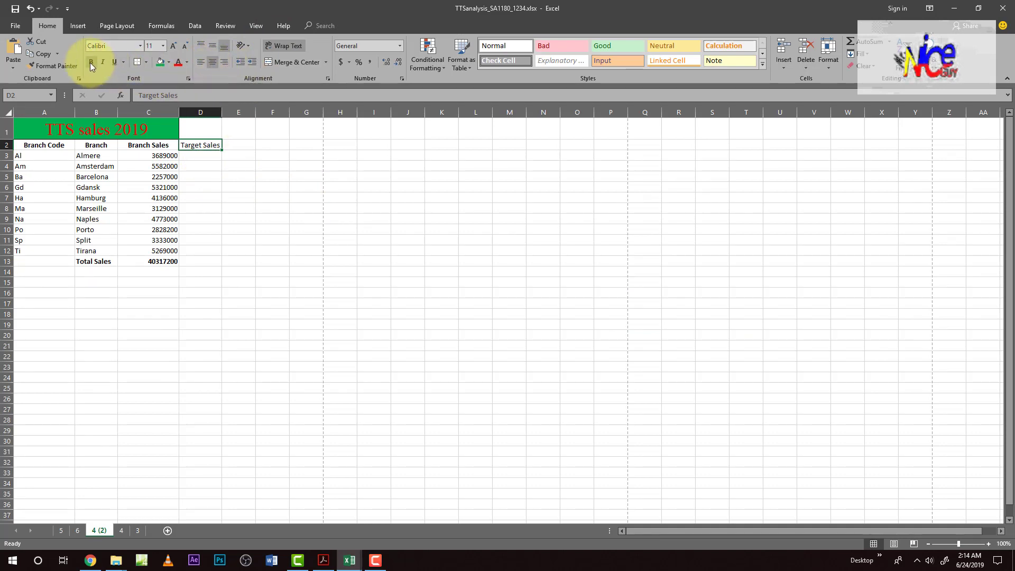
Step: Mark the D13 formula instruction in the exam PDF
key("alt+Tab")
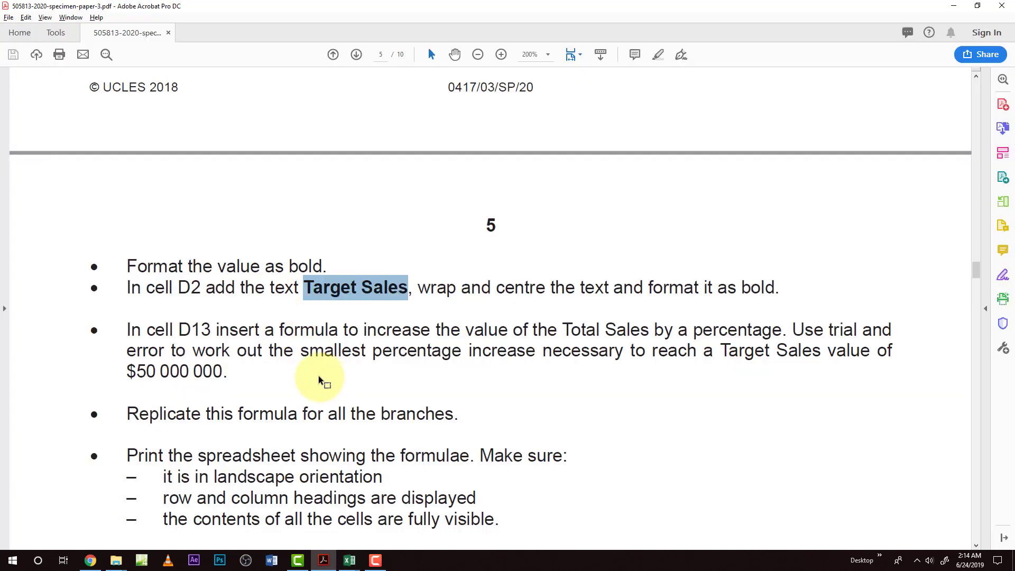
scroll(319, 376, "down", 2)
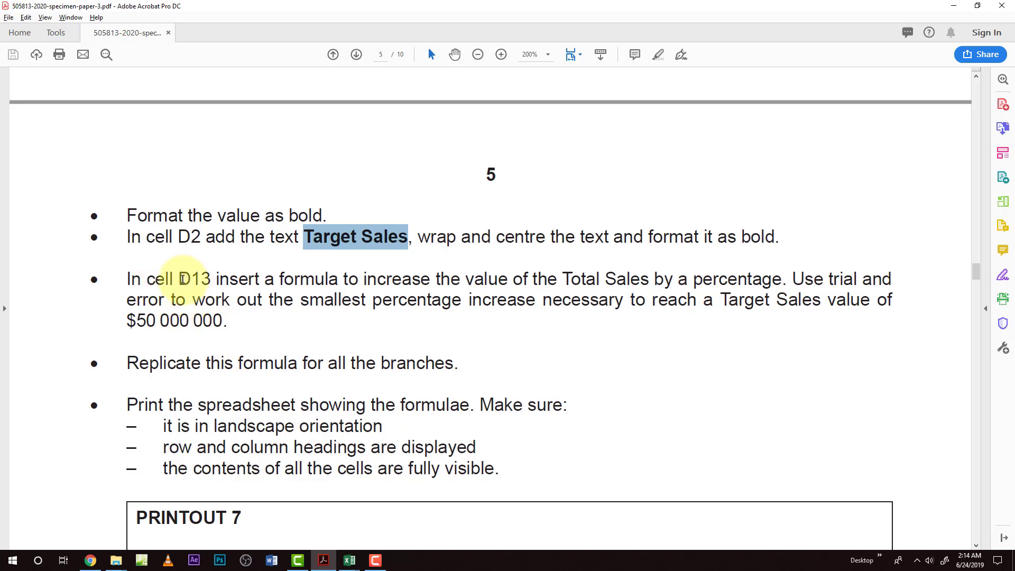
left_click_drag(182, 278, 730, 282)
key("alt+Tab")
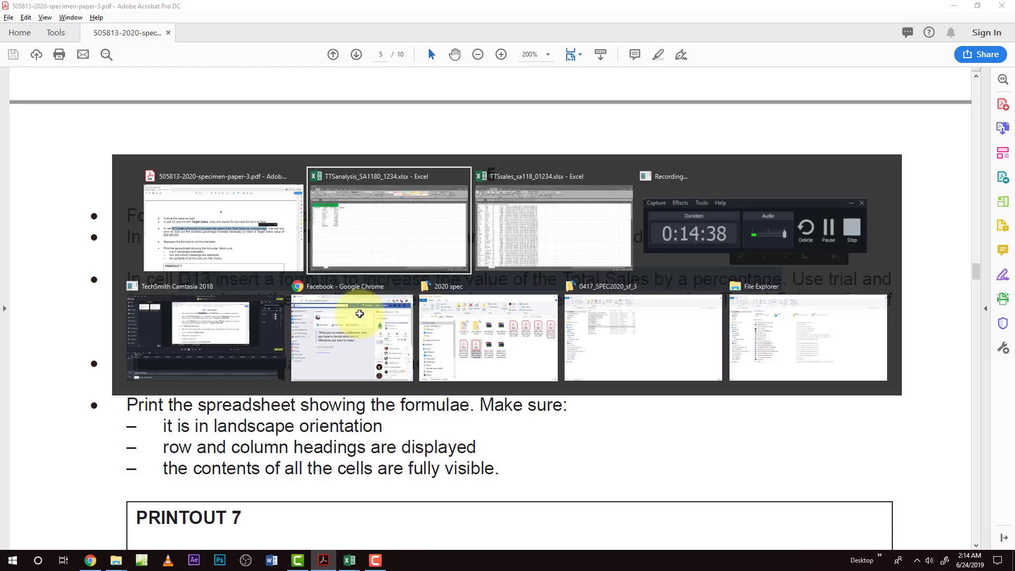
key("alt+Tab")
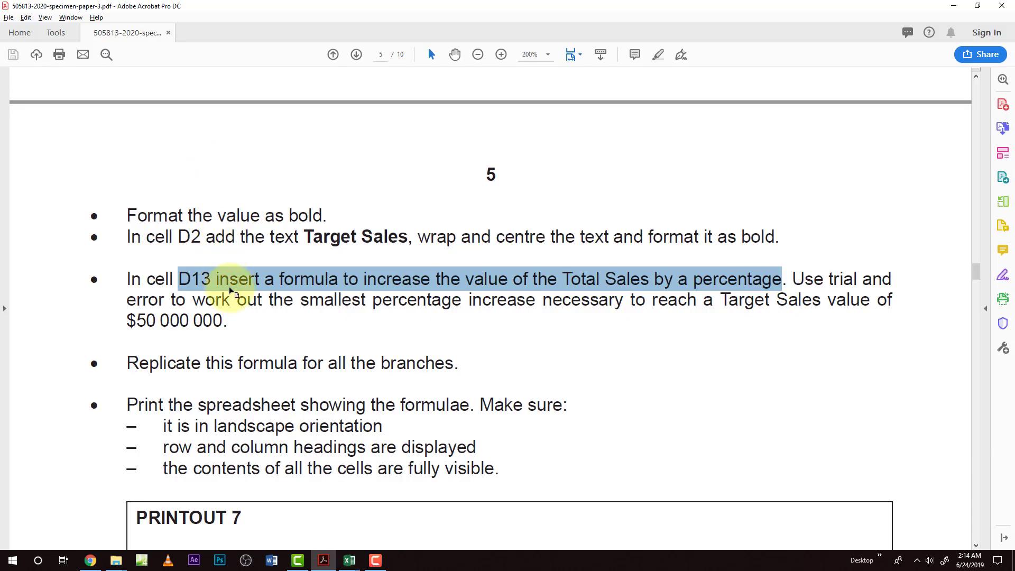
key("alt+Tab")
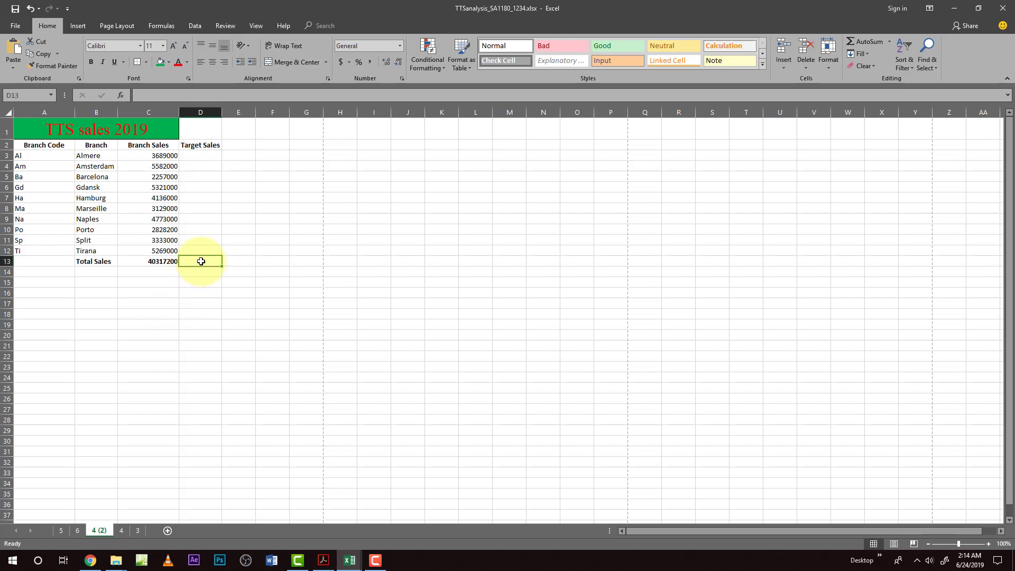
Step: Apply Accounting format to C13 so the total reads $ 40,317,200.00
key("alt+Tab")
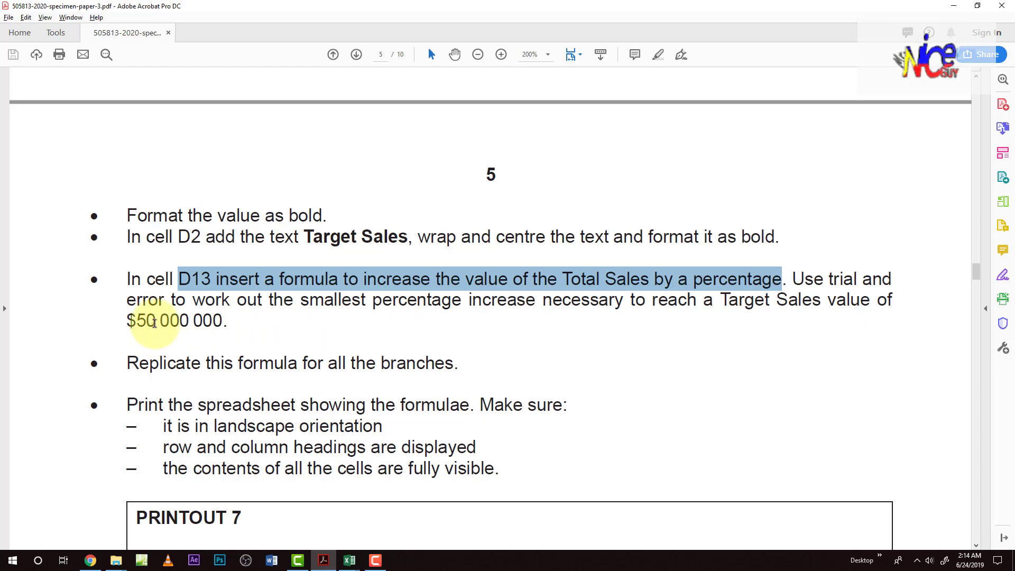
key("alt+Tab")
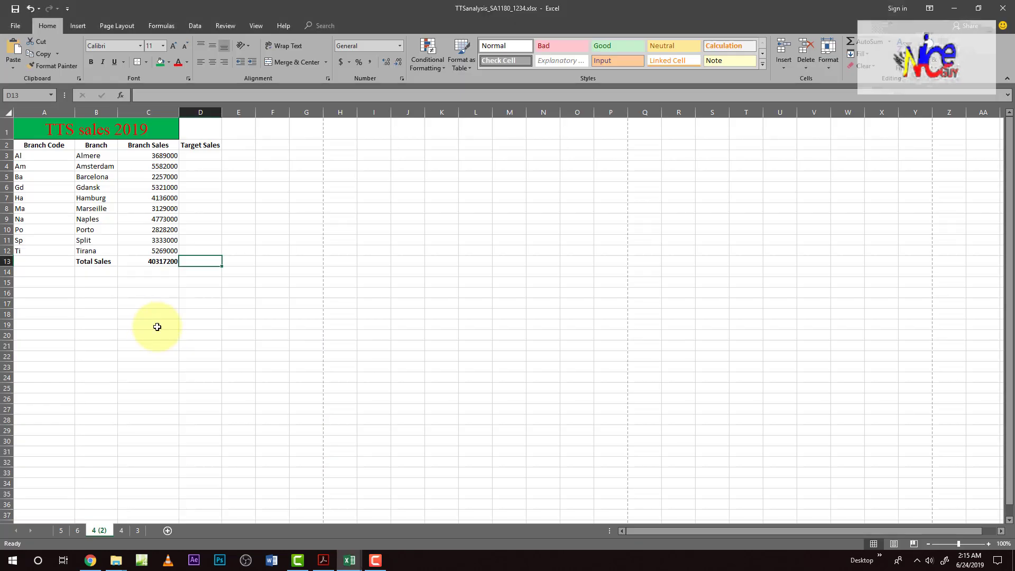
left_click(155, 261)
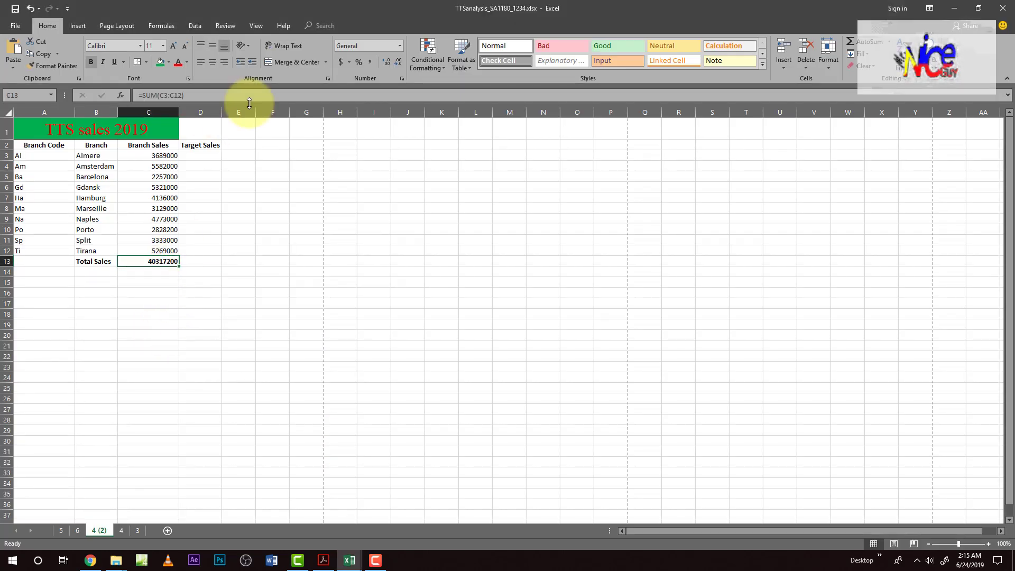
left_click(339, 63)
left_click(191, 265)
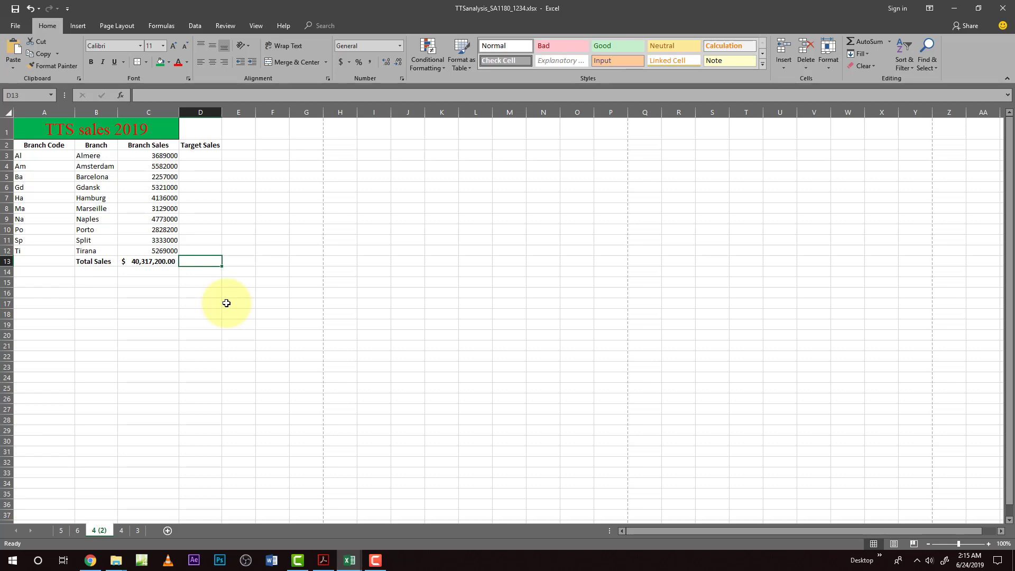
key("alt+Tab")
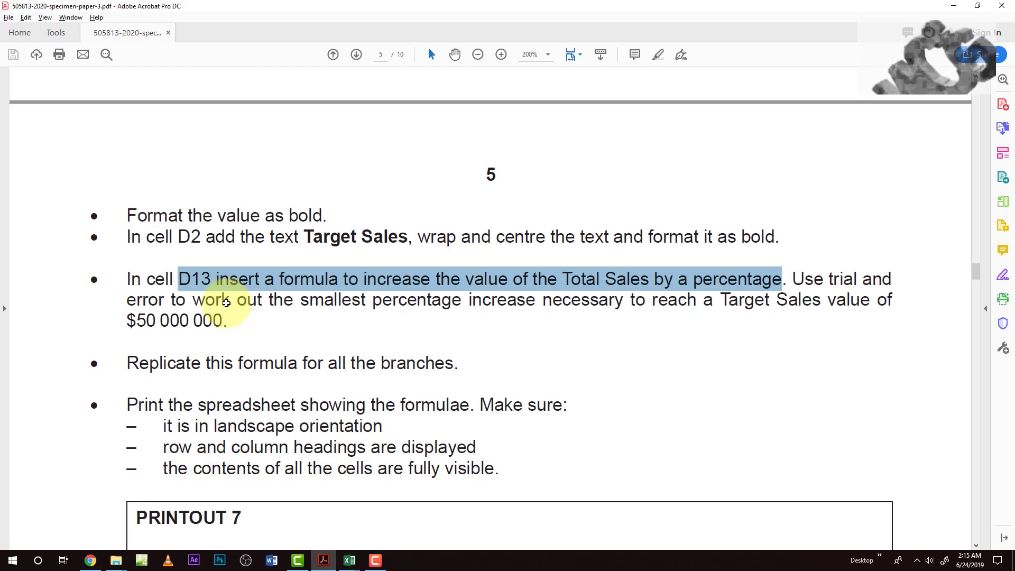
key("alt+Tab")
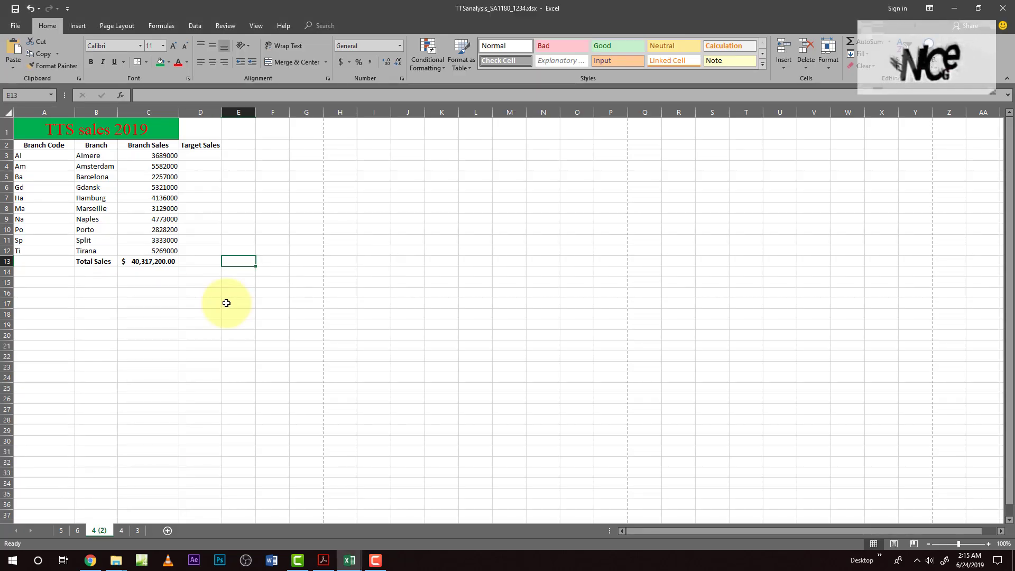
Step: Put All Borders on cells D13 to F13
left_click_drag(211, 262, 272, 261)
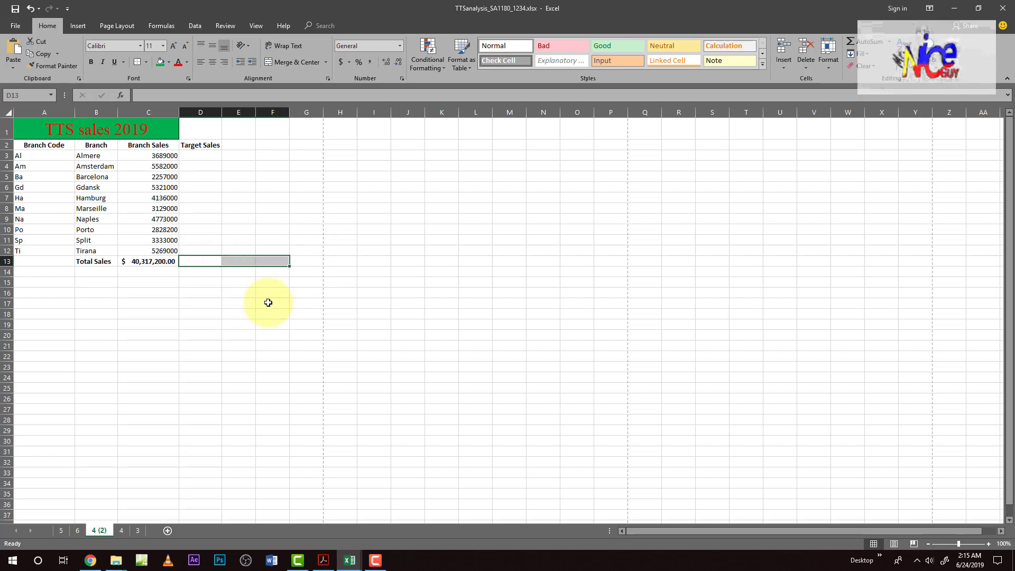
left_click(147, 62)
left_click(160, 156)
left_click(388, 241)
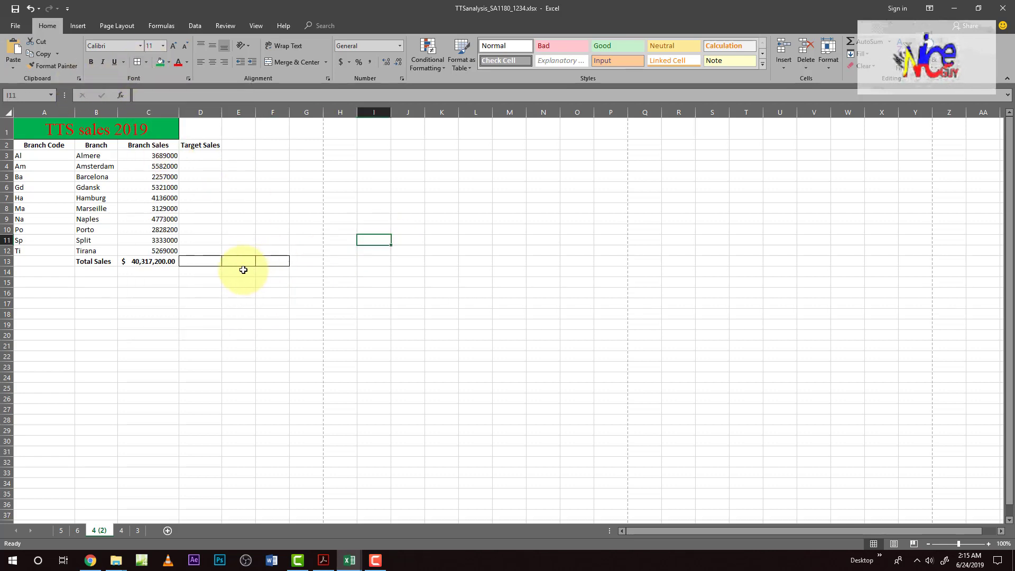
Step: Enter the Target Sales formula =C13*E13+C13 in D13
left_click(202, 261)
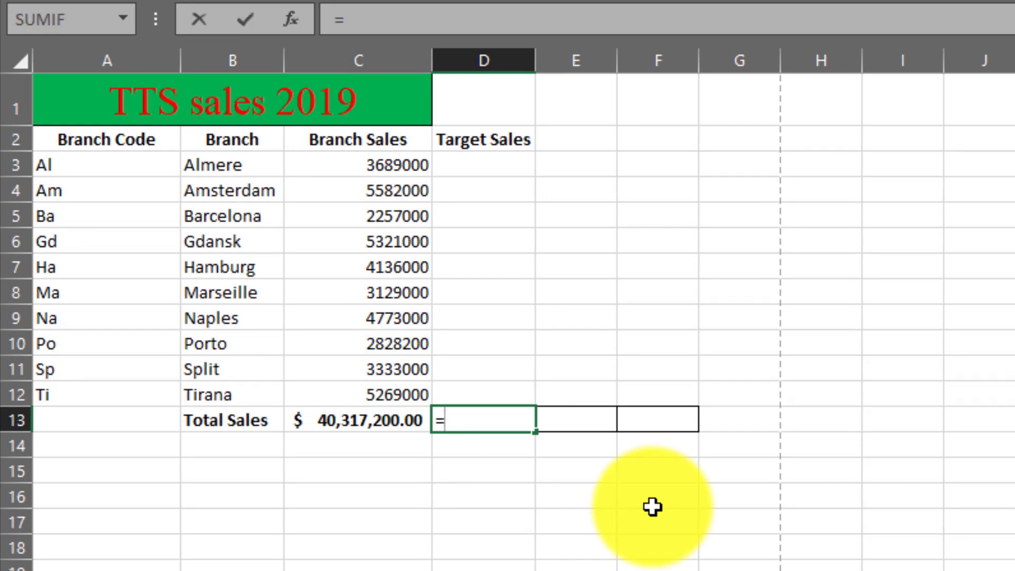
key("Left")
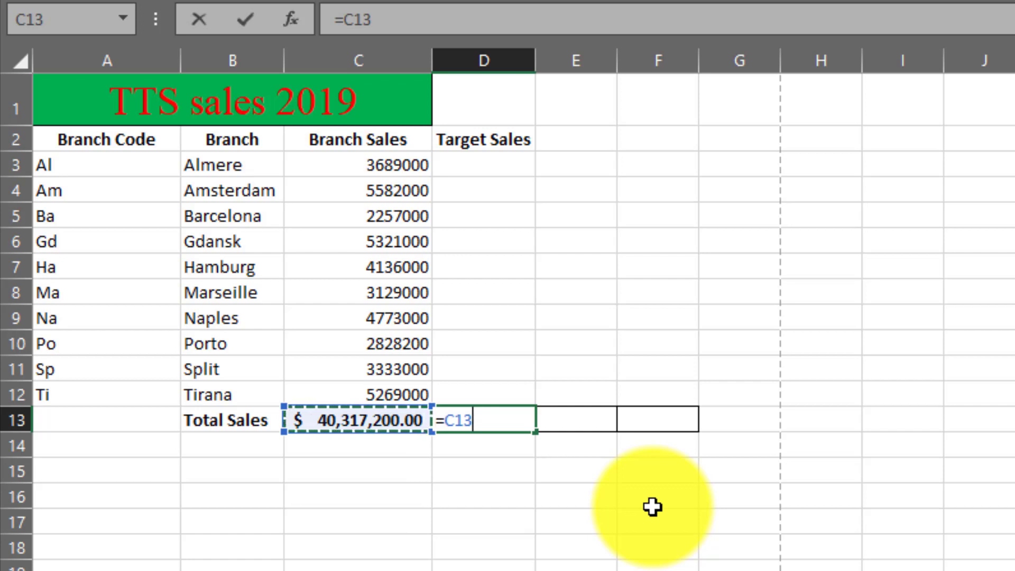
type("*")
key("Right")
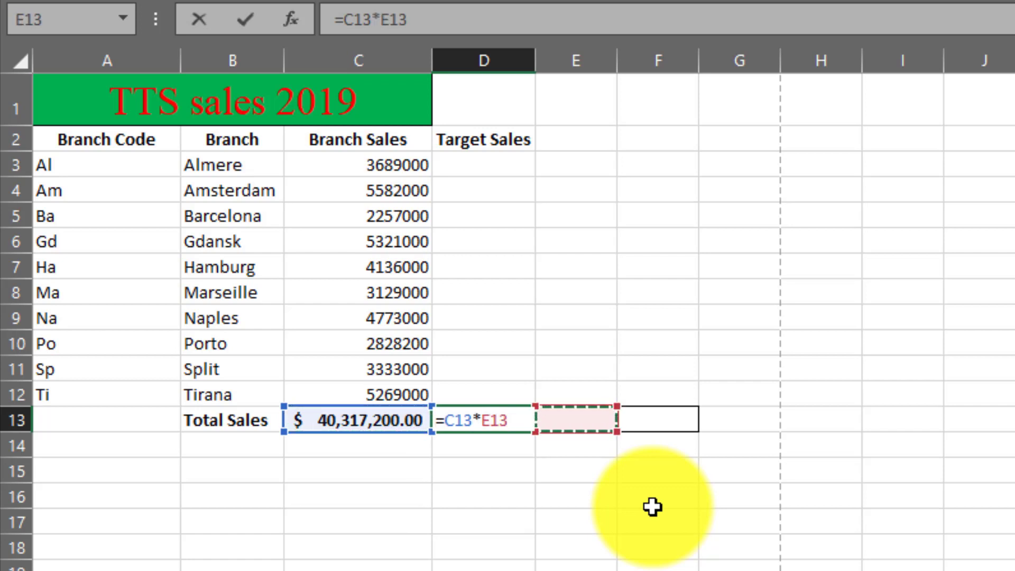
type("+")
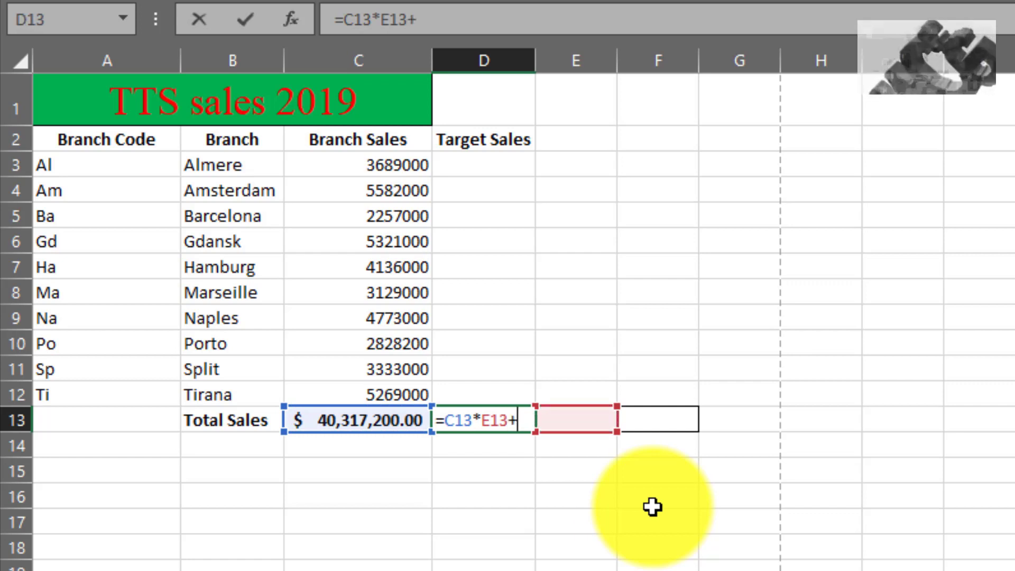
key("Left")
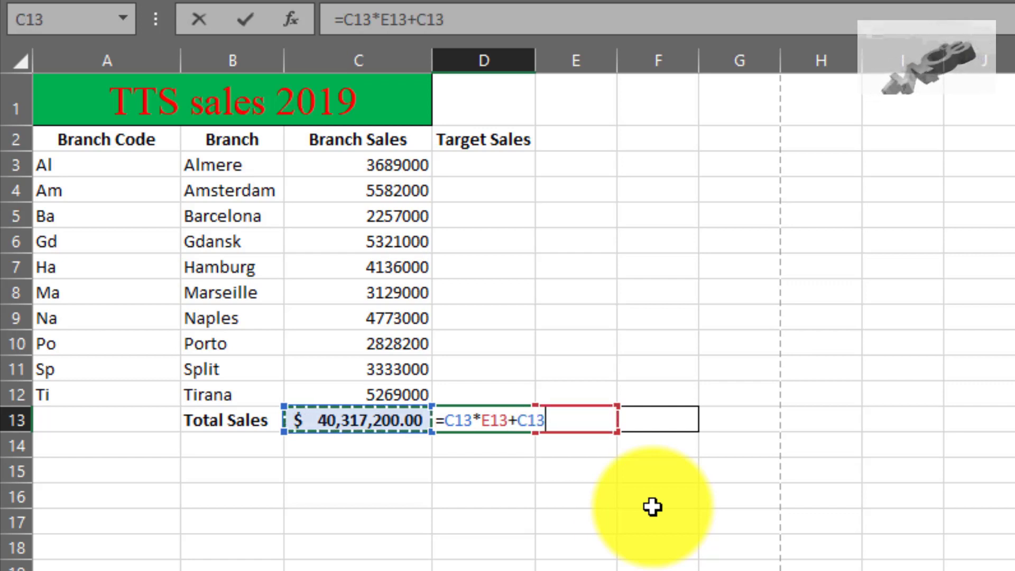
key("Return")
left_click(583, 424)
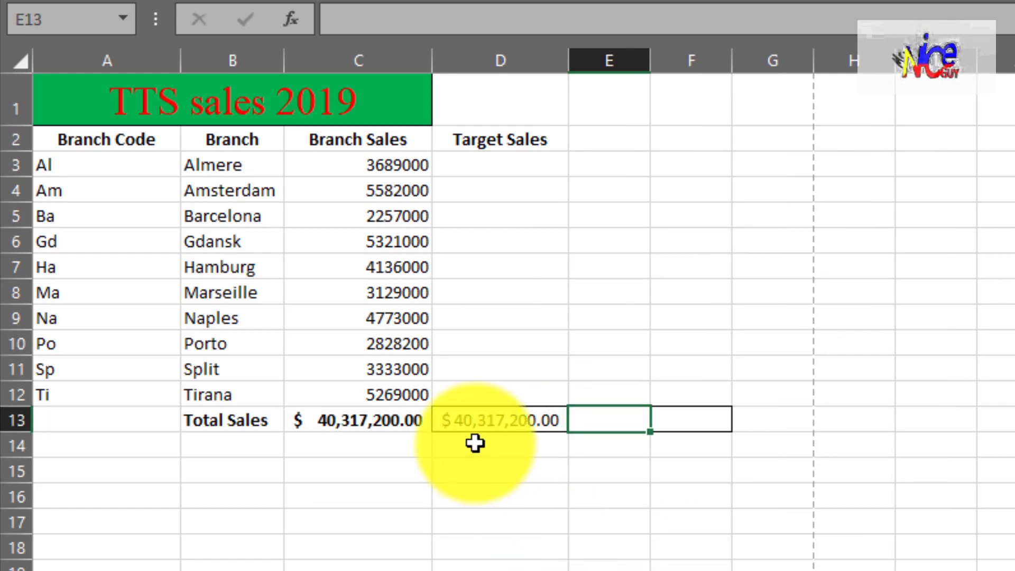
left_click(467, 422)
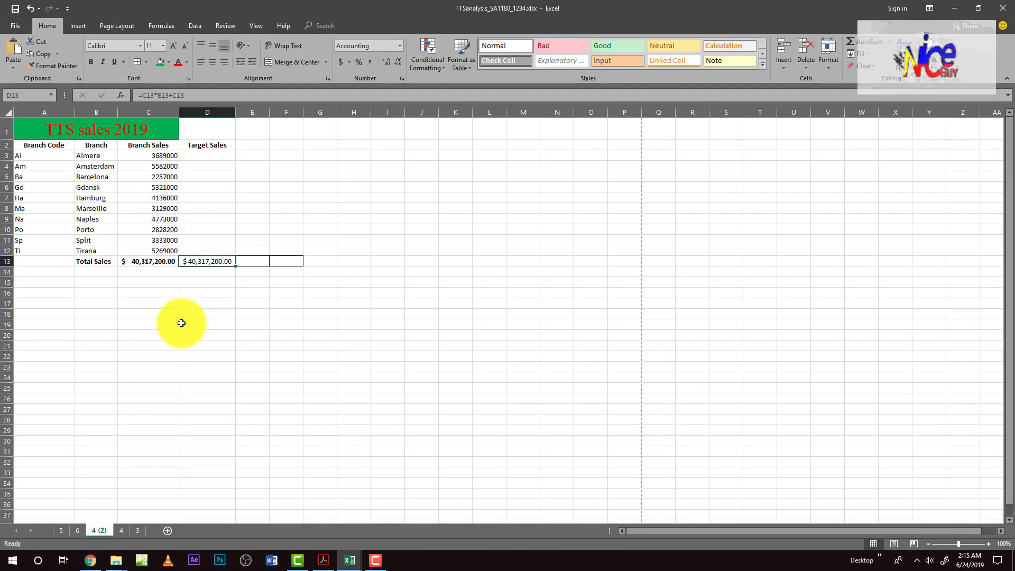
Step: Try 10%, 20% and 25% as the increase in E13
left_click(246, 261)
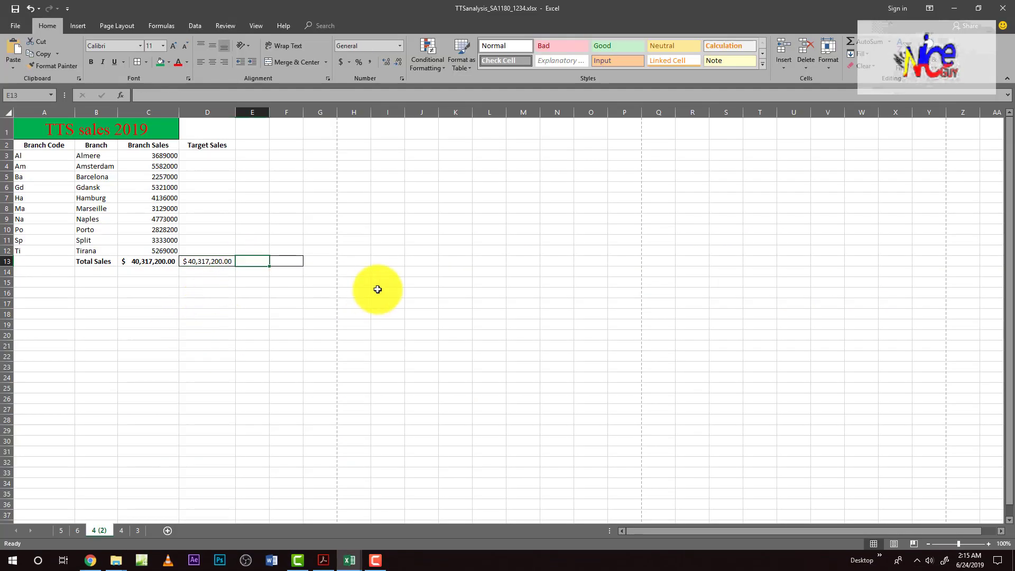
type("10")
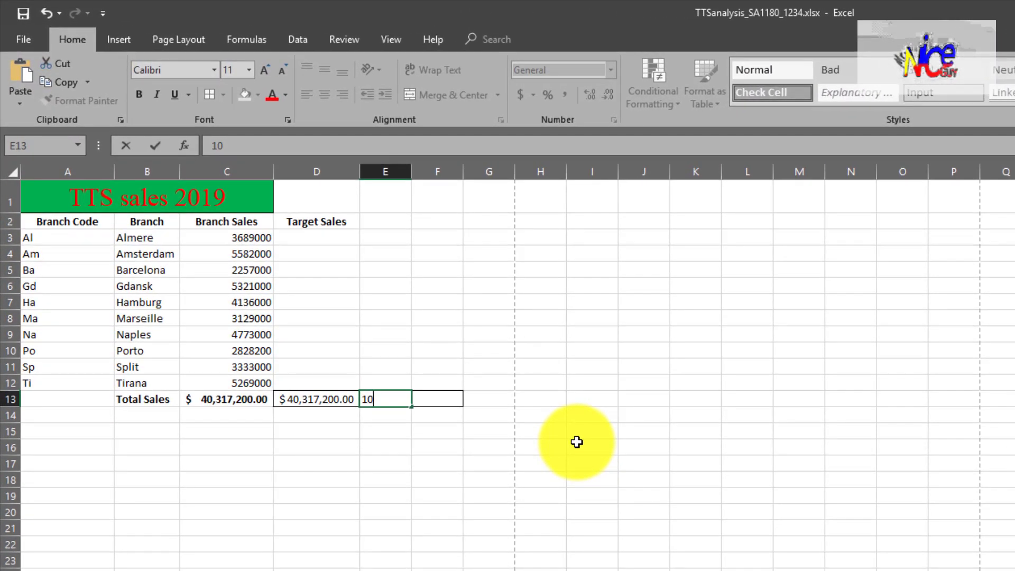
type("%")
key("Return")
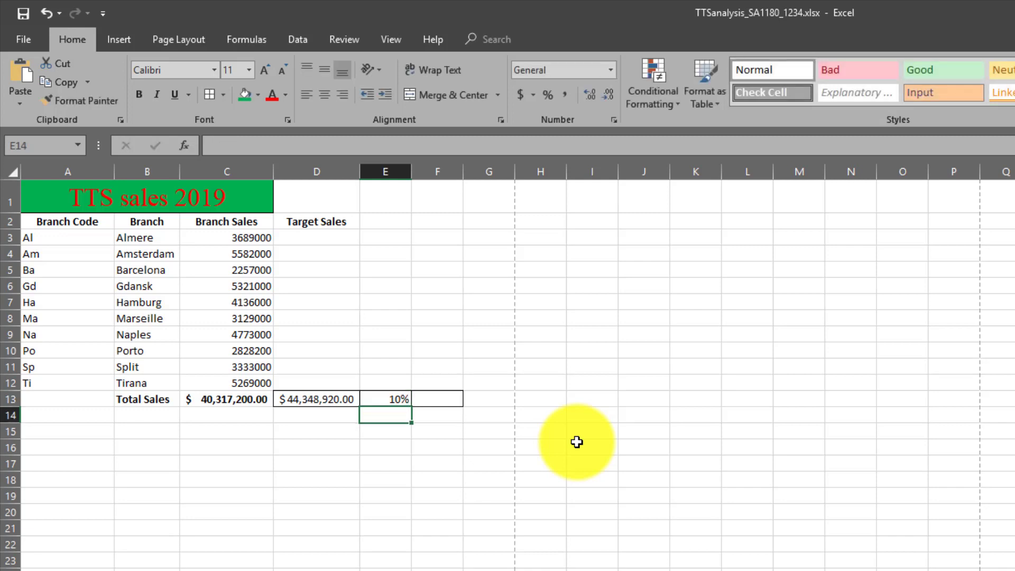
left_click(371, 399)
type("20")
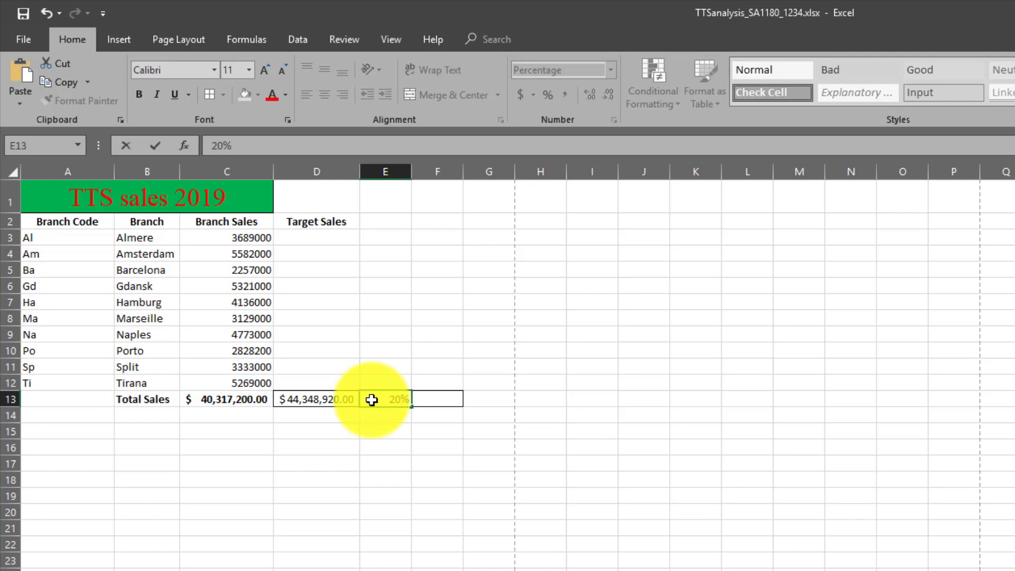
key("ctrl+Return")
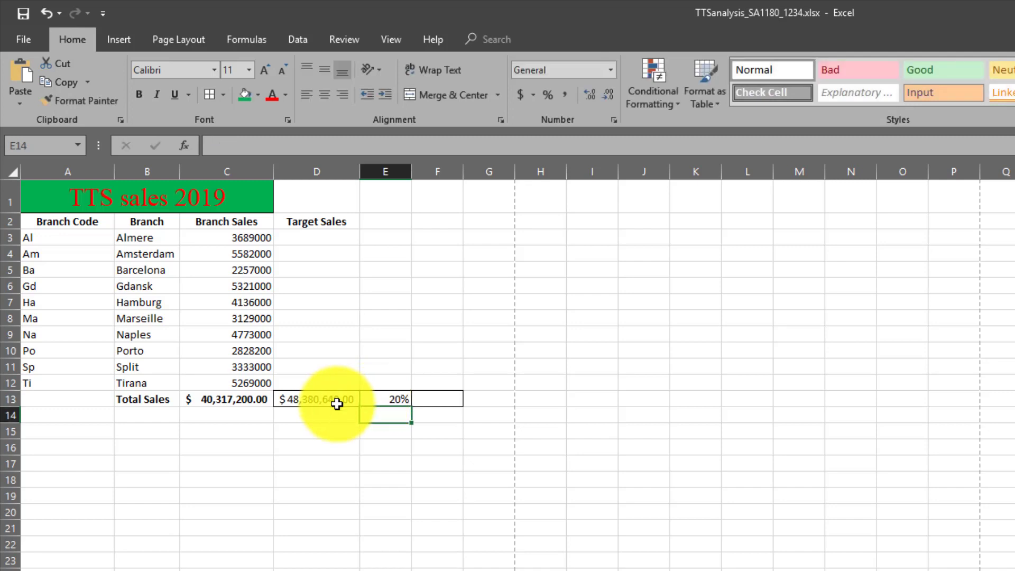
left_click(216, 147)
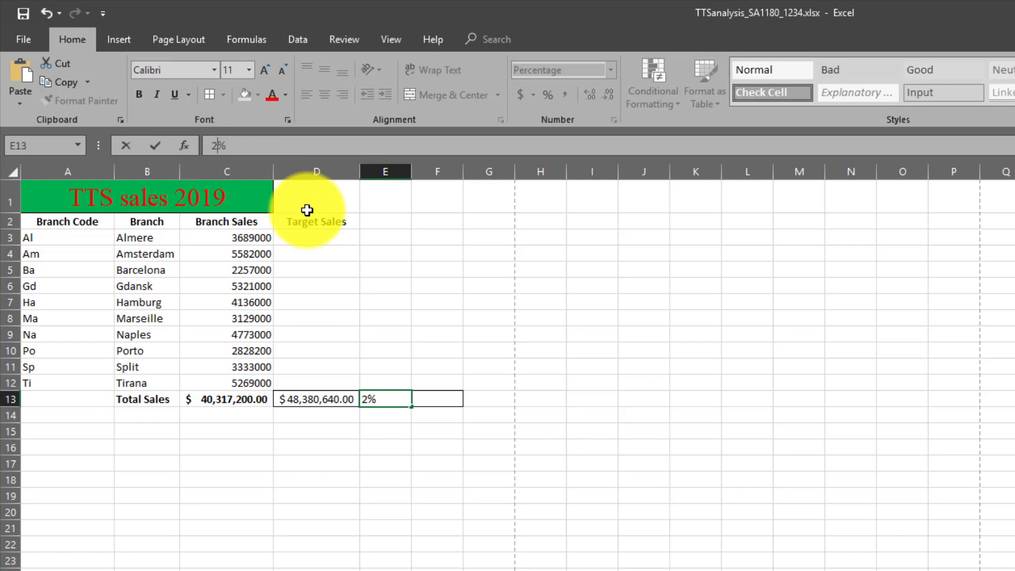
type("5")
key("Return")
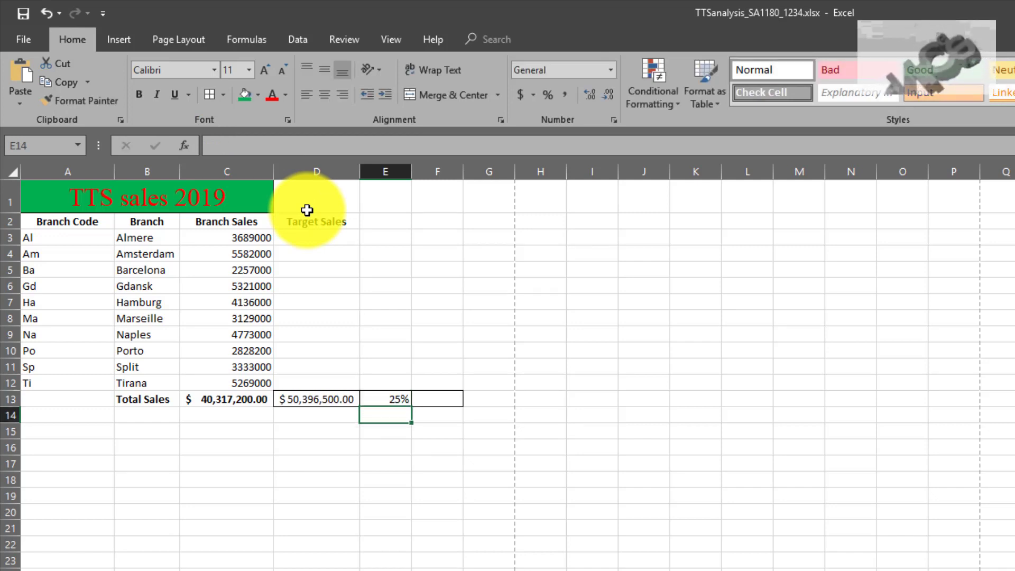
Step: Try 24% in E13 and check the D13 instruction in the PDF
key("Up")
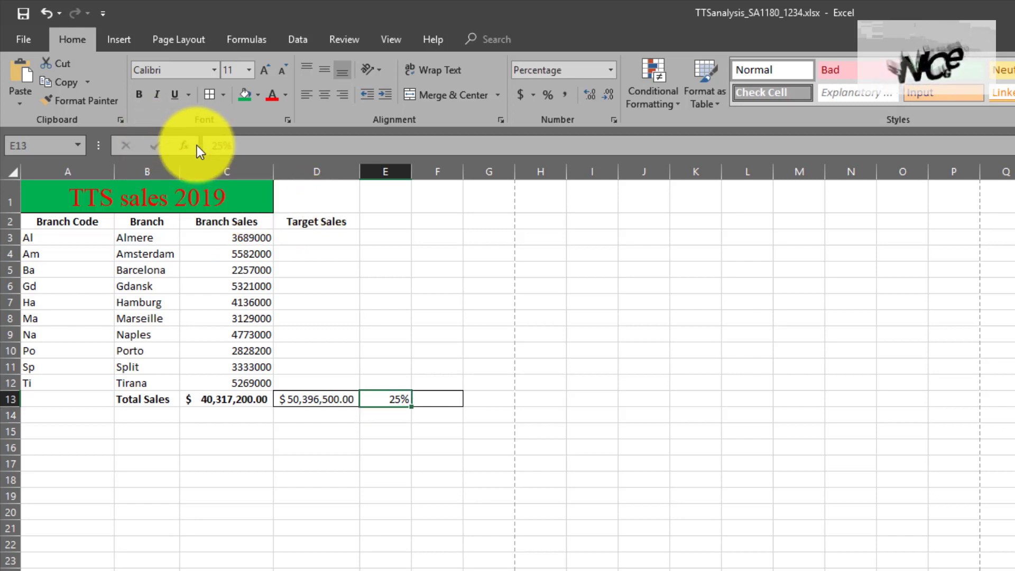
left_click(221, 149)
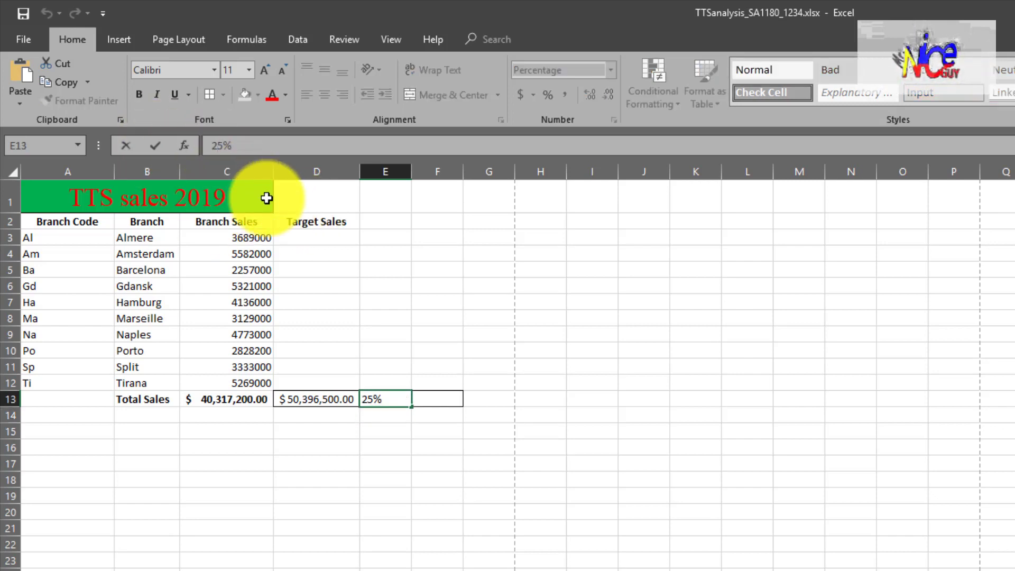
key("Return")
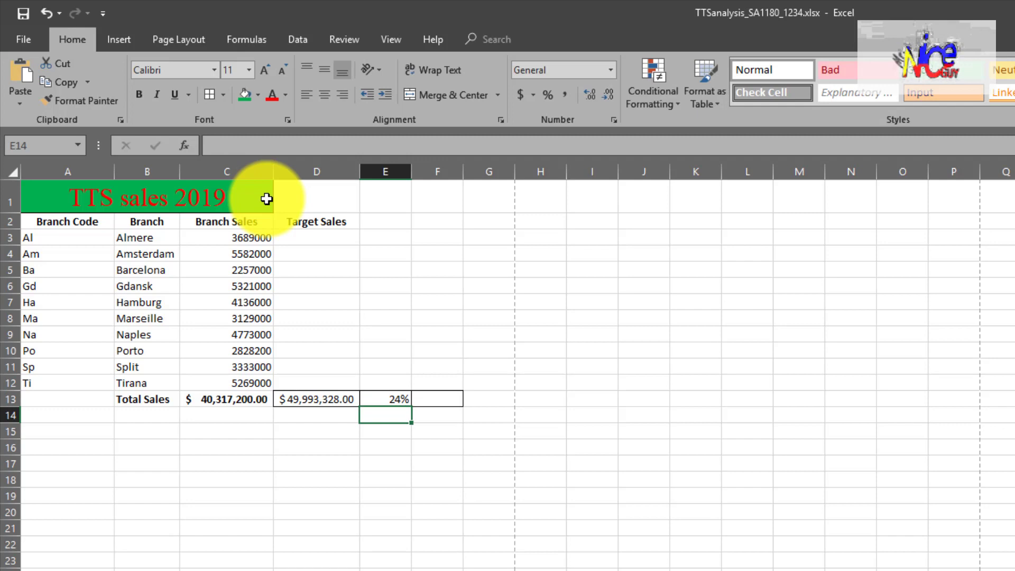
key("Up")
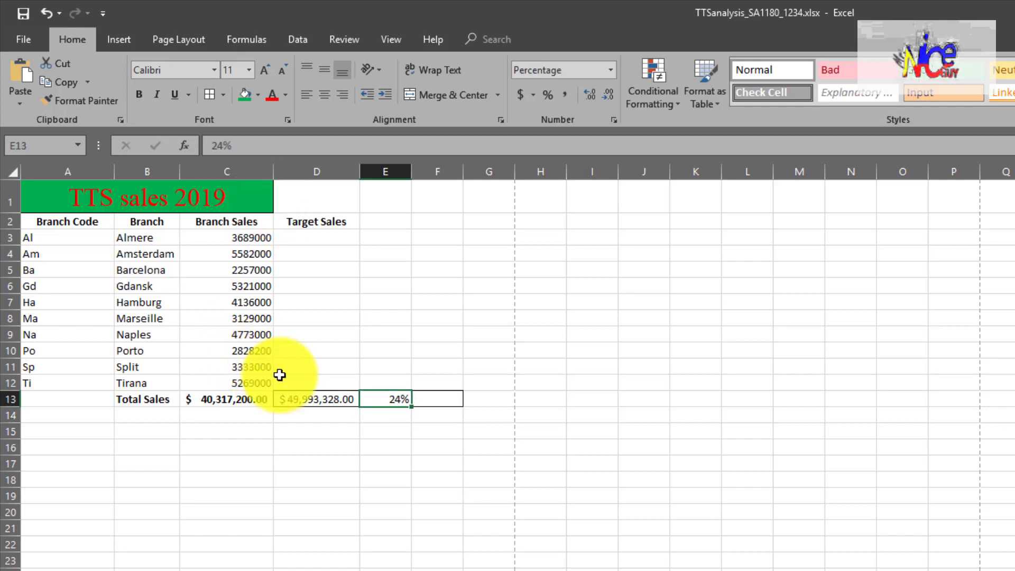
left_click(319, 399)
key("alt+Tab")
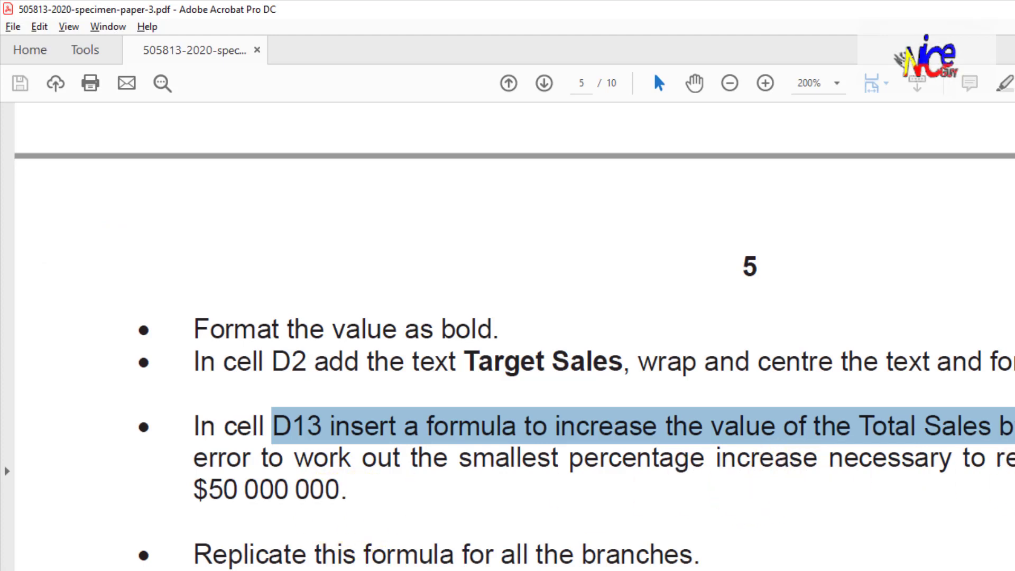
left_click_drag(742, 309, 844, 309)
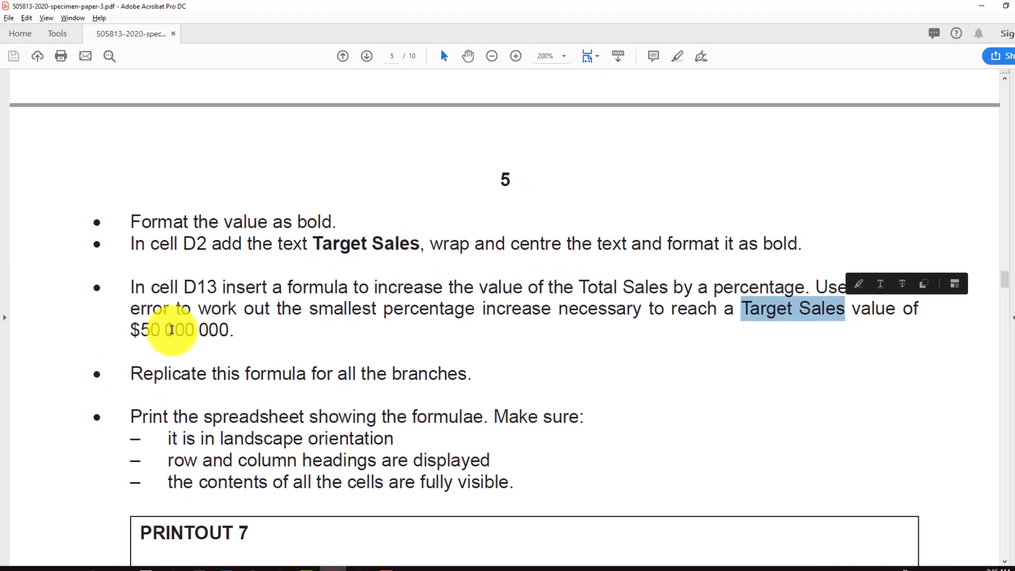
key("alt+Tab")
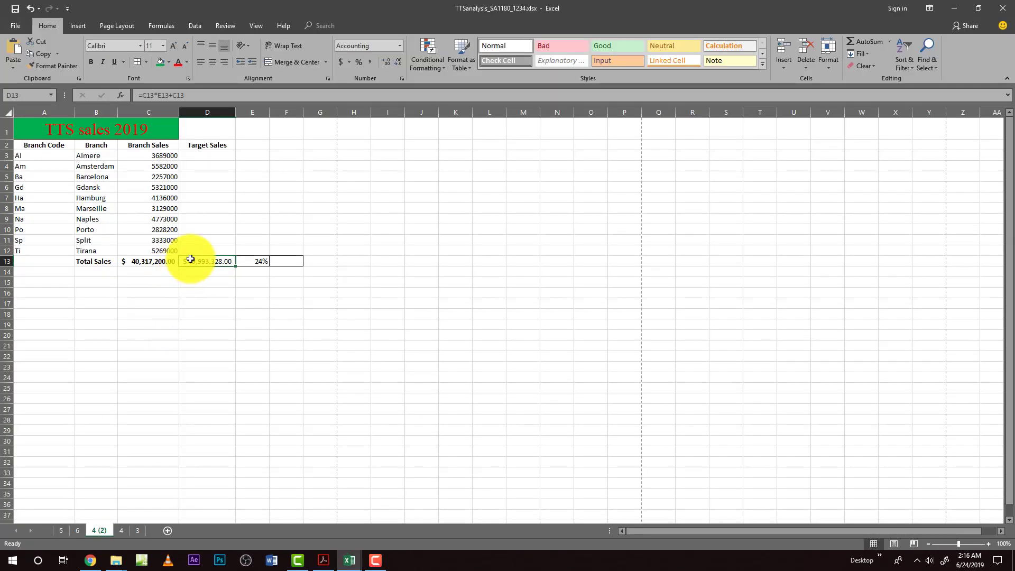
Step: Set E13 to 24.5% so D13's Target Sales reads $50,194,914.00
left_click(258, 264)
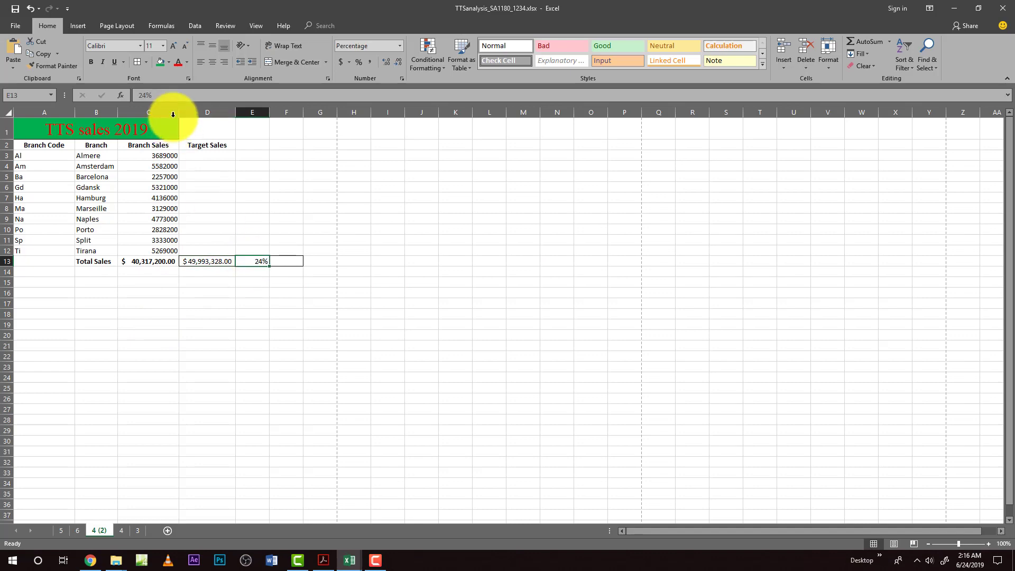
left_click(145, 95)
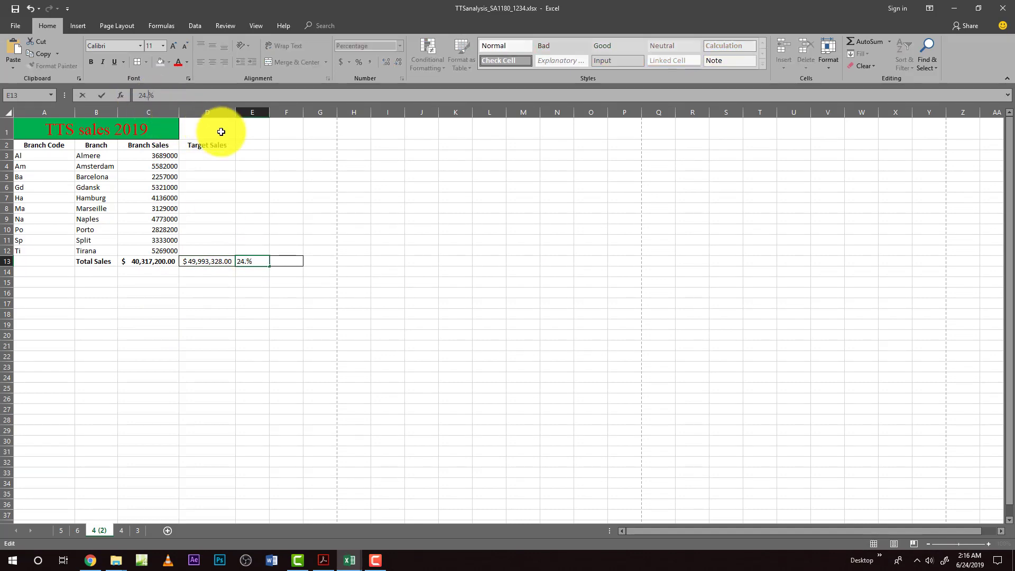
type(".5")
key("Return")
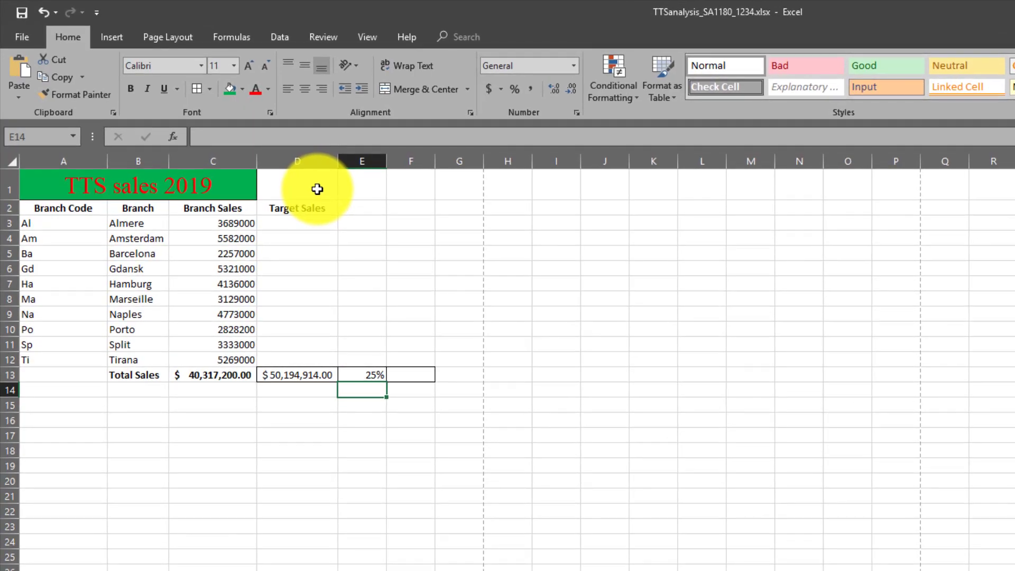
key("Up")
key("alt+Tab")
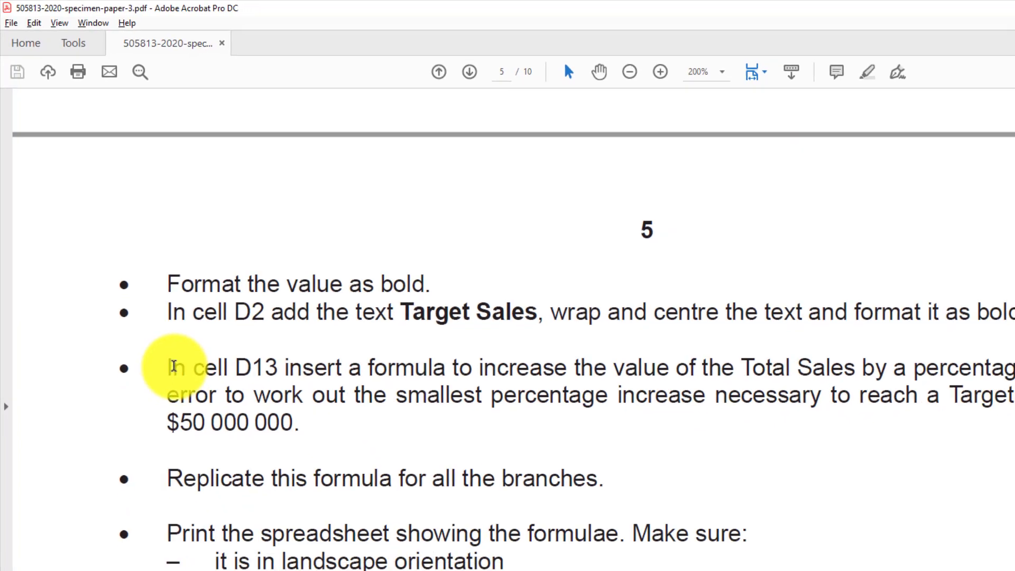
Step: Highlight the PDF paragraph about raising D13's Target Sales to $50 000 000, then return to Excel
left_click_drag(169, 366, 664, 384)
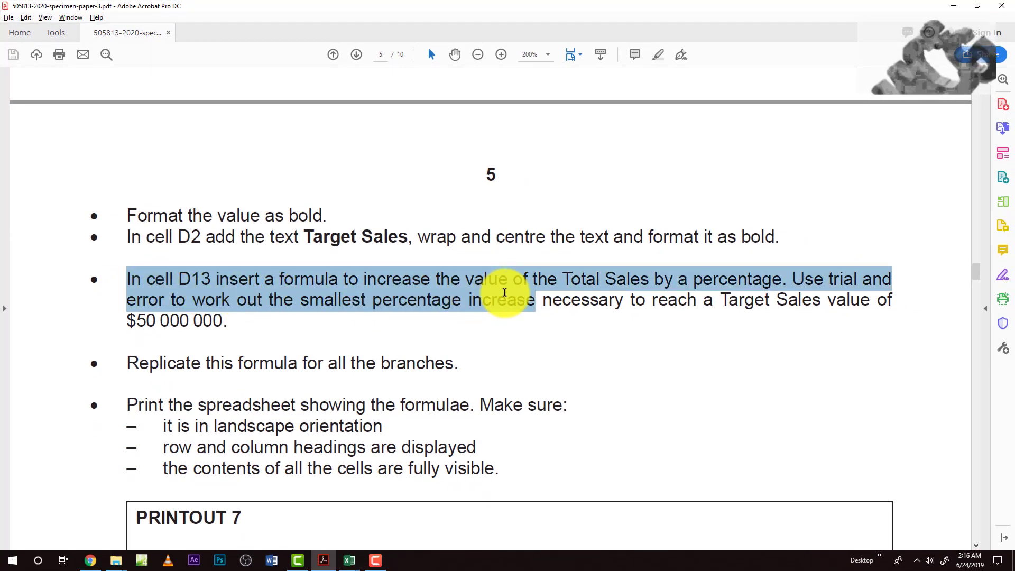
left_click_drag(505, 292, 578, 296)
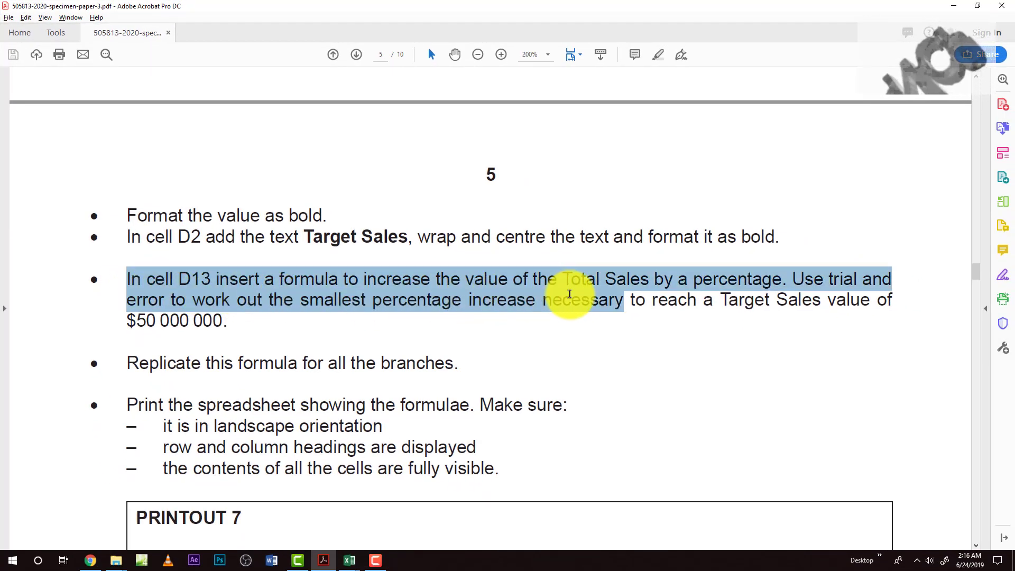
left_click(285, 305)
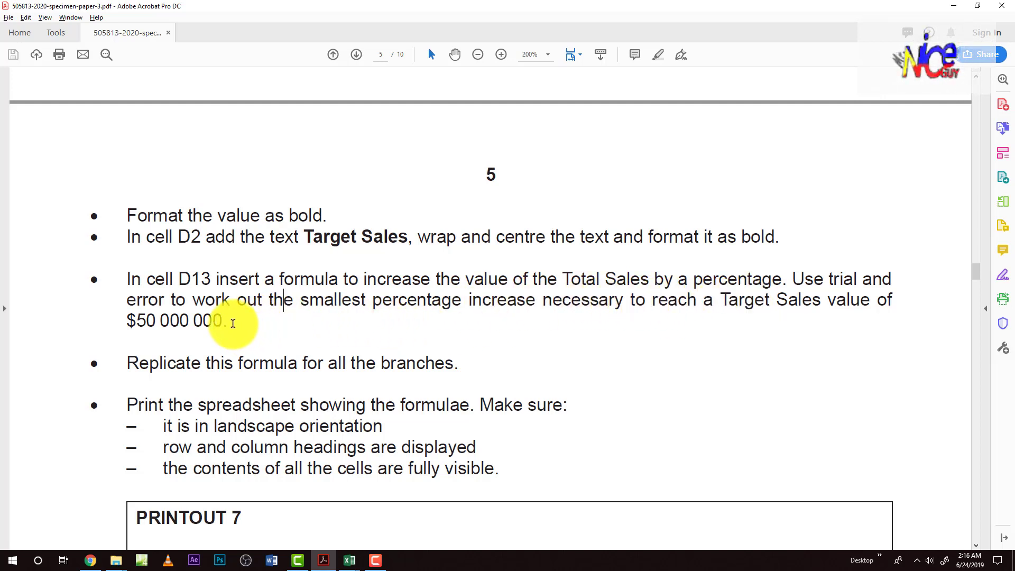
left_click_drag(229, 320, 140, 288)
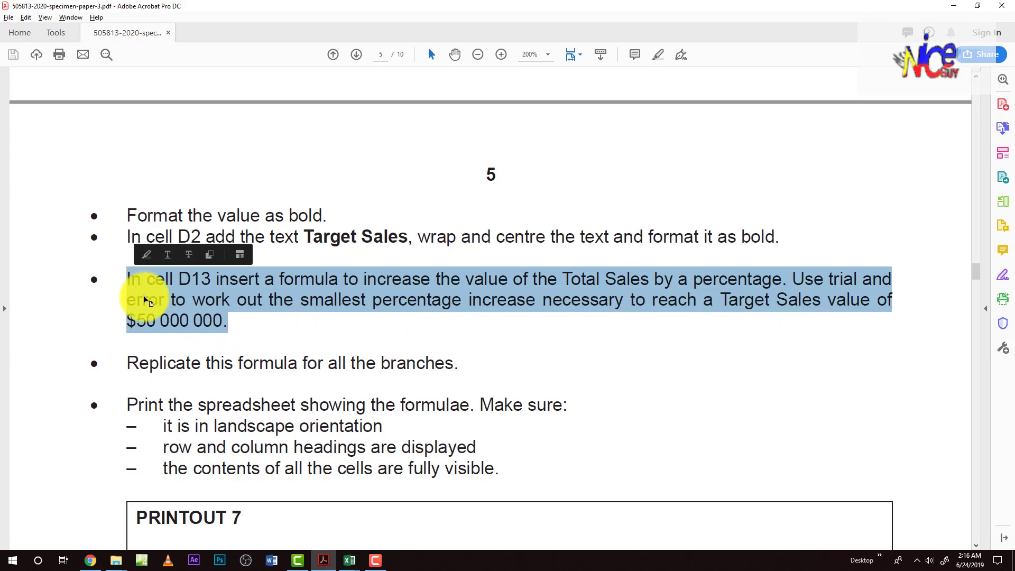
left_click(242, 325)
left_click_drag(230, 323, 163, 295)
key("alt+Tab")
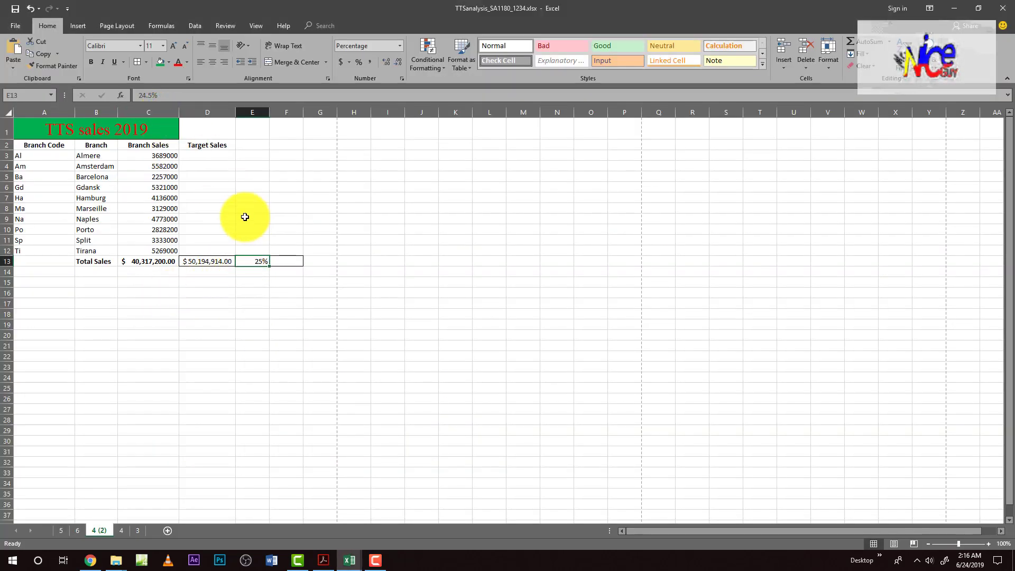
Step: Change the increase in E13 from 24.5% to 25%
left_click(151, 99)
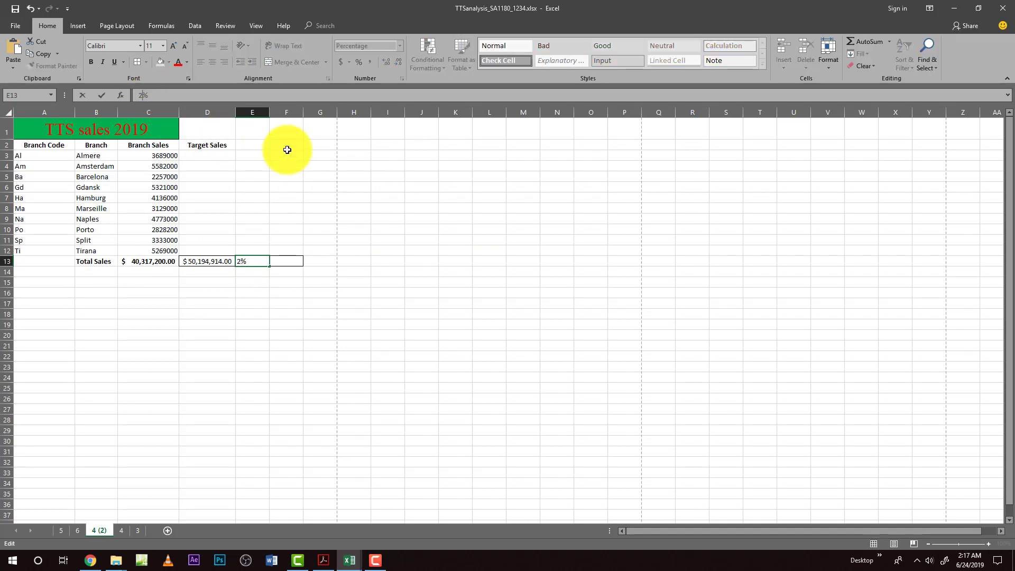
key("Return")
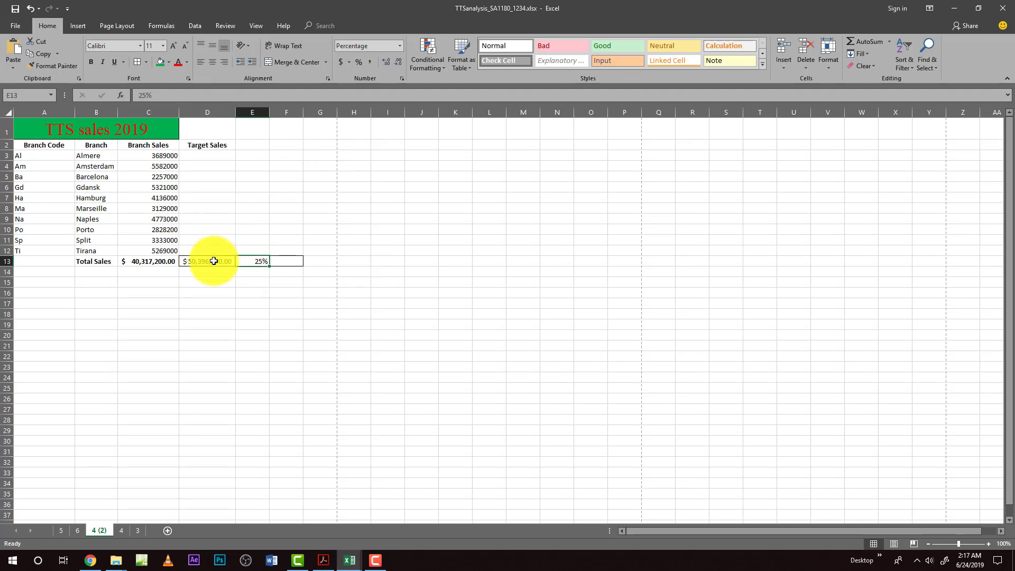
key("alt+Tab")
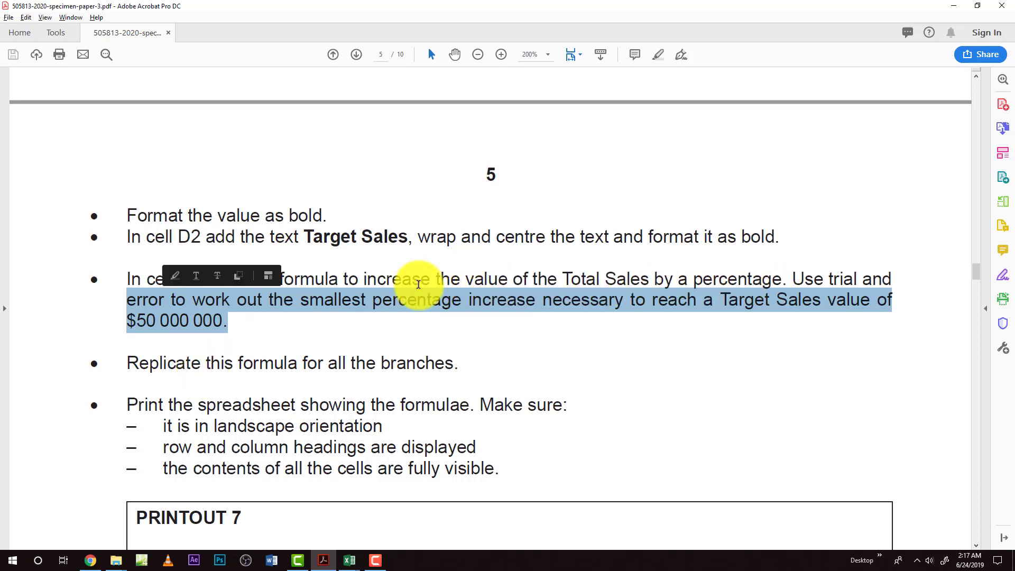
Step: Highlight the formula wording of the instruction in the PDF, then select cells D11 to G14 in Excel
left_click(334, 300)
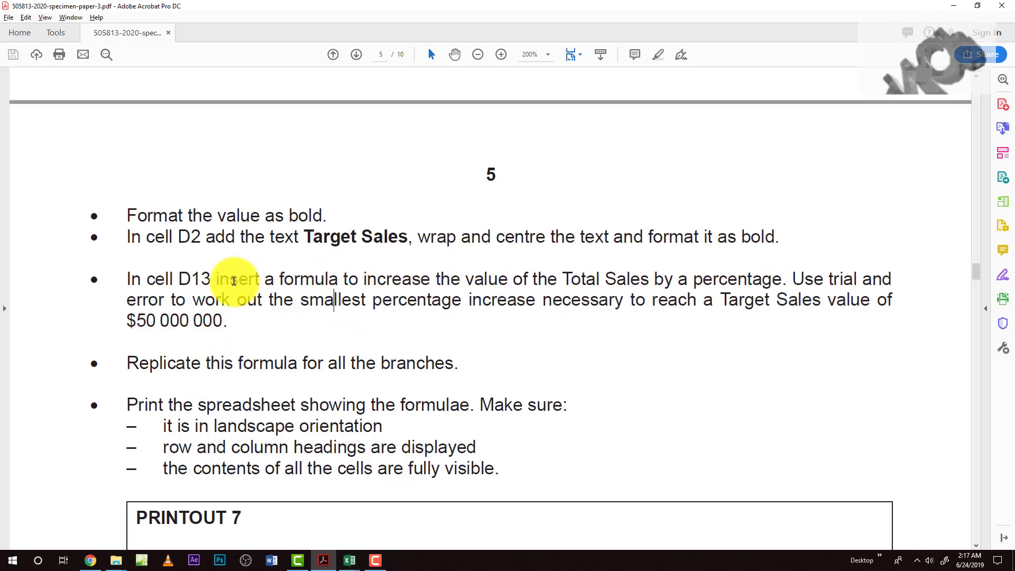
left_click_drag(216, 280, 777, 280)
key("alt+Tab")
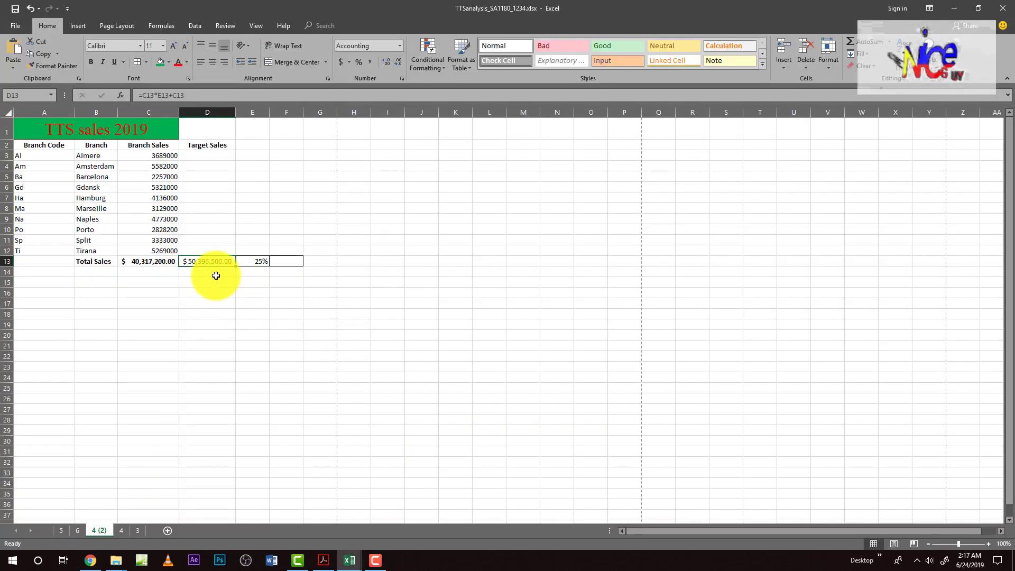
left_click_drag(197, 239, 304, 271)
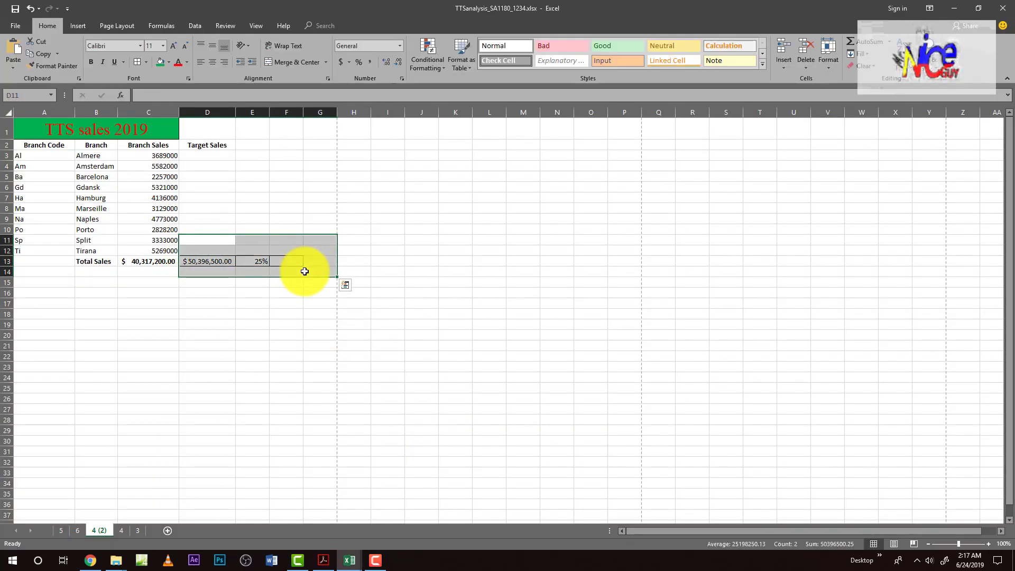
Step: Remove all borders from the selected cells D11:G14
left_click(147, 62)
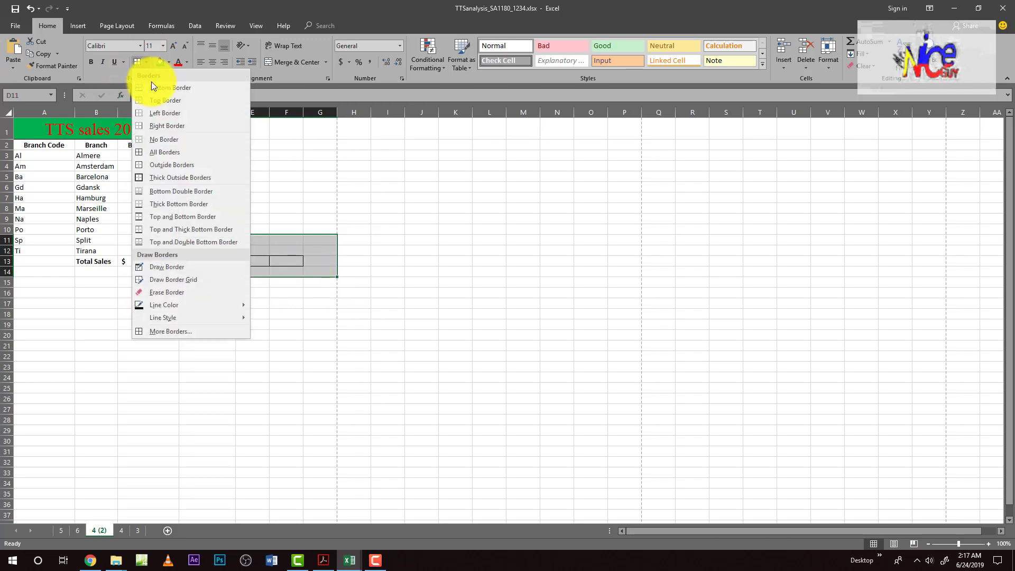
left_click(157, 139)
left_click(476, 261)
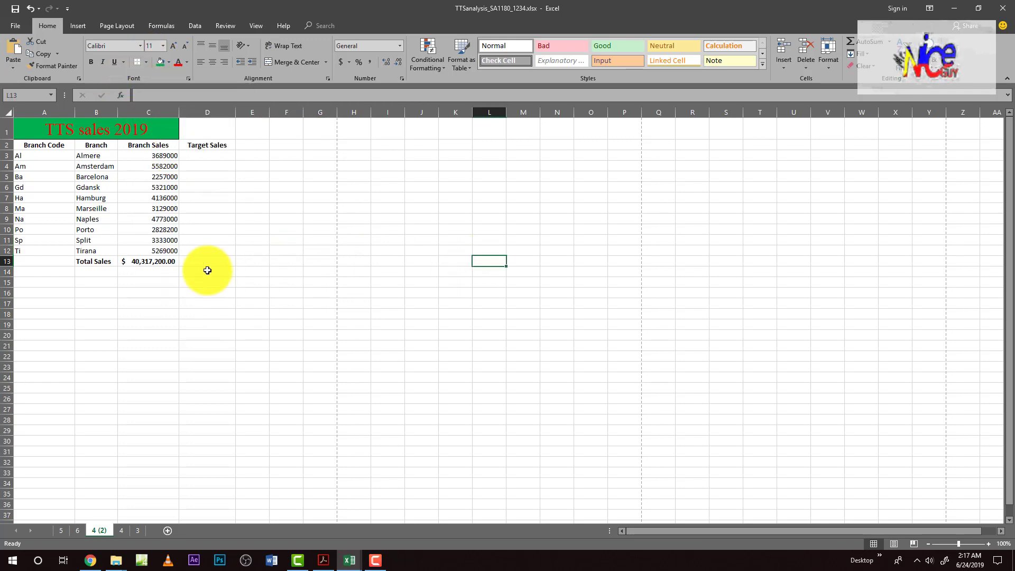
Step: Enter =C13*0.25+C13 in D13 so Target Sales is Total Sales plus 25%
left_click(204, 261)
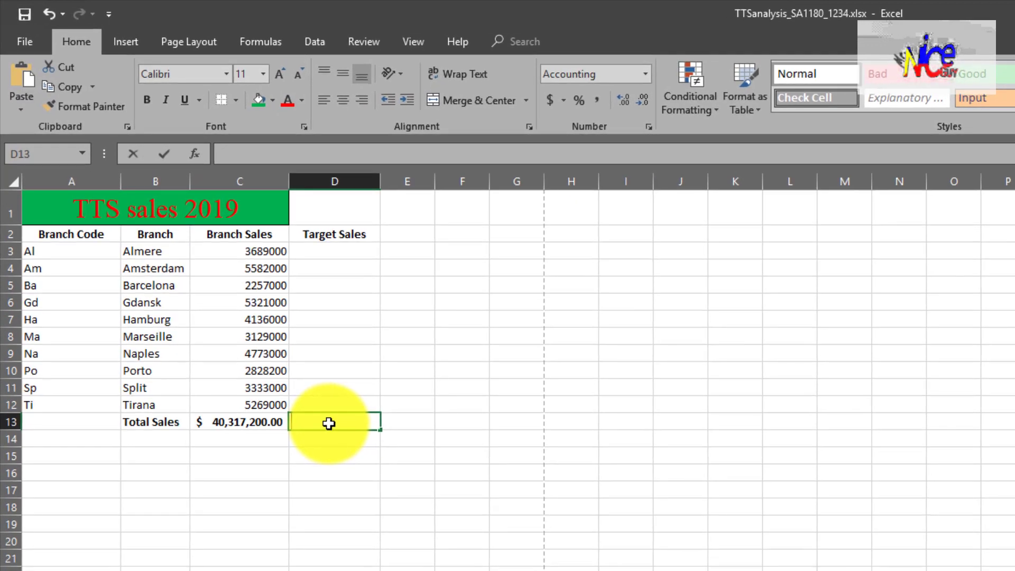
type("=")
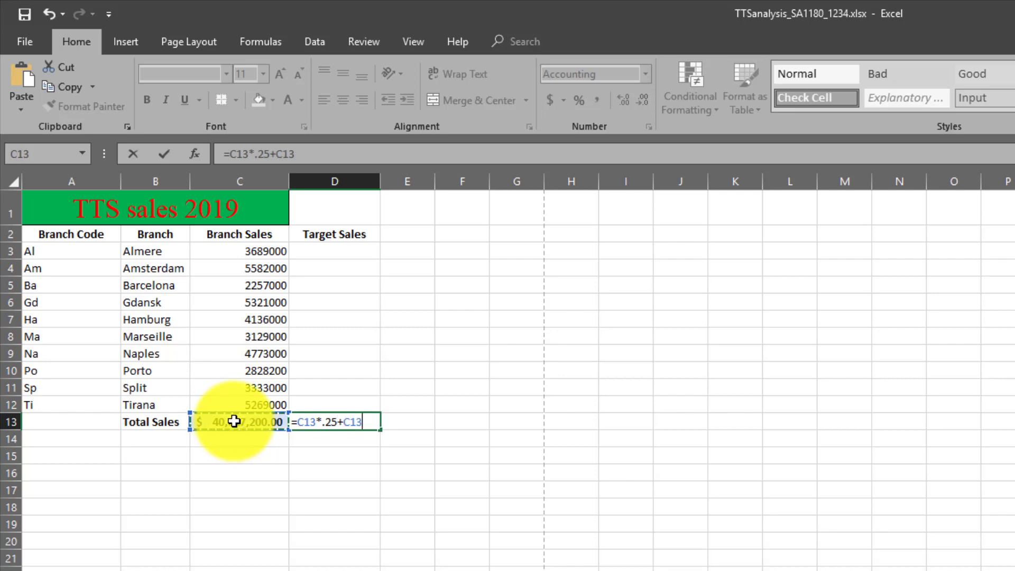
key("Return")
left_click(301, 422)
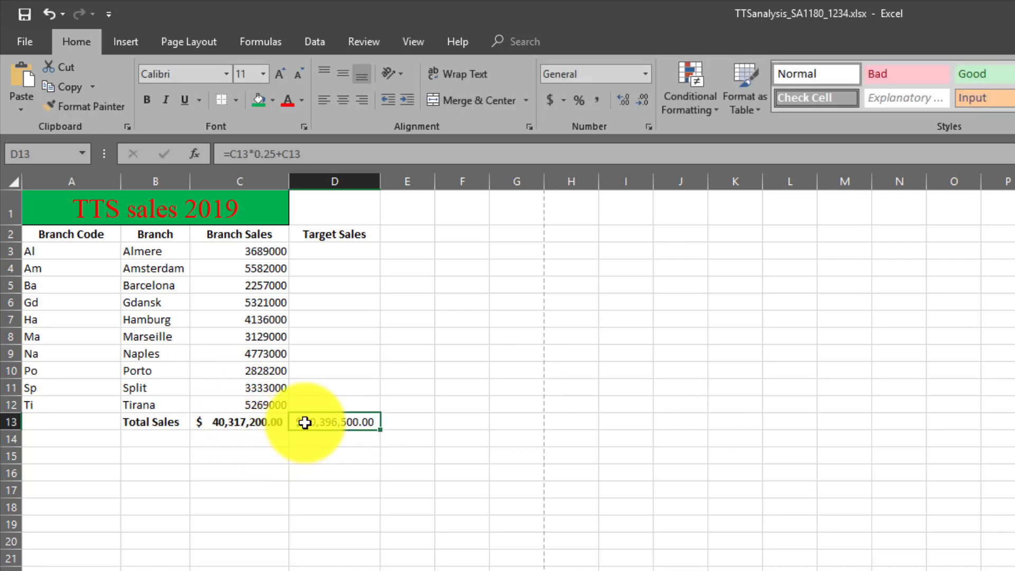
Step: Format totals C13 and D13 as Number so they show as plain figures
left_click_drag(216, 419, 304, 421)
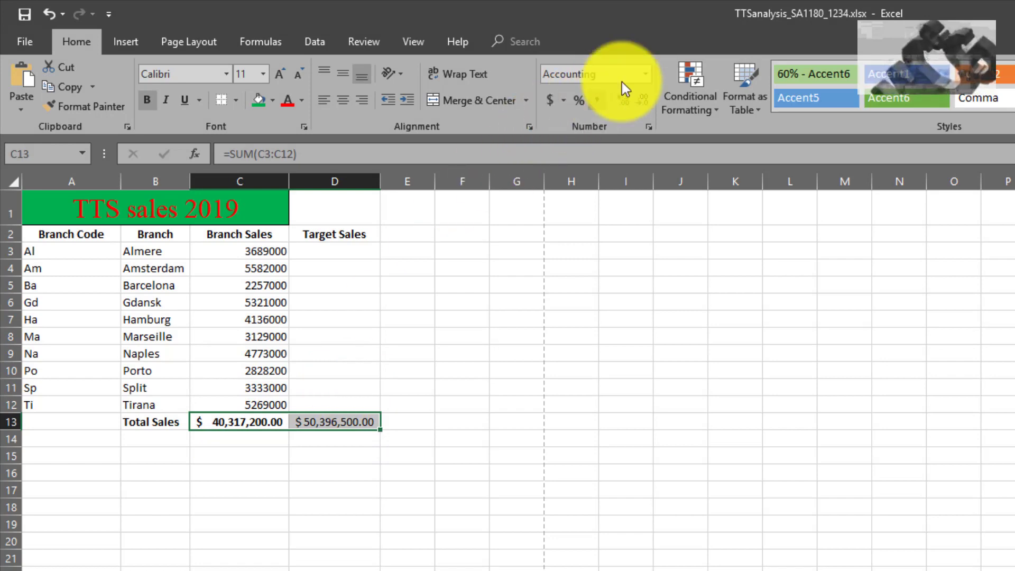
left_click(645, 77)
left_click(607, 136)
left_click(565, 387)
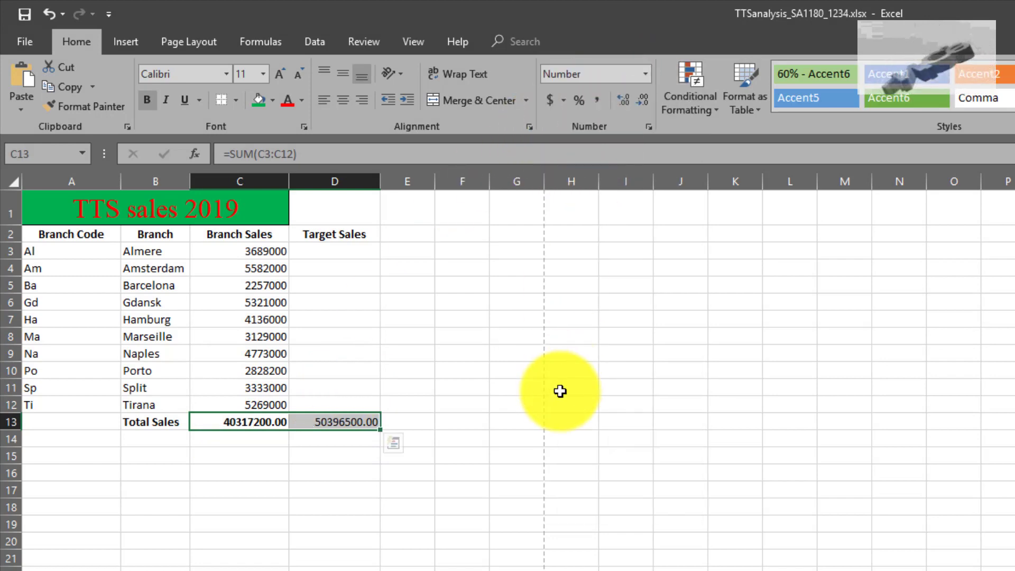
key("alt+Tab")
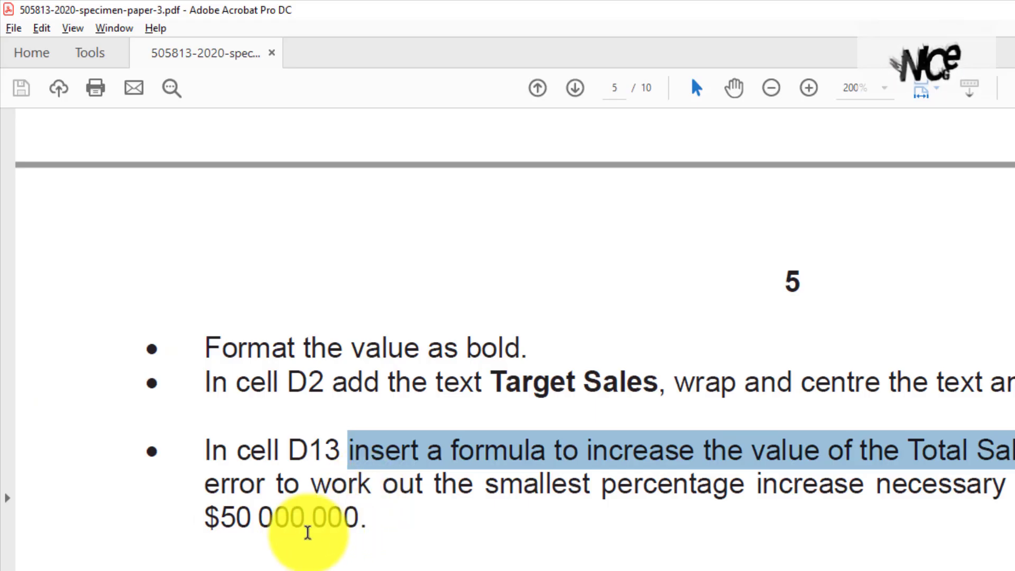
Step: Fill the 25% Target Sales formula from D13 up through D3 for every branch
key("alt+Tab")
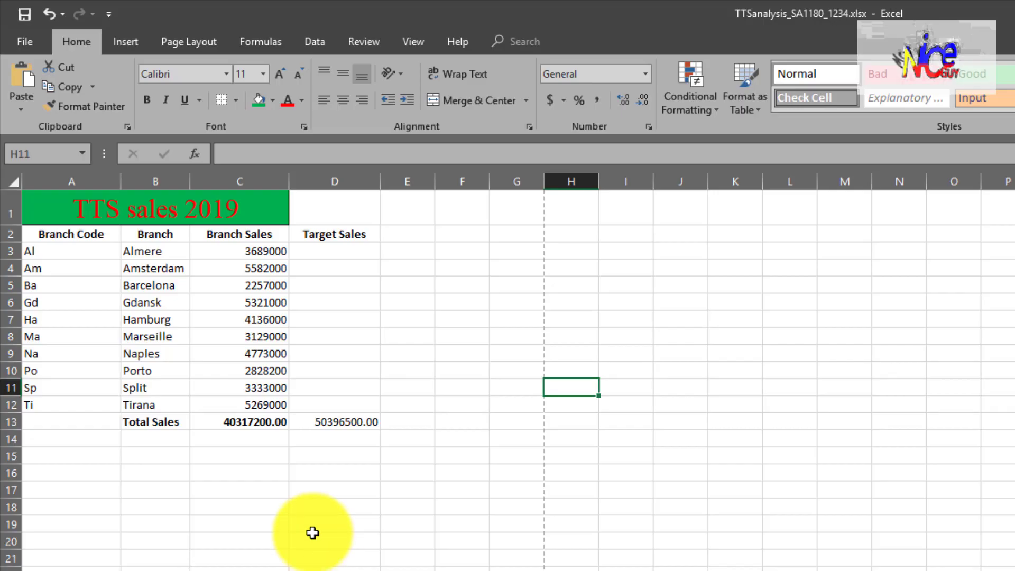
left_click(333, 422)
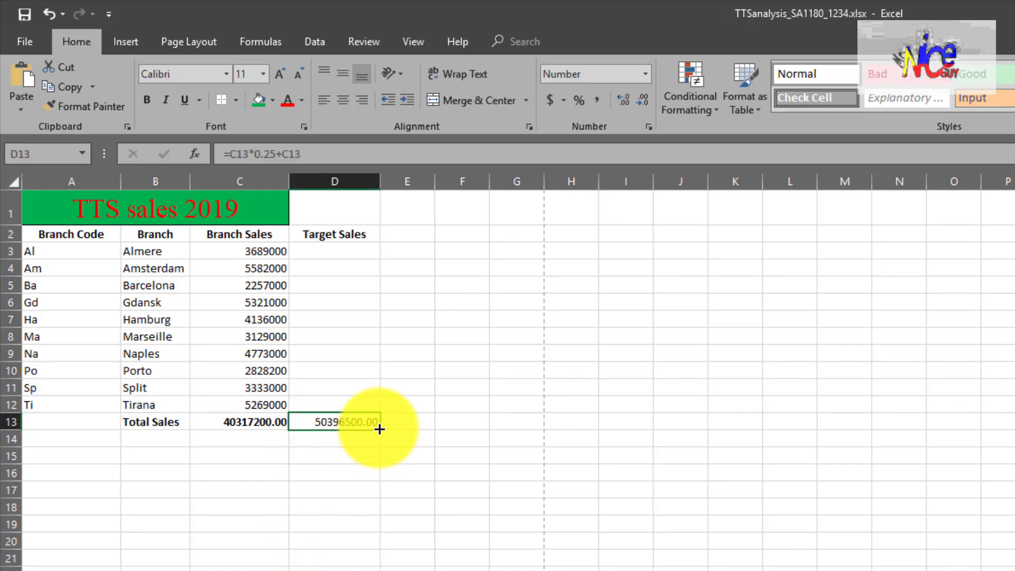
left_click_drag(379, 429, 364, 254)
Step: In the PDF, mark the replication instruction and then the 'Print the spreadsheet showing the formulae' line
key("alt+Tab")
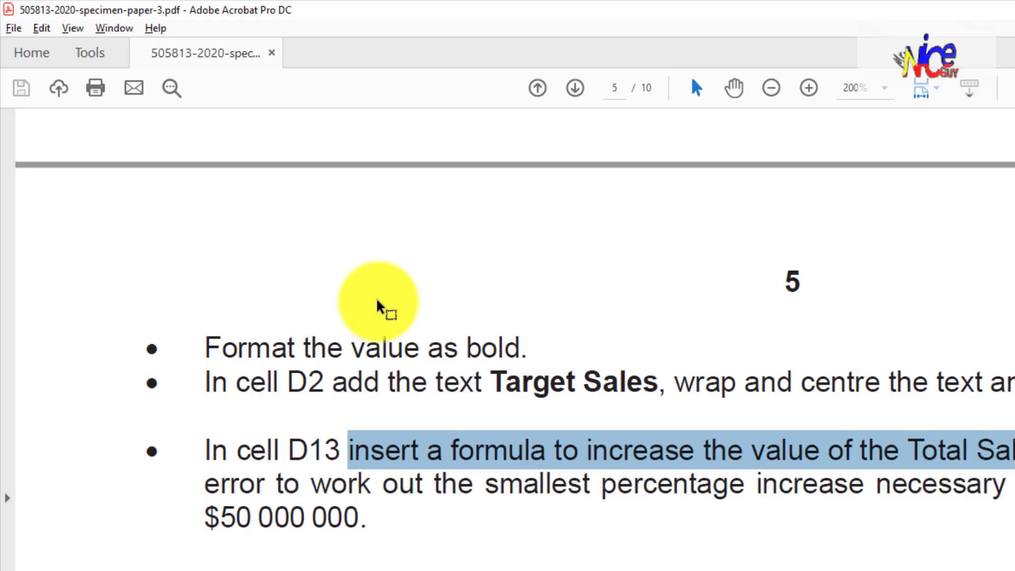
left_click_drag(208, 570, 643, 570)
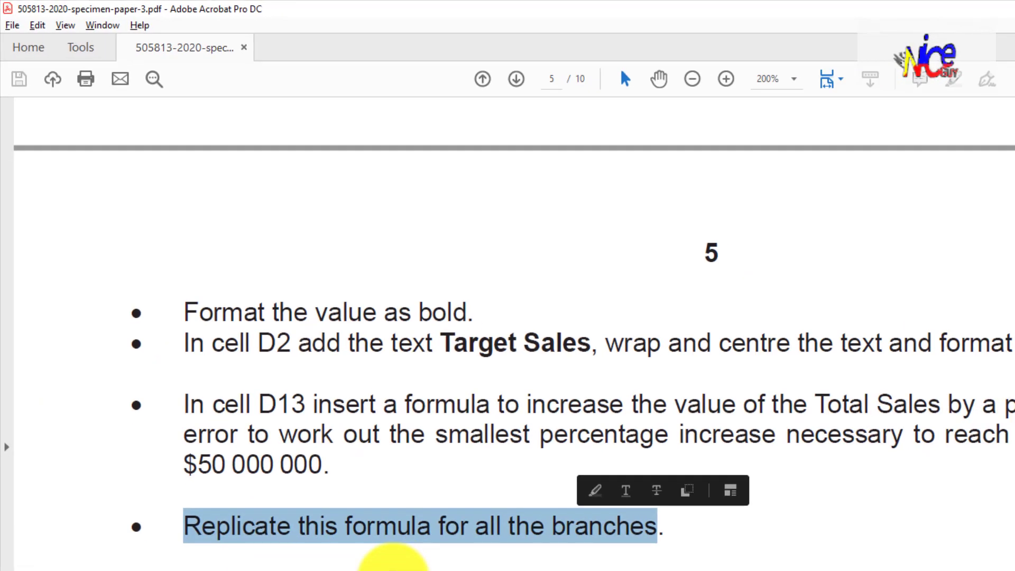
scroll(158, 405, "down", 2)
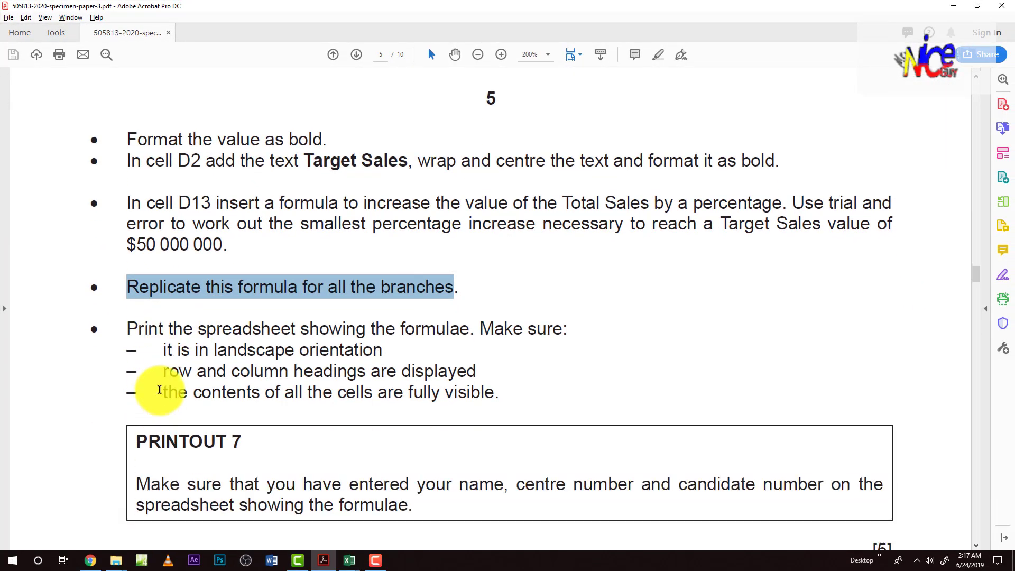
scroll(159, 387, "down", 3)
left_click_drag(127, 252, 470, 253)
Step: Show formulas instead of values on the sheet and fit every column width to them
key("alt+Tab")
left_click(335, 251)
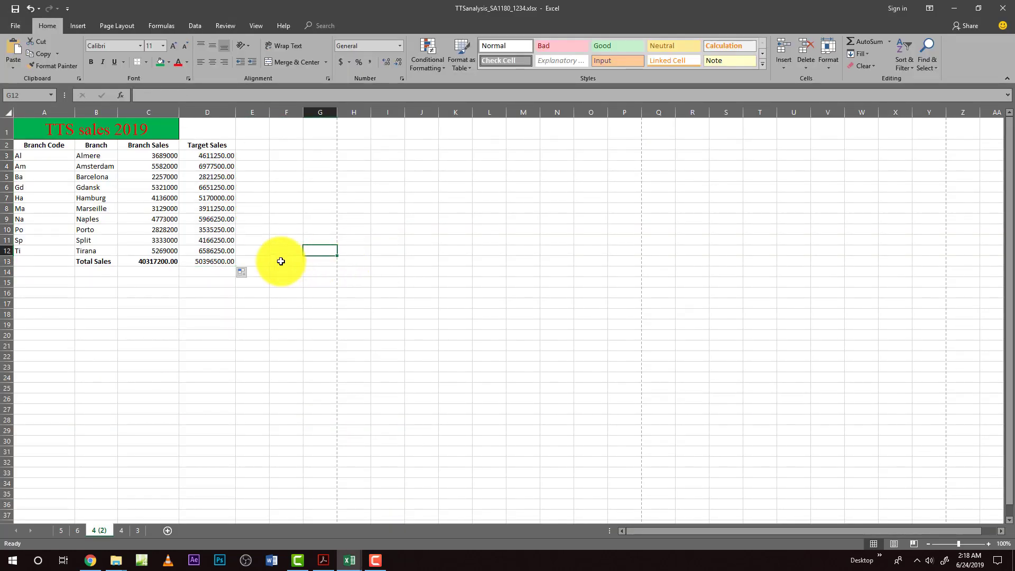
key("ctrl+grave")
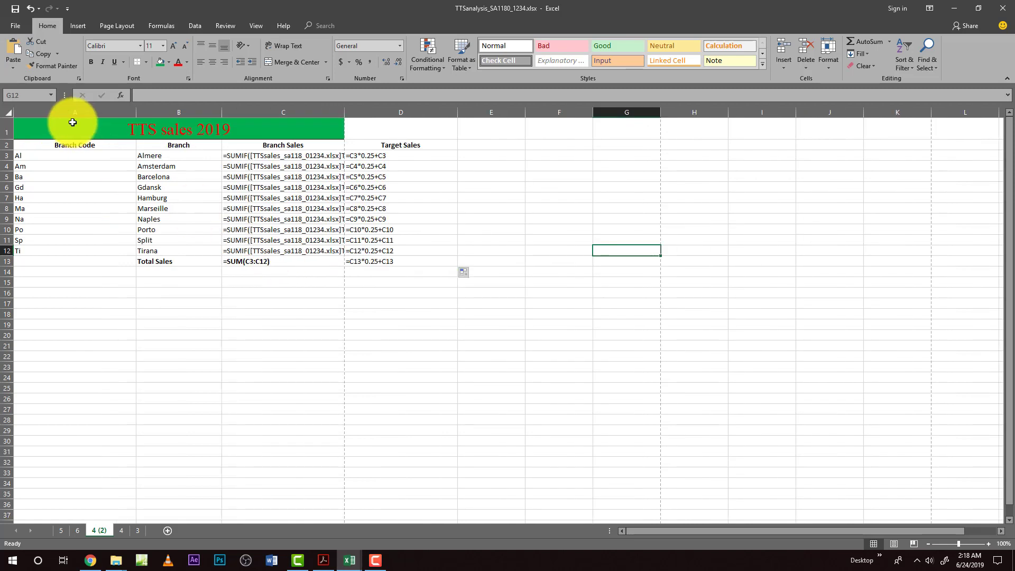
left_click(8, 113)
double_click(137, 113)
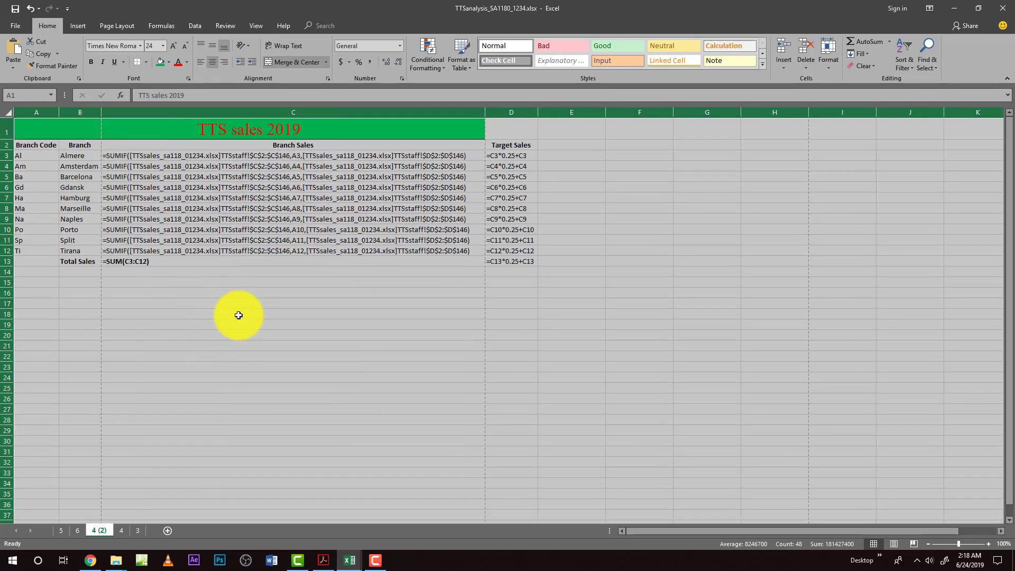
Step: Set headings to print on the Page Layout tab, checking the PDF's printing requirements
key("alt+Tab")
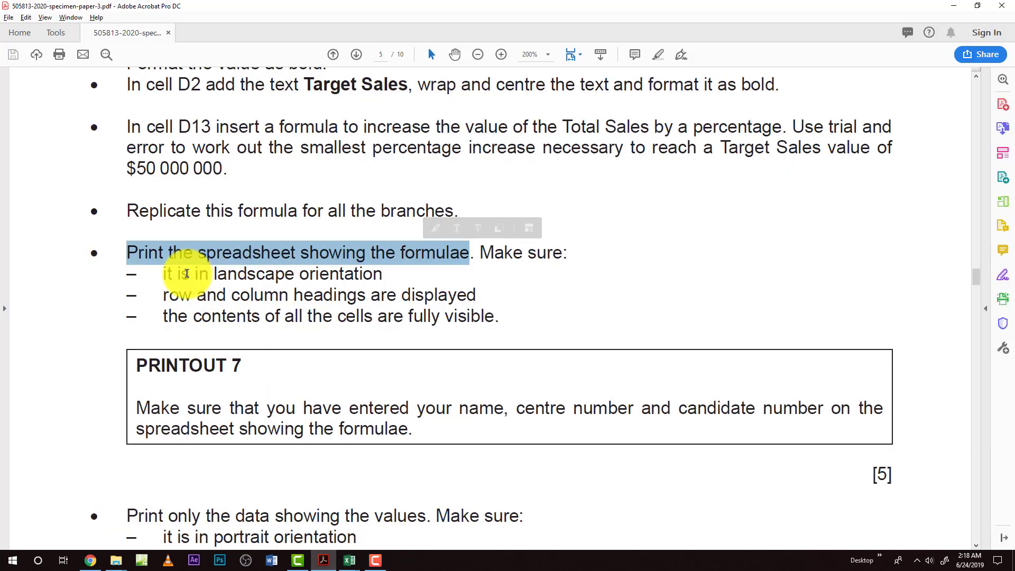
key("alt+Tab")
left_click(121, 24)
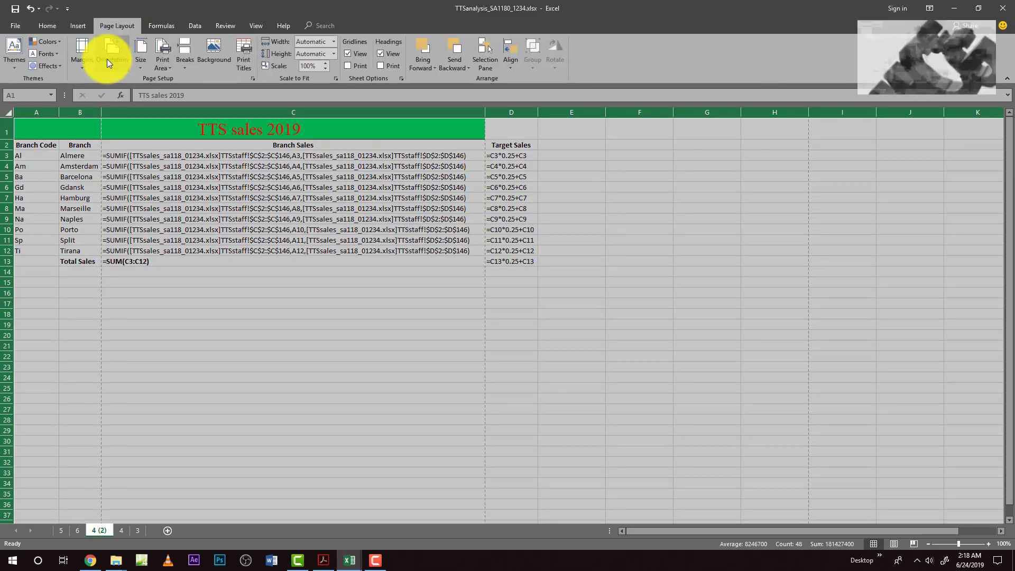
key("alt+Tab")
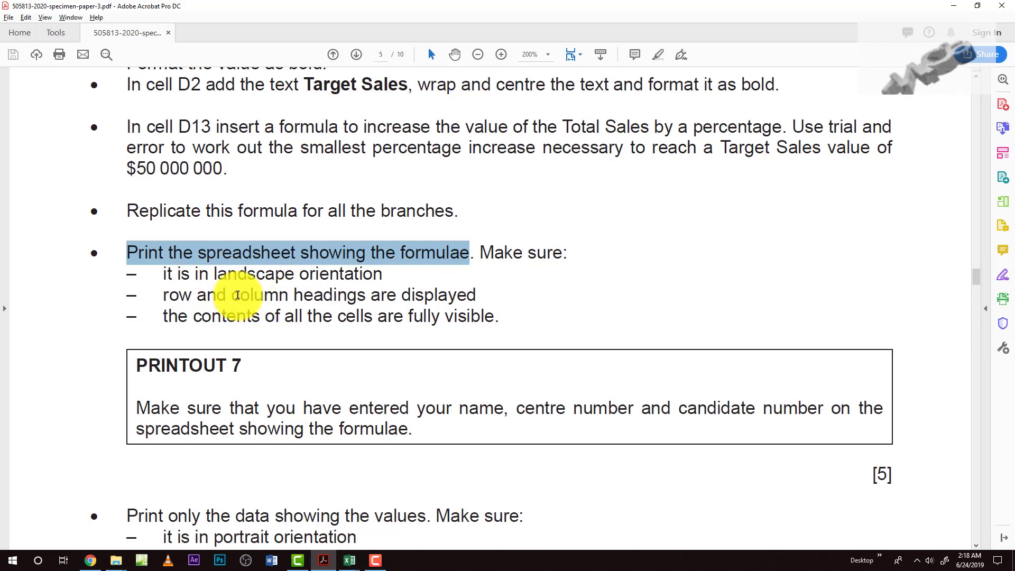
key("alt+Tab")
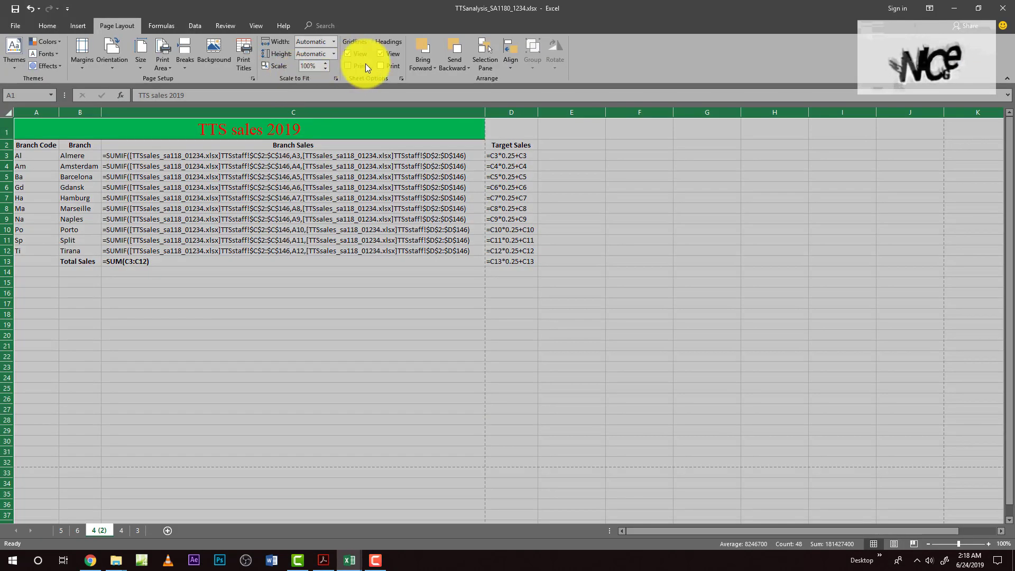
key("alt+Tab")
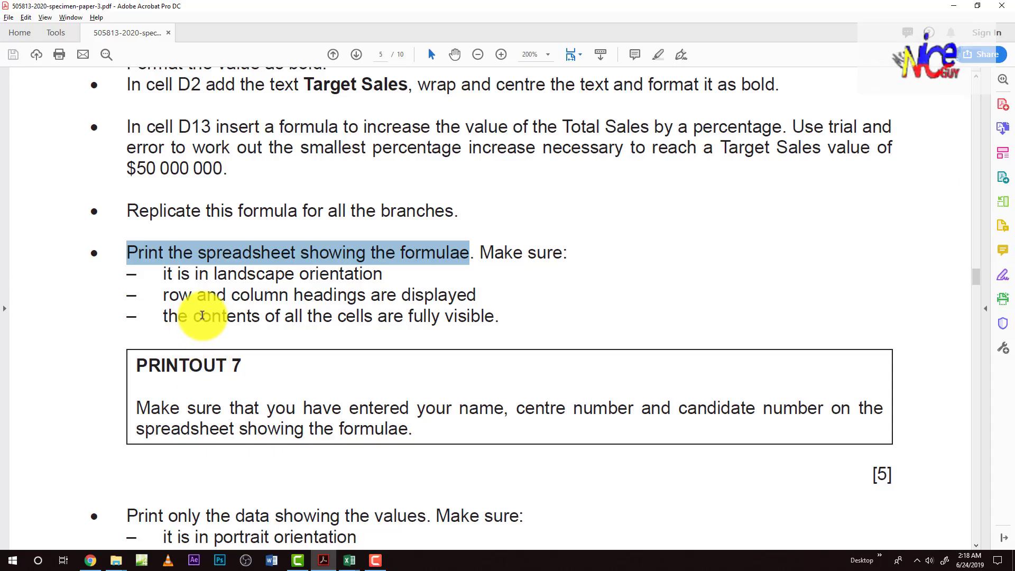
scroll(206, 391, "down", 3)
scroll(211, 397, "up", 4)
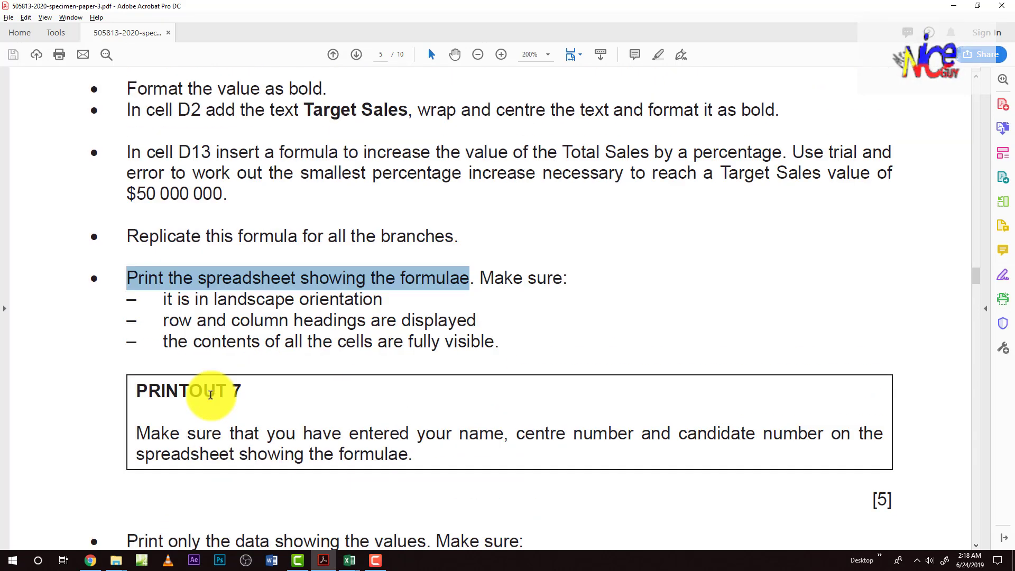
scroll(211, 395, "up", 4)
scroll(210, 395, "down", 3)
key("alt+Tab")
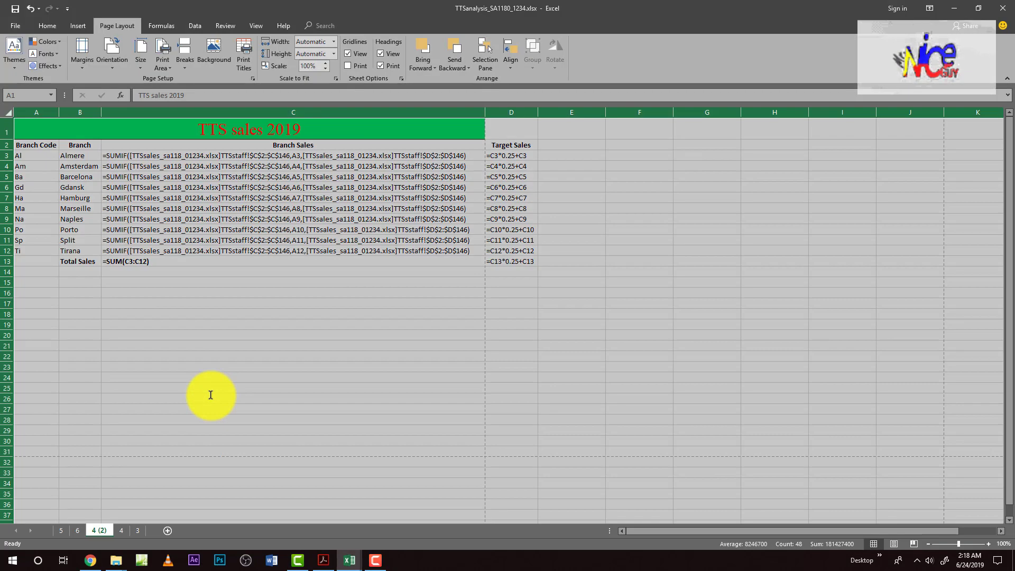
key("alt+Tab")
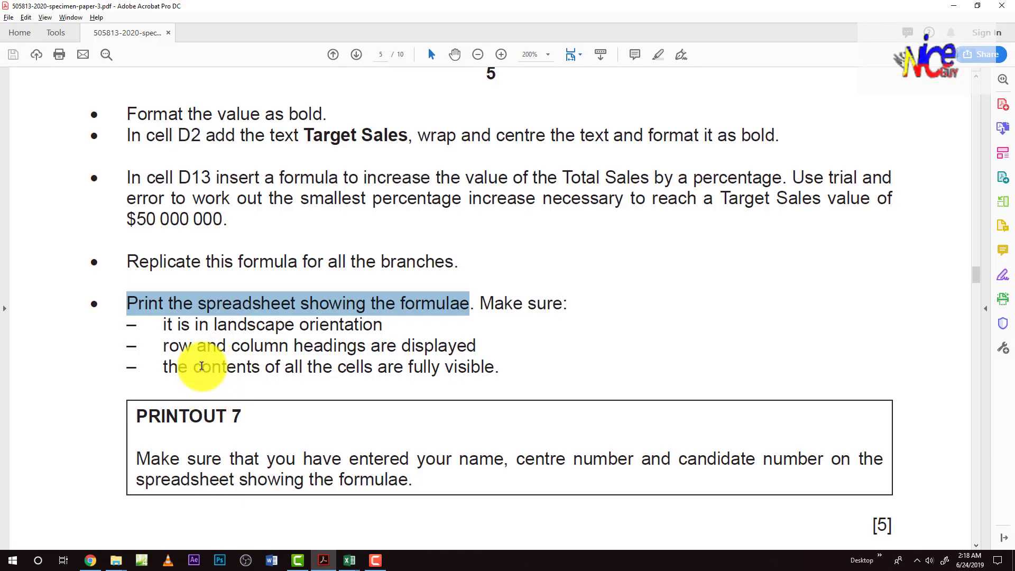
key("alt+Tab")
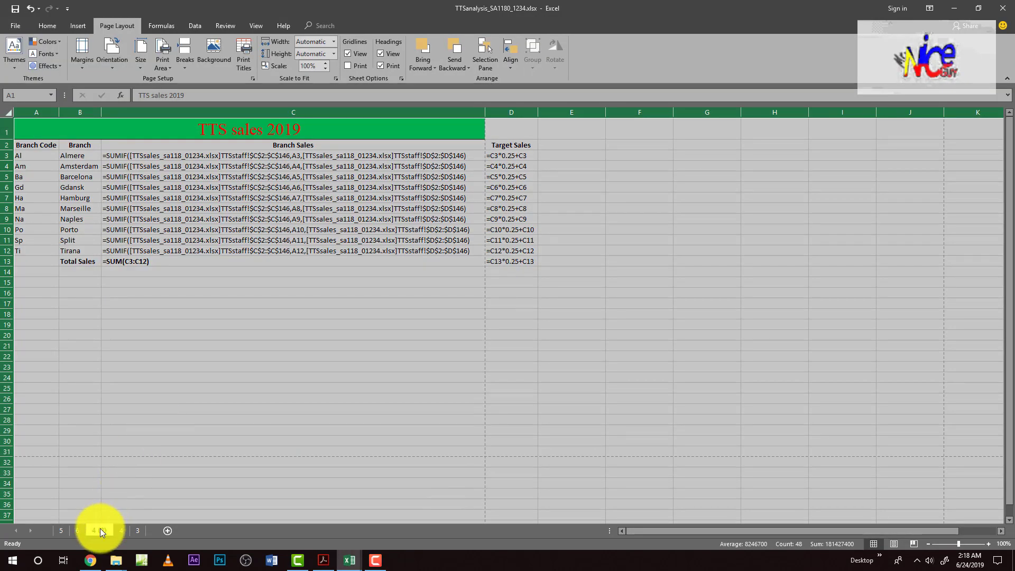
Step: Copy sheet 4 (2) with Move or Copy and name the new sheet 7
right_click(100, 528)
left_click(145, 444)
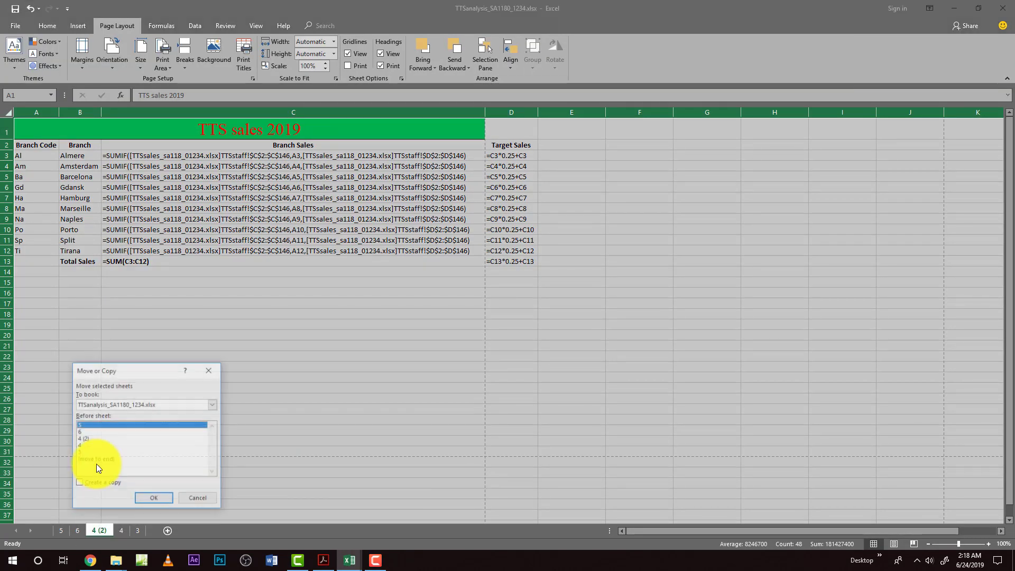
left_click(88, 481)
left_click(148, 496)
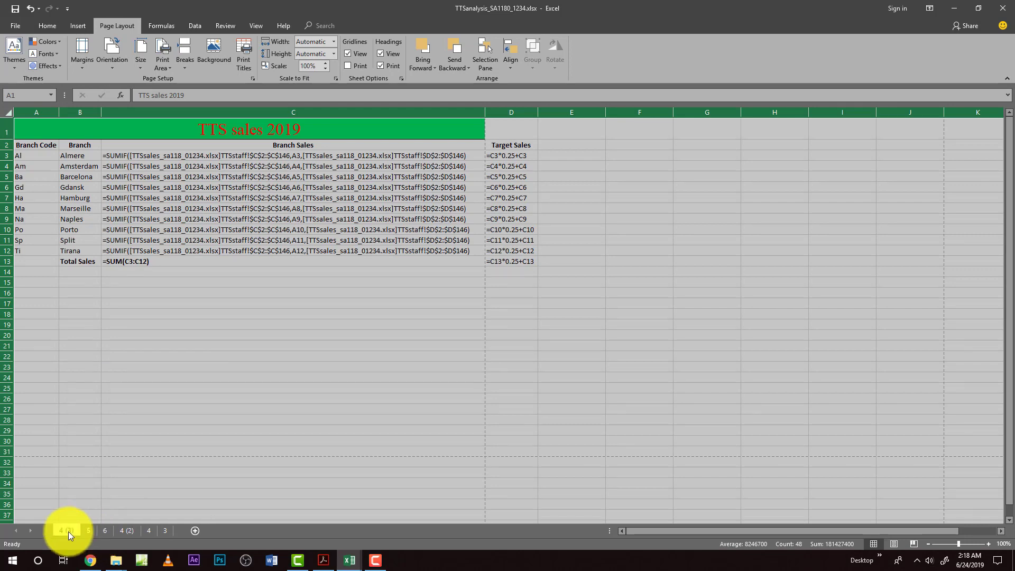
double_click(68, 531)
type("7")
key("Return")
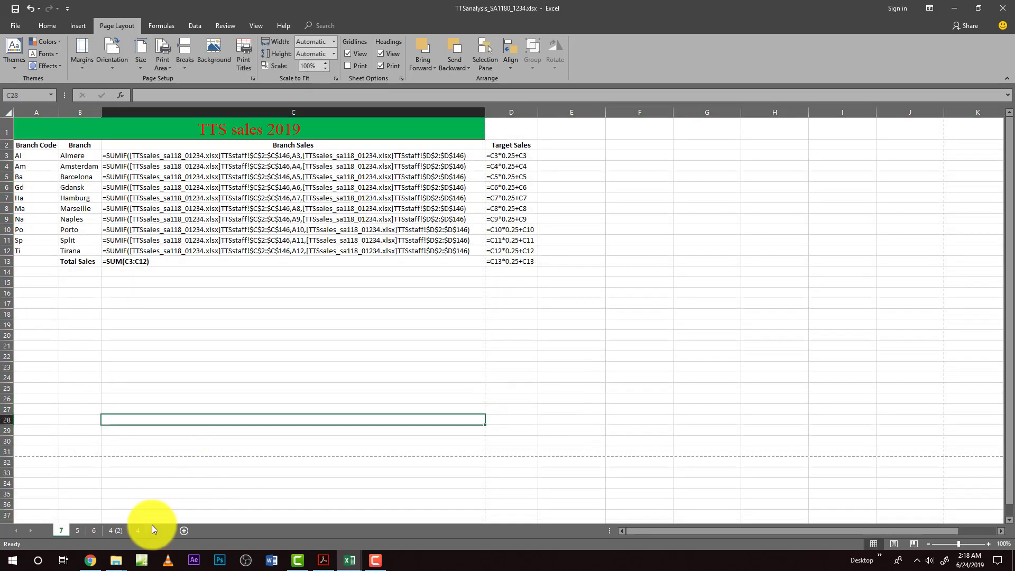
key("alt+Tab")
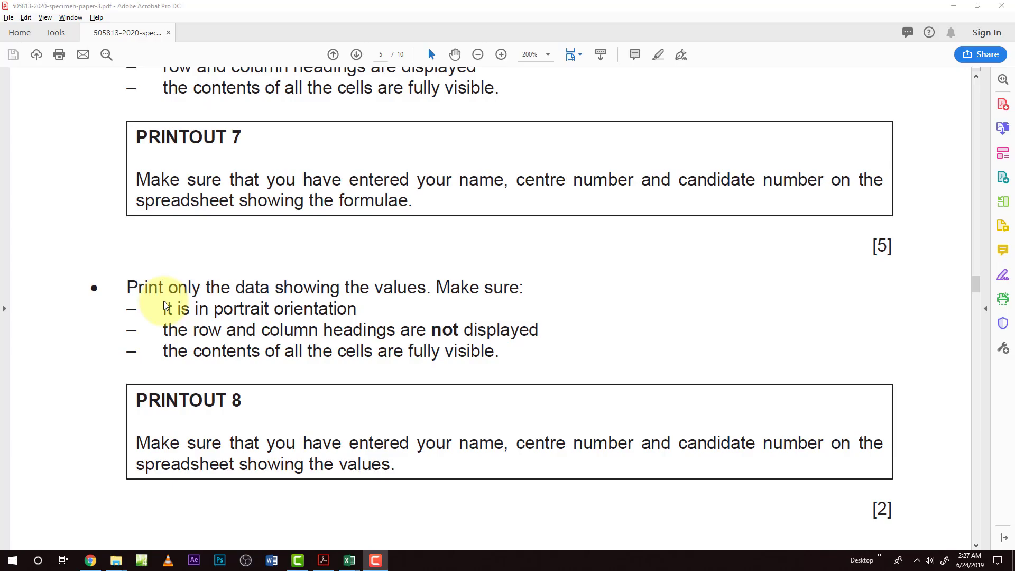
Step: Switch sheet 4 (2) back from formulae to displaying values
left_click(161, 305)
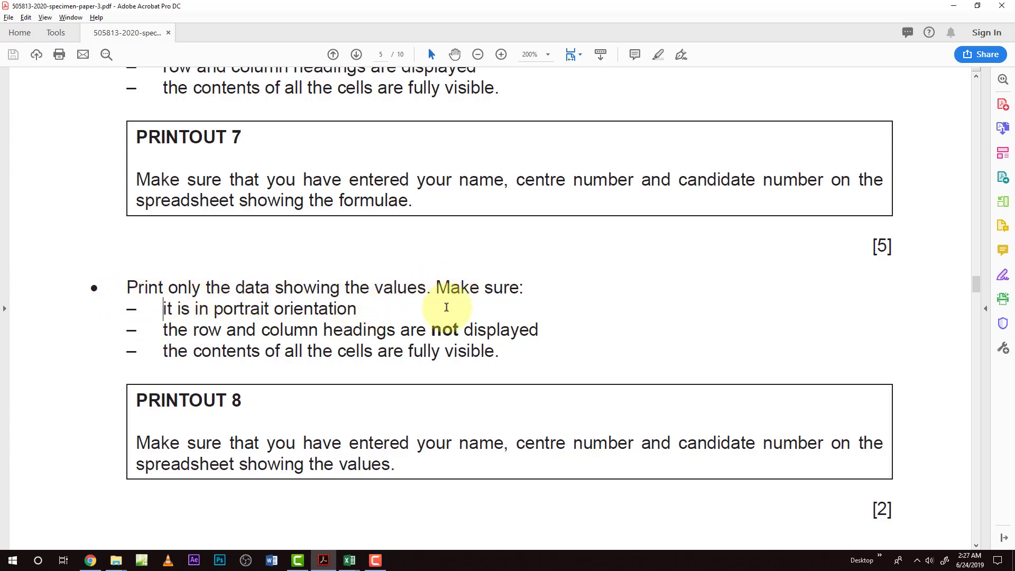
mouse_move(347, 559)
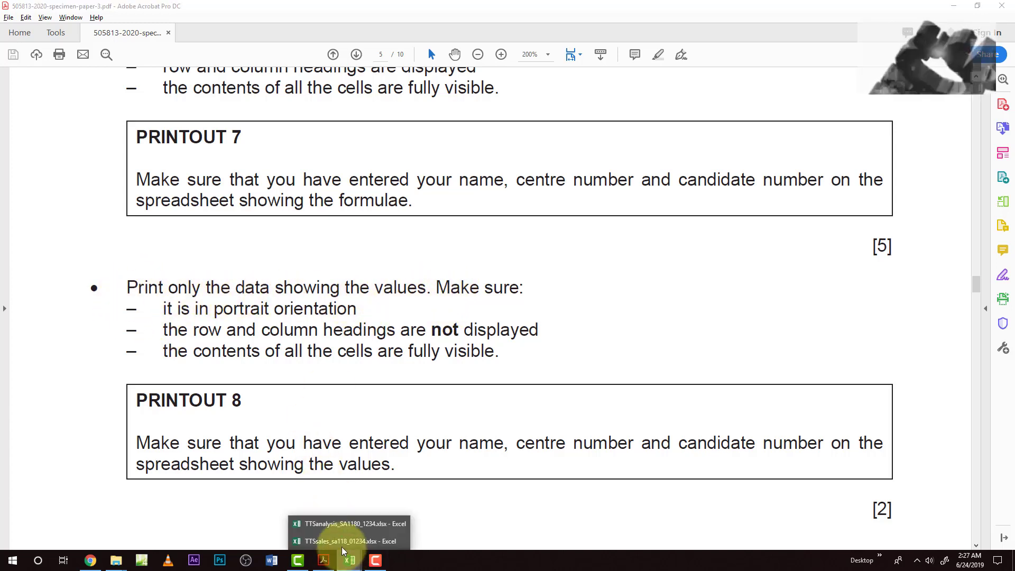
left_click(341, 524)
left_click(238, 303)
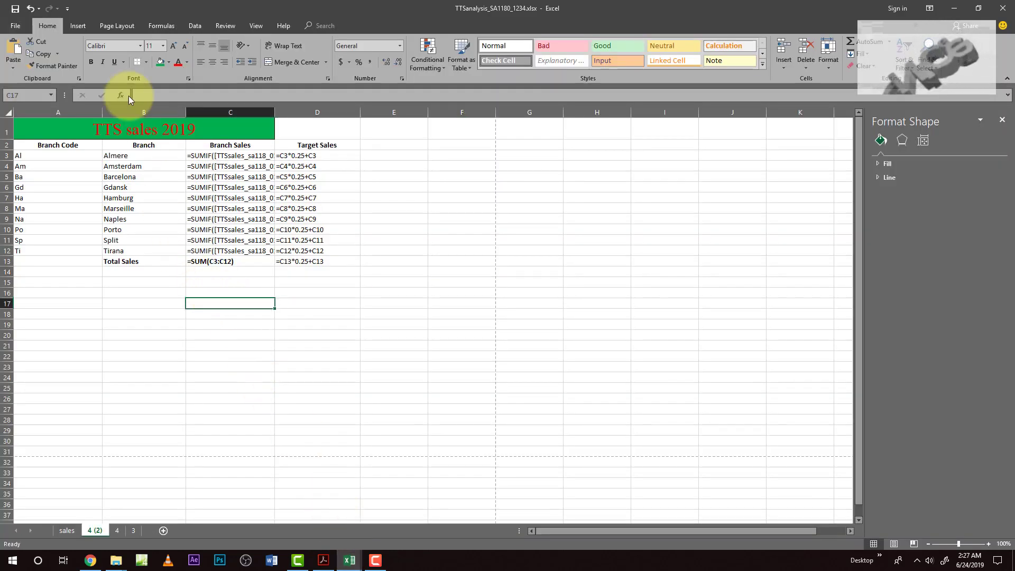
key("ctrl+grave")
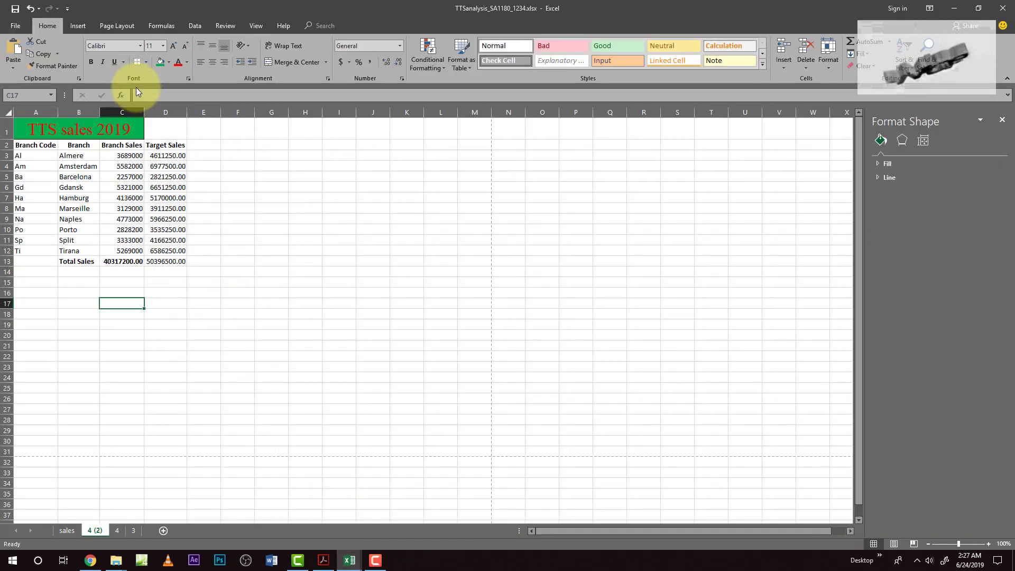
left_click(7, 112)
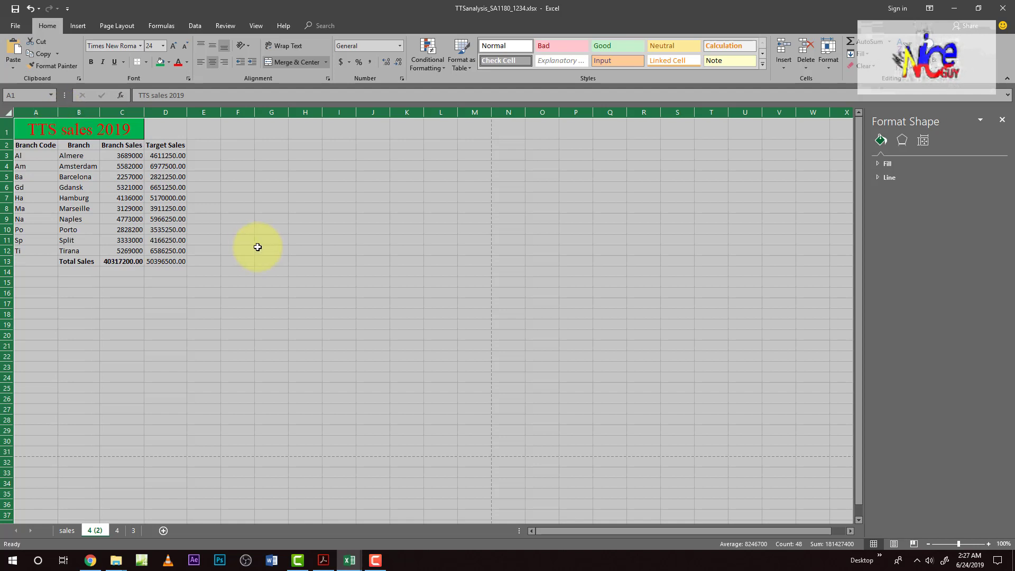
left_click(204, 227)
Step: Compare the PDF's portrait and headings printout requirements with the sheet's page setup options
key("alt+Tab")
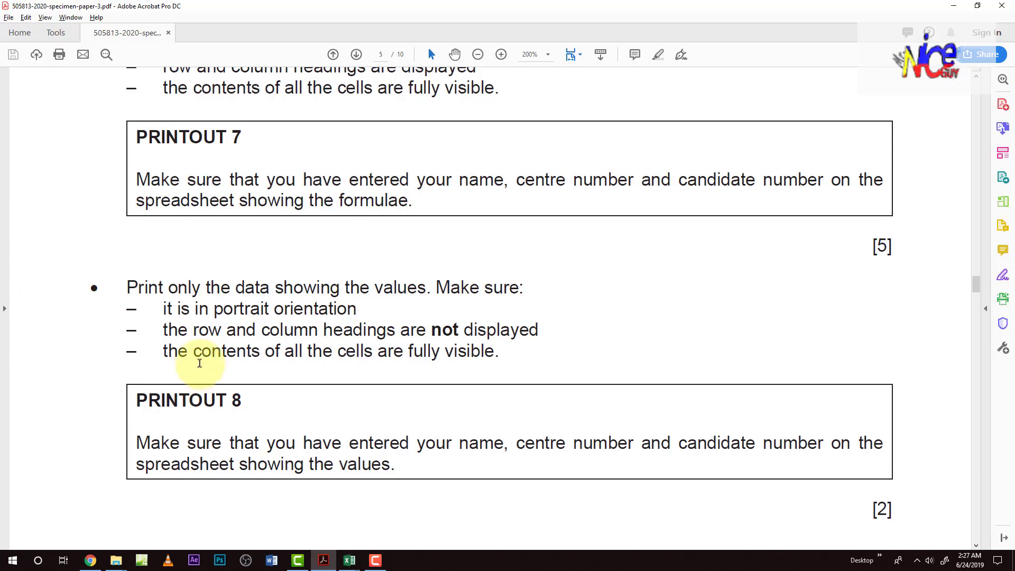
left_click_drag(165, 311, 432, 331)
key("alt+Tab")
left_click(117, 26)
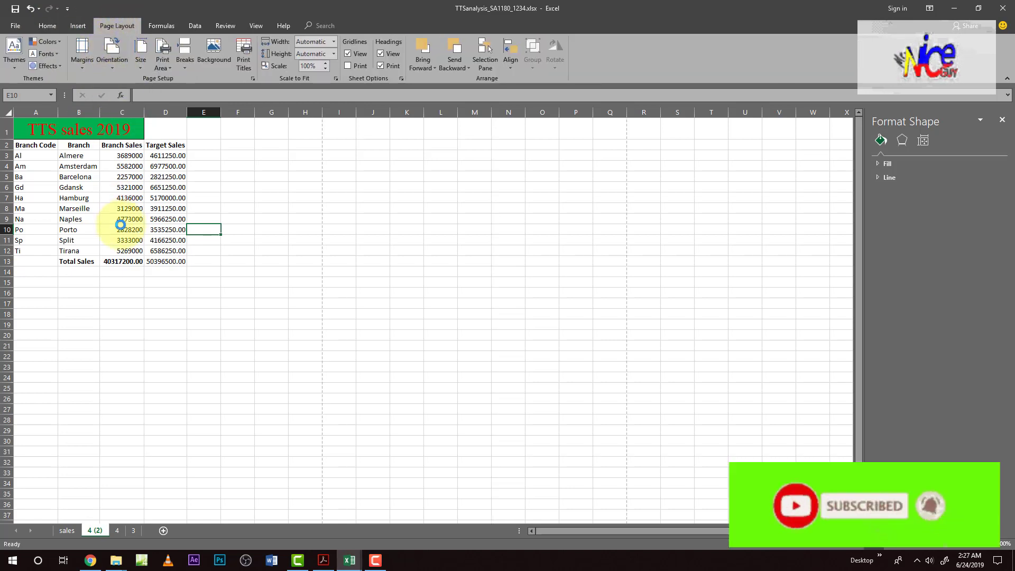
key("alt+Tab")
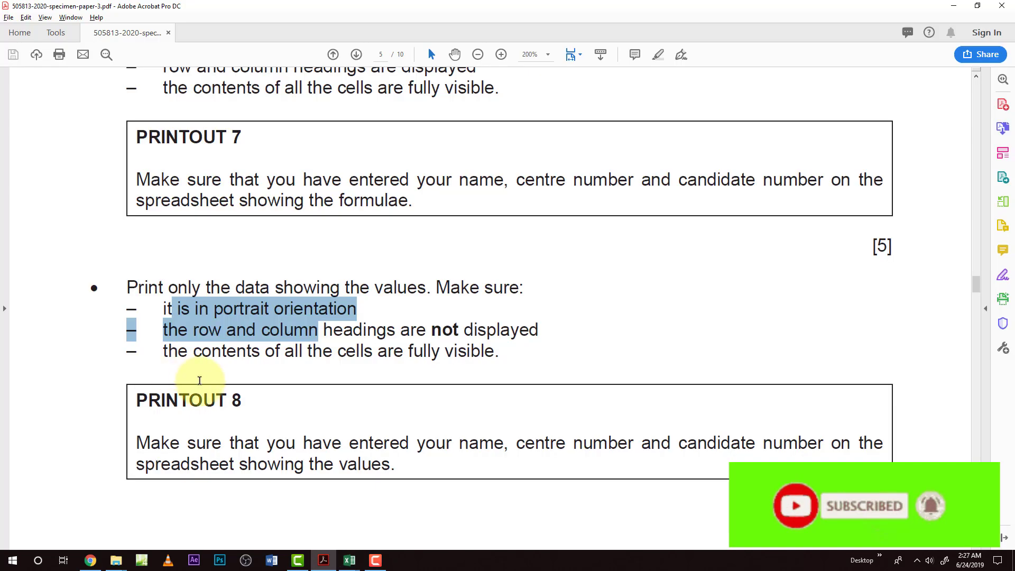
key("alt+Tab")
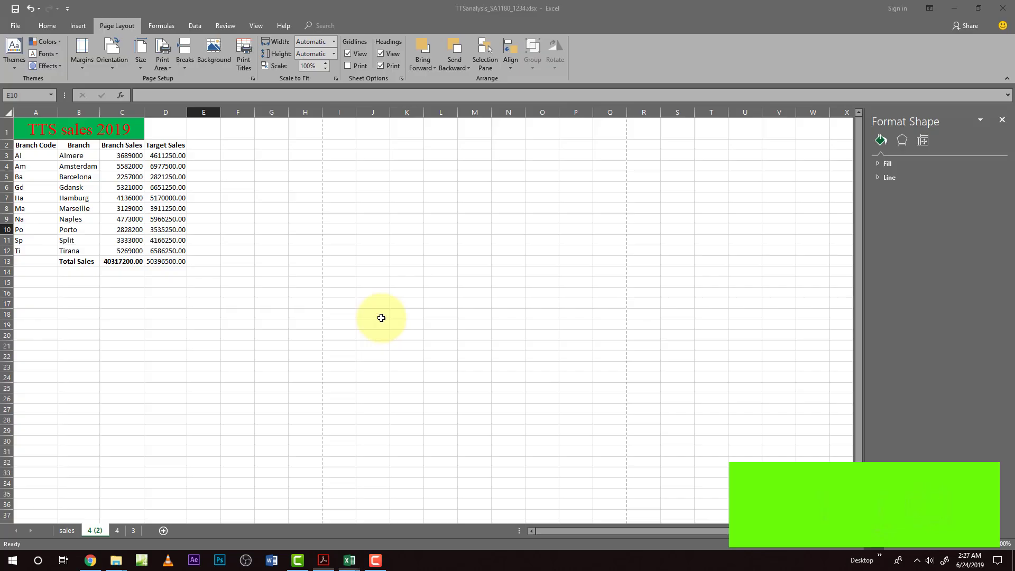
key("alt+Tab")
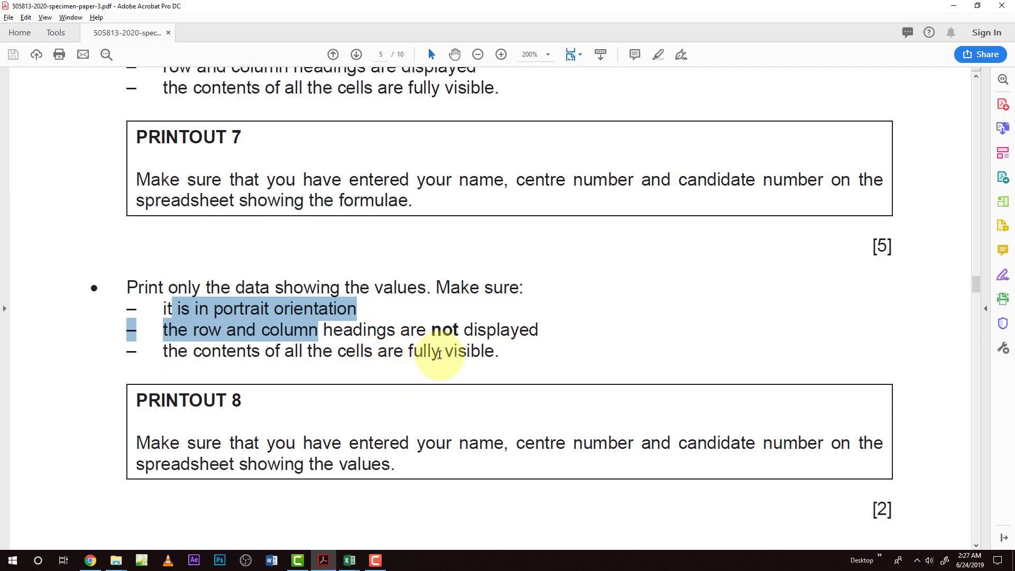
key("alt+Tab")
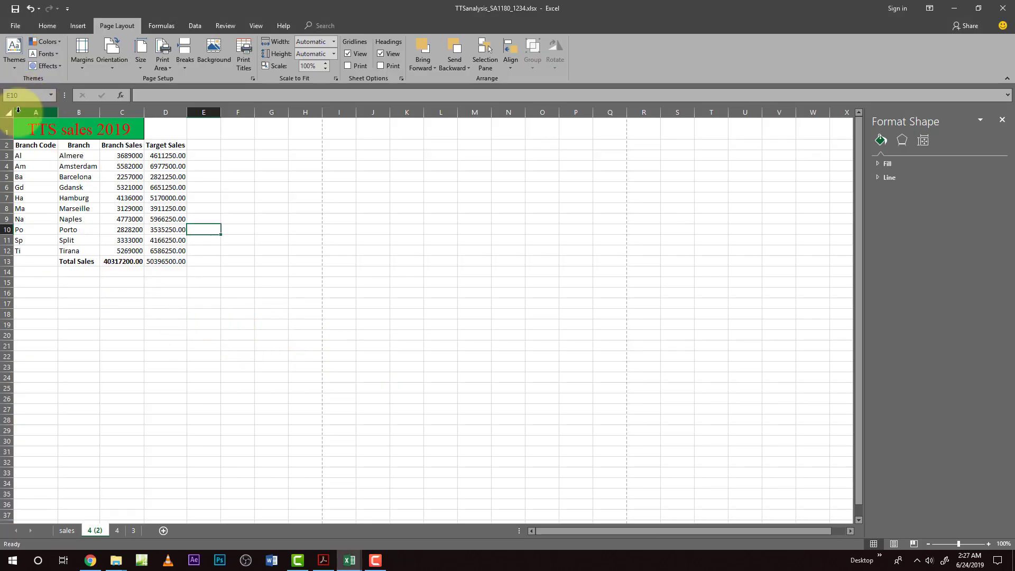
Step: Select the whole sheet and open its print preview in portrait orientation
left_click(8, 112)
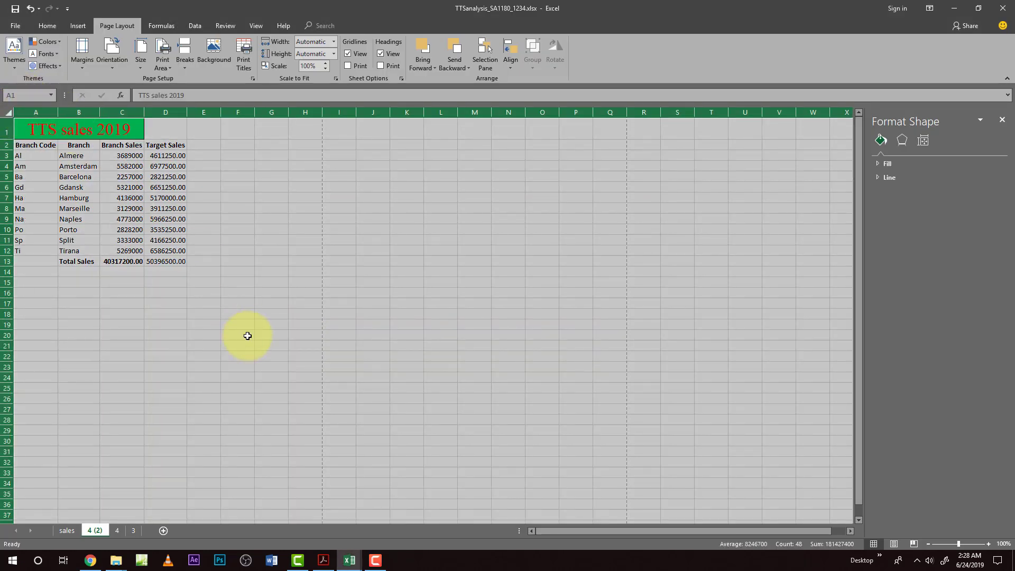
key("alt+Tab")
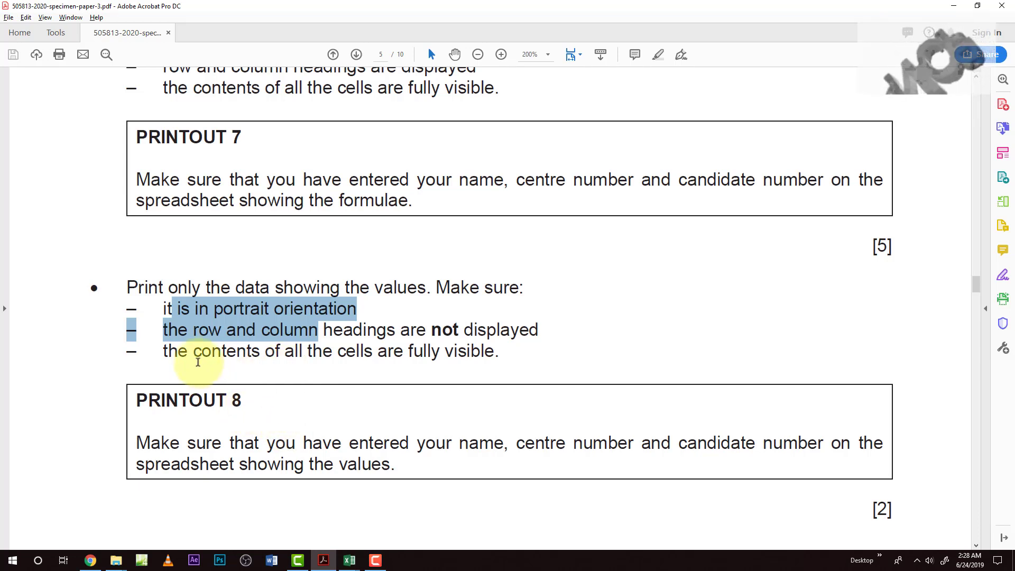
scroll(211, 365, "down", 2)
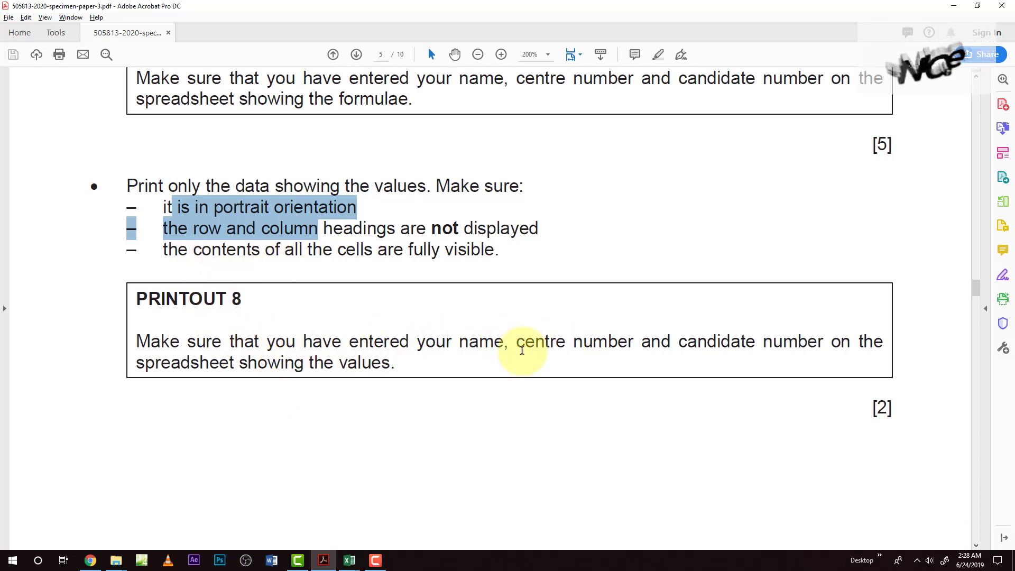
left_click(199, 367)
key("alt+Tab")
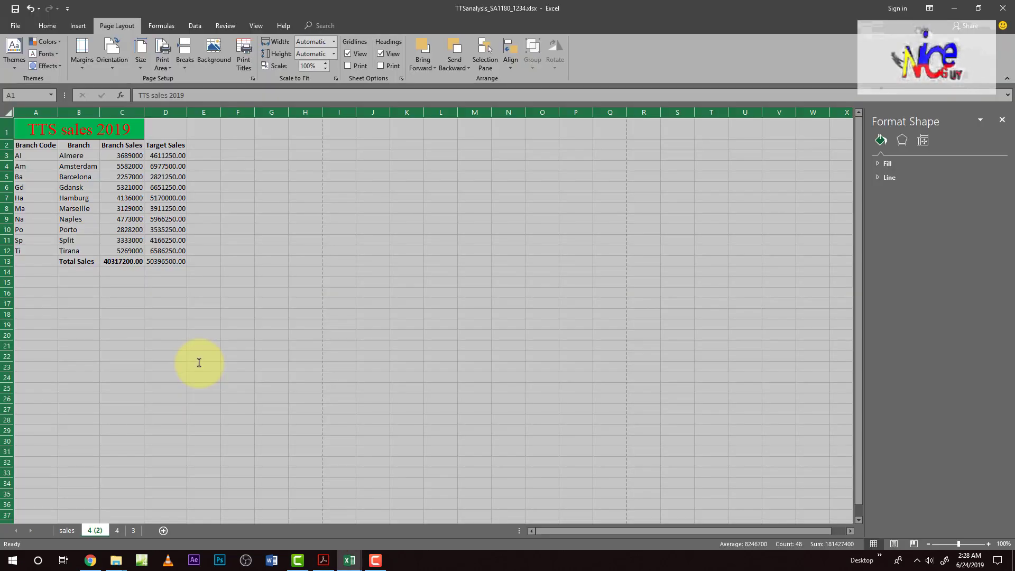
key("ctrl+p")
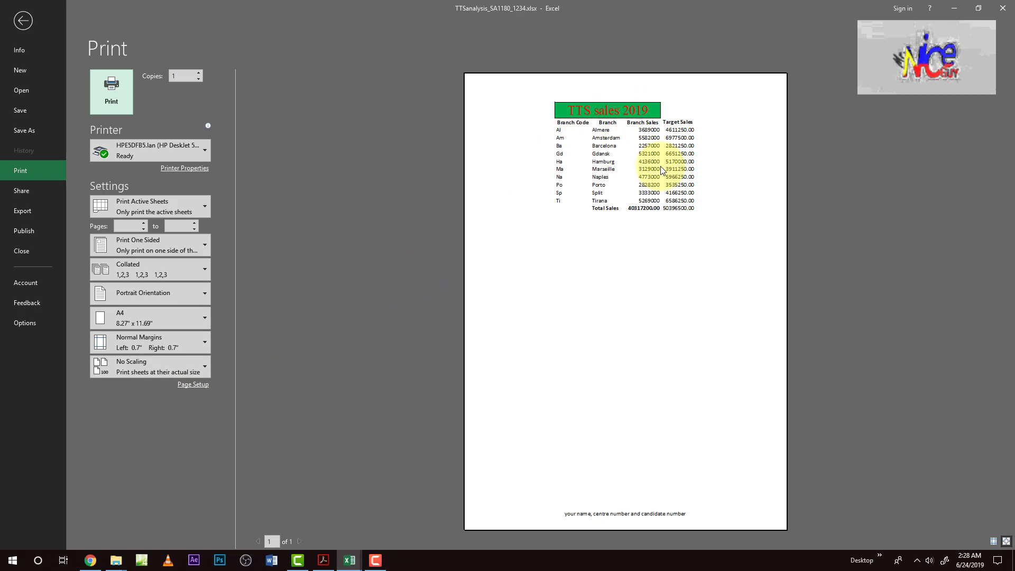
Step: Leave print preview and set C3:D13 to 0 decimal places in Format Cells, e.g. 50396500
left_click(22, 20)
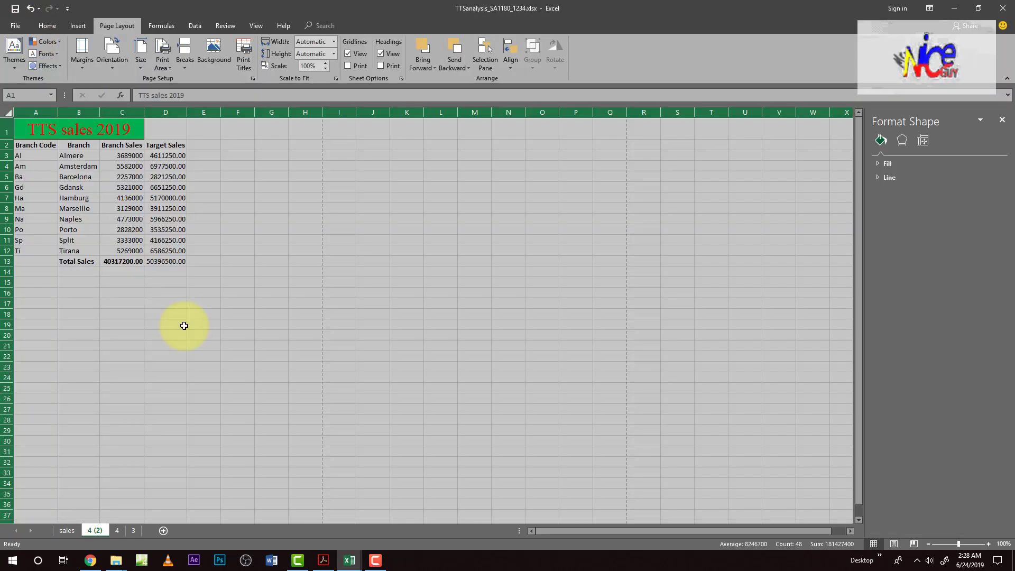
key("alt+Tab")
key("alt+Tab")
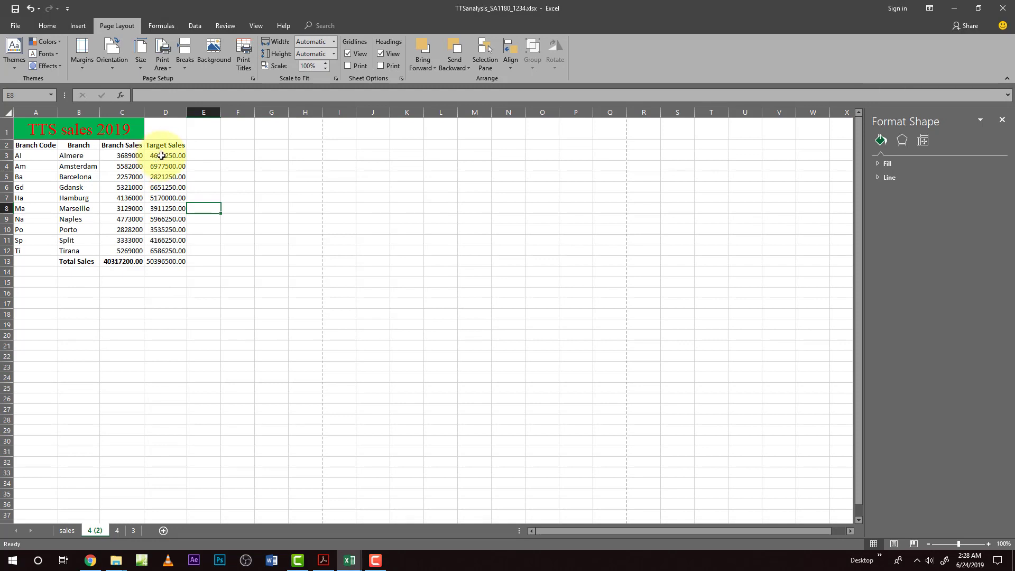
left_click_drag(161, 155, 131, 267)
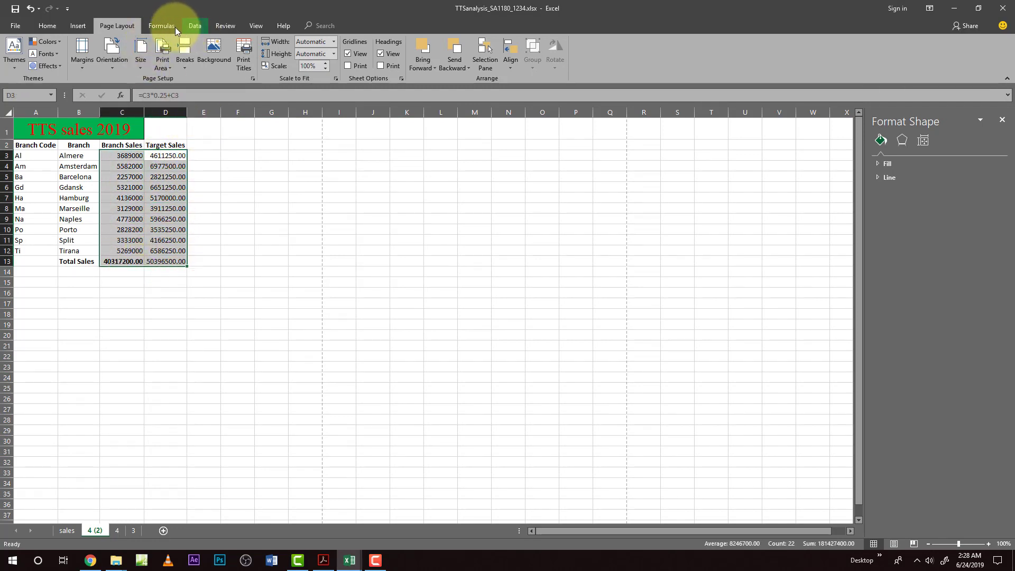
left_click(168, 28)
left_click(193, 25)
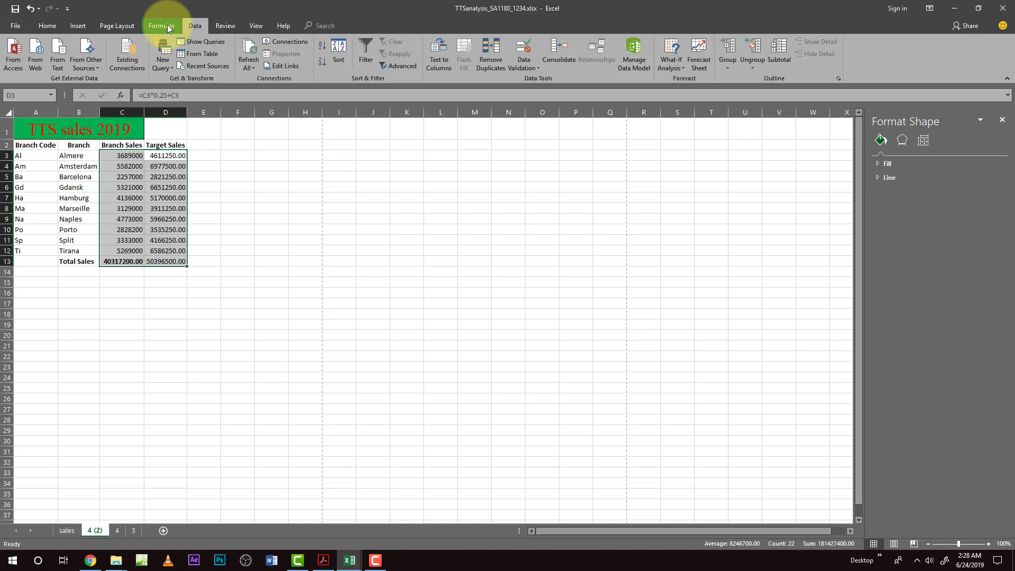
left_click(168, 29)
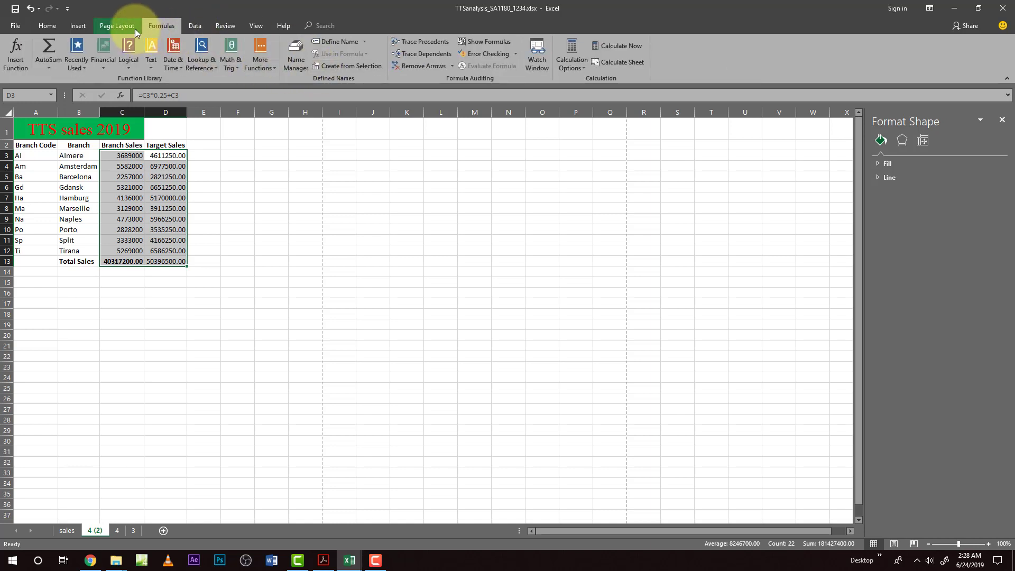
left_click(47, 27)
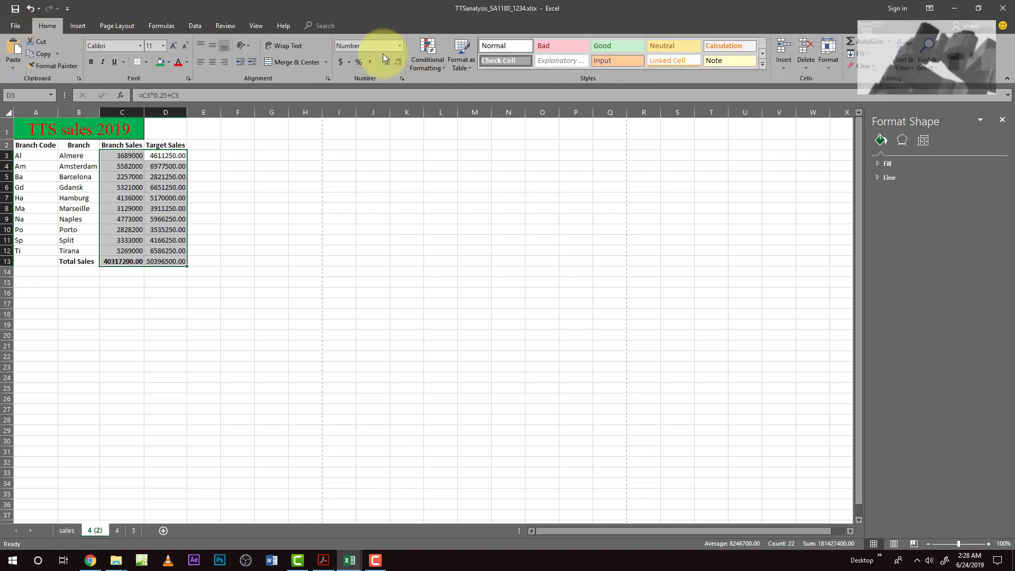
left_click(400, 78)
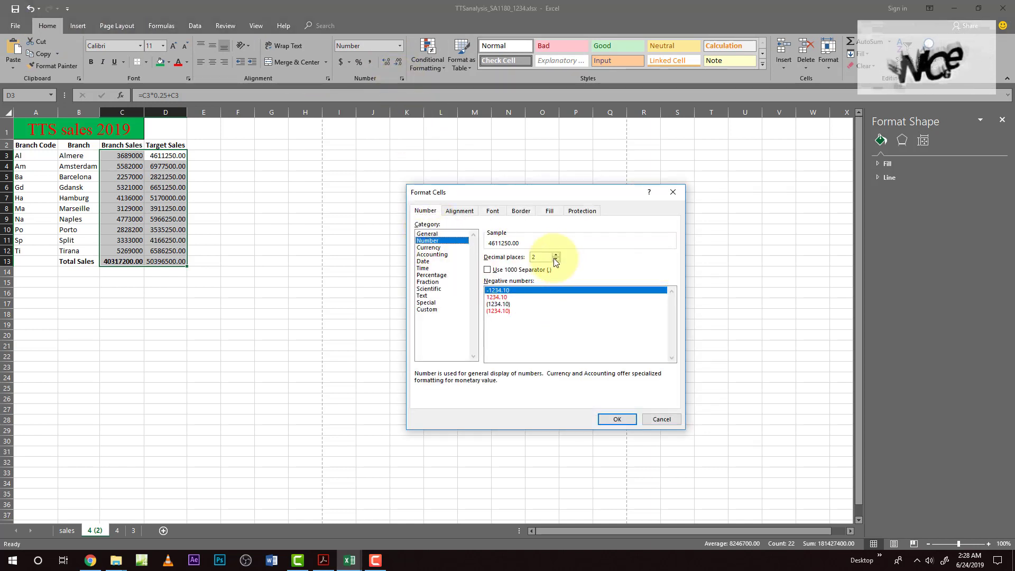
left_click(556, 260)
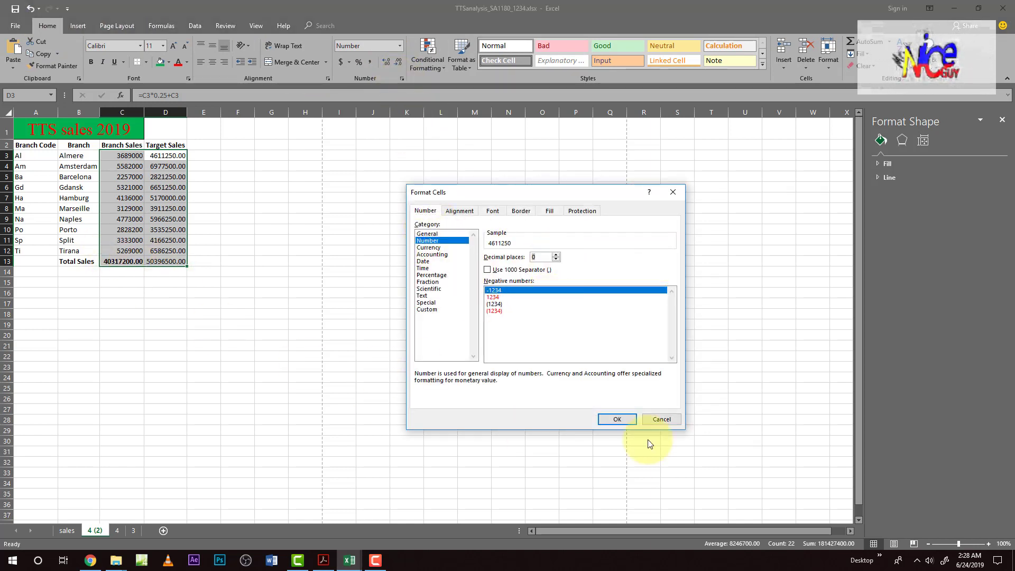
left_click(614, 420)
left_click(244, 322)
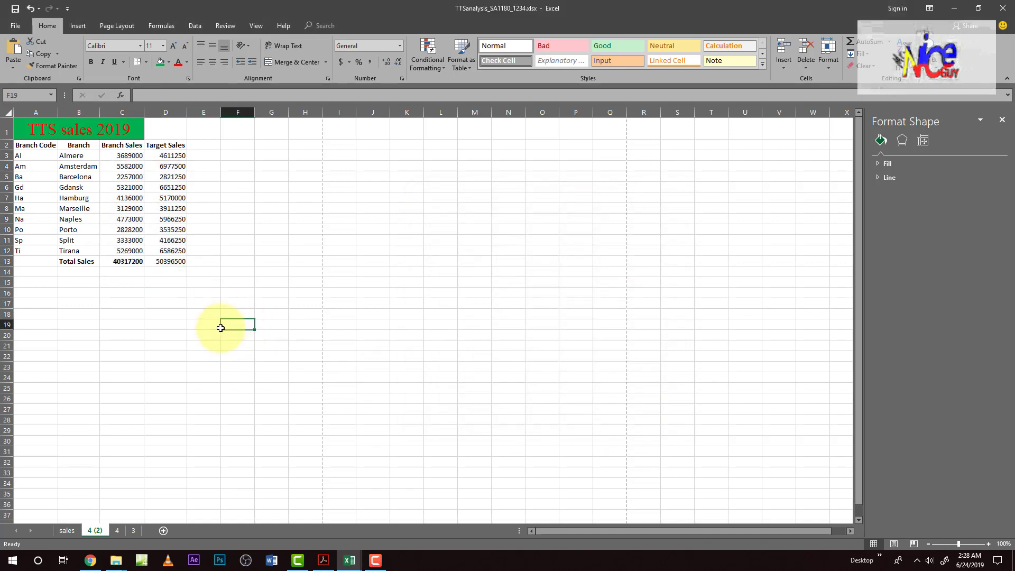
key("alt+Tab")
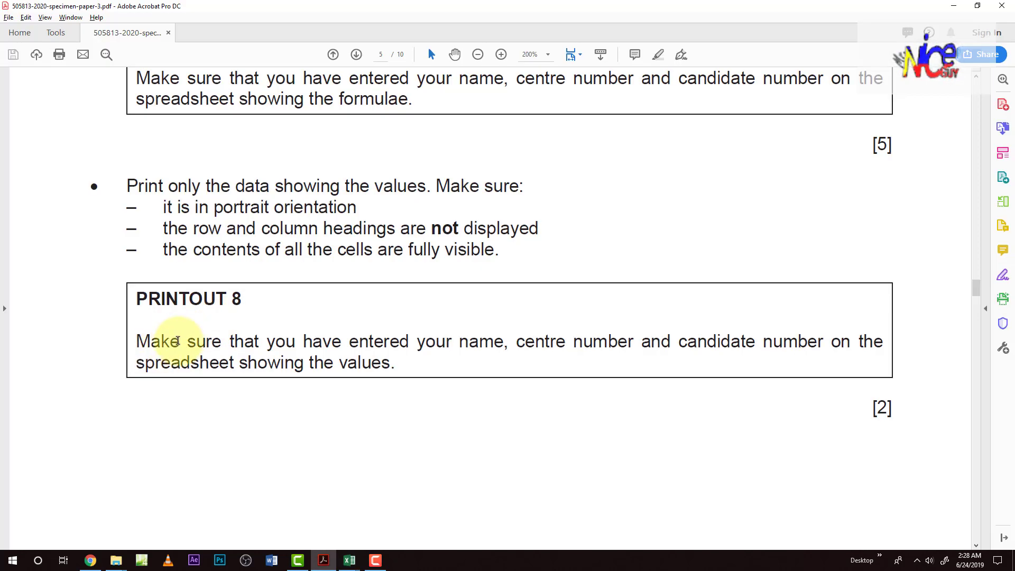
scroll(180, 346, "down", 3)
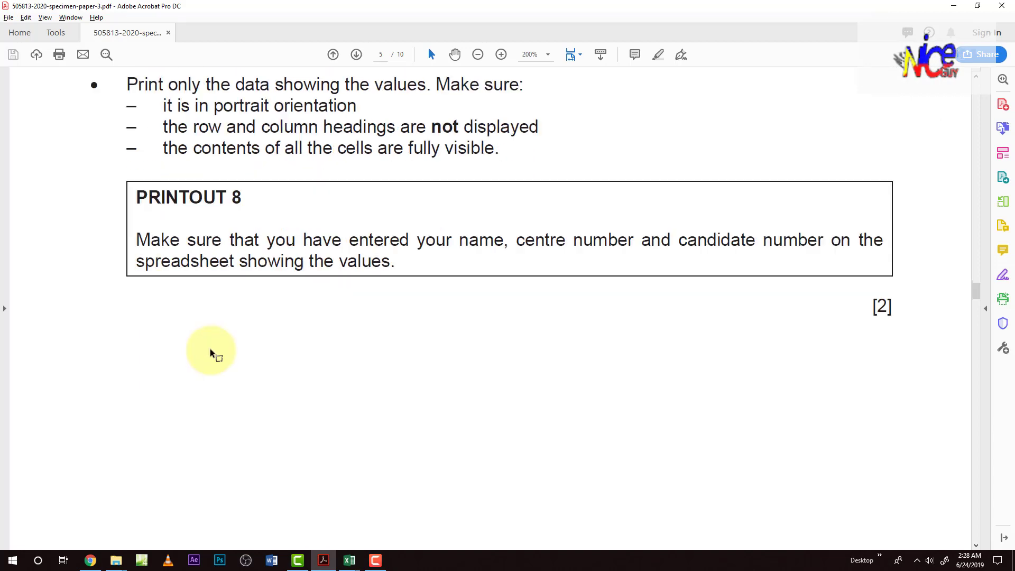
key("alt+Tab")
key("alt+Tab")
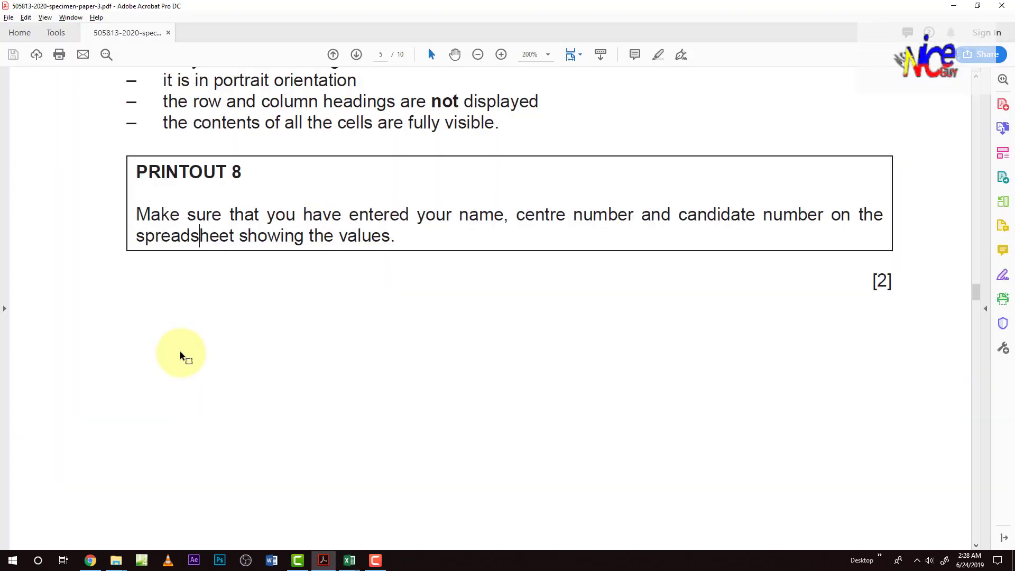
scroll(190, 358, "down", 10)
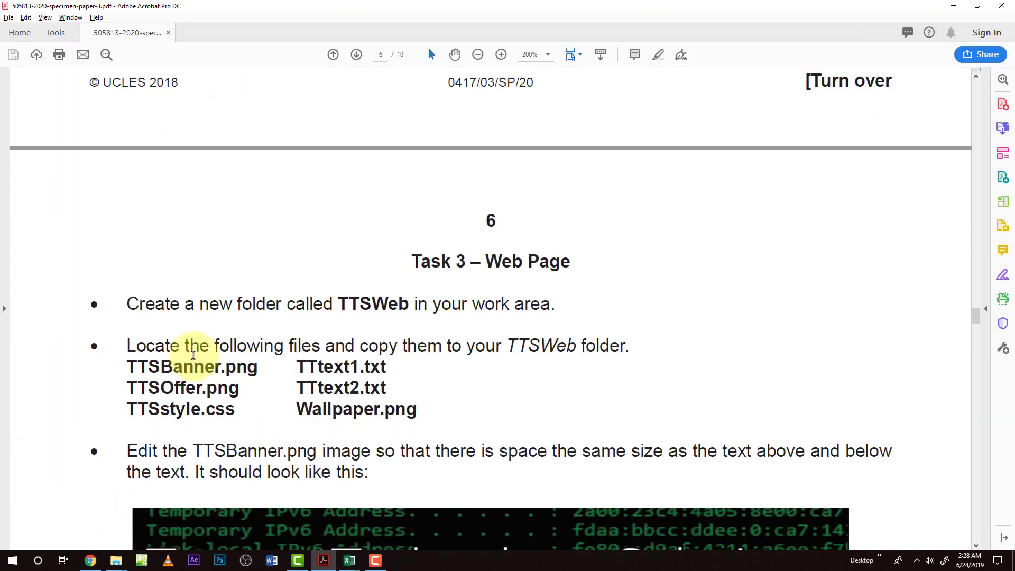
scroll(192, 359, "up", 15)
scroll(192, 359, "up", 5)
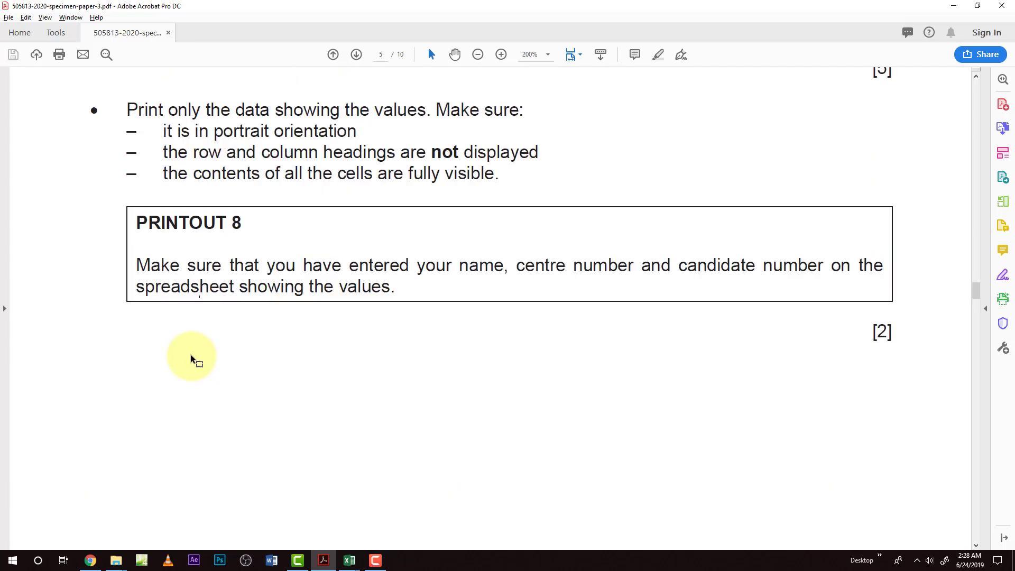